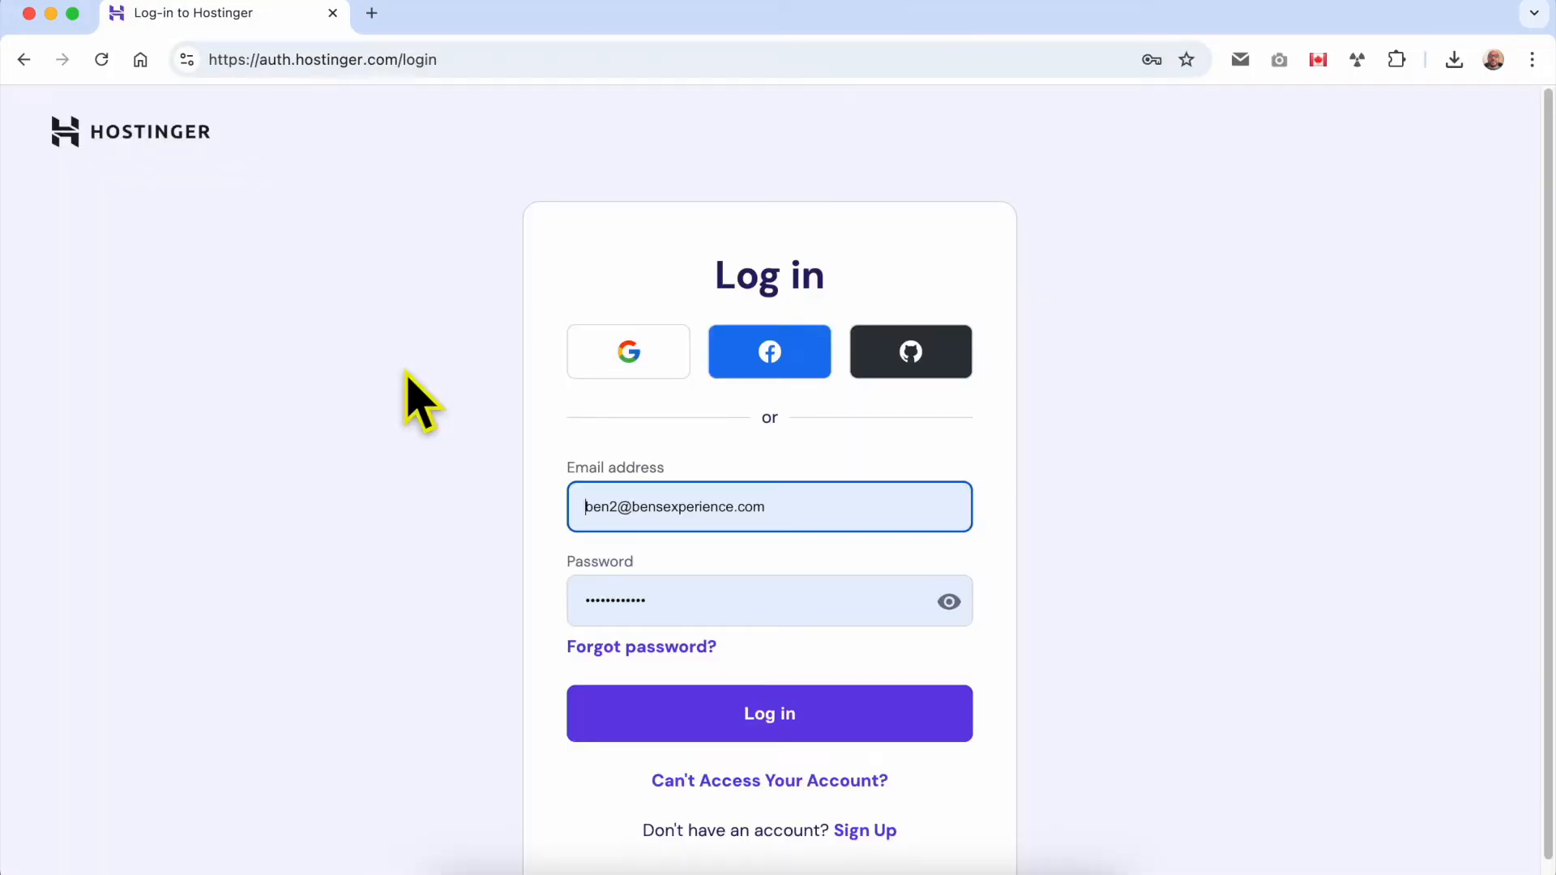
Log in to Hostinger and open the first website under Business Web Hosting for editing.
click(740, 721)
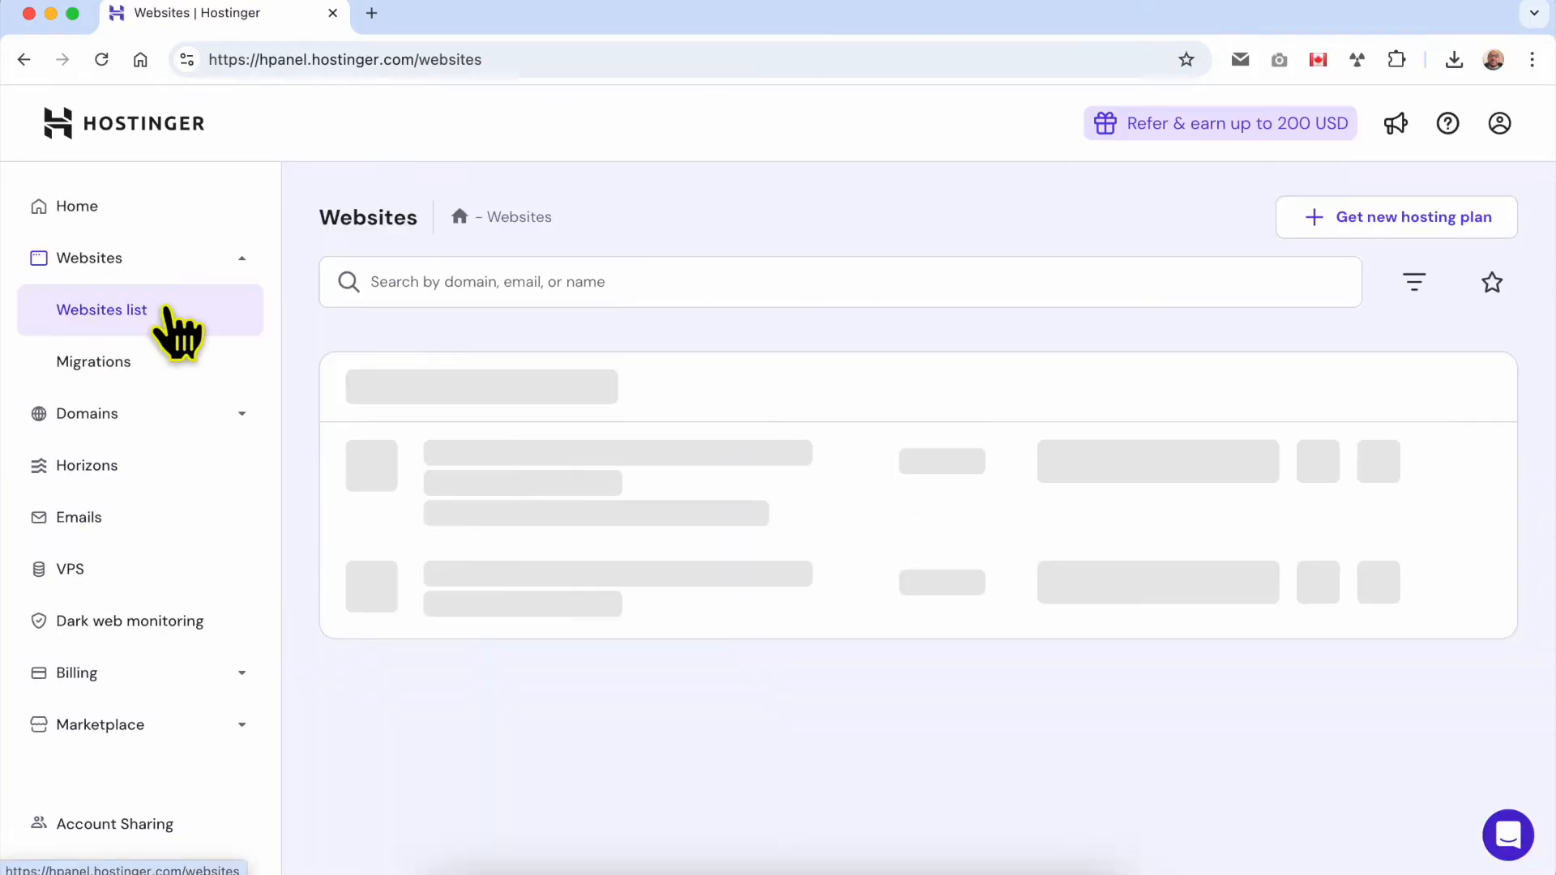
triple_click(801, 473)
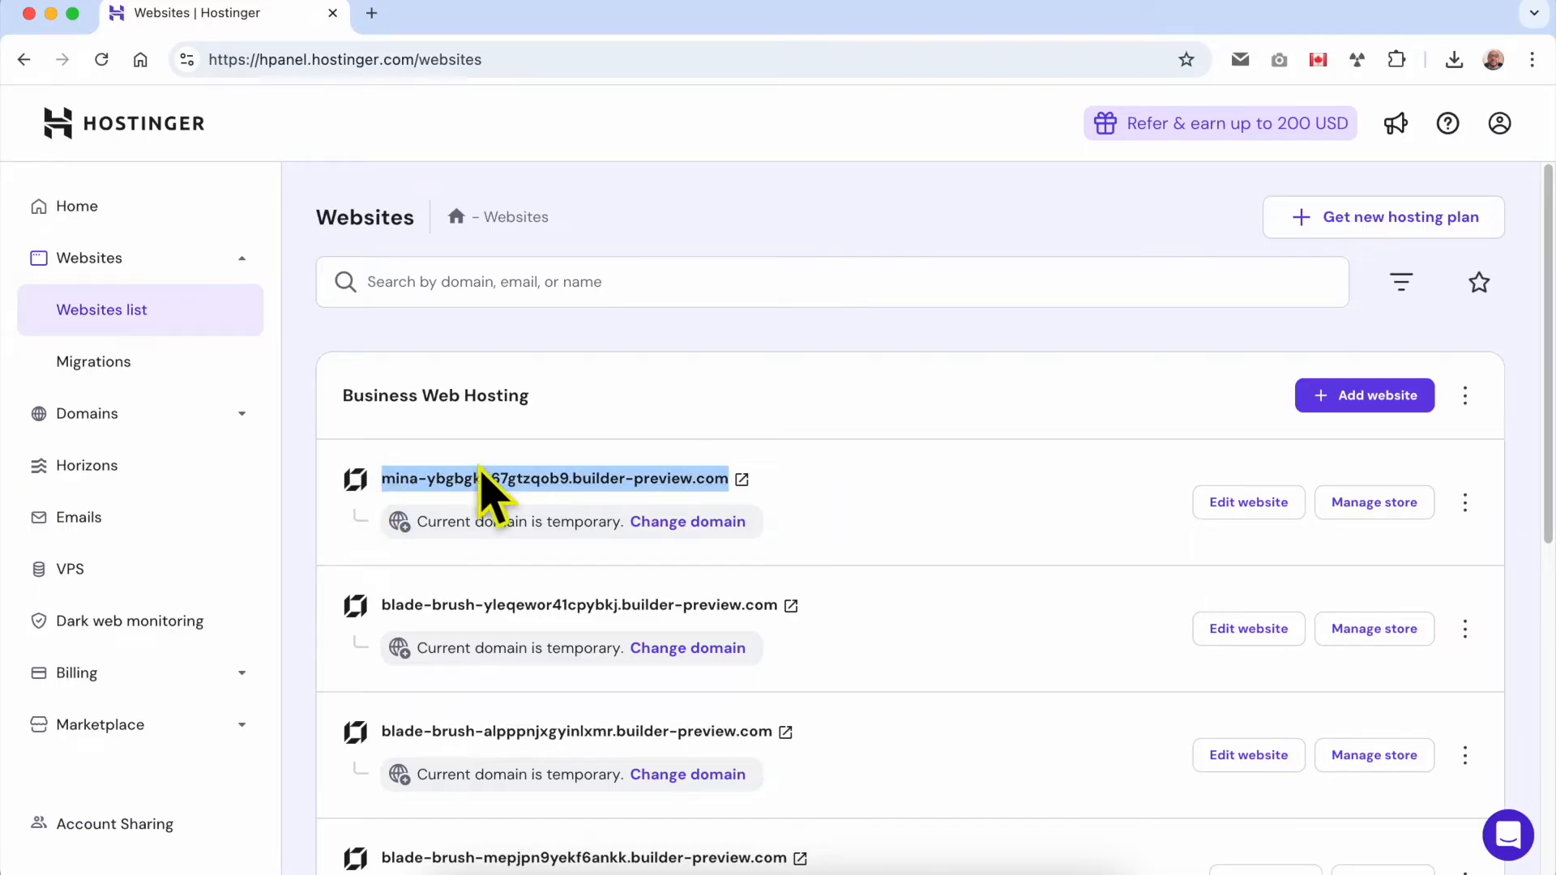
click(1246, 509)
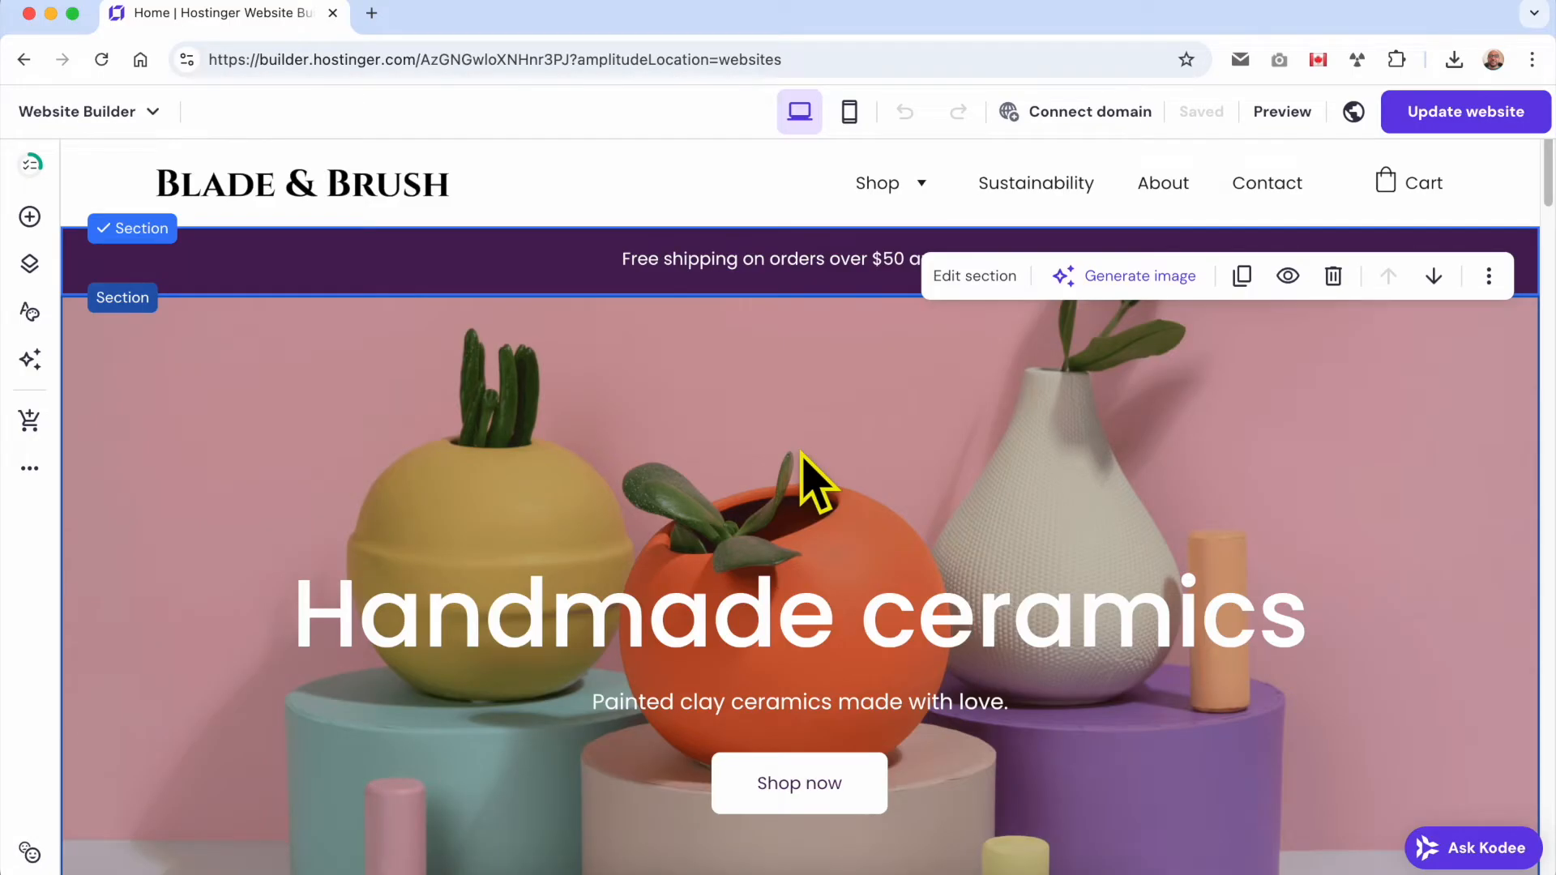
Add a blank section between the hero image and the Our bestsellers heading, and slightly reduce its height.
scroll(811, 482, down, 10)
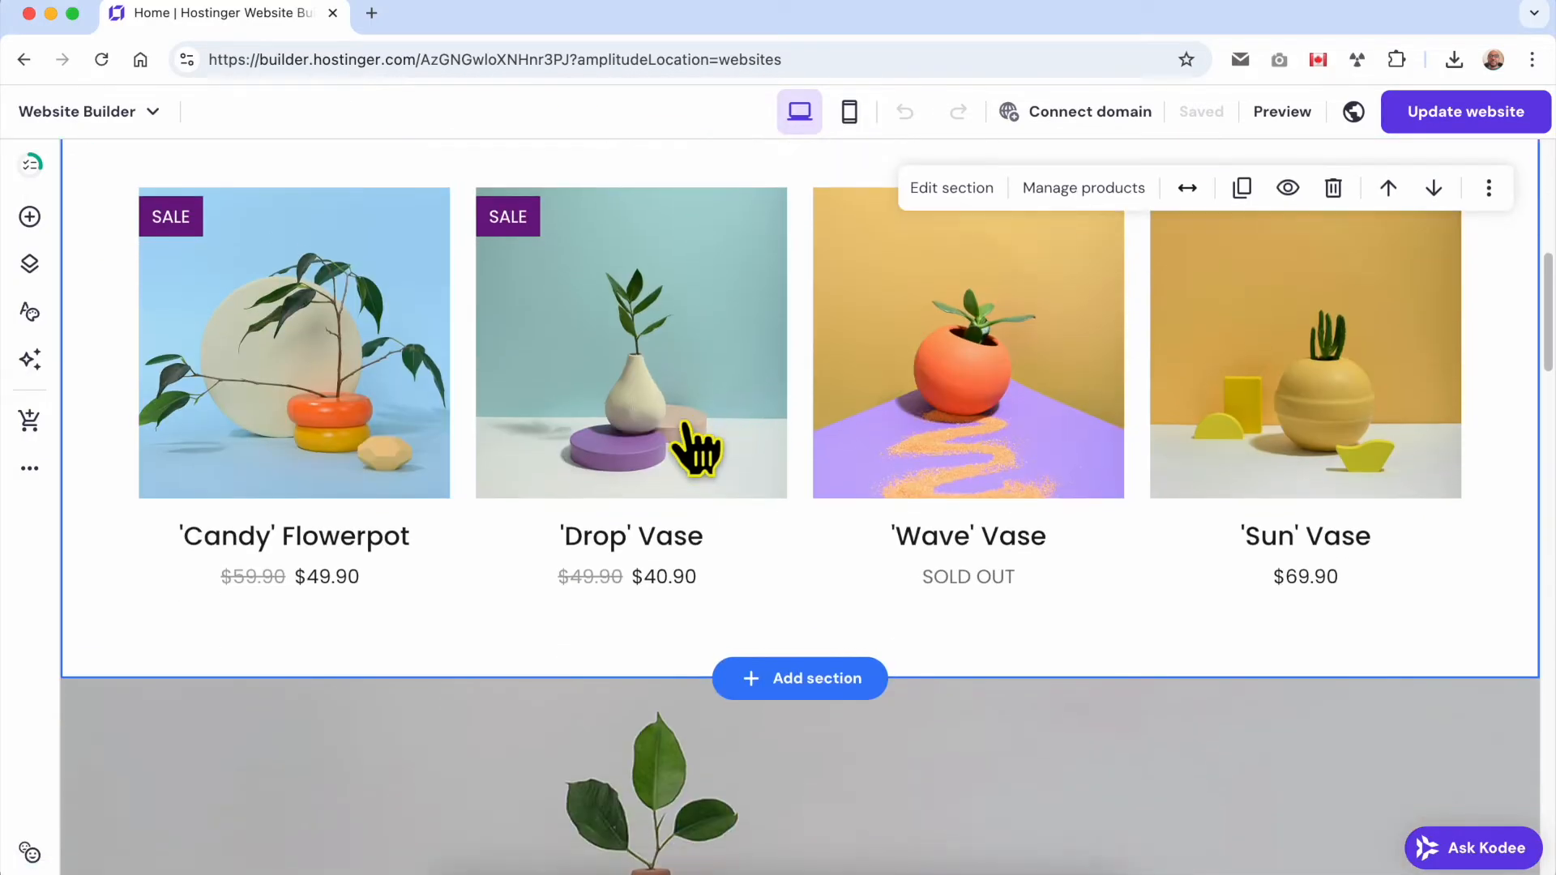
scroll(694, 445, up, 5)
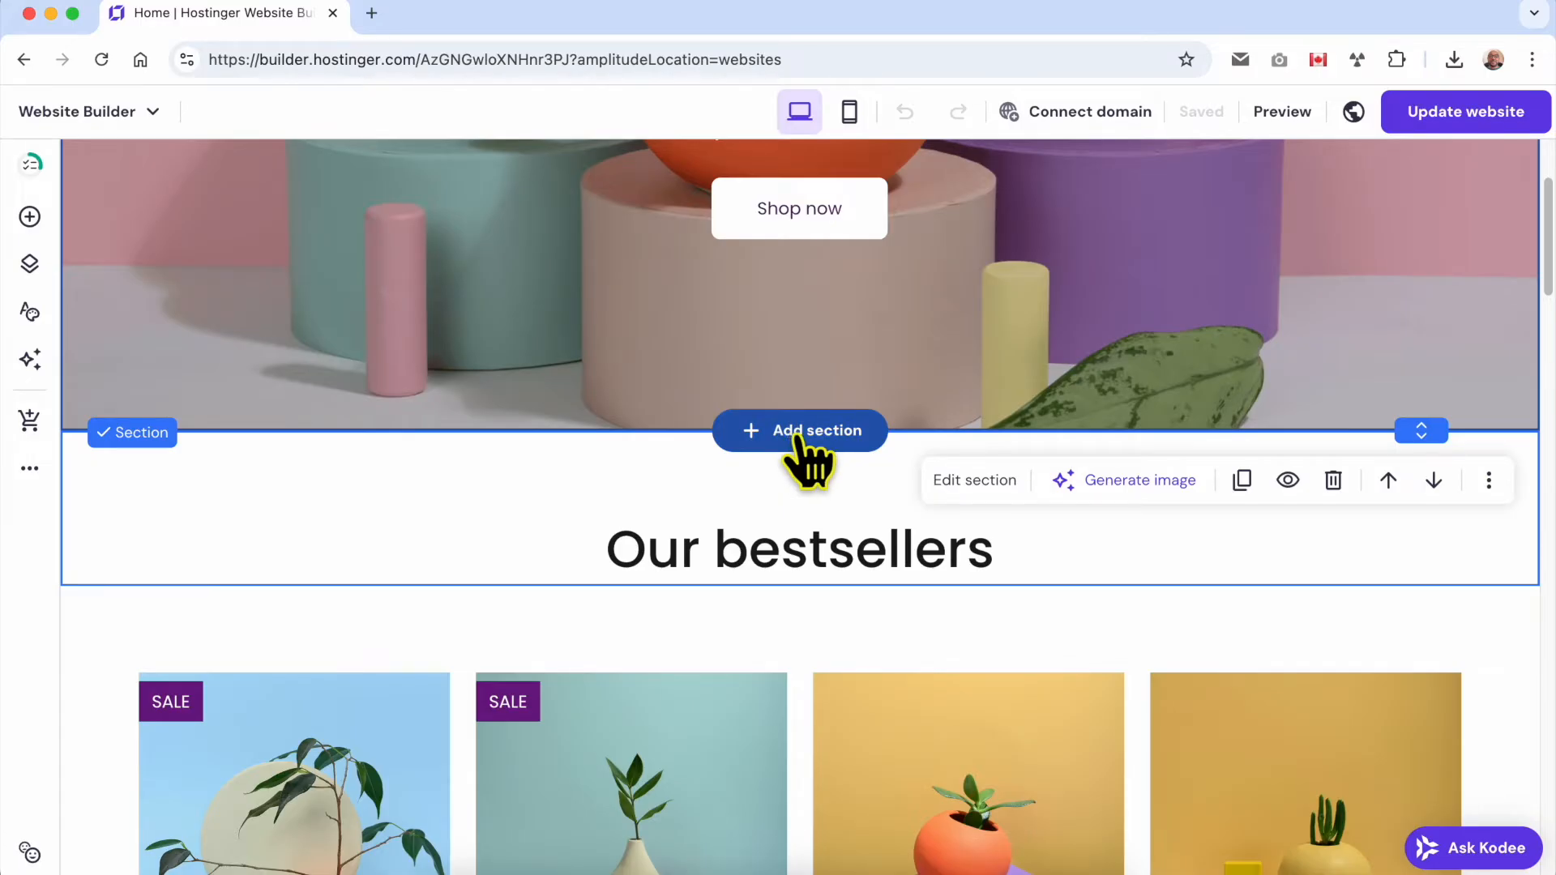
click(798, 434)
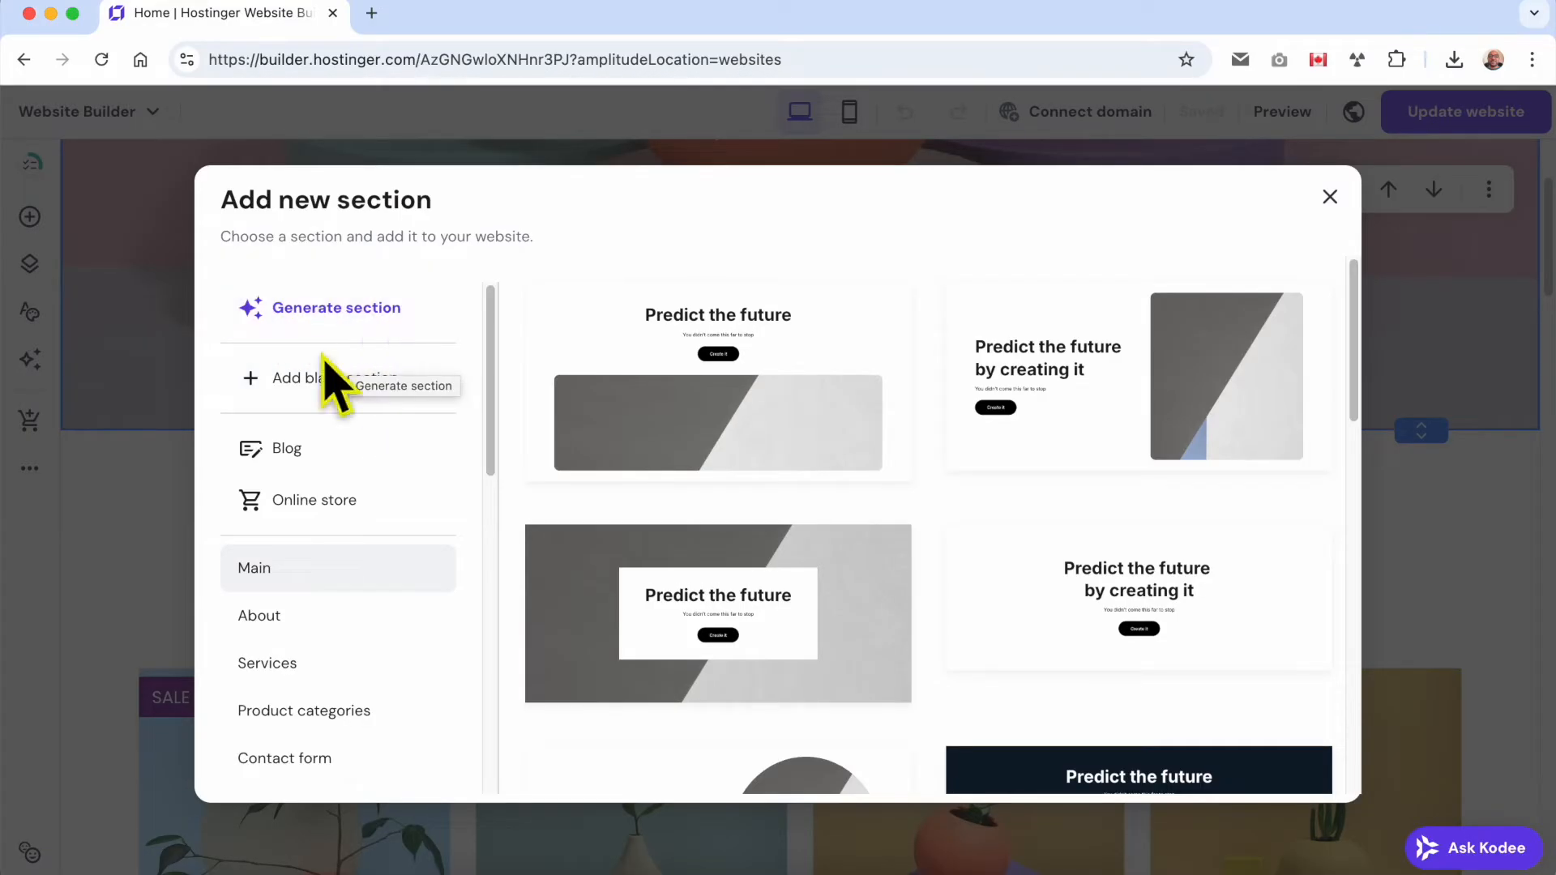
click(413, 412)
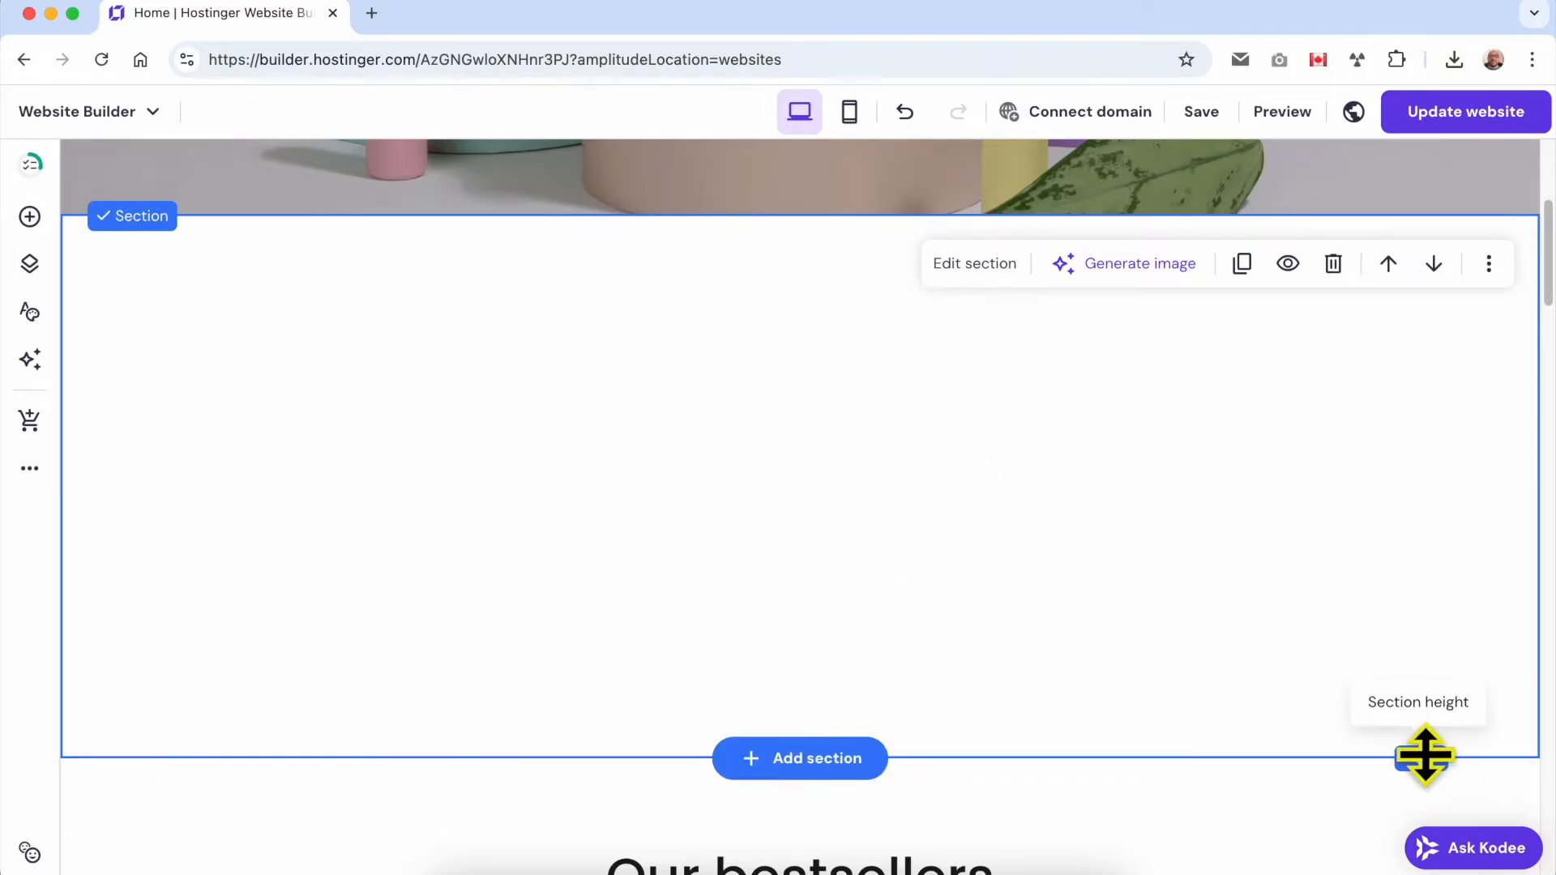
drag(1424, 757, 1422, 723)
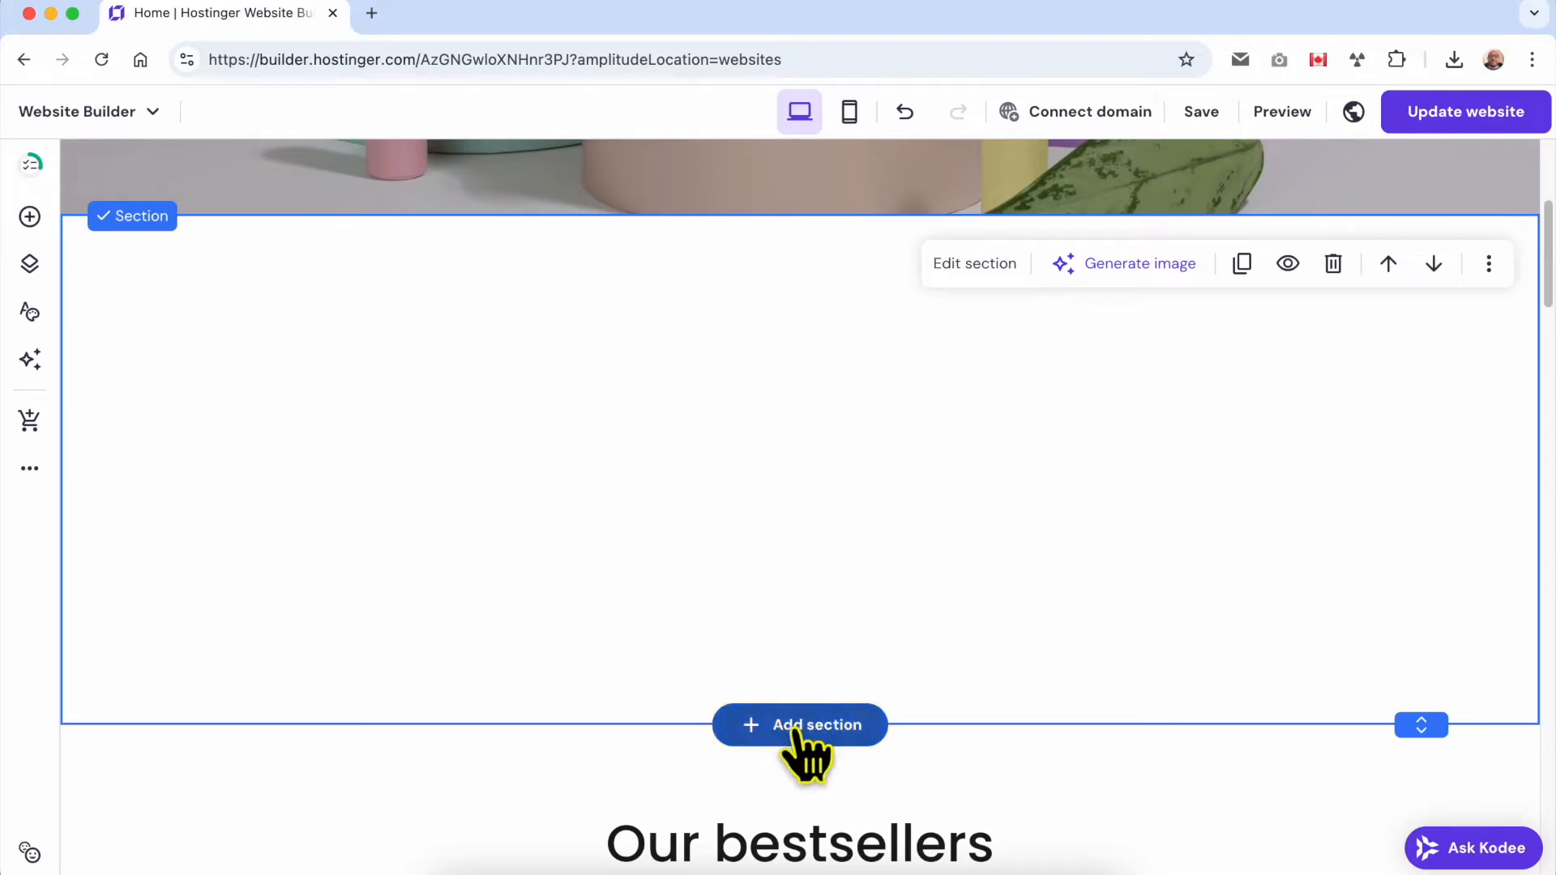
Undo the blank section's height change and its insertion.
click(906, 121)
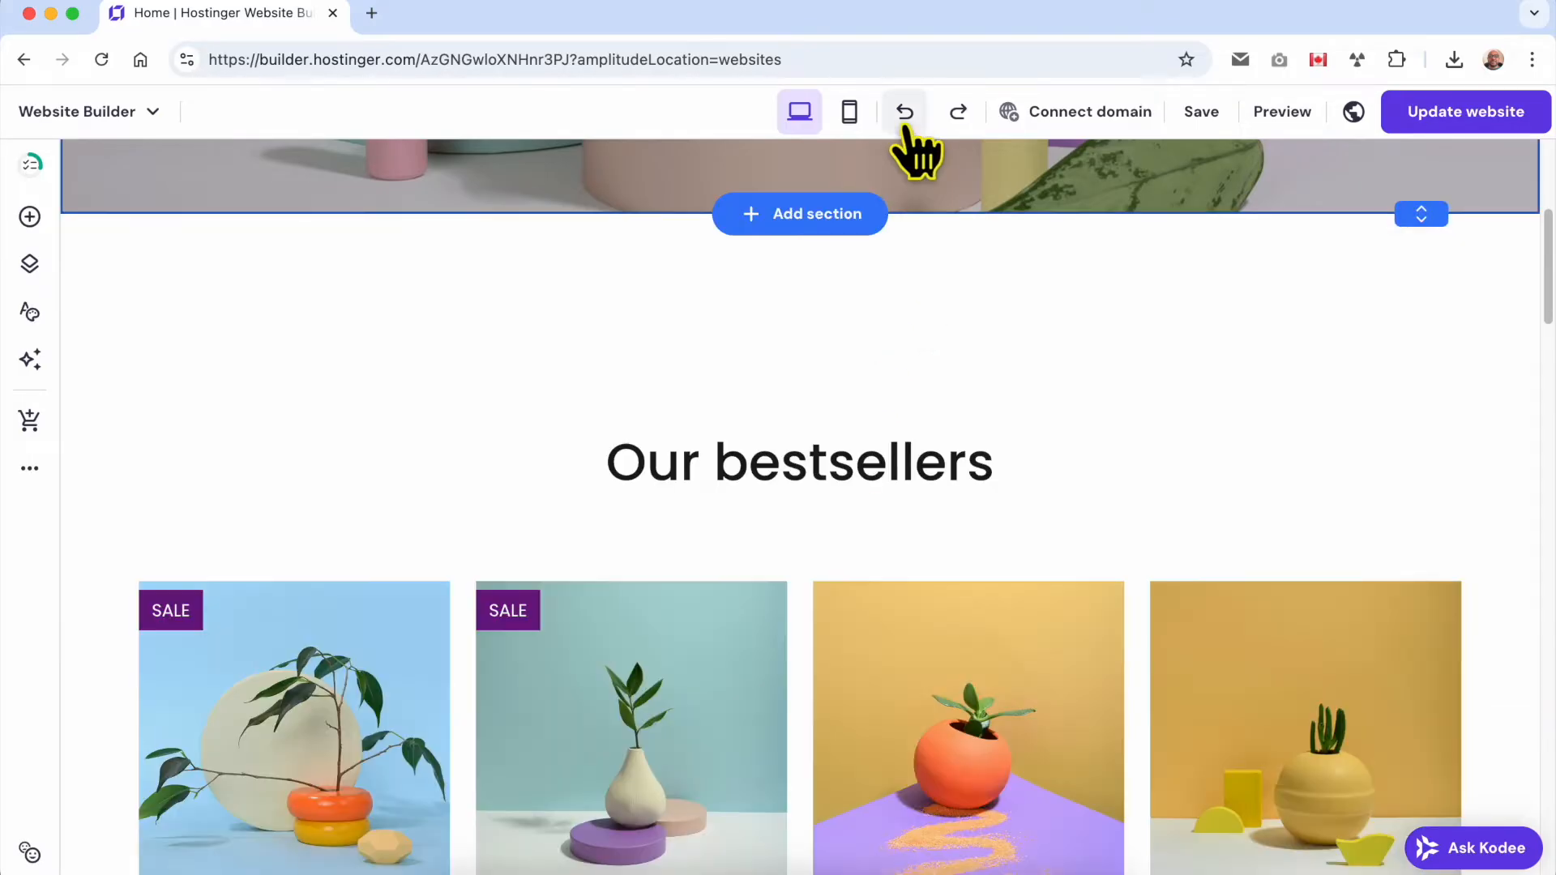
click(906, 123)
click(908, 122)
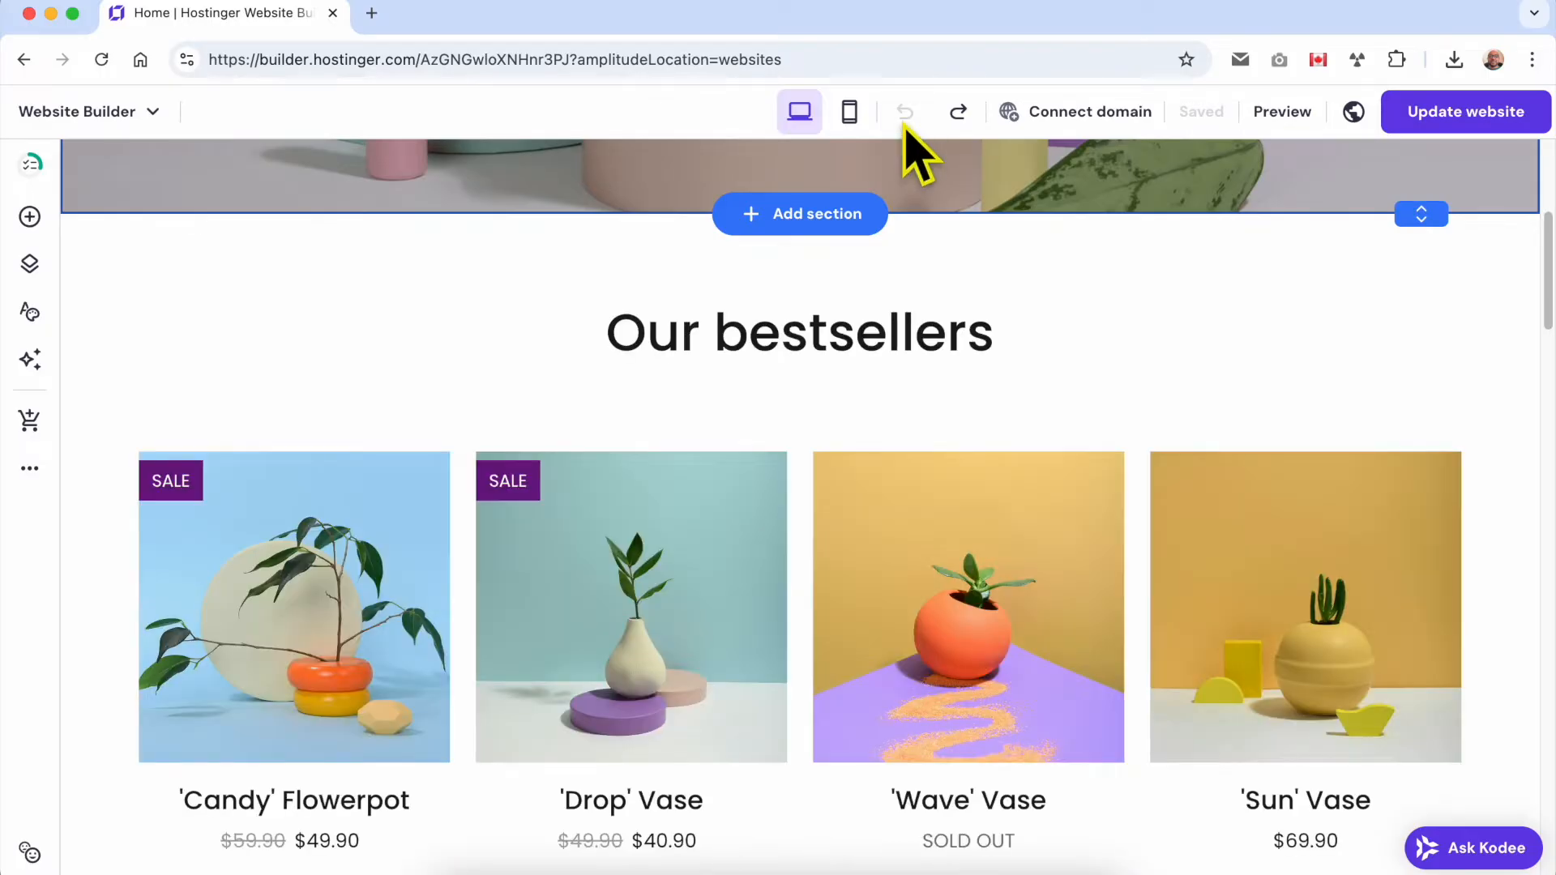
Start adding a section below the hero image and examine the available Blog section templates.
click(851, 214)
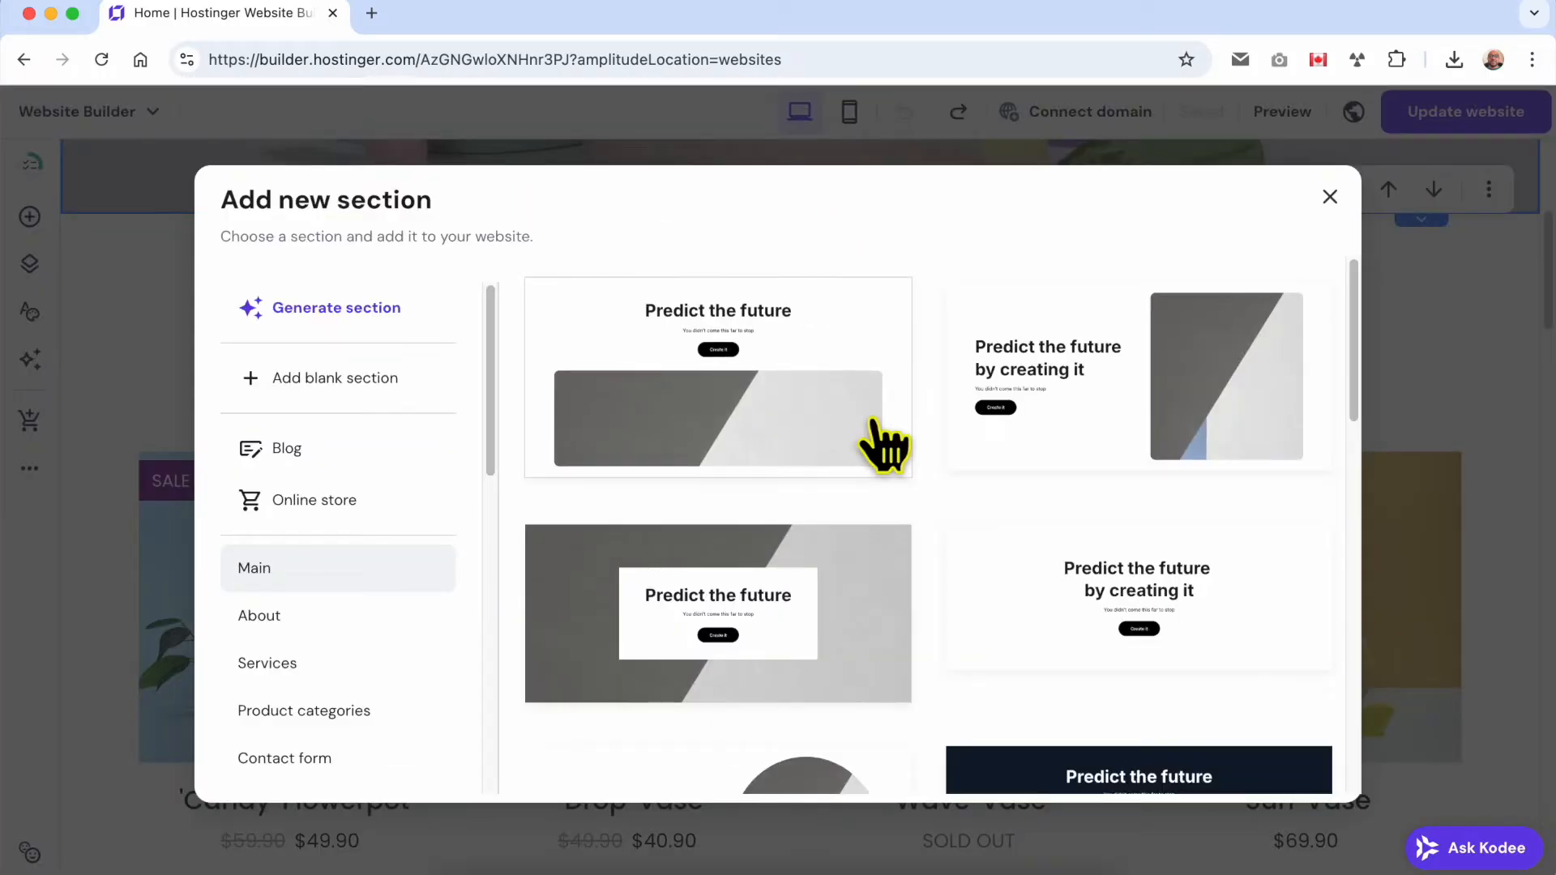
click(320, 454)
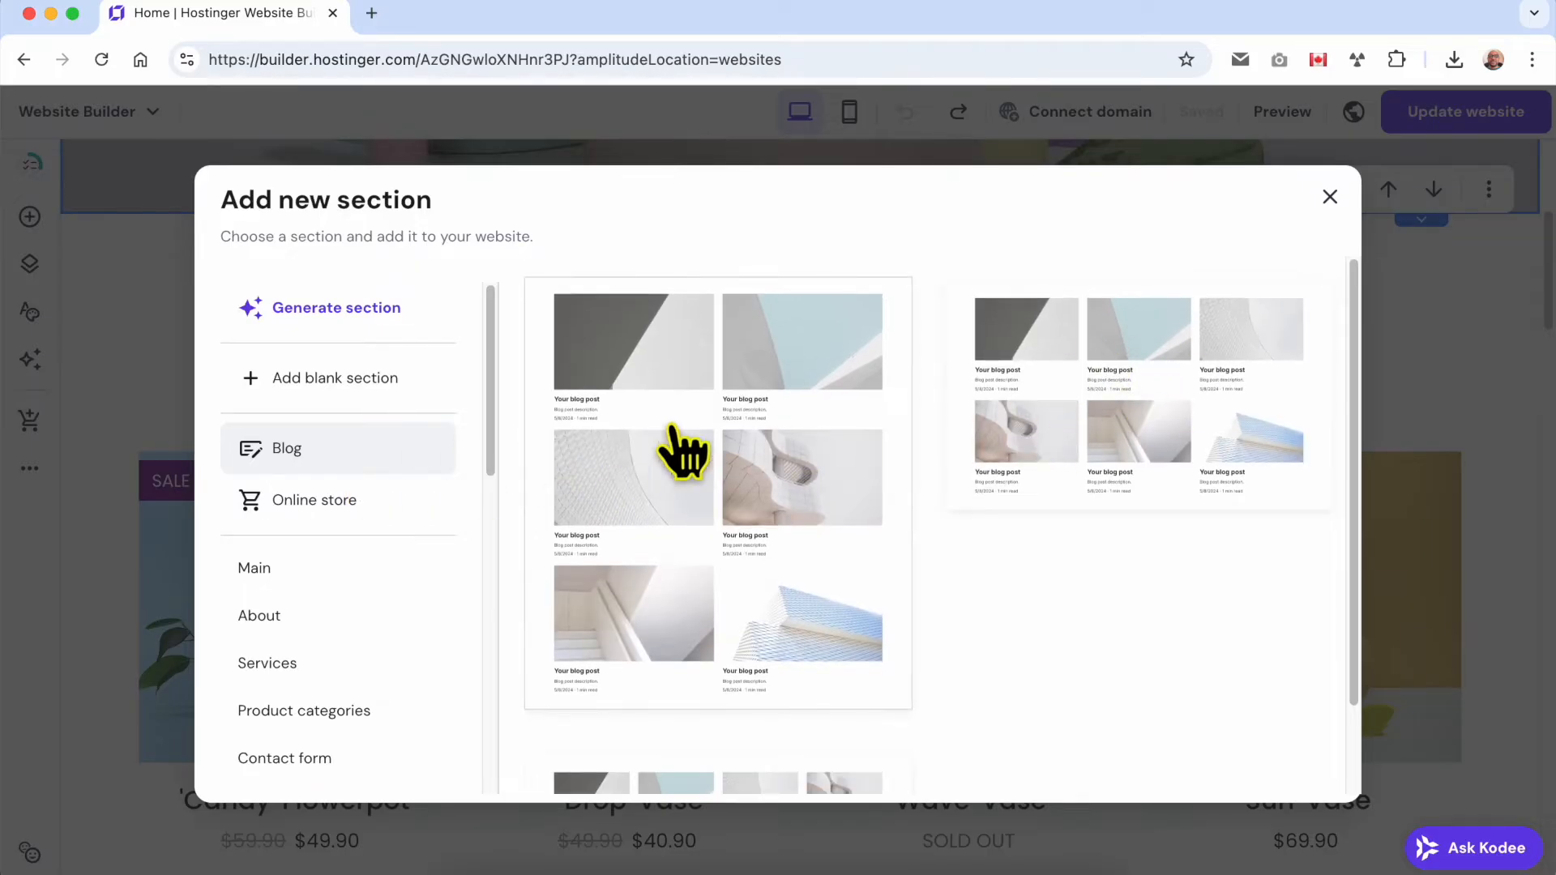
scroll(749, 551, down, 1)
scroll(745, 543, down, 1)
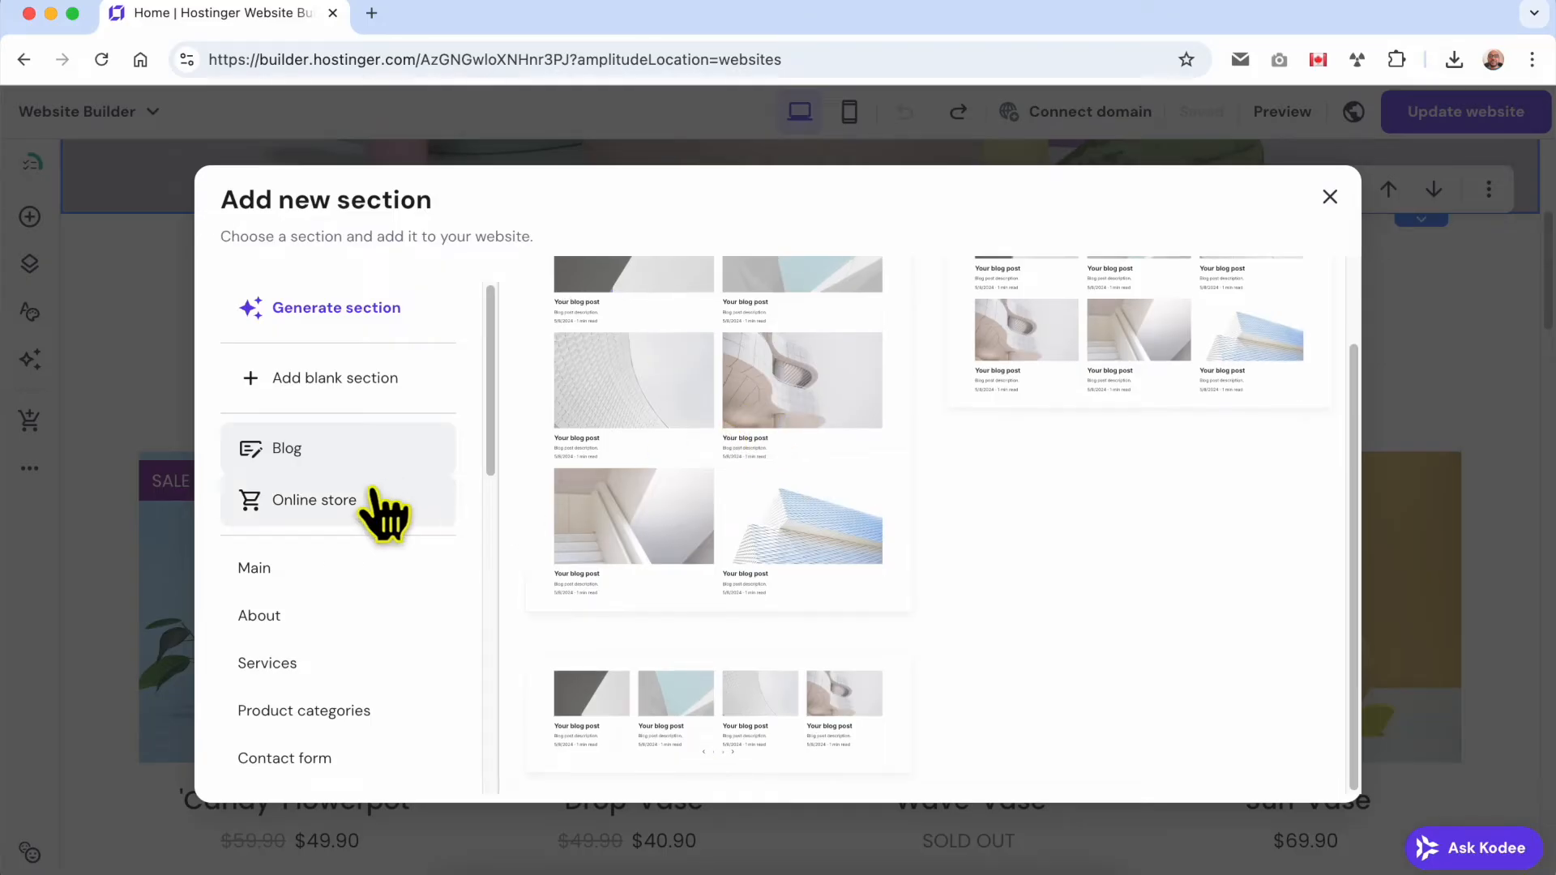
Add the Online store's Single product section below the hero image and undo its insertion.
click(369, 512)
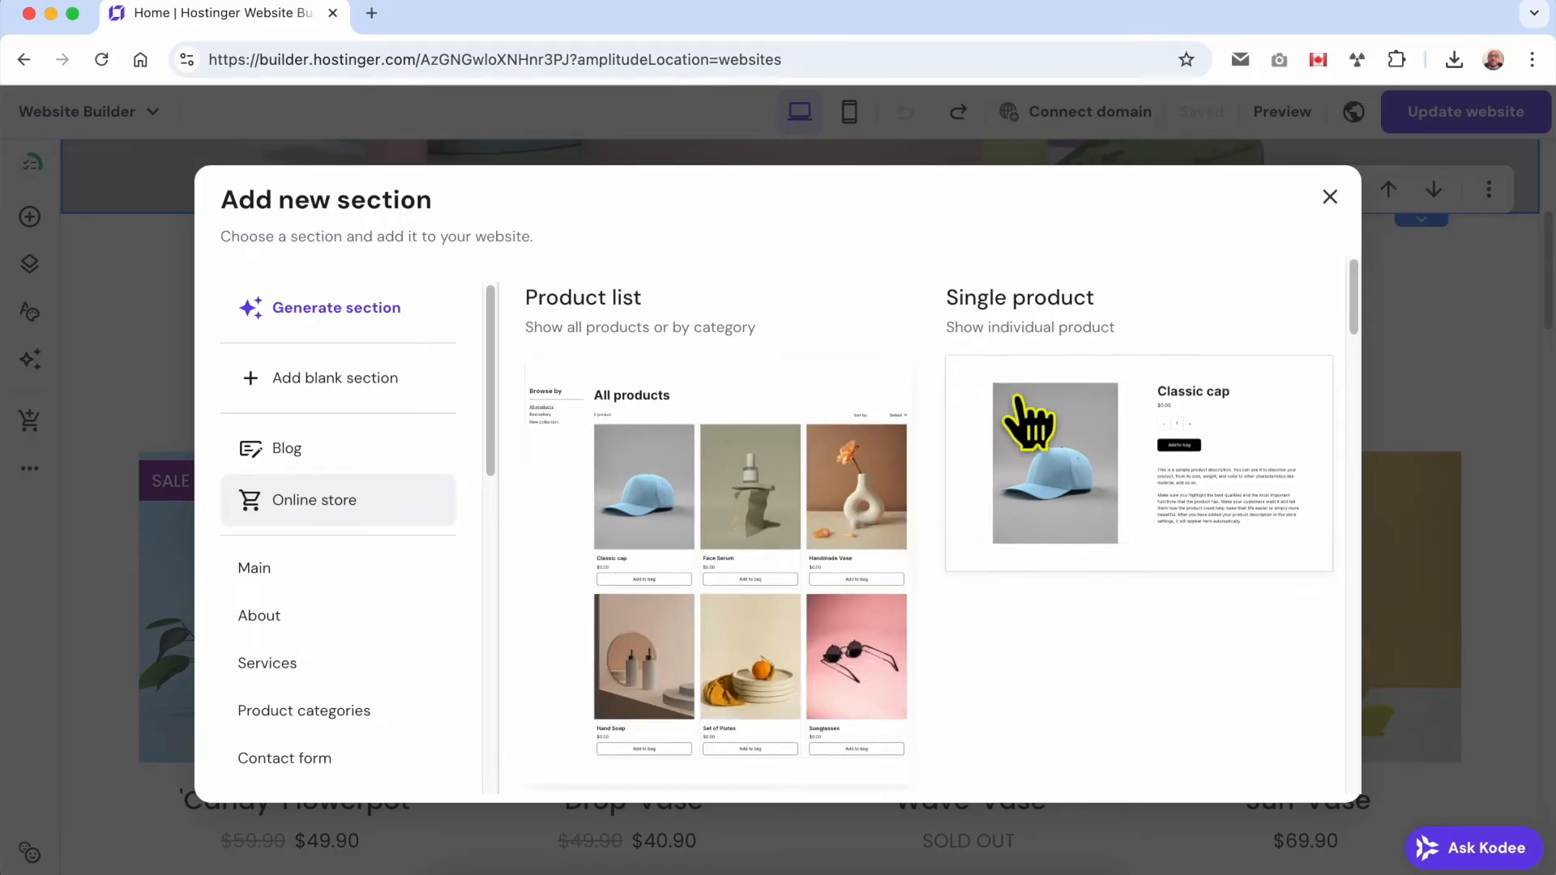
click(1138, 452)
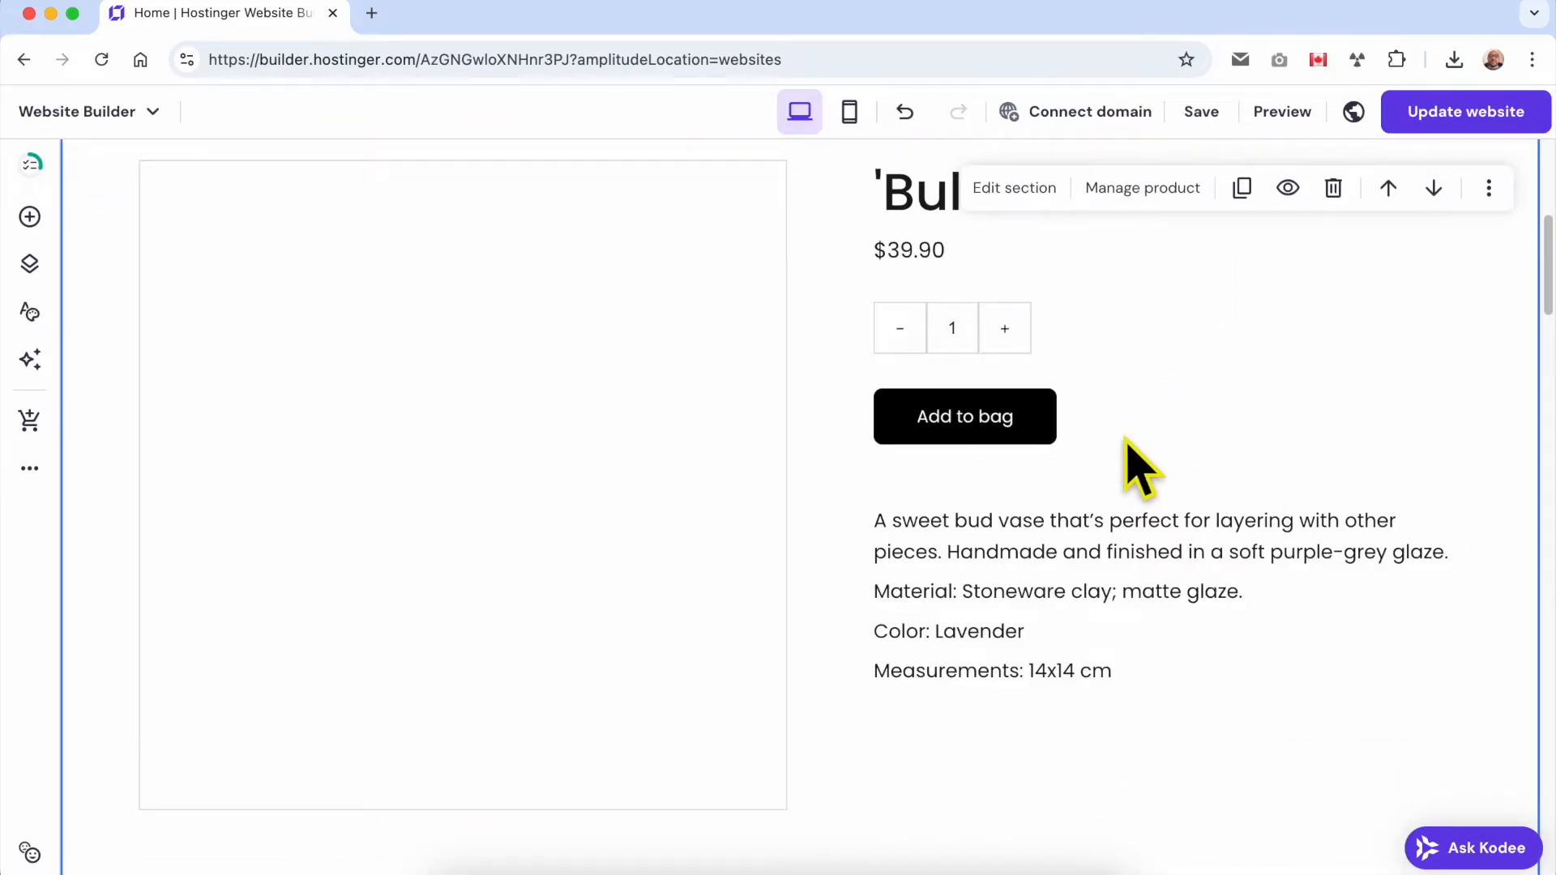
click(904, 111)
Start adding a section below the Our bestsellers heading and examine the About section templates.
click(798, 280)
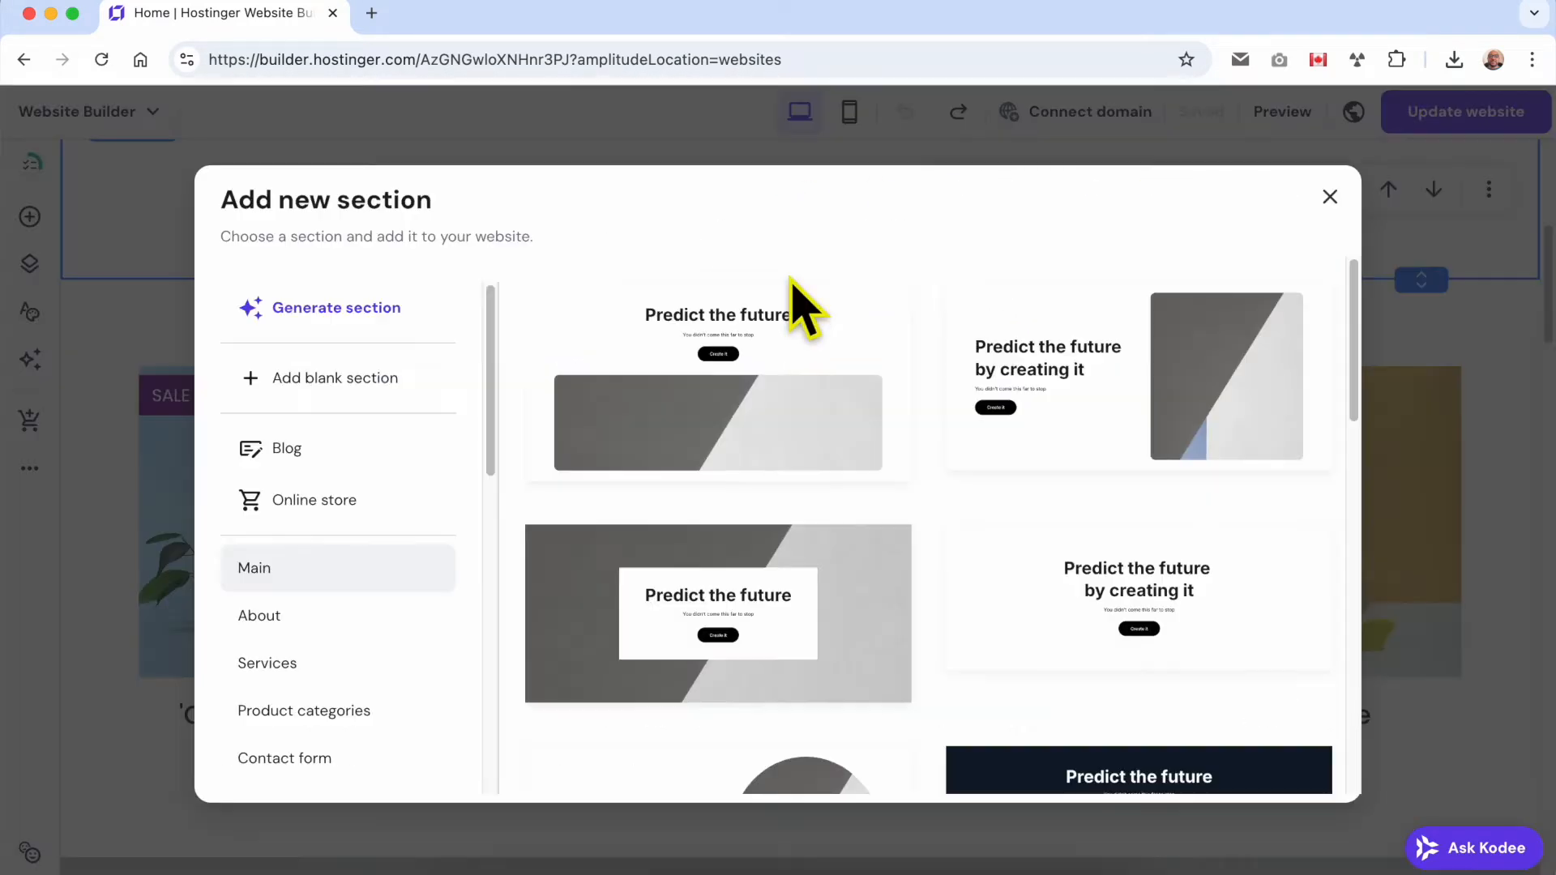
click(374, 624)
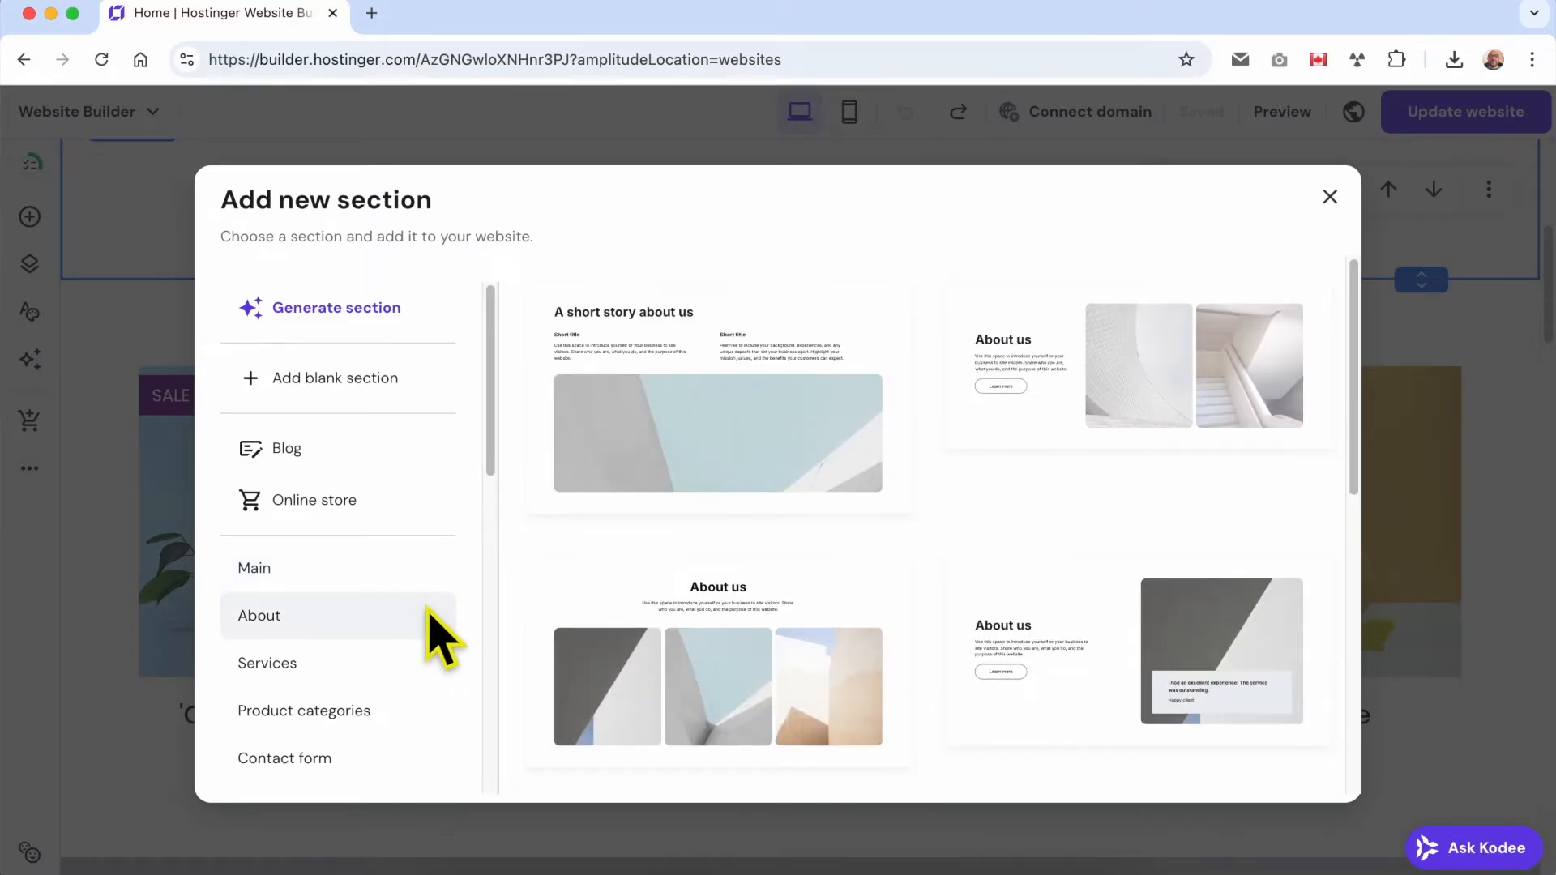
scroll(403, 624, down, 3)
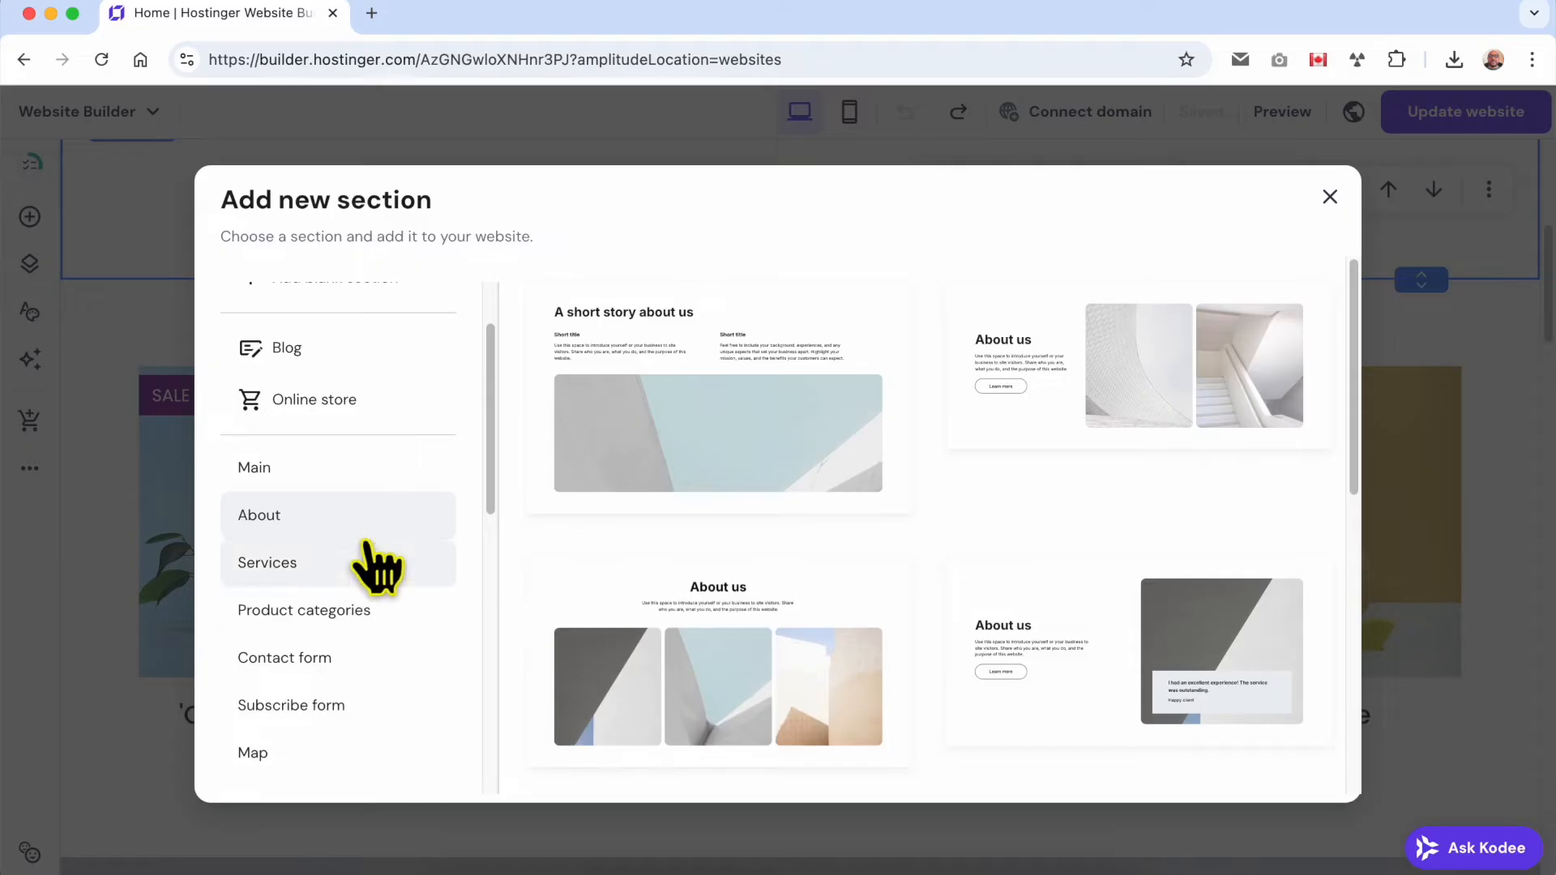
scroll(745, 535, down, 2)
scroll(744, 525, down, 5)
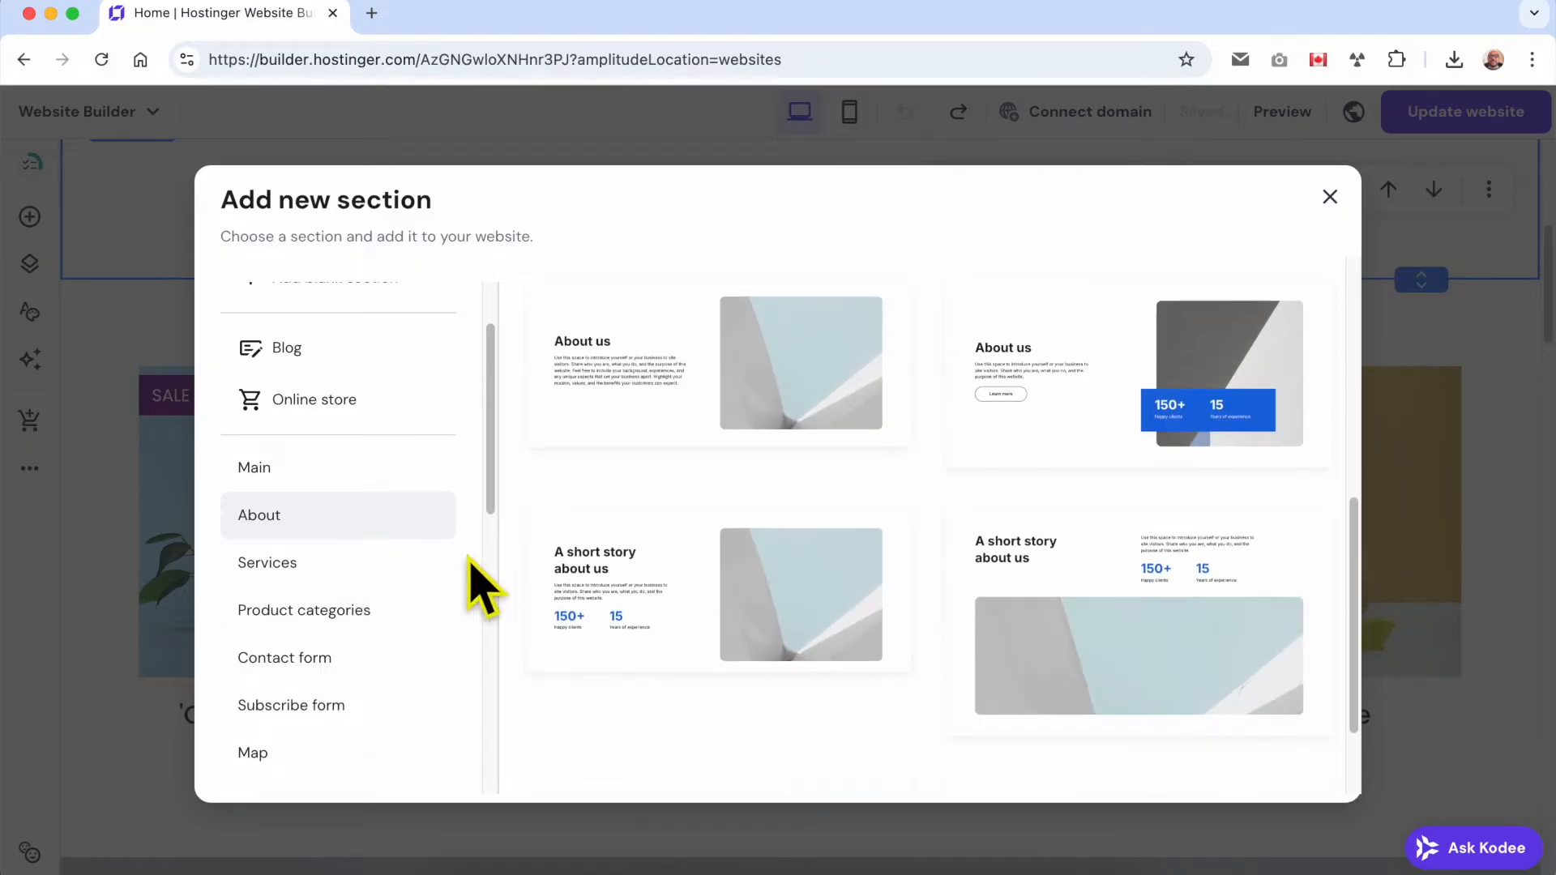
Examine the Services and Product categories section templates.
click(377, 567)
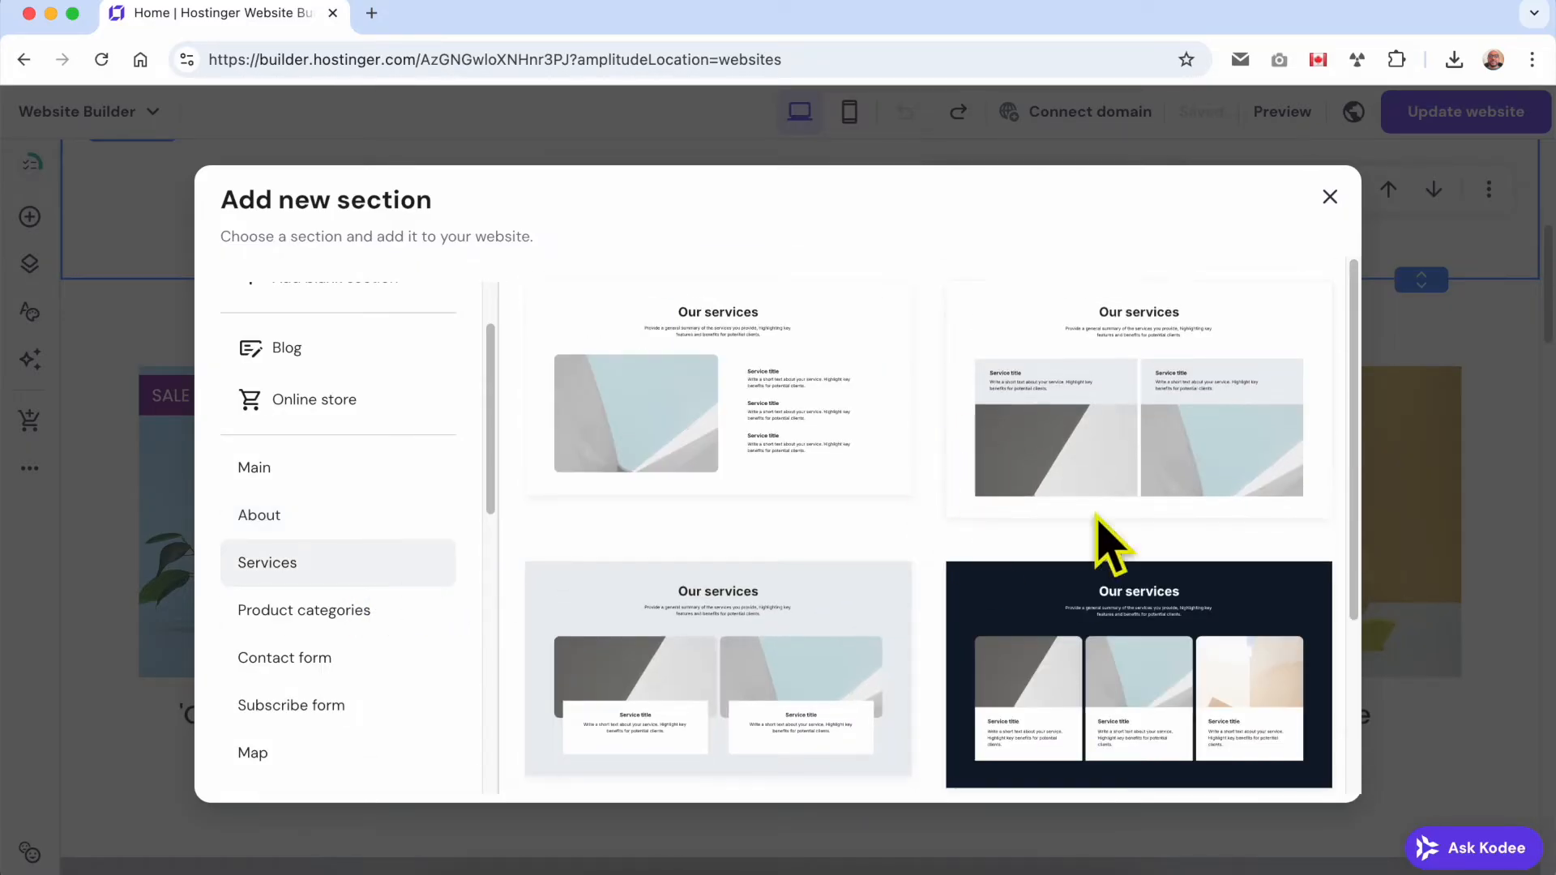
scroll(975, 642, down, 3)
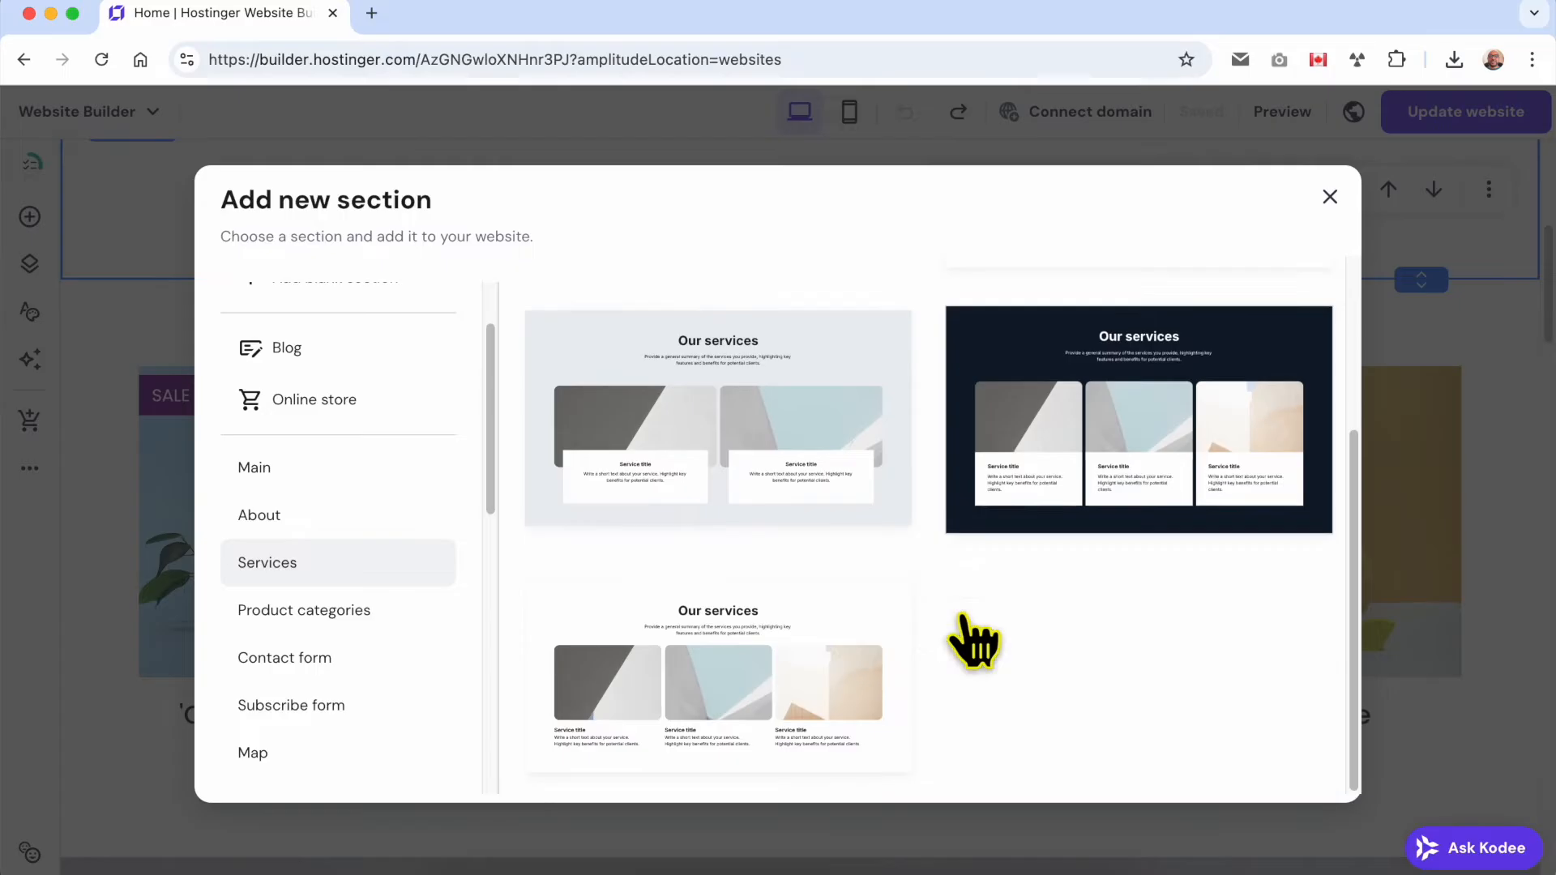
click(391, 616)
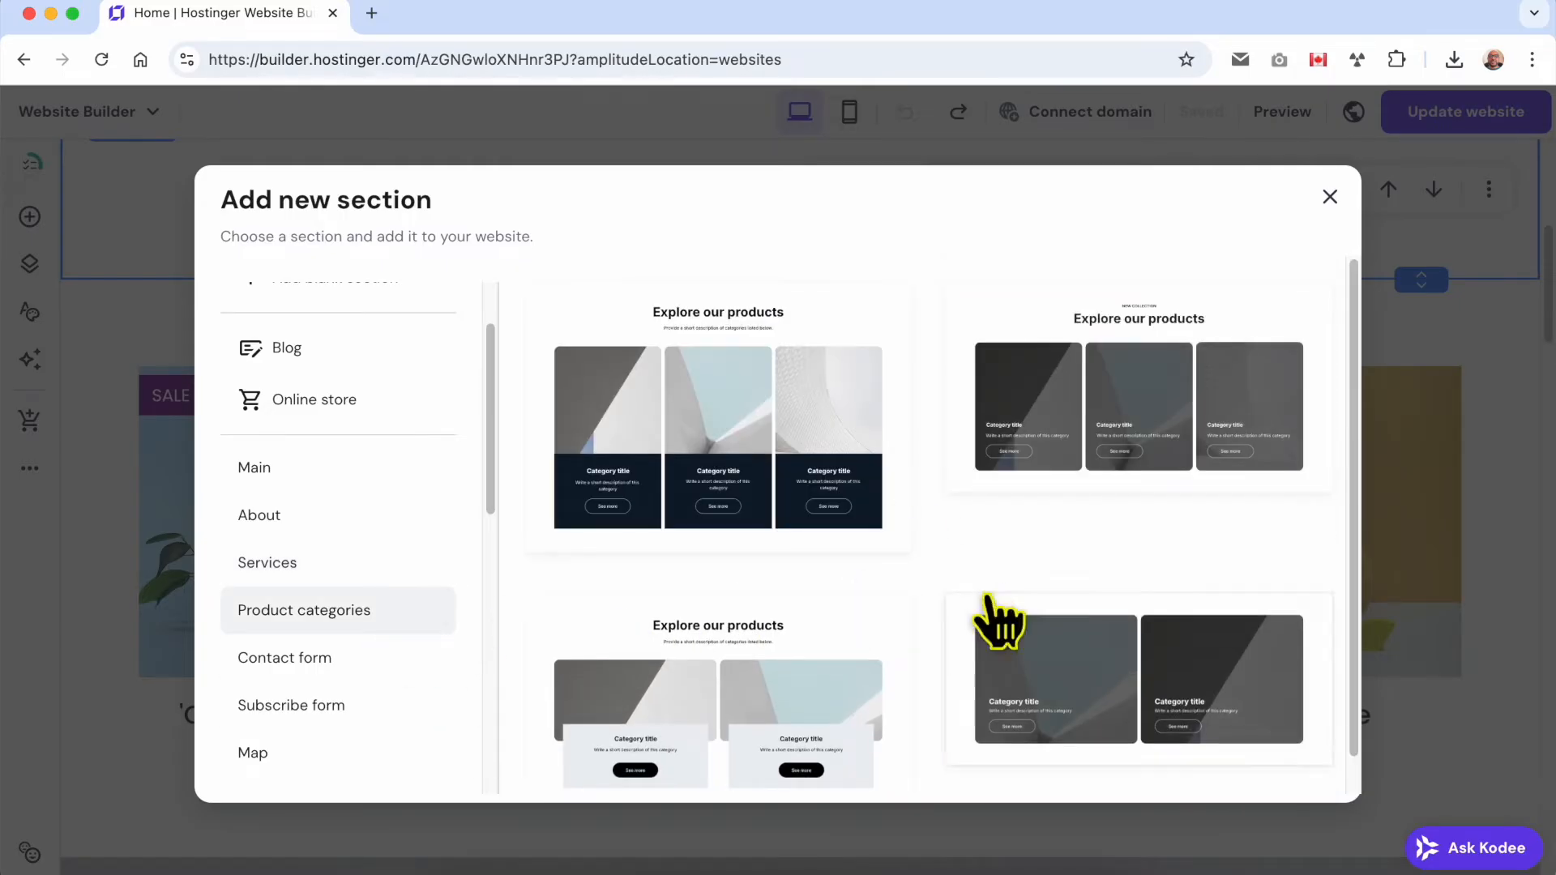
scroll(1005, 617, down, 1)
Add the Contact form template with a grey form panel overlapping an image below Our bestsellers, and undo its insertion.
scroll(957, 624, down, 10)
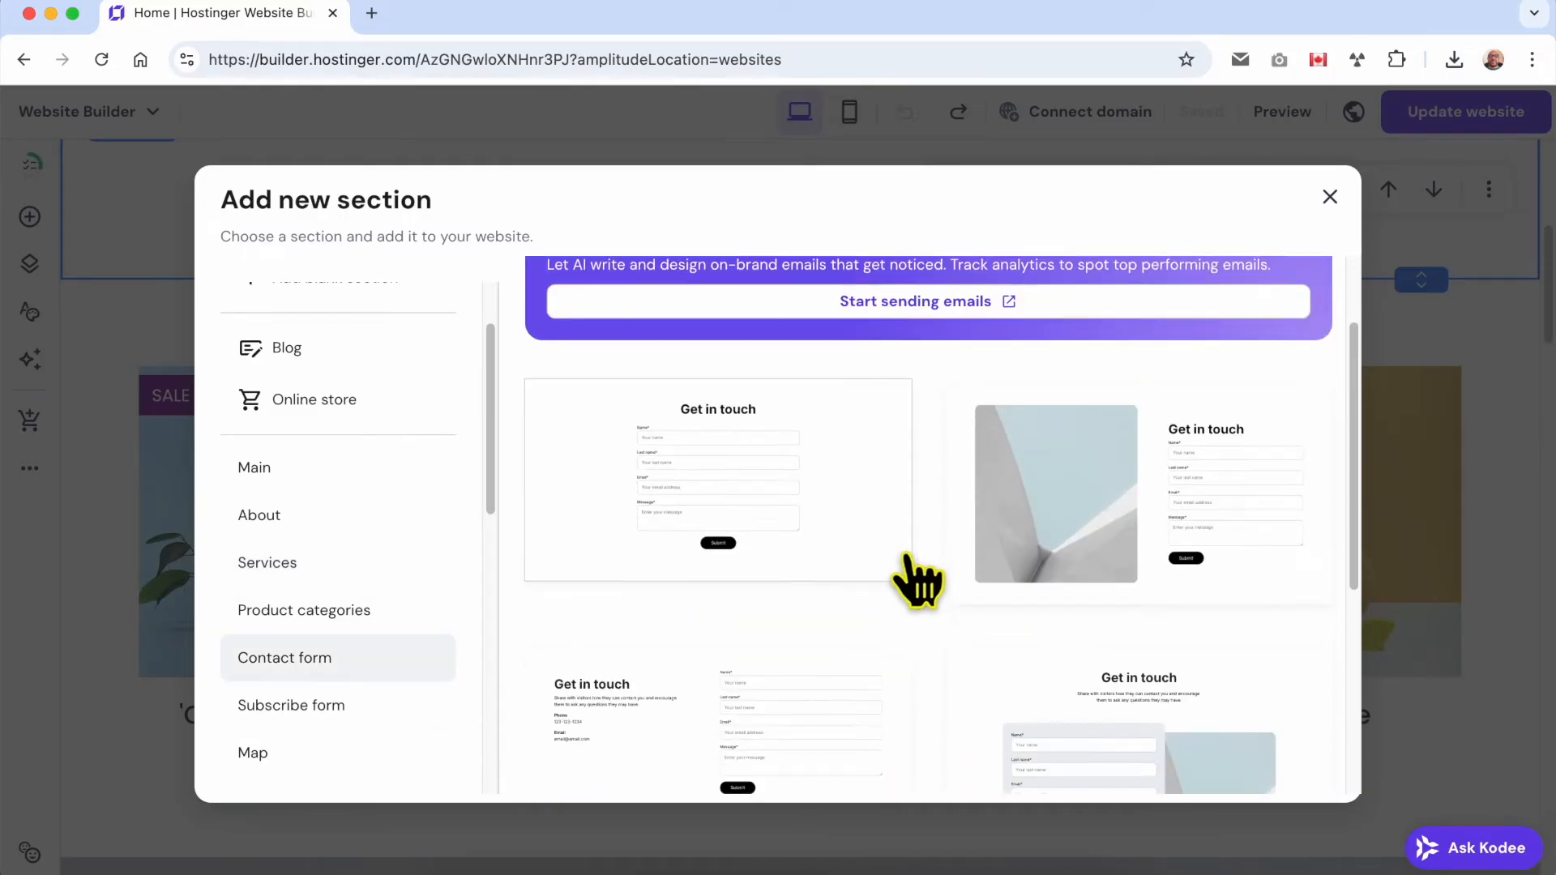
scroll(940, 598, down, 3)
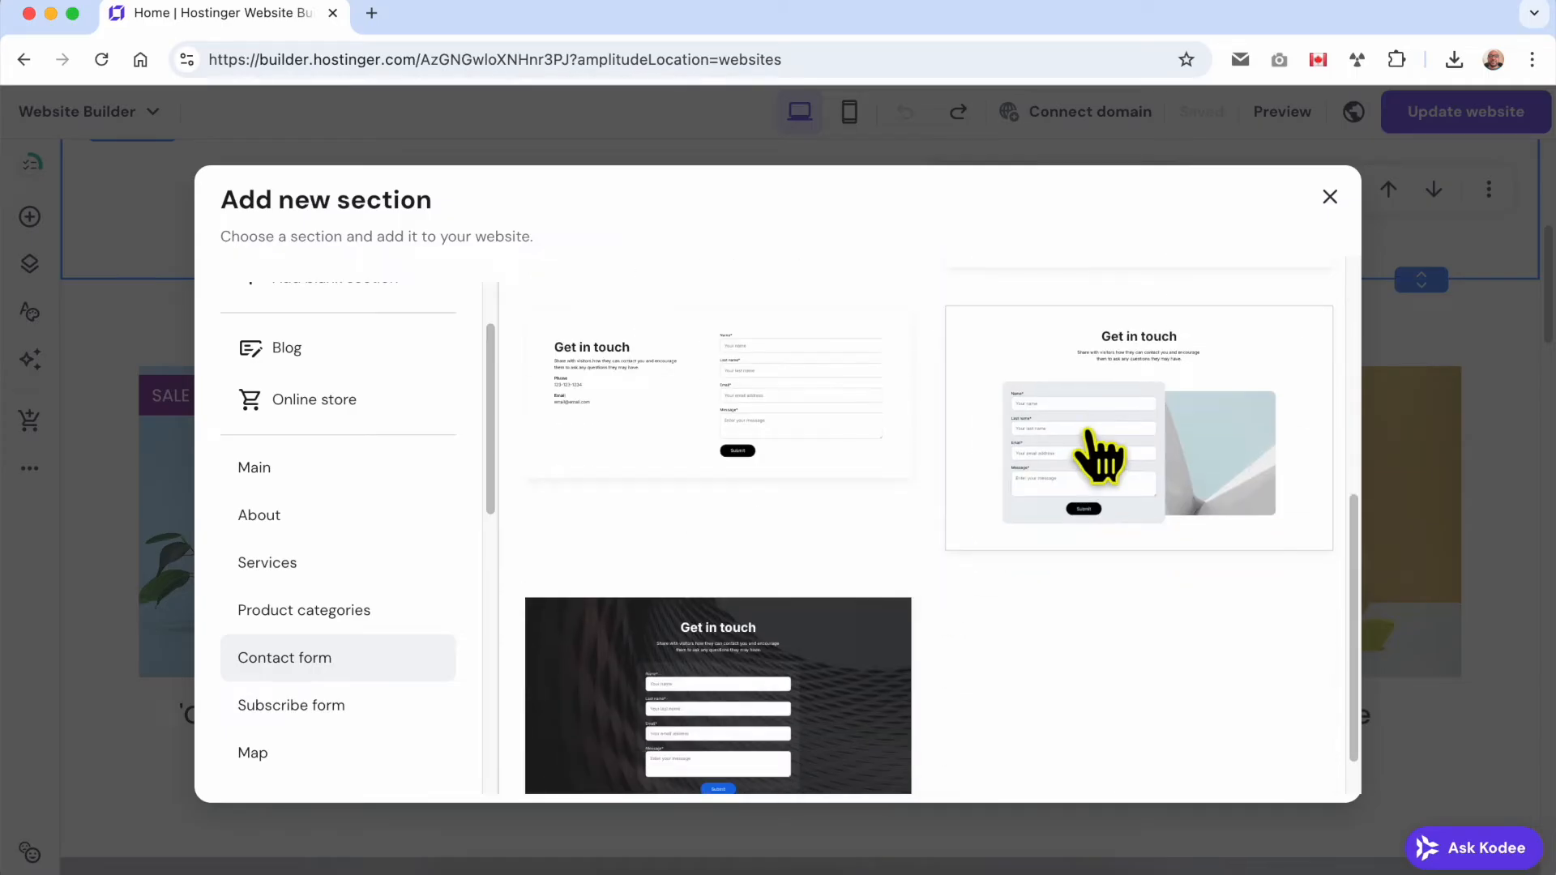
click(1094, 452)
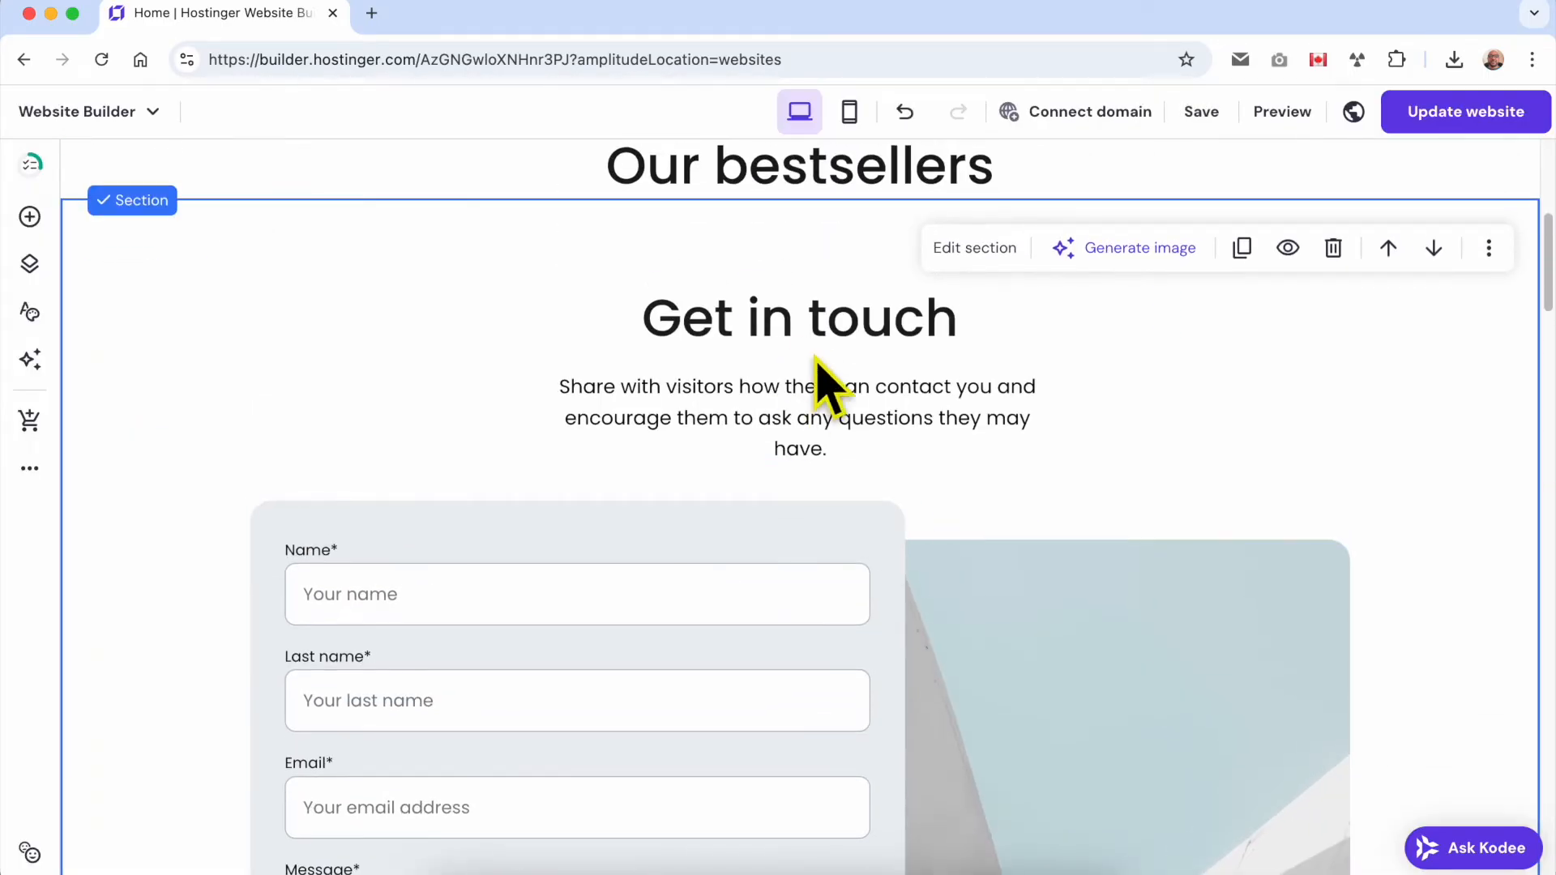
click(906, 111)
Examine the Subscribe form section templates and the linked Start sending emails page, returning to the website builder.
click(843, 204)
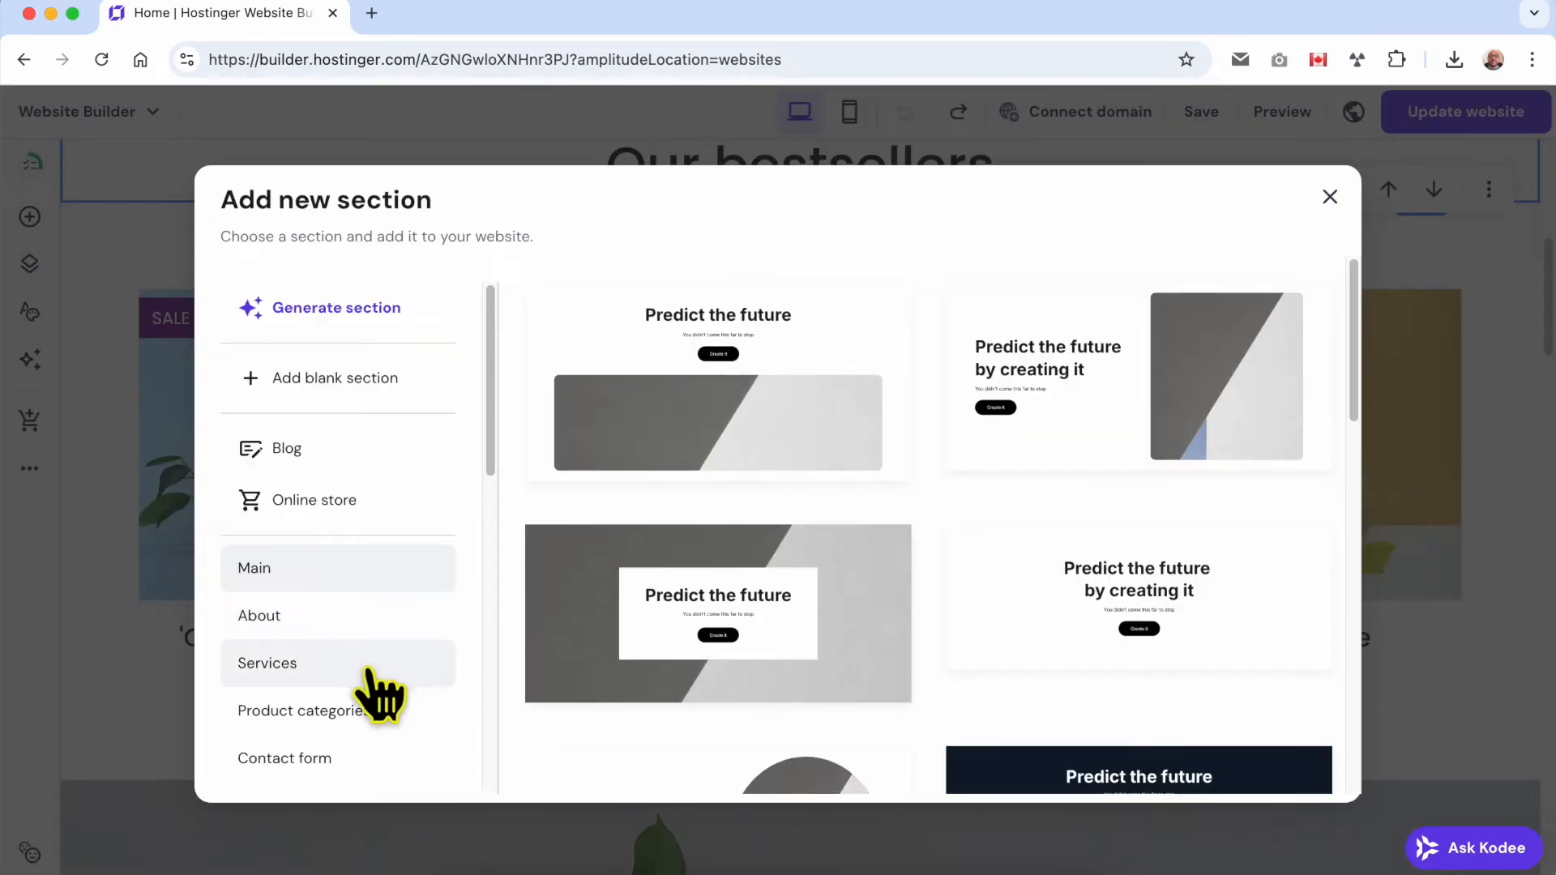
scroll(365, 747, down, 1)
click(369, 754)
scroll(417, 739, down, 3)
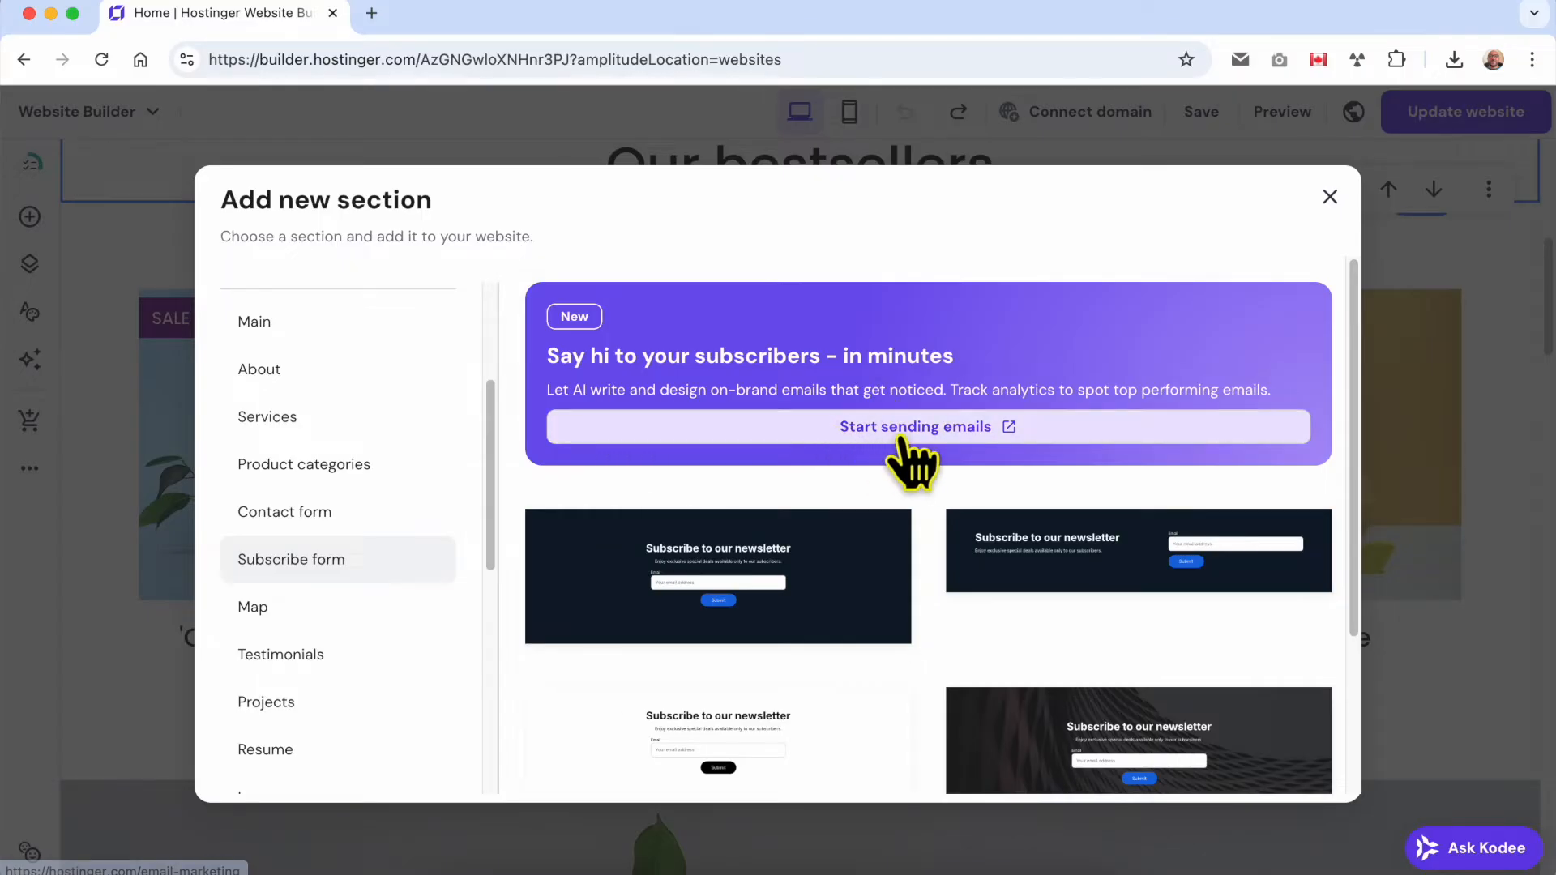
click(1005, 454)
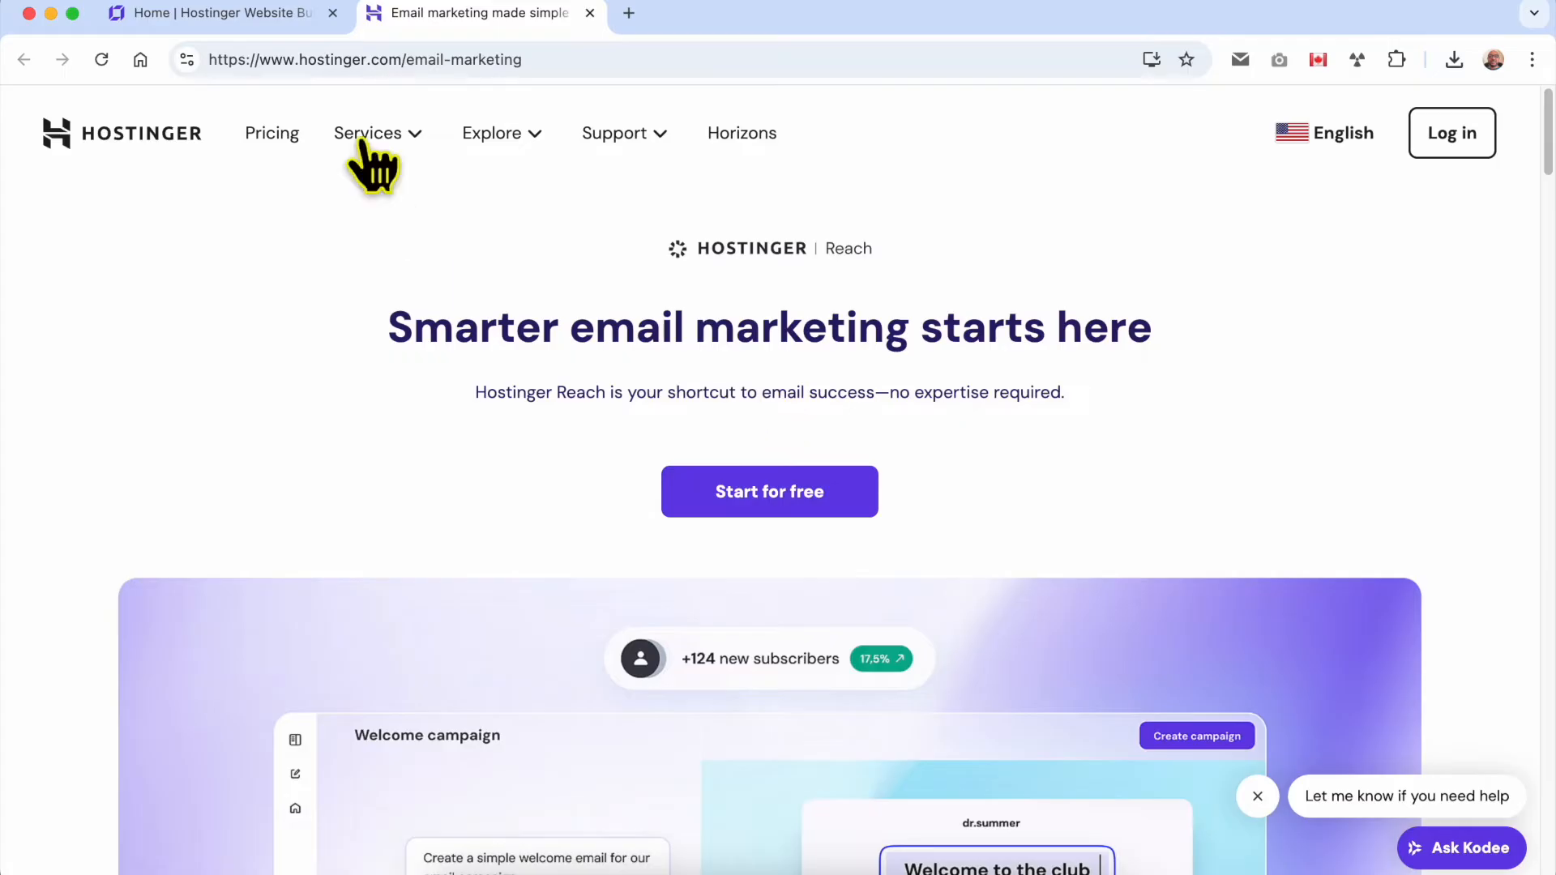
click(296, 14)
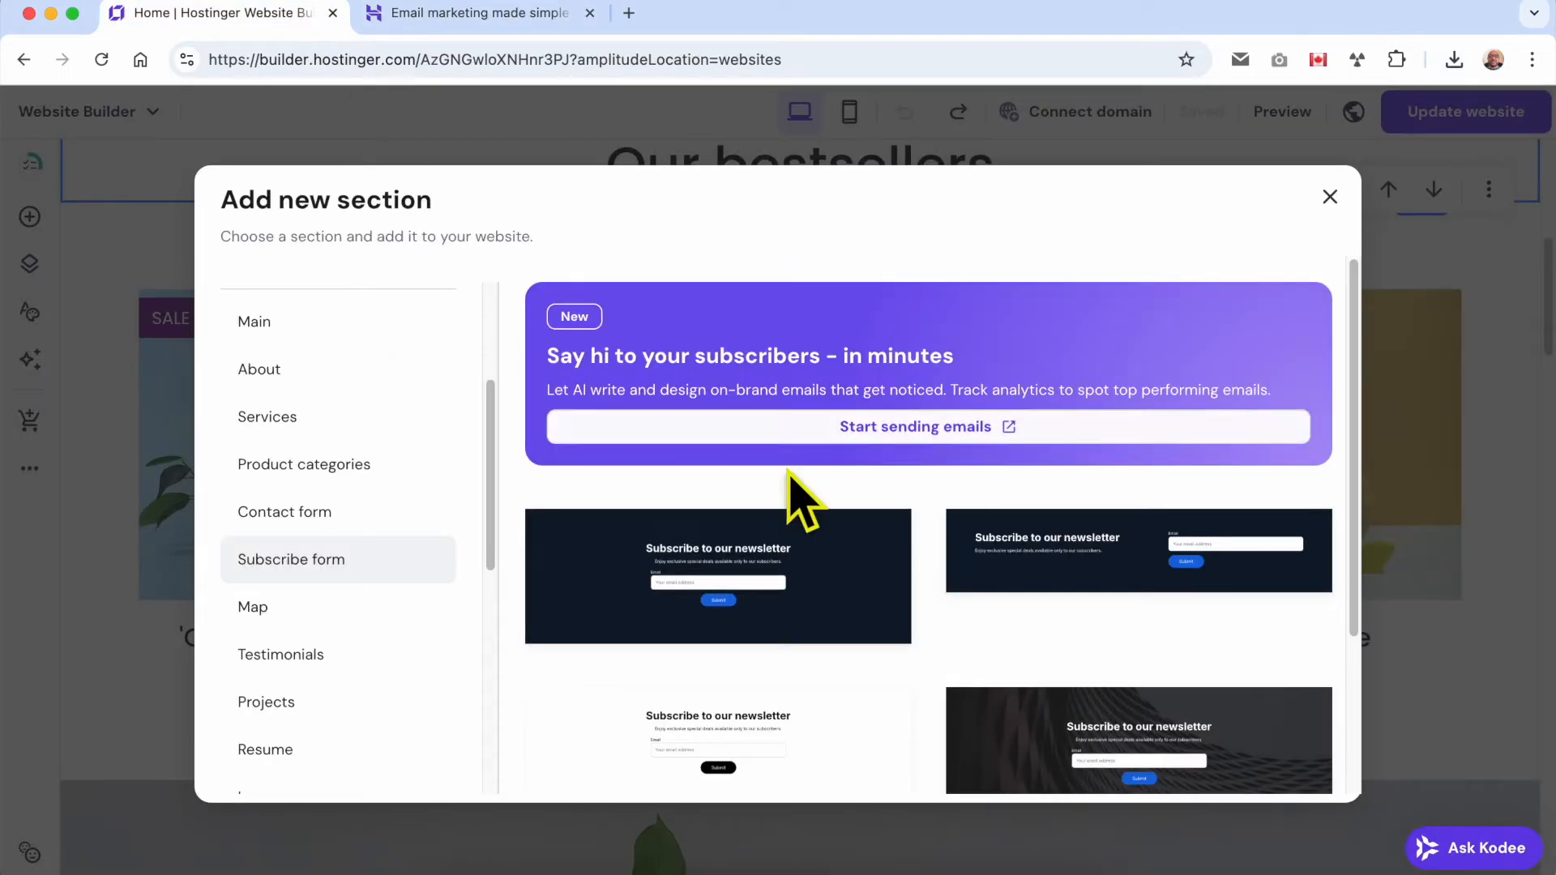
scroll(810, 616, down, 3)
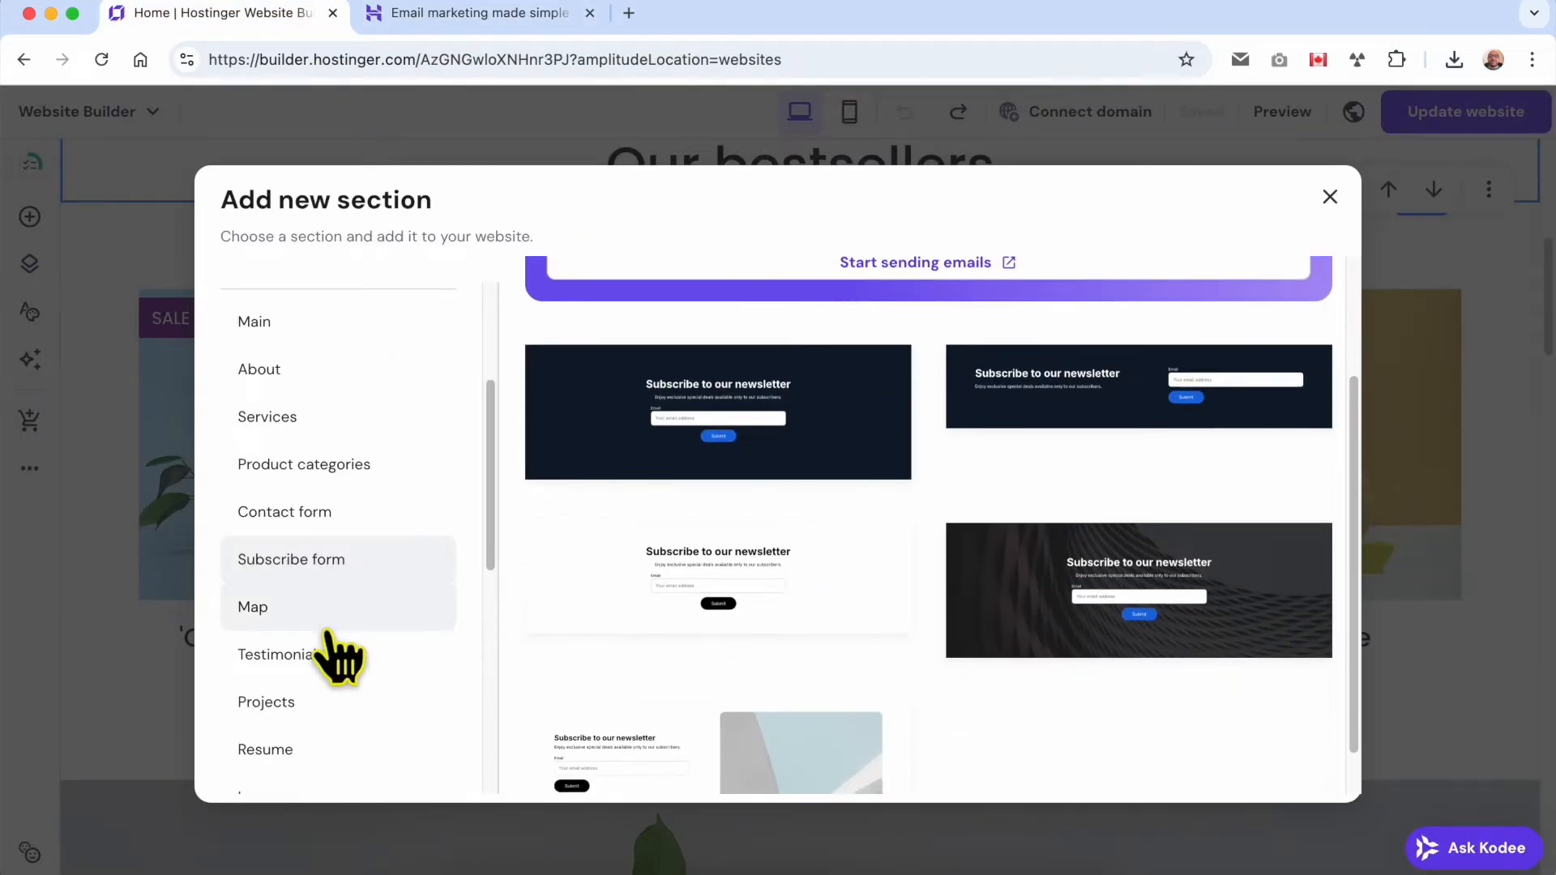
Examine the Map, Testimonials, Projects and Resume section templates.
click(381, 616)
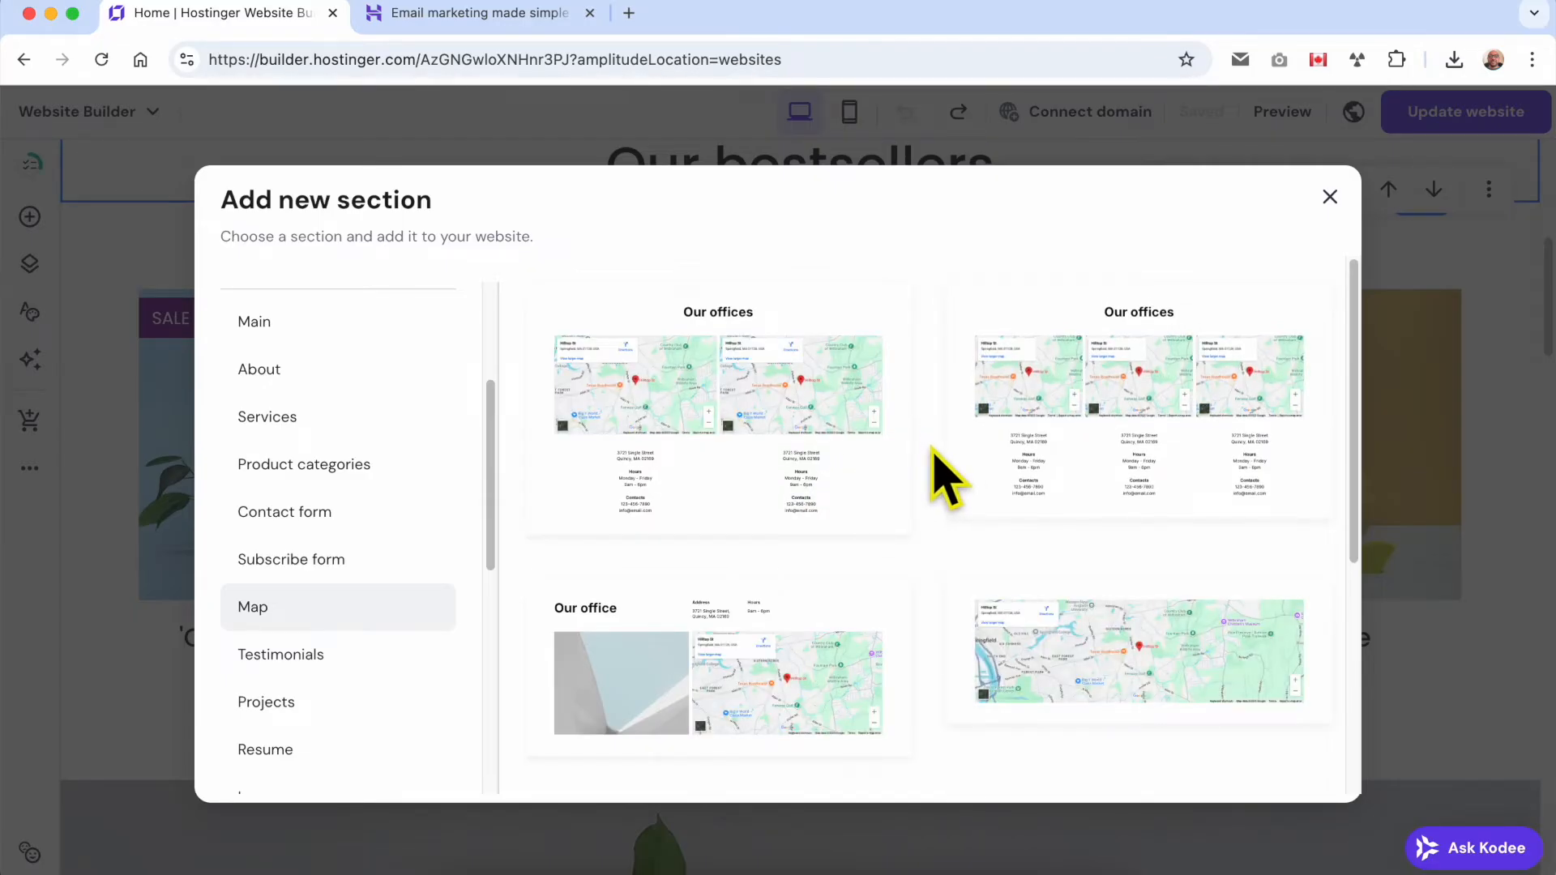
scroll(945, 470, down, 5)
scroll(389, 640, down, 2)
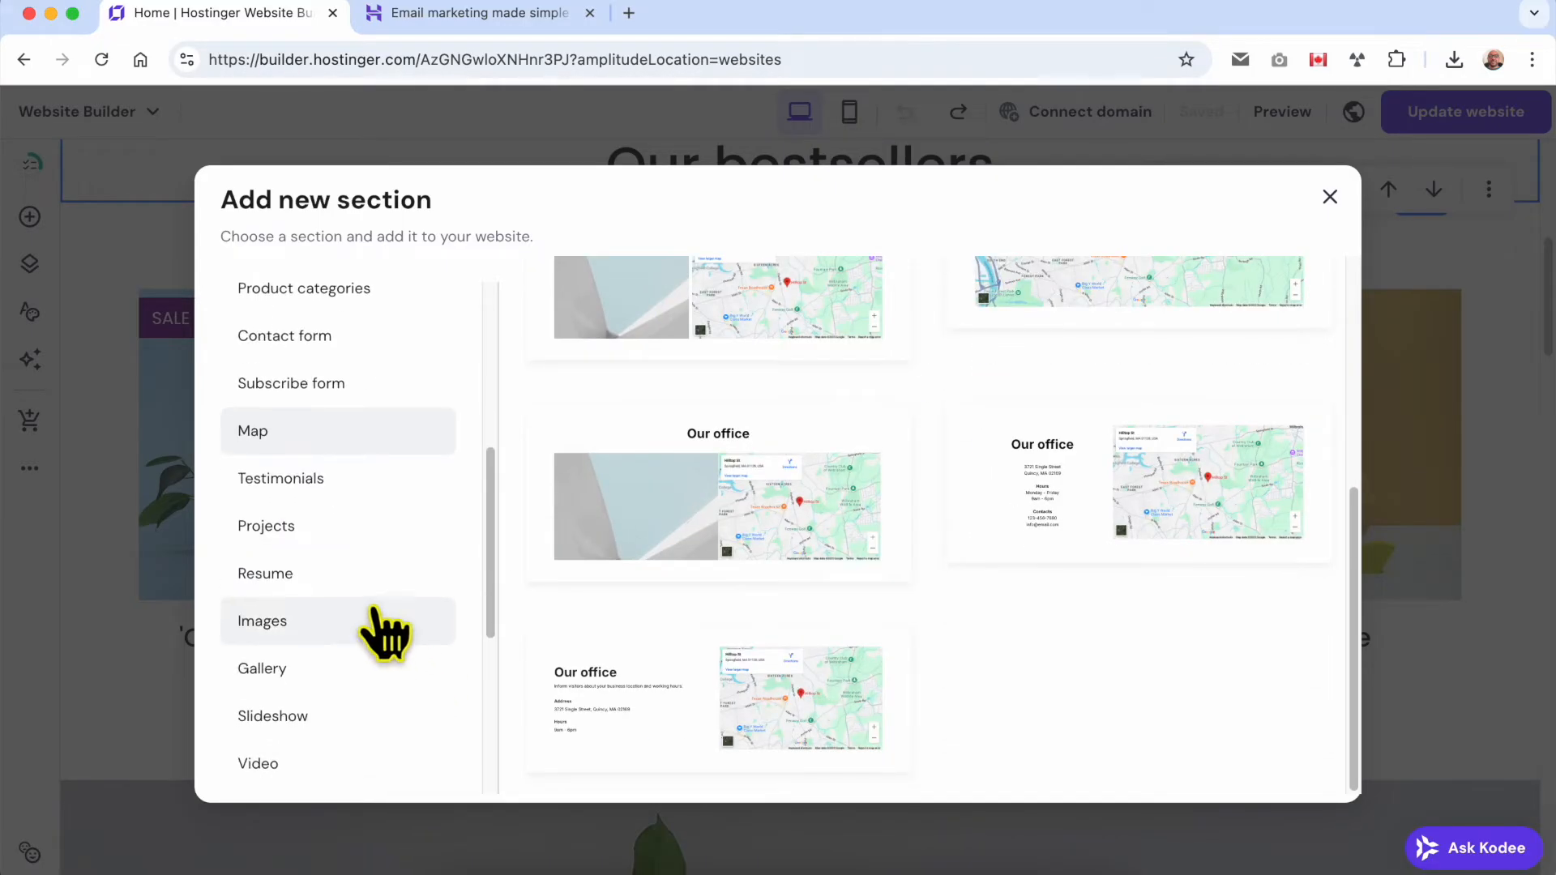
click(345, 485)
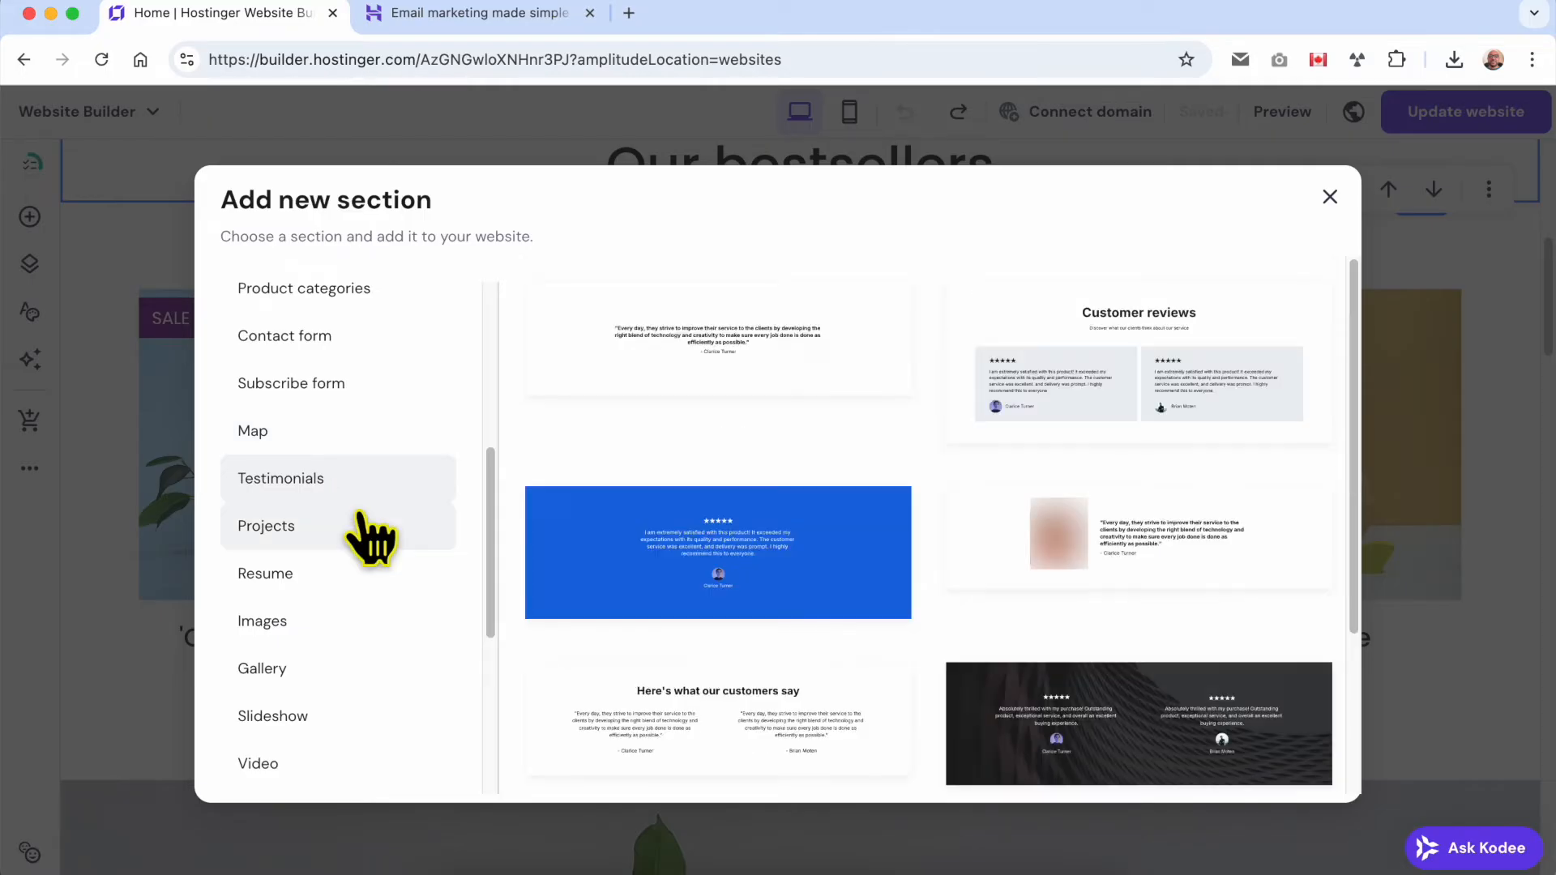
click(410, 551)
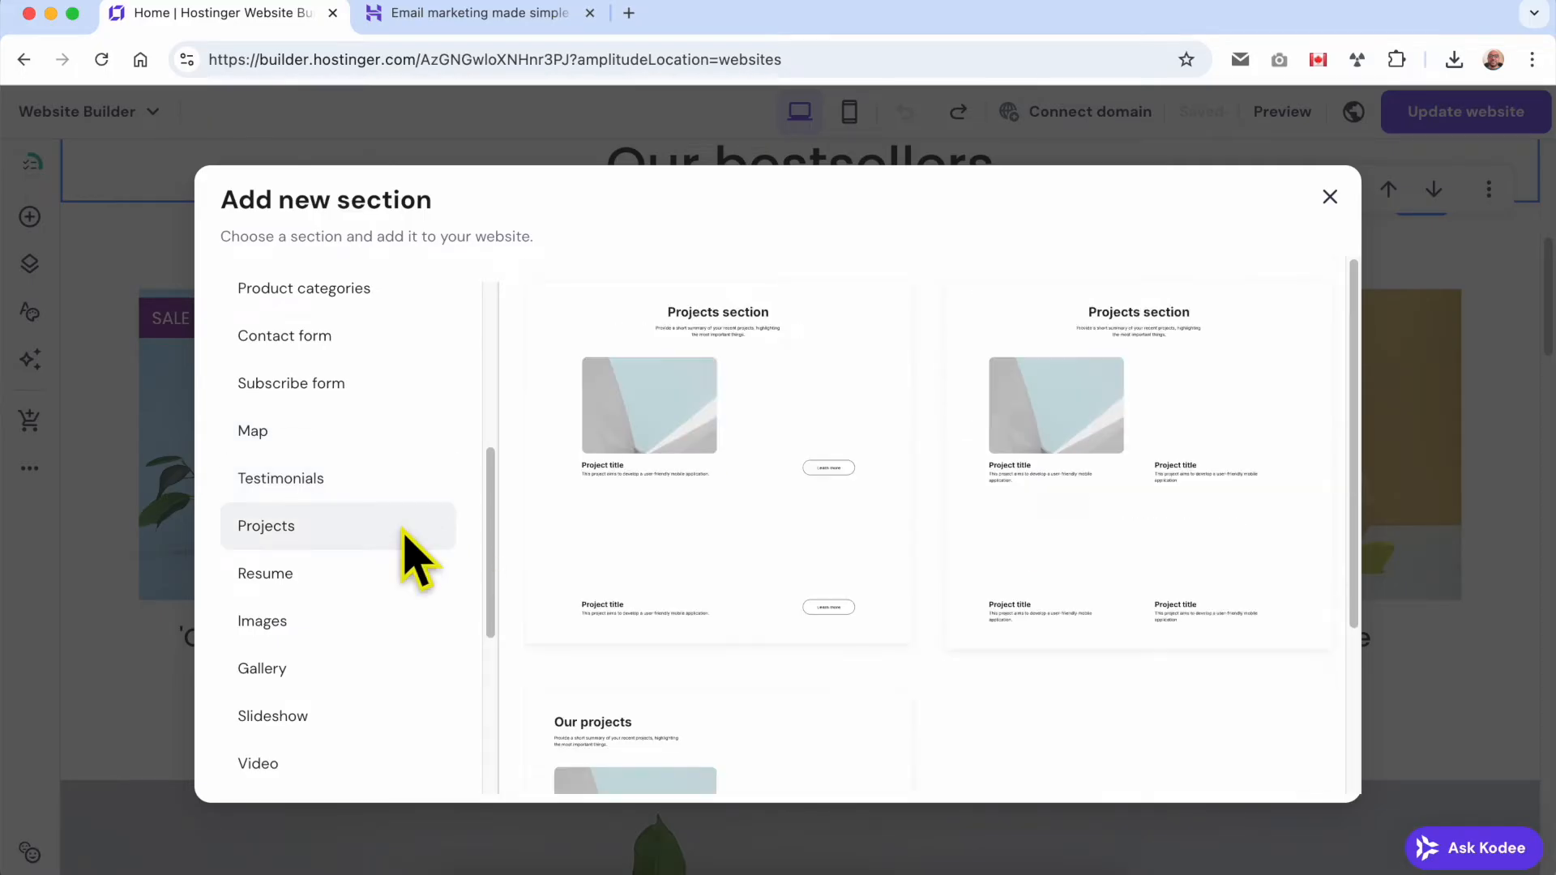
click(401, 590)
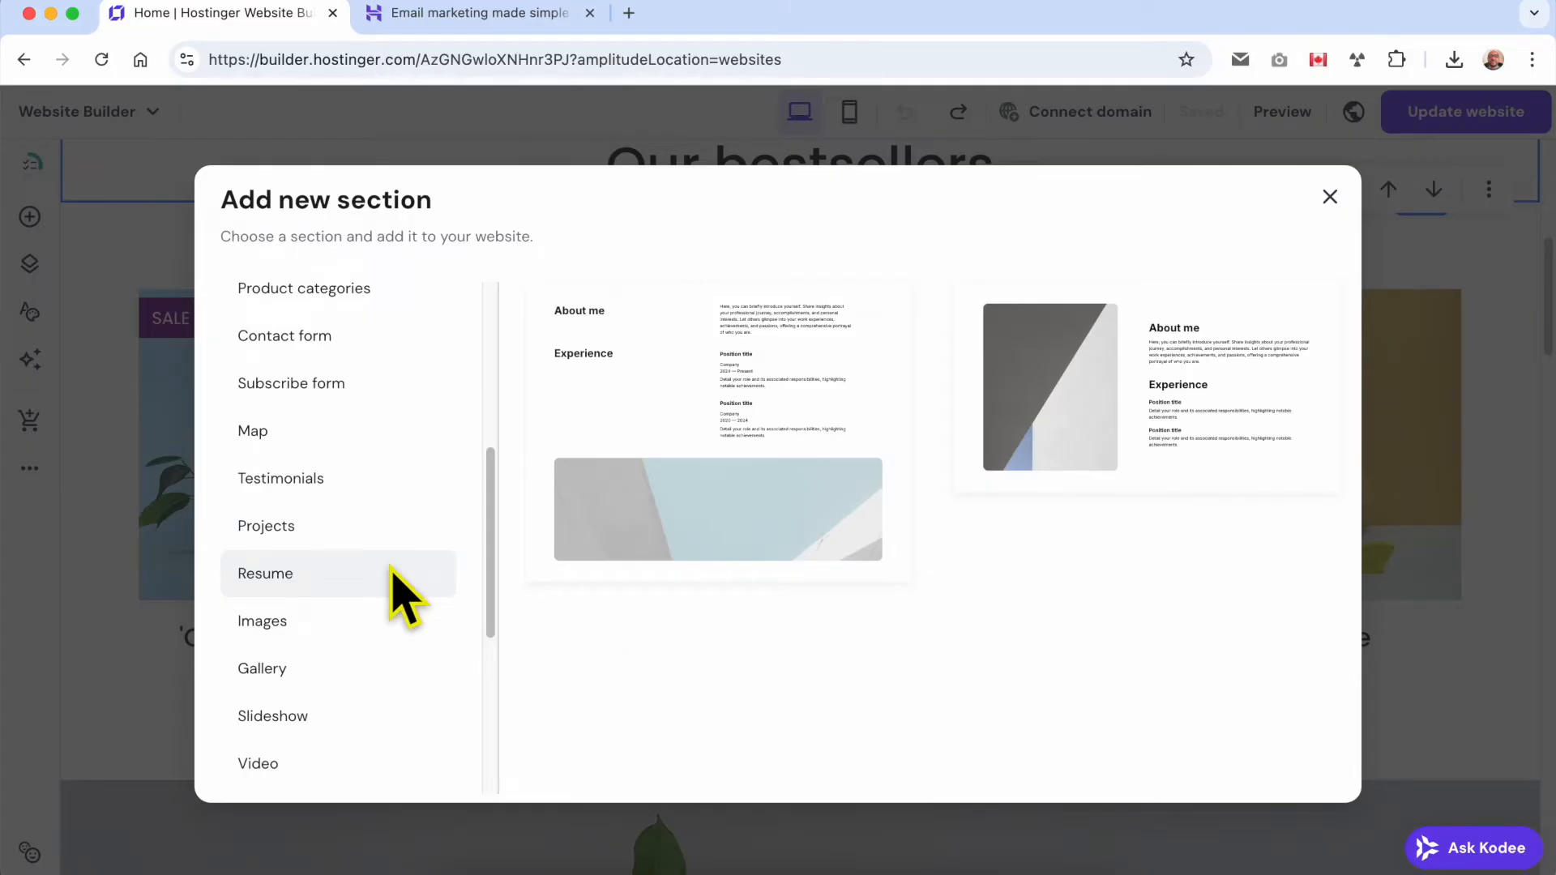
Examine the Images and Video section templates, looking through the video layouts.
click(368, 626)
scroll(385, 661, down, 1)
click(337, 729)
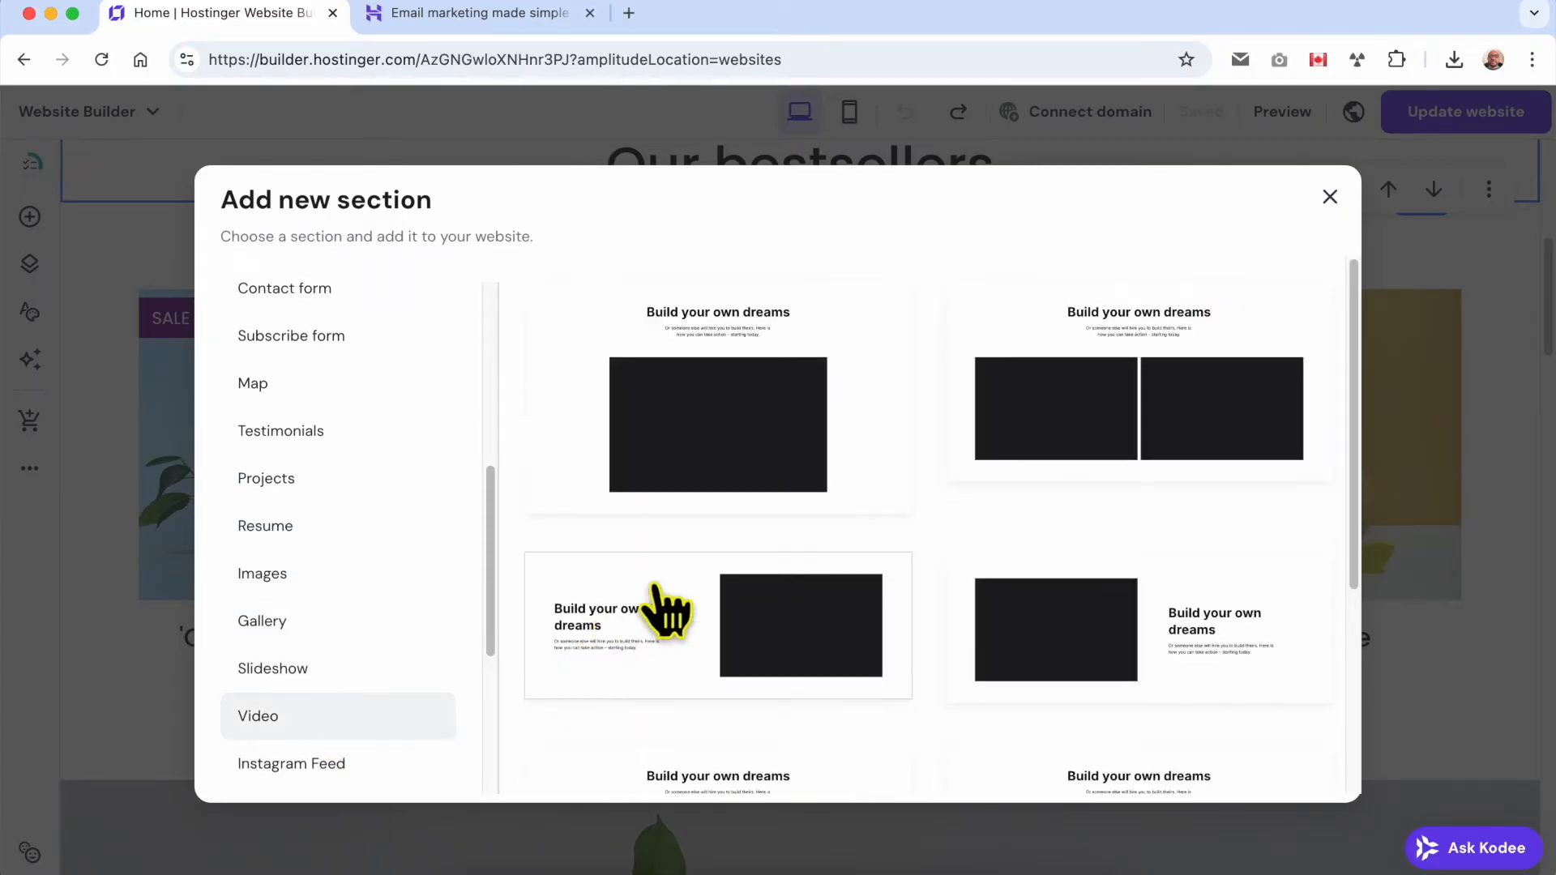
scroll(782, 551, down, 4)
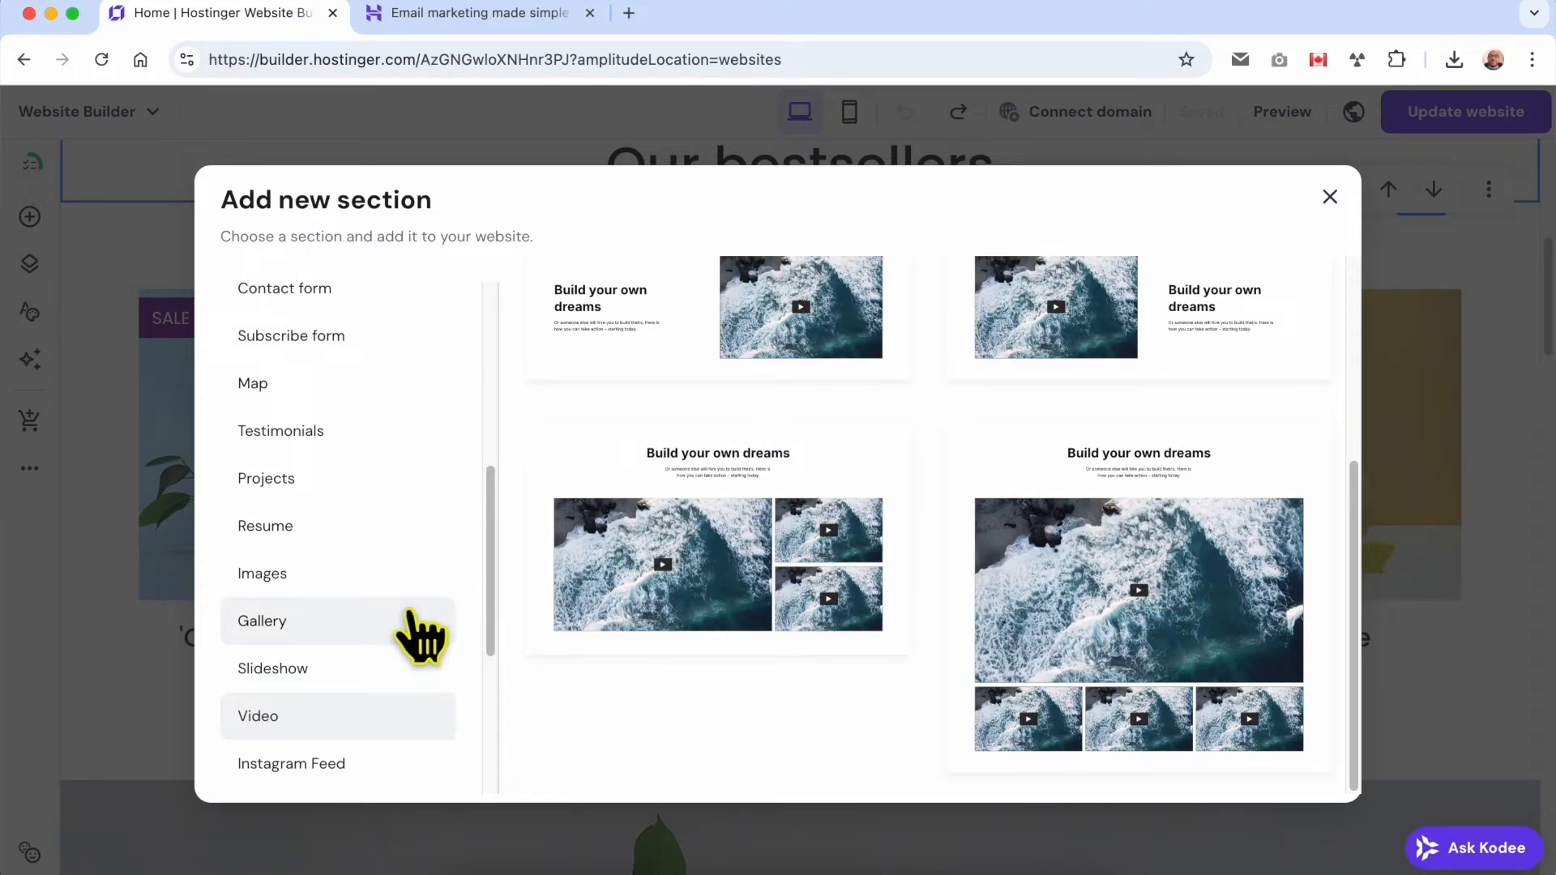
scroll(381, 721, down, 7)
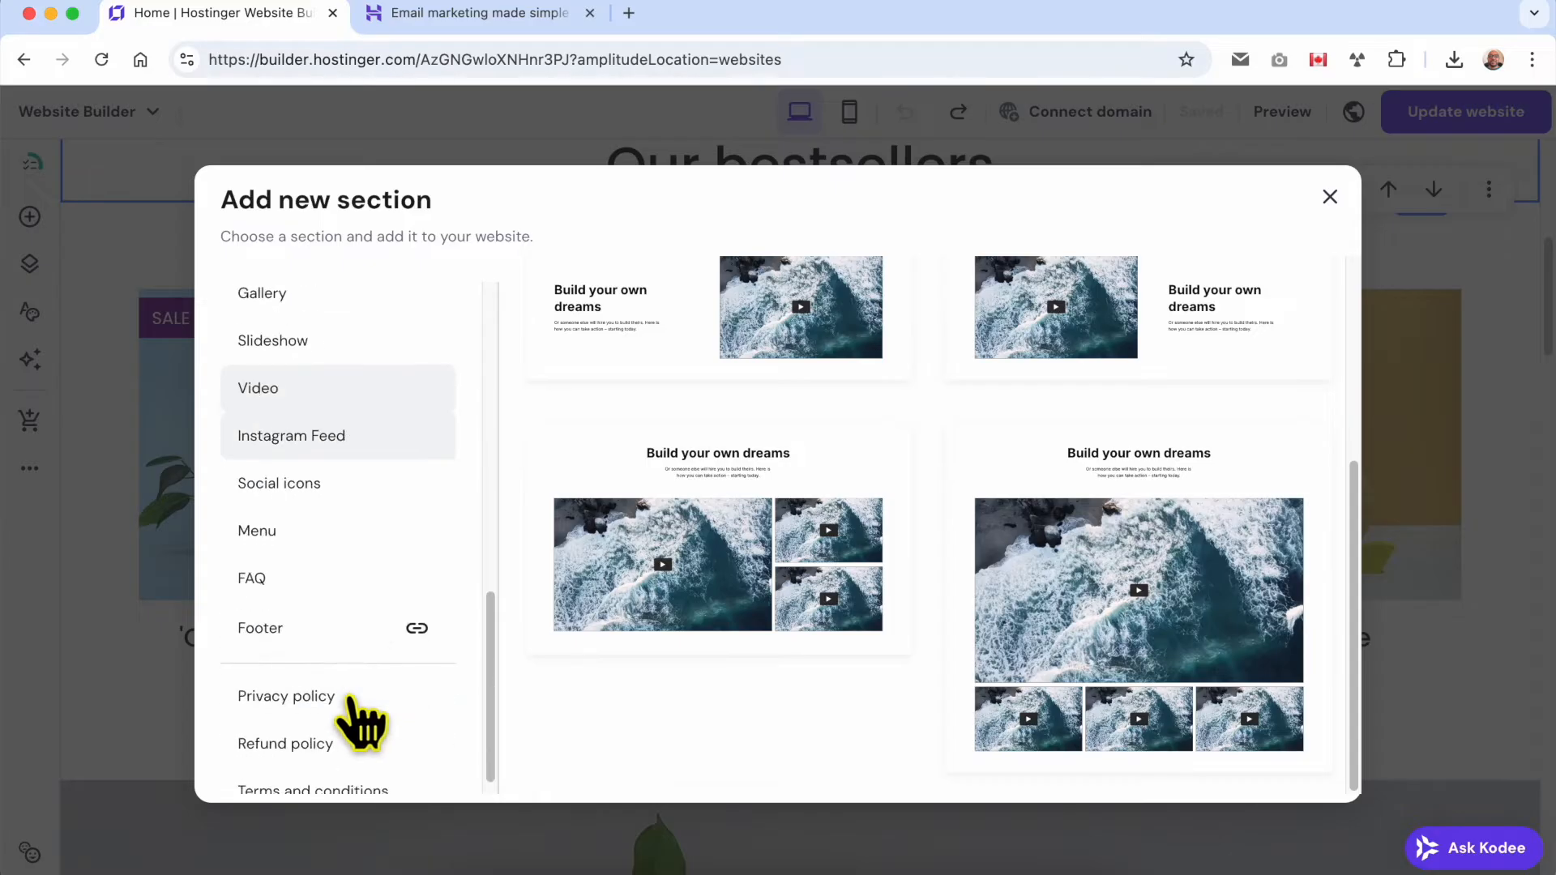
Examine the Instagram Feed, Social icons, Menu, FAQ, Footer and Privacy policy section templates.
click(379, 447)
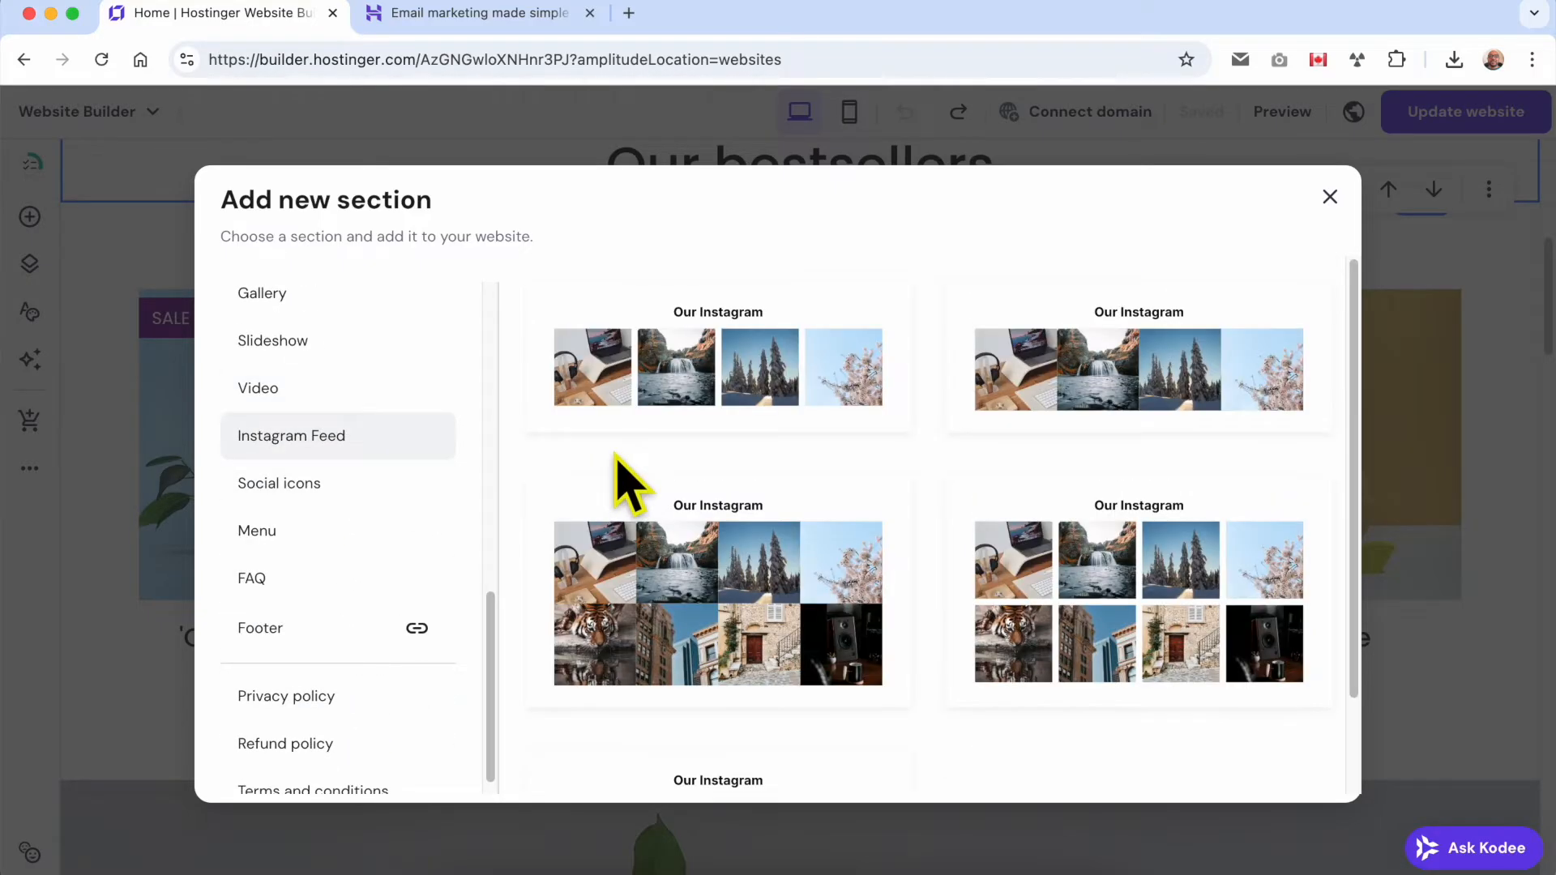
click(350, 481)
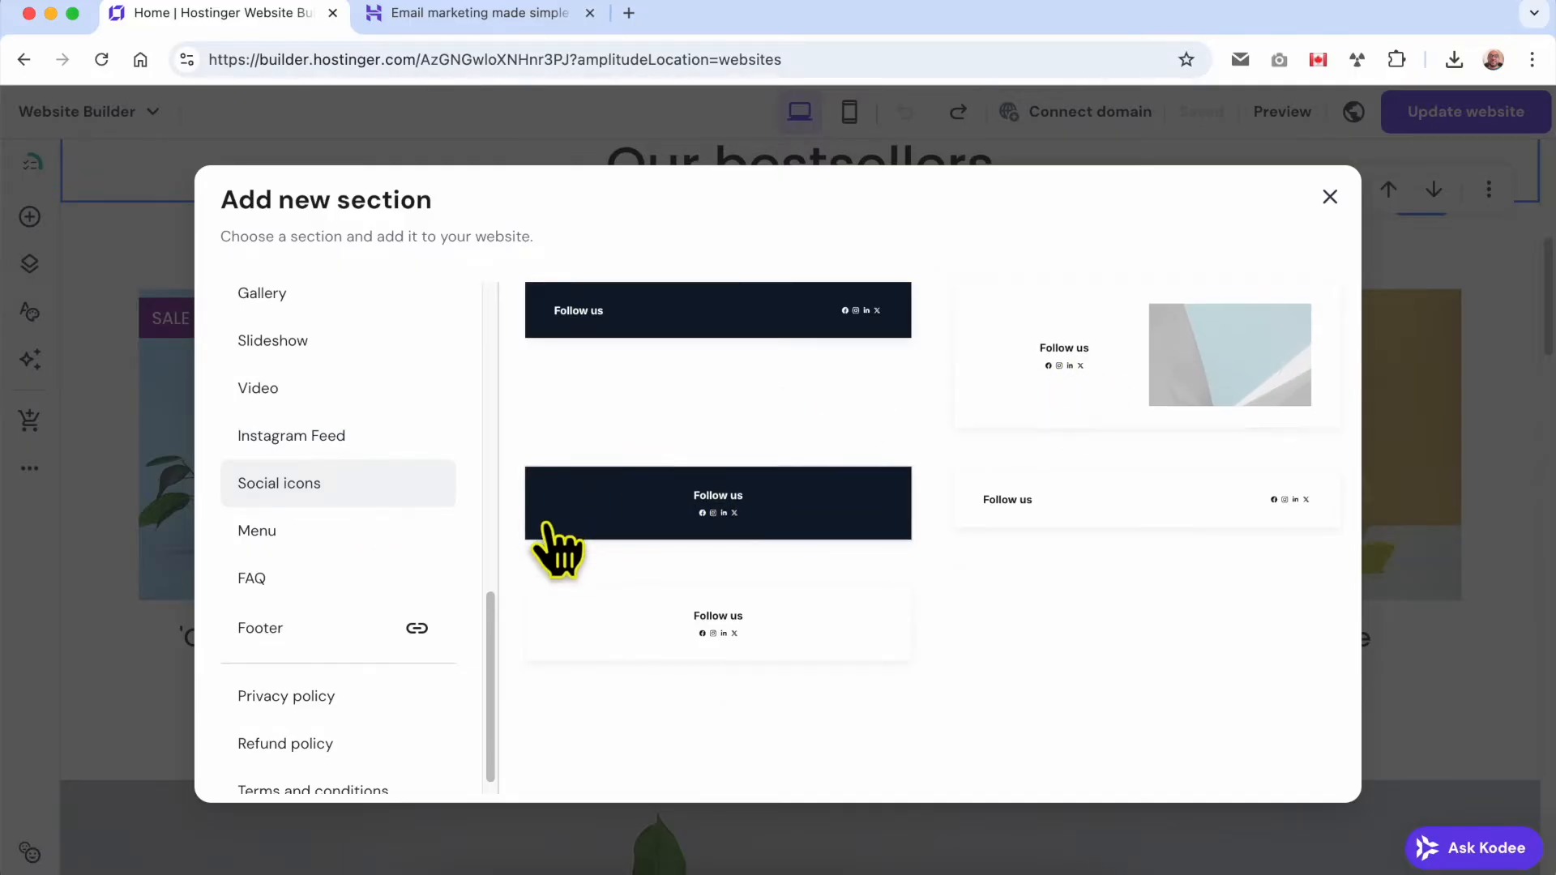
click(360, 546)
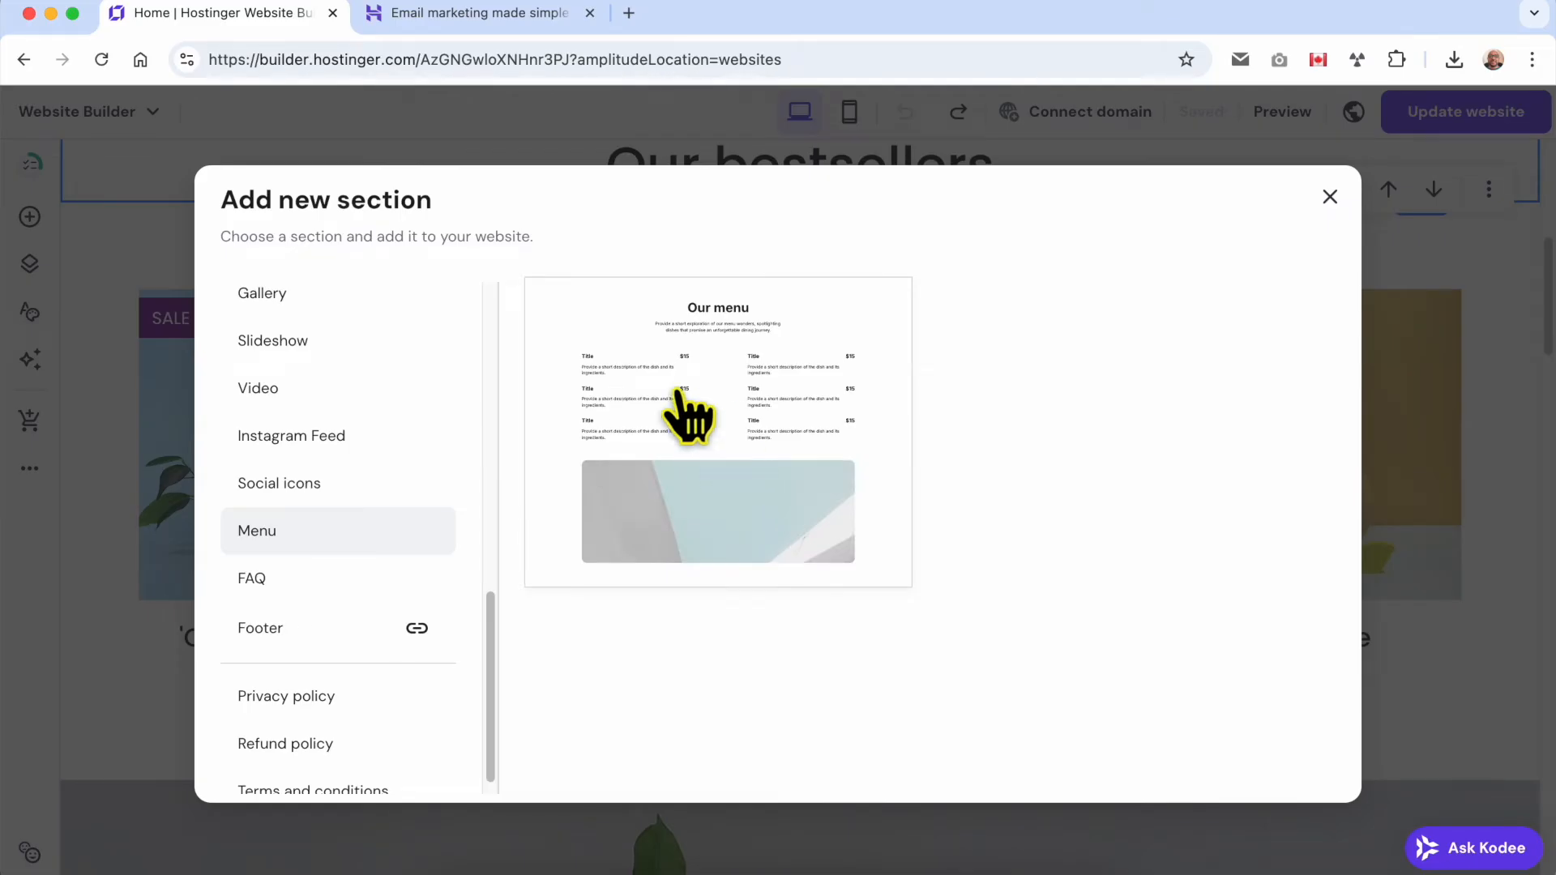
click(389, 582)
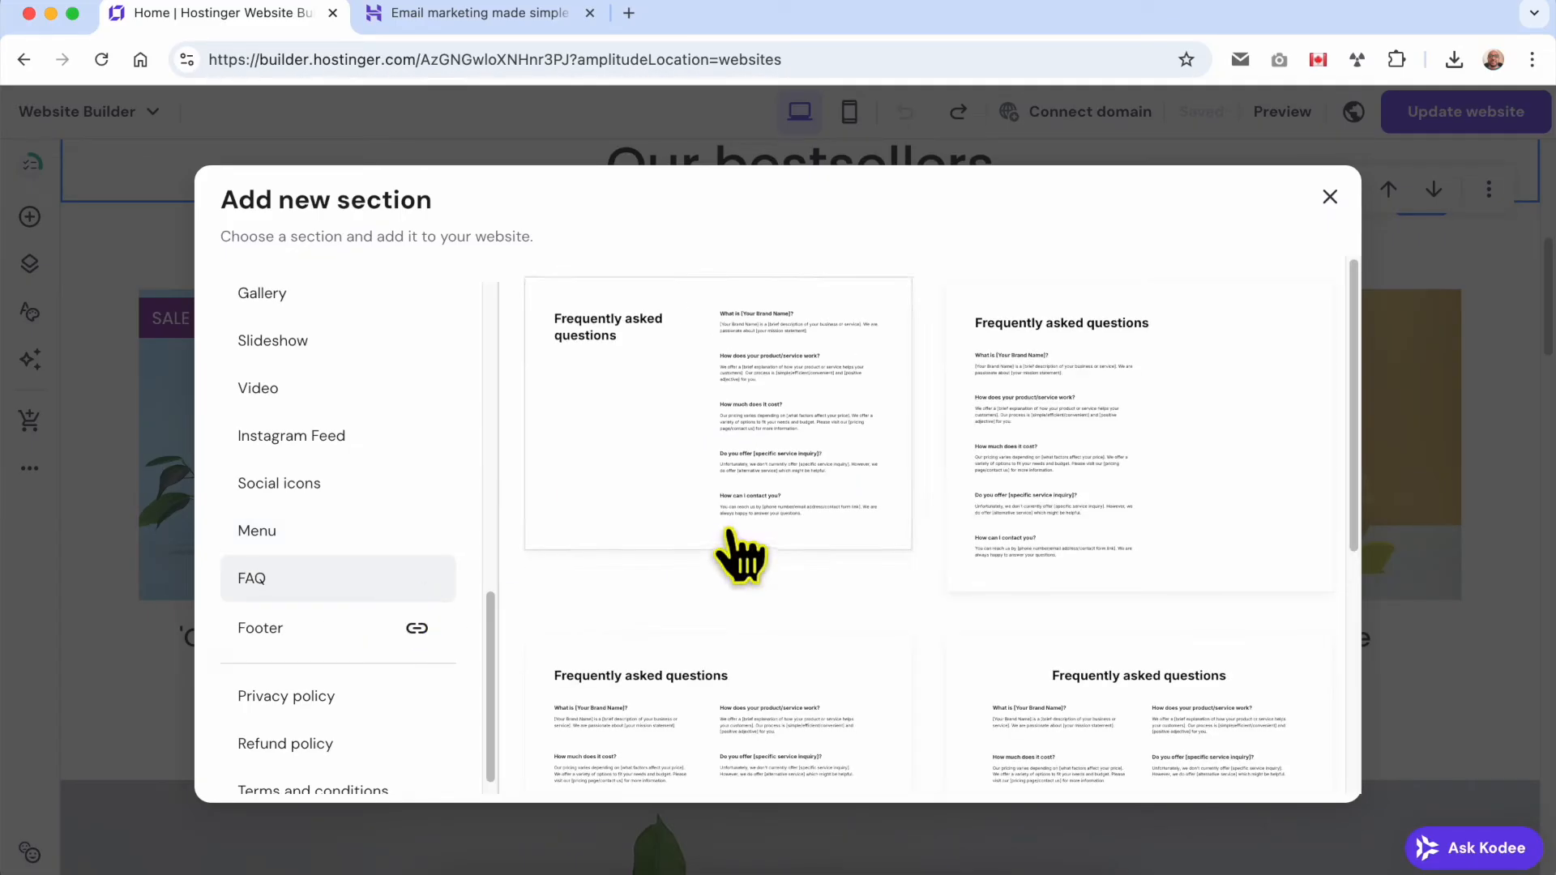
scroll(1053, 557, down, 2)
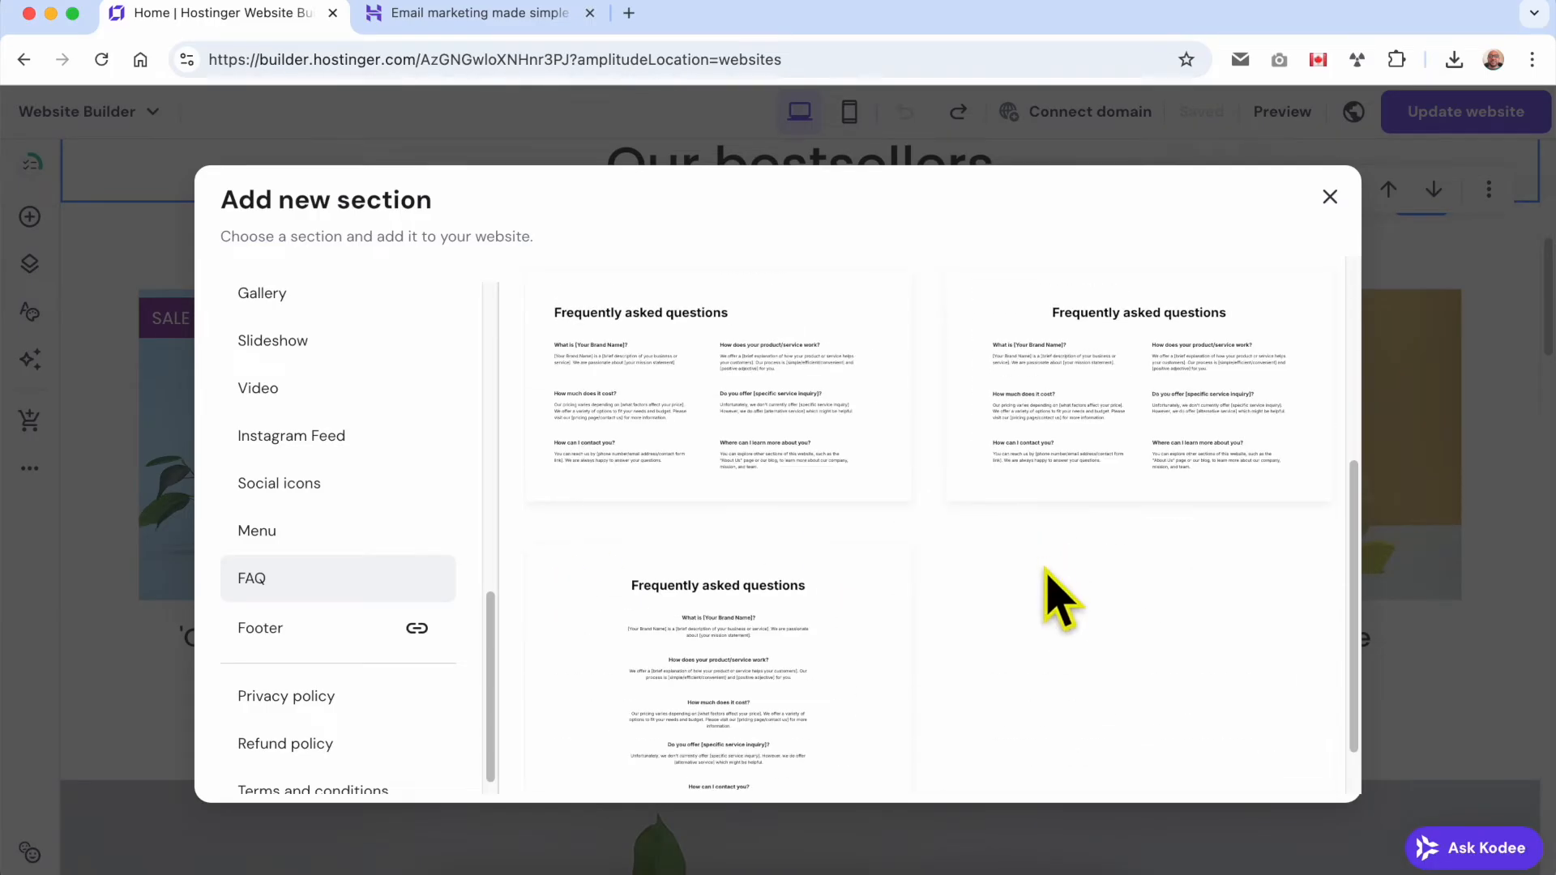
scroll(892, 599, down, 1)
click(338, 637)
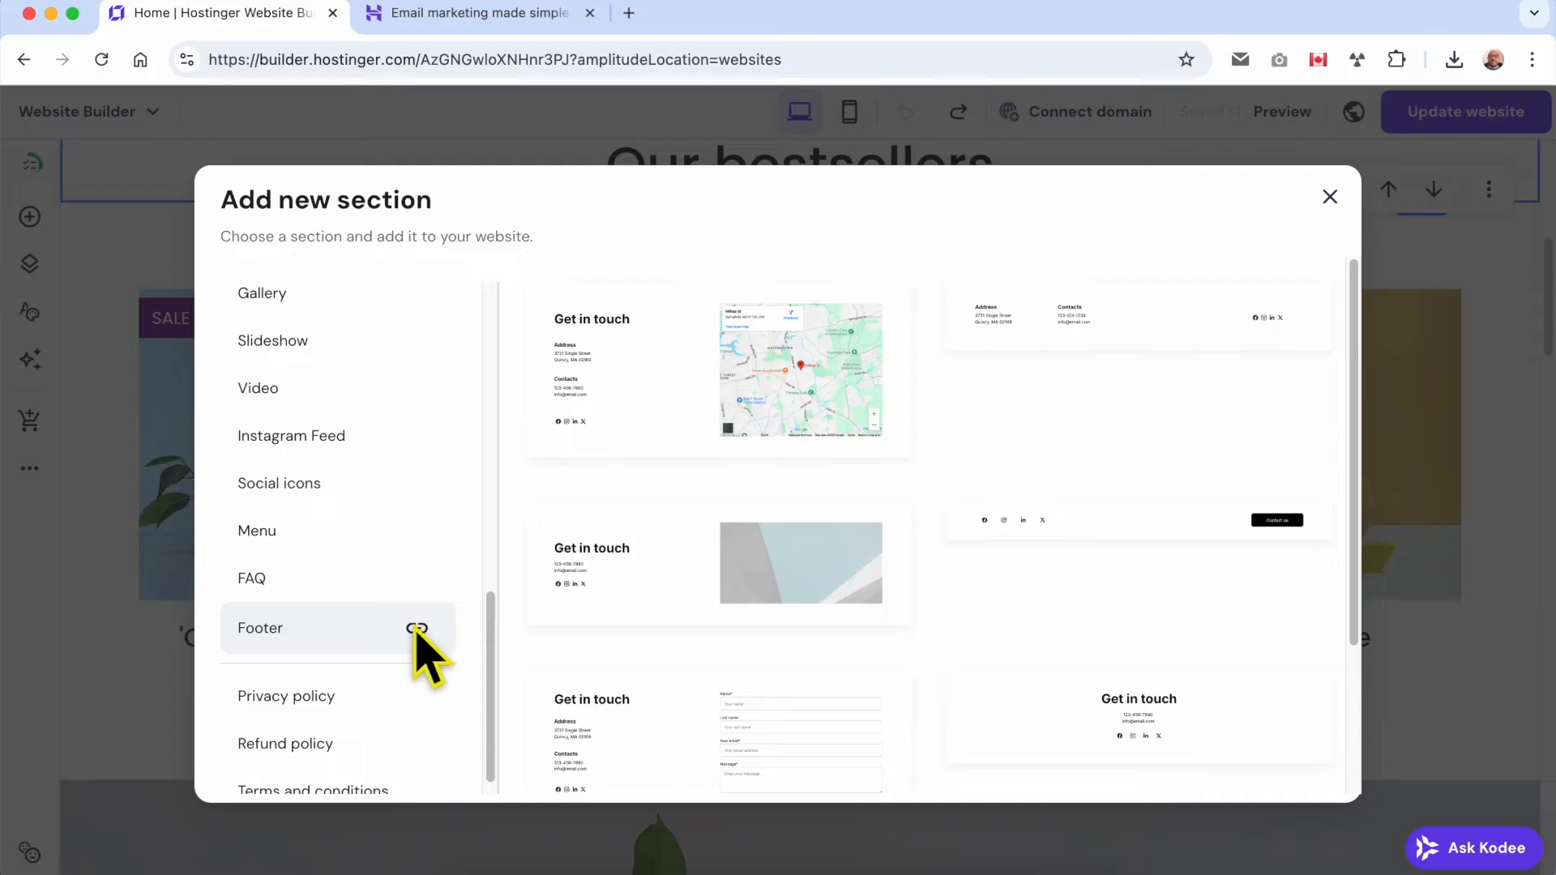
scroll(417, 630, down, 1)
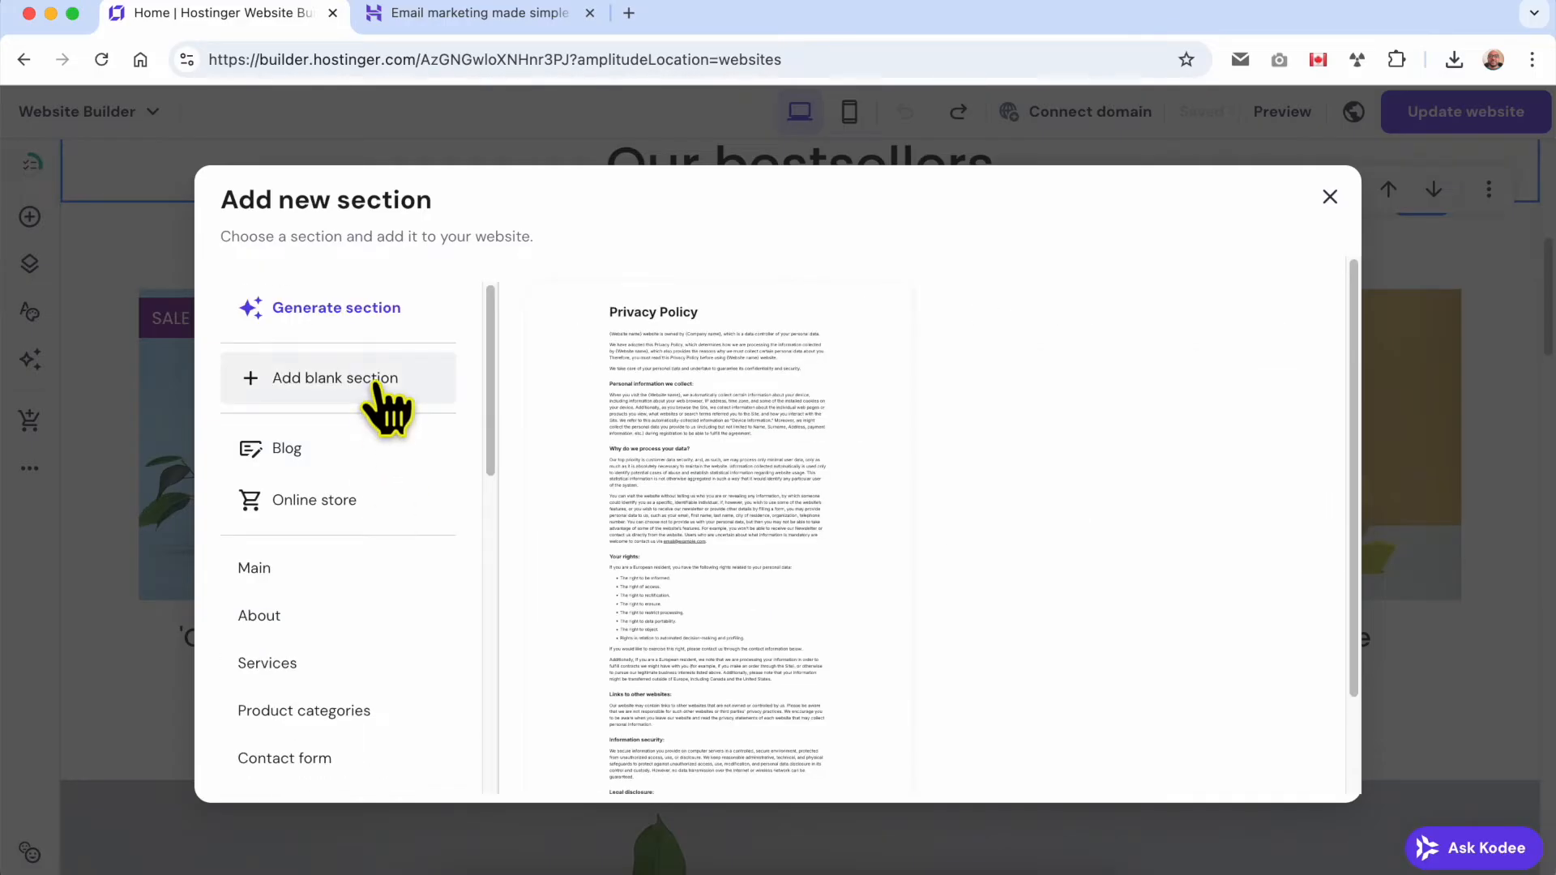
Add a blank section directly below the Our bestsellers heading.
click(387, 409)
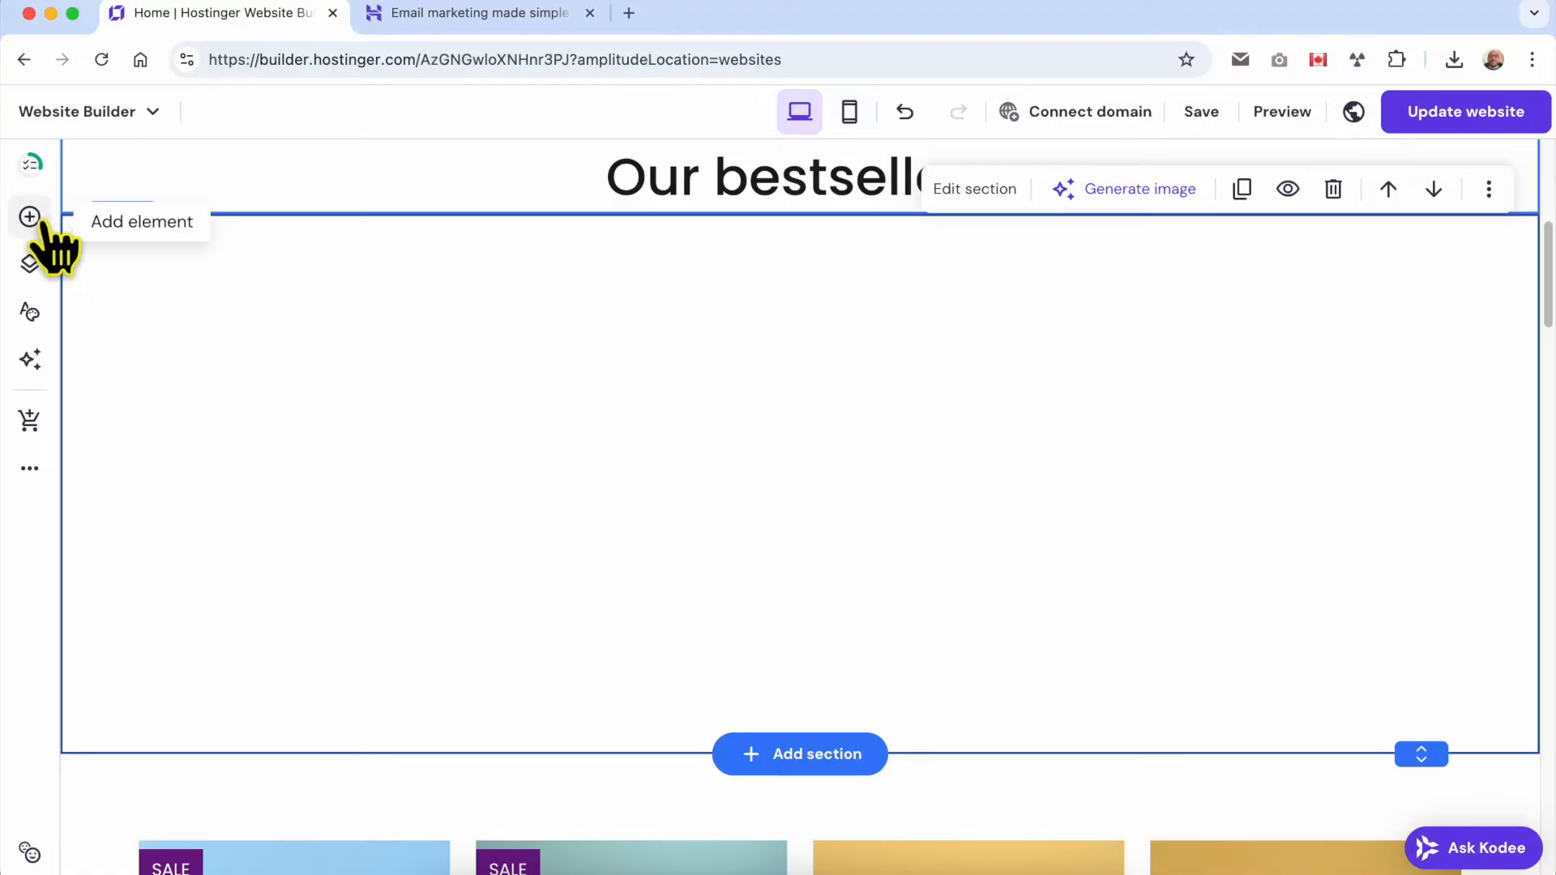
Place a text element in the blank section, widen it to one line and center it near the section's upper edge.
click(30, 217)
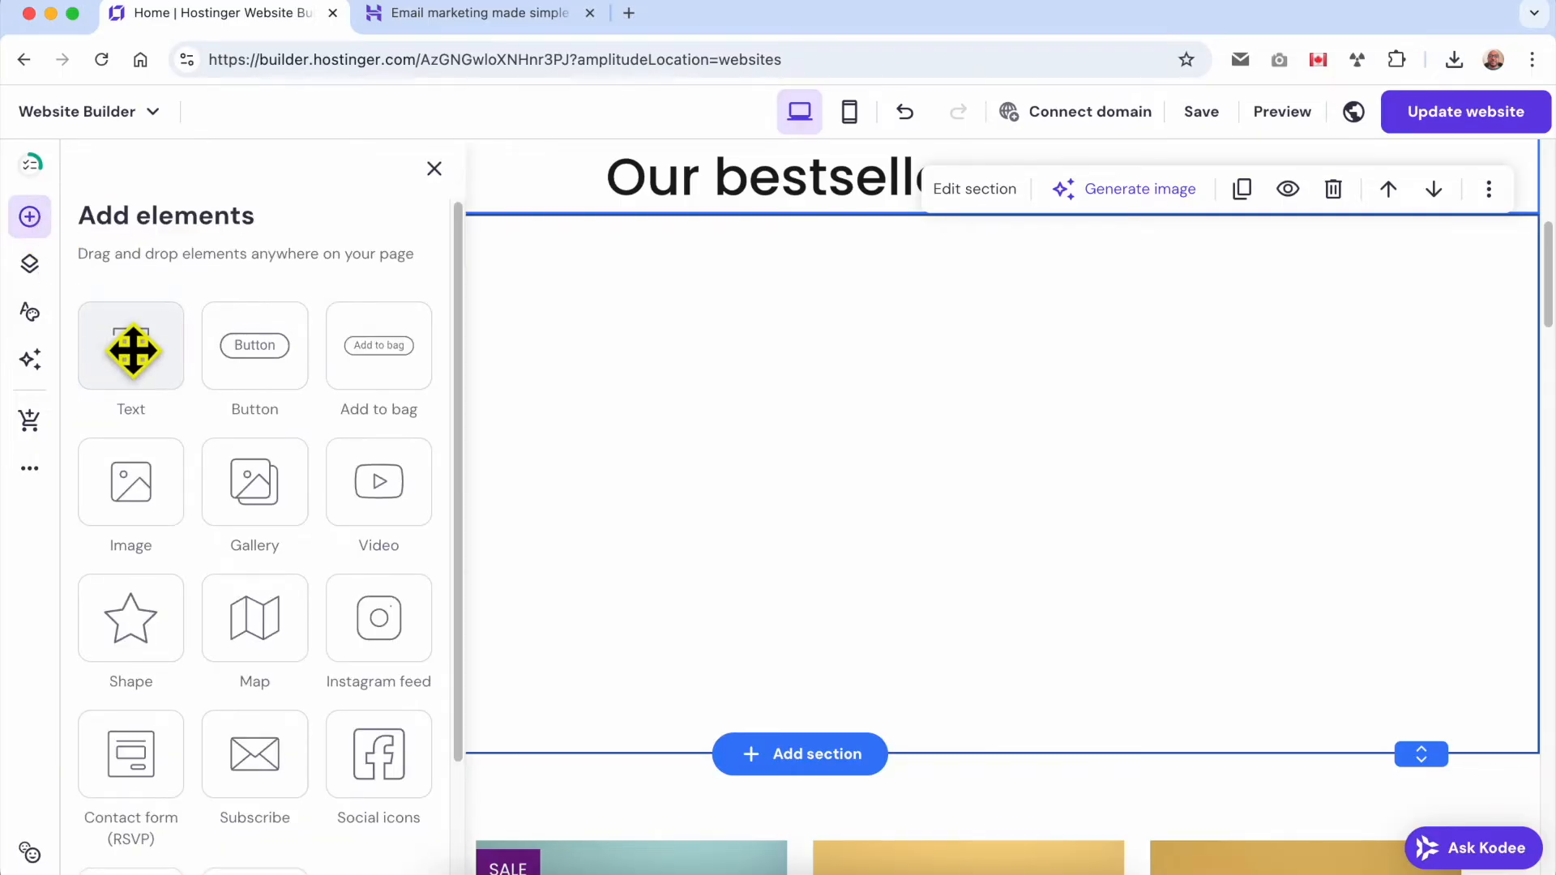
drag(131, 355, 847, 372)
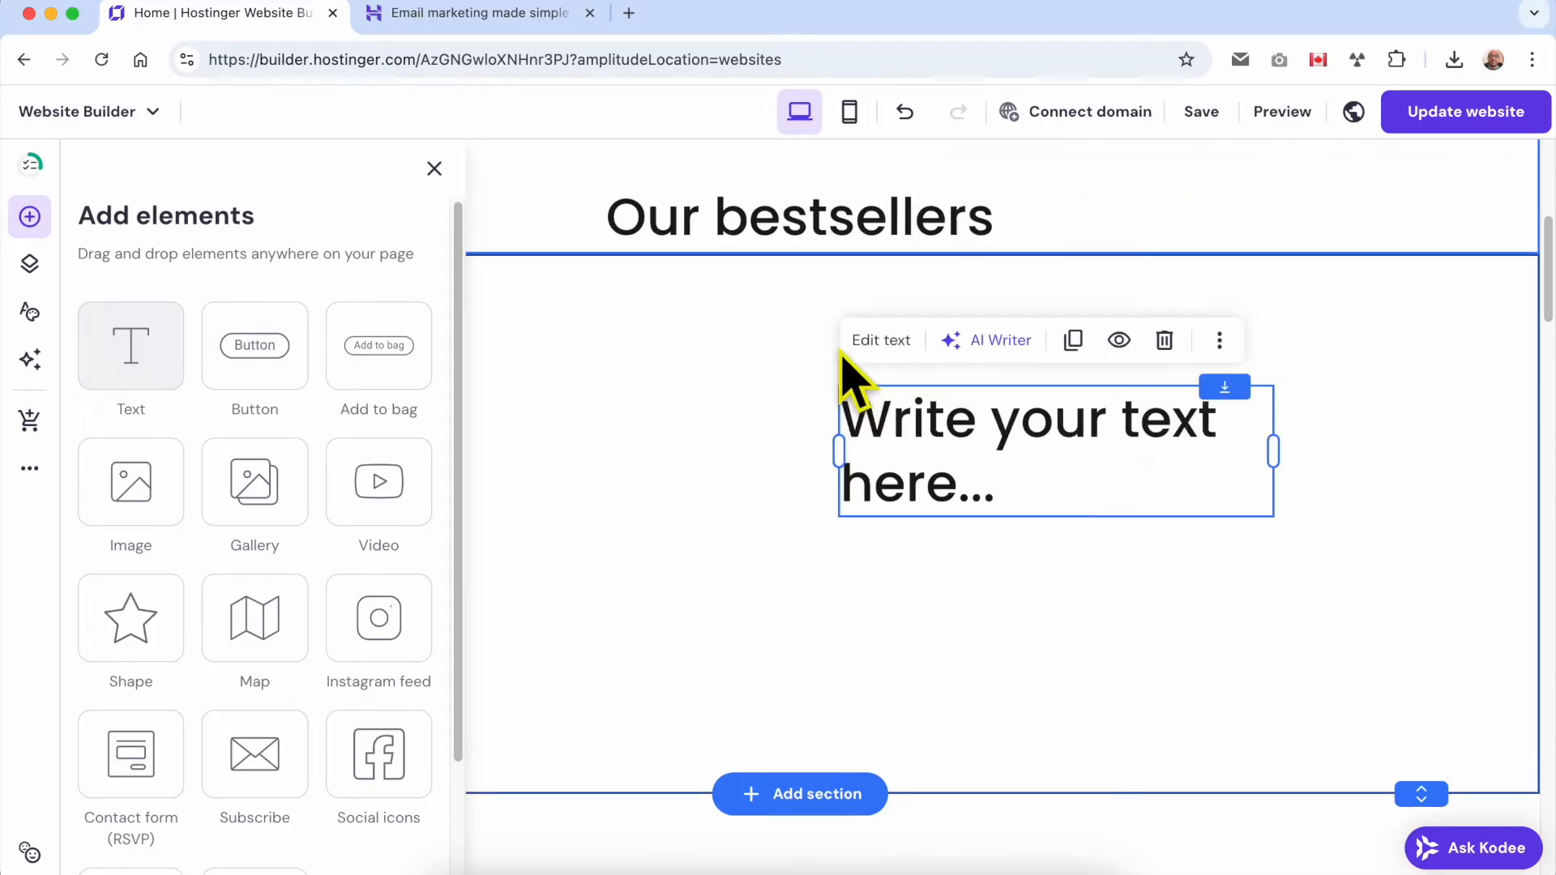
scroll(757, 629, up, 5)
scroll(822, 672, down, 1)
drag(922, 780, 668, 674)
drag(1008, 705, 1378, 677)
drag(1253, 677, 964, 725)
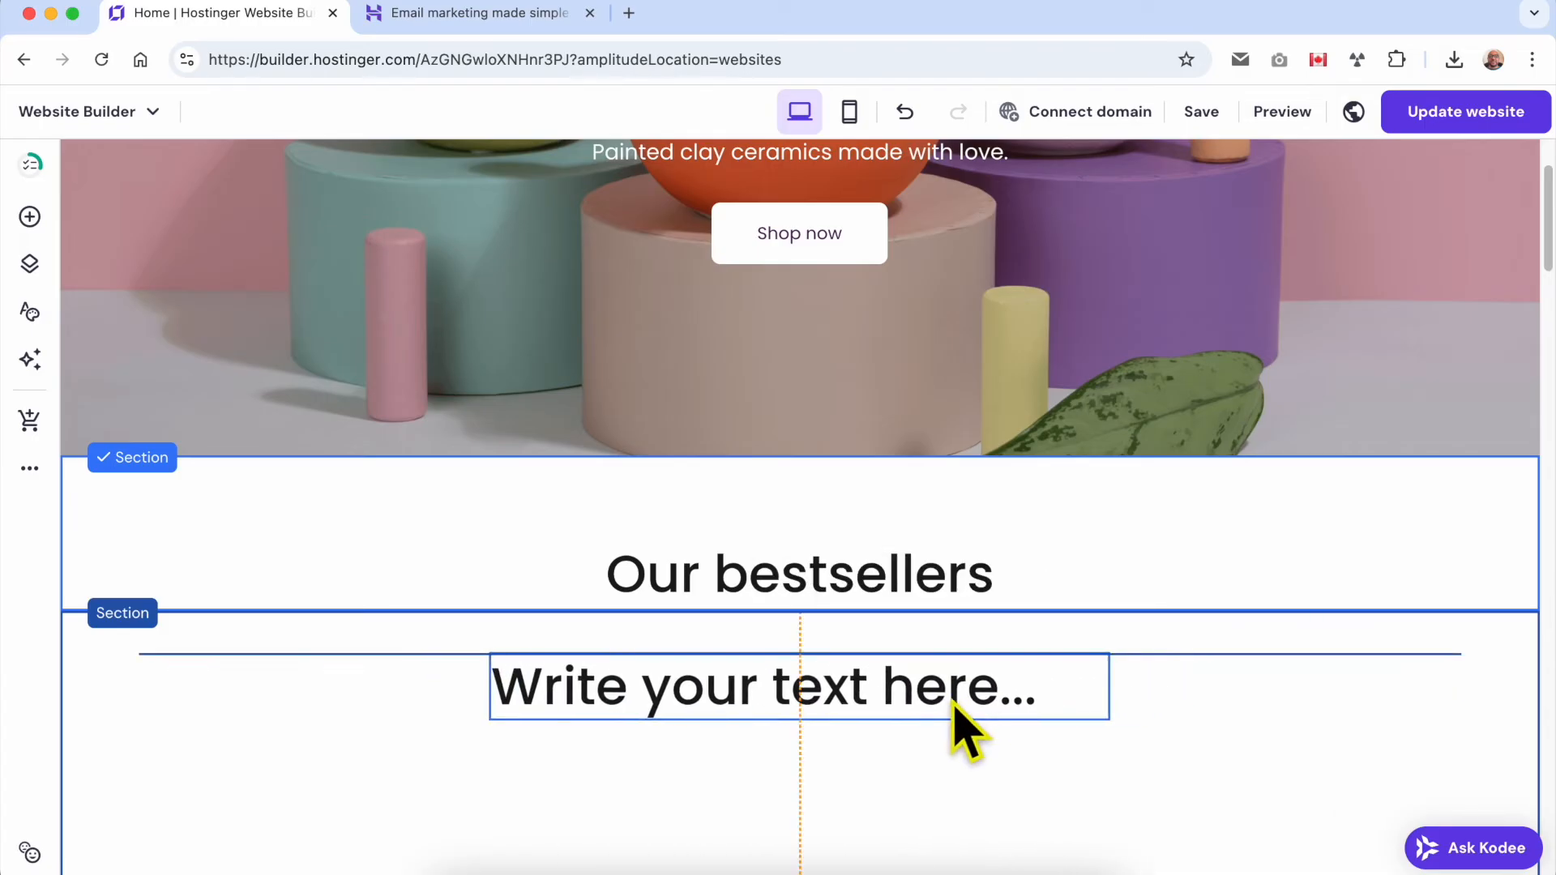
Reduce the blank section's height so it closely fits the text element.
scroll(1111, 657, down, 5)
click(1359, 672)
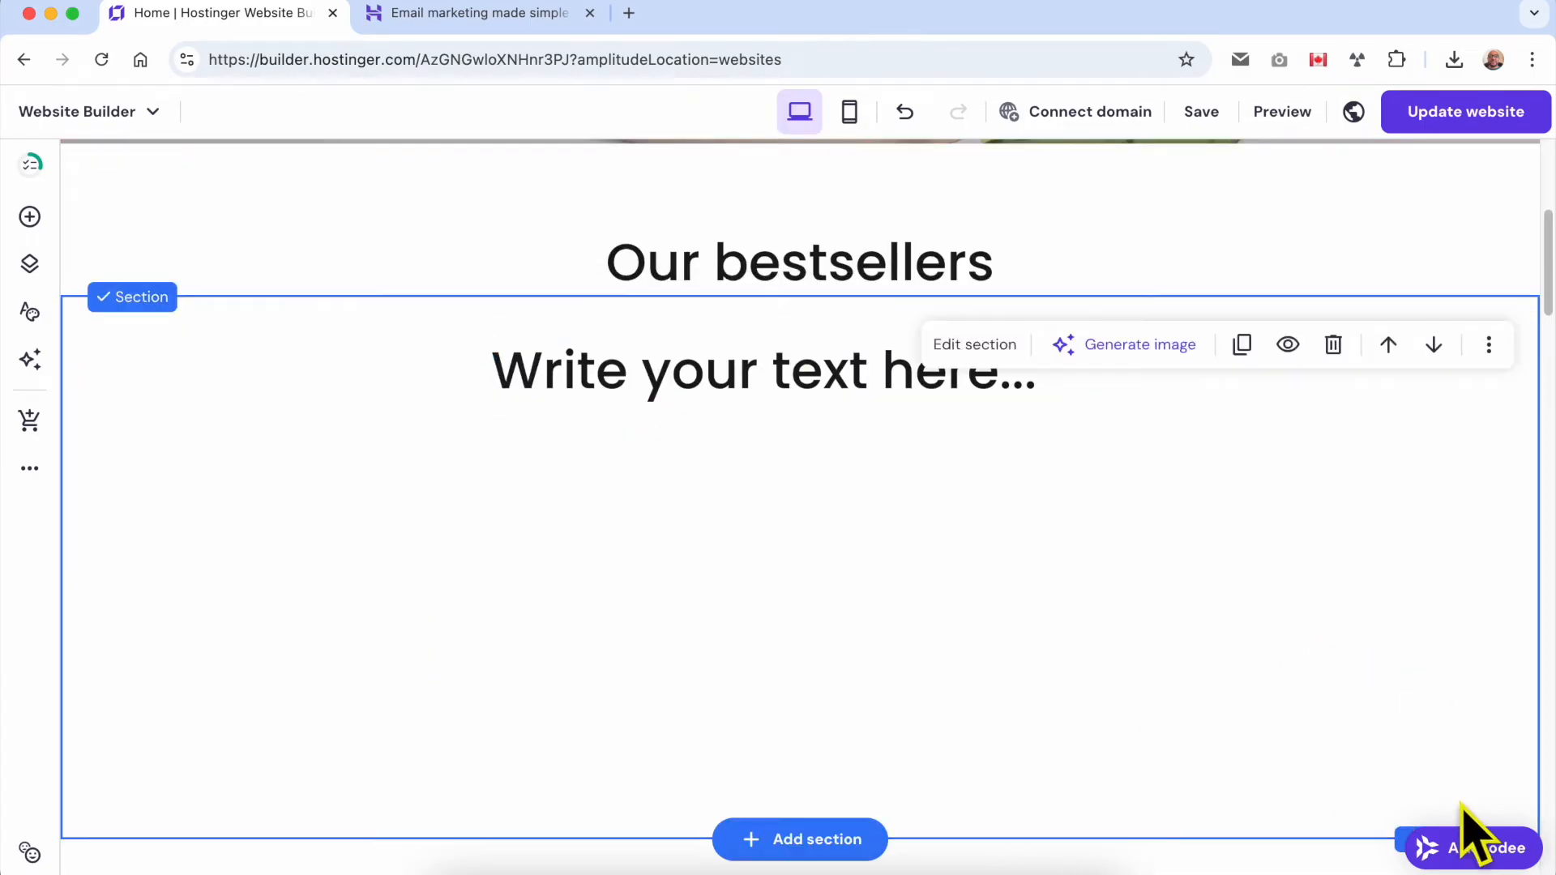
scroll(1463, 772, down, 1)
drag(1422, 792, 1406, 389)
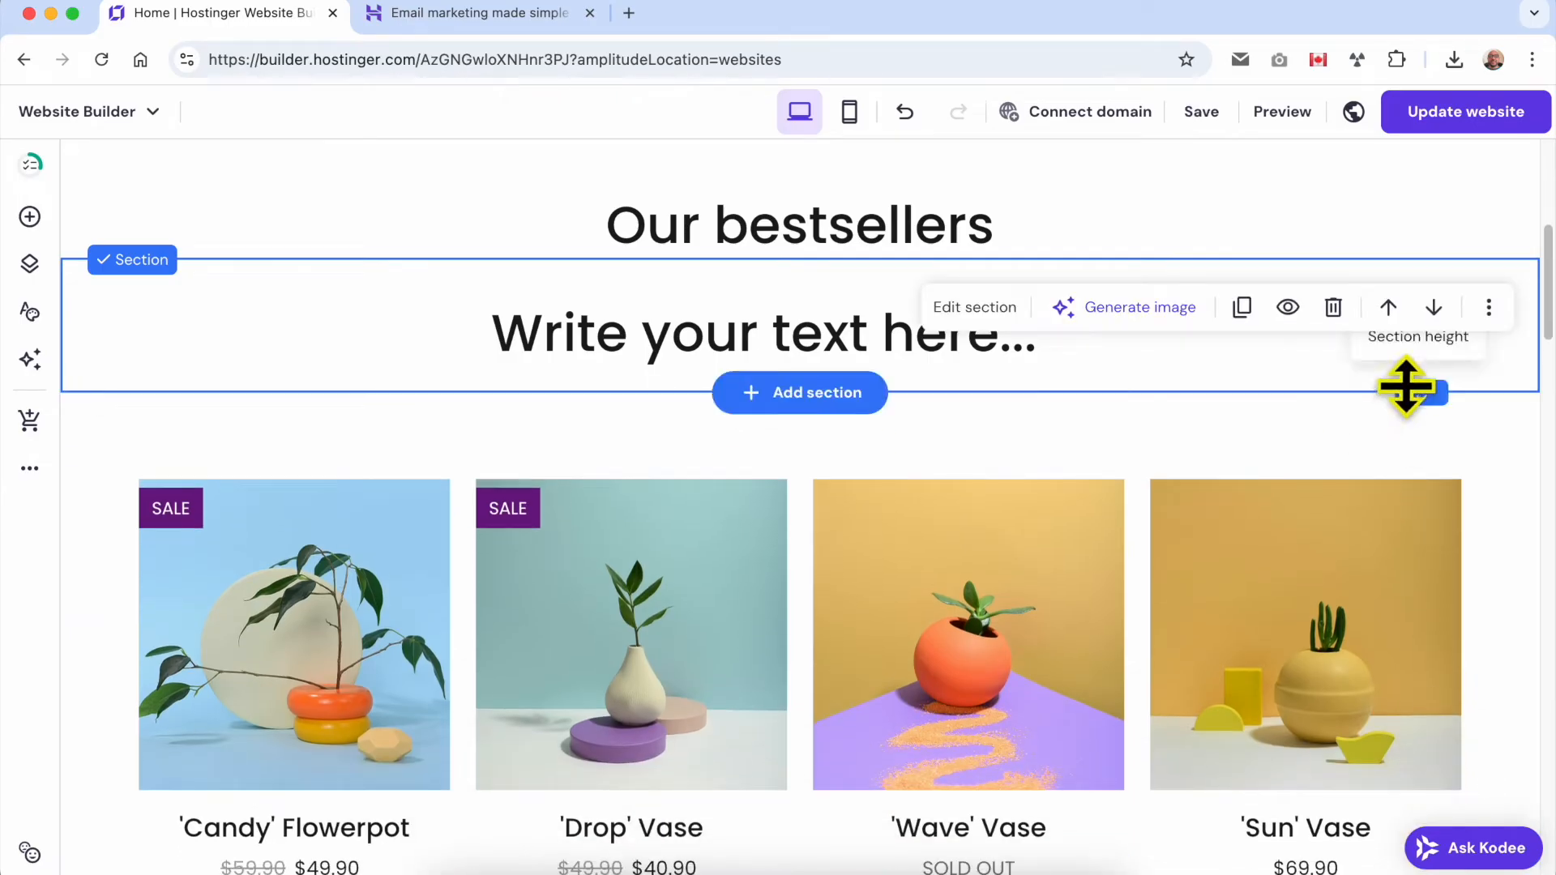
Undo the section resizing and the text element's edits and insertion, leaving the blank section empty.
click(905, 111)
click(905, 111)
click(906, 111)
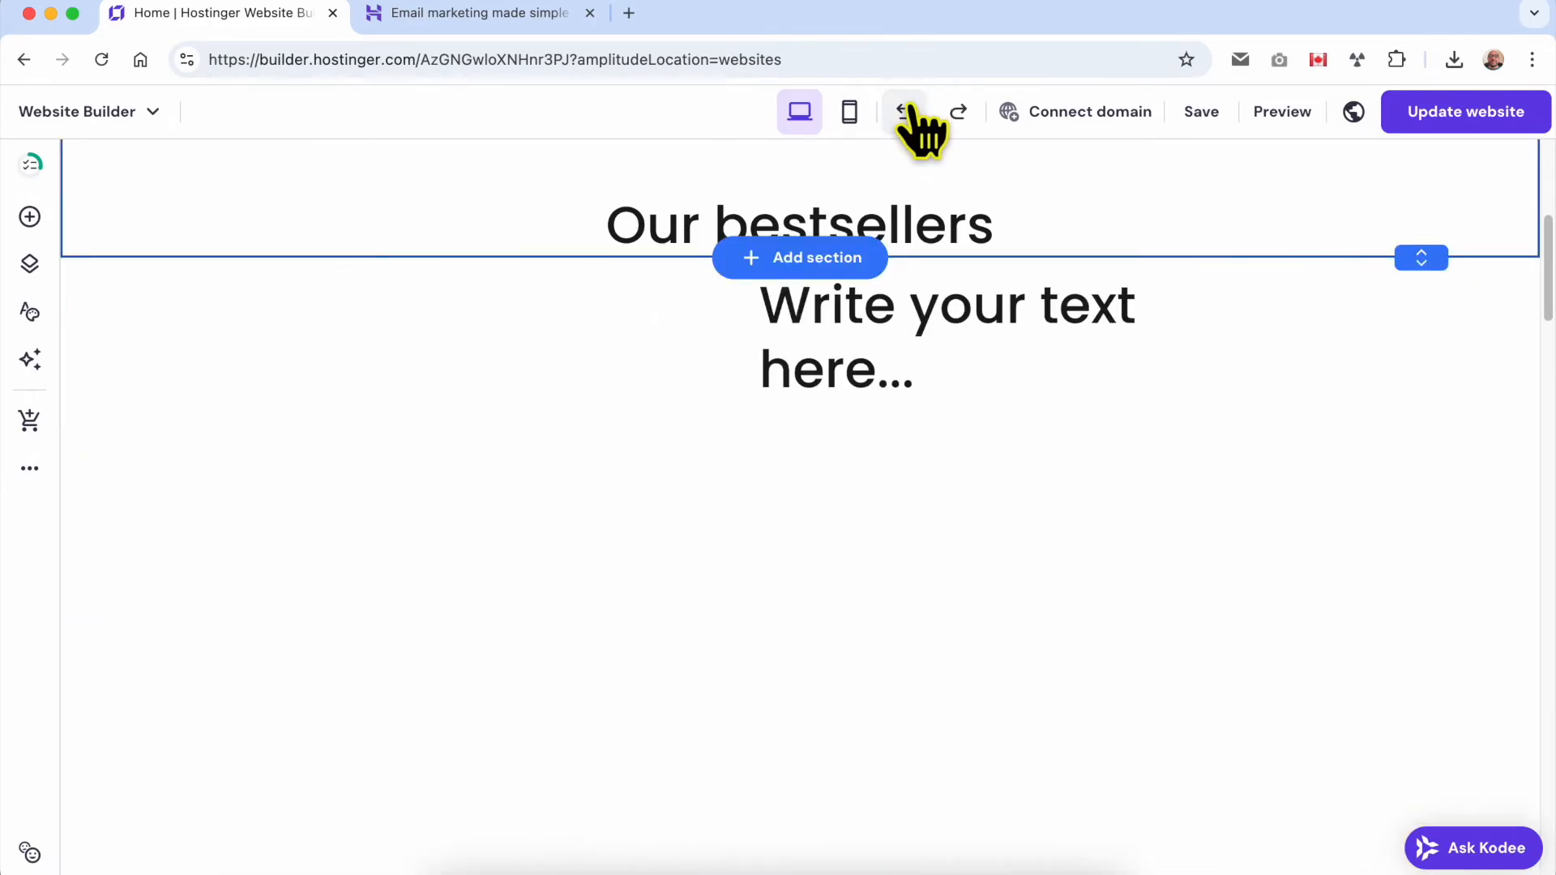
click(905, 111)
click(905, 111)
click(905, 111)
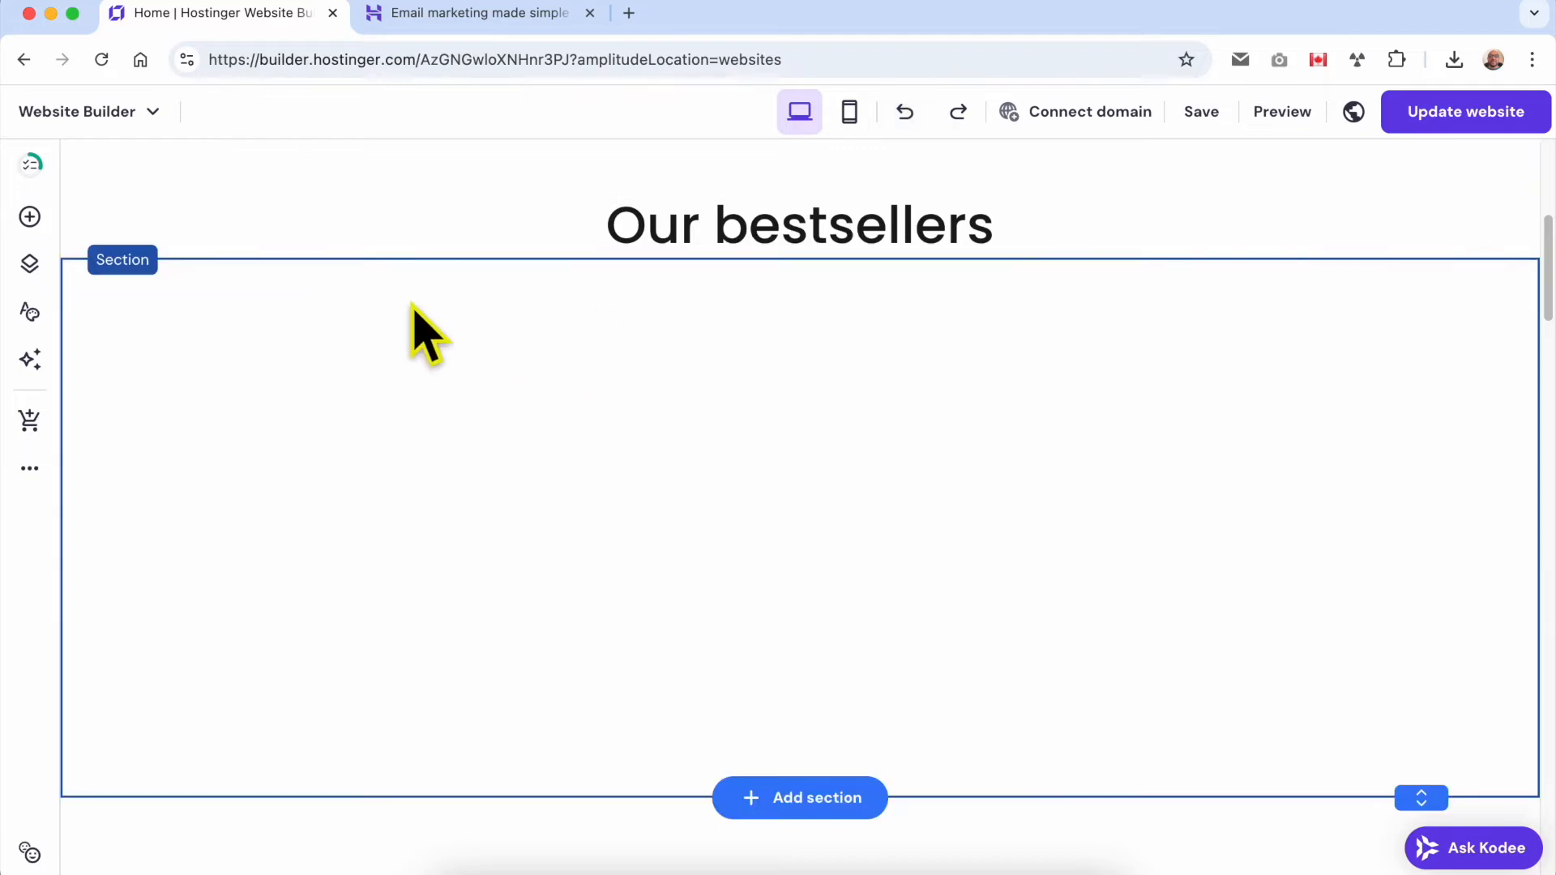
Place a button element in the blank section, then widen it to the left and make it slightly taller.
click(30, 217)
drag(264, 354, 725, 471)
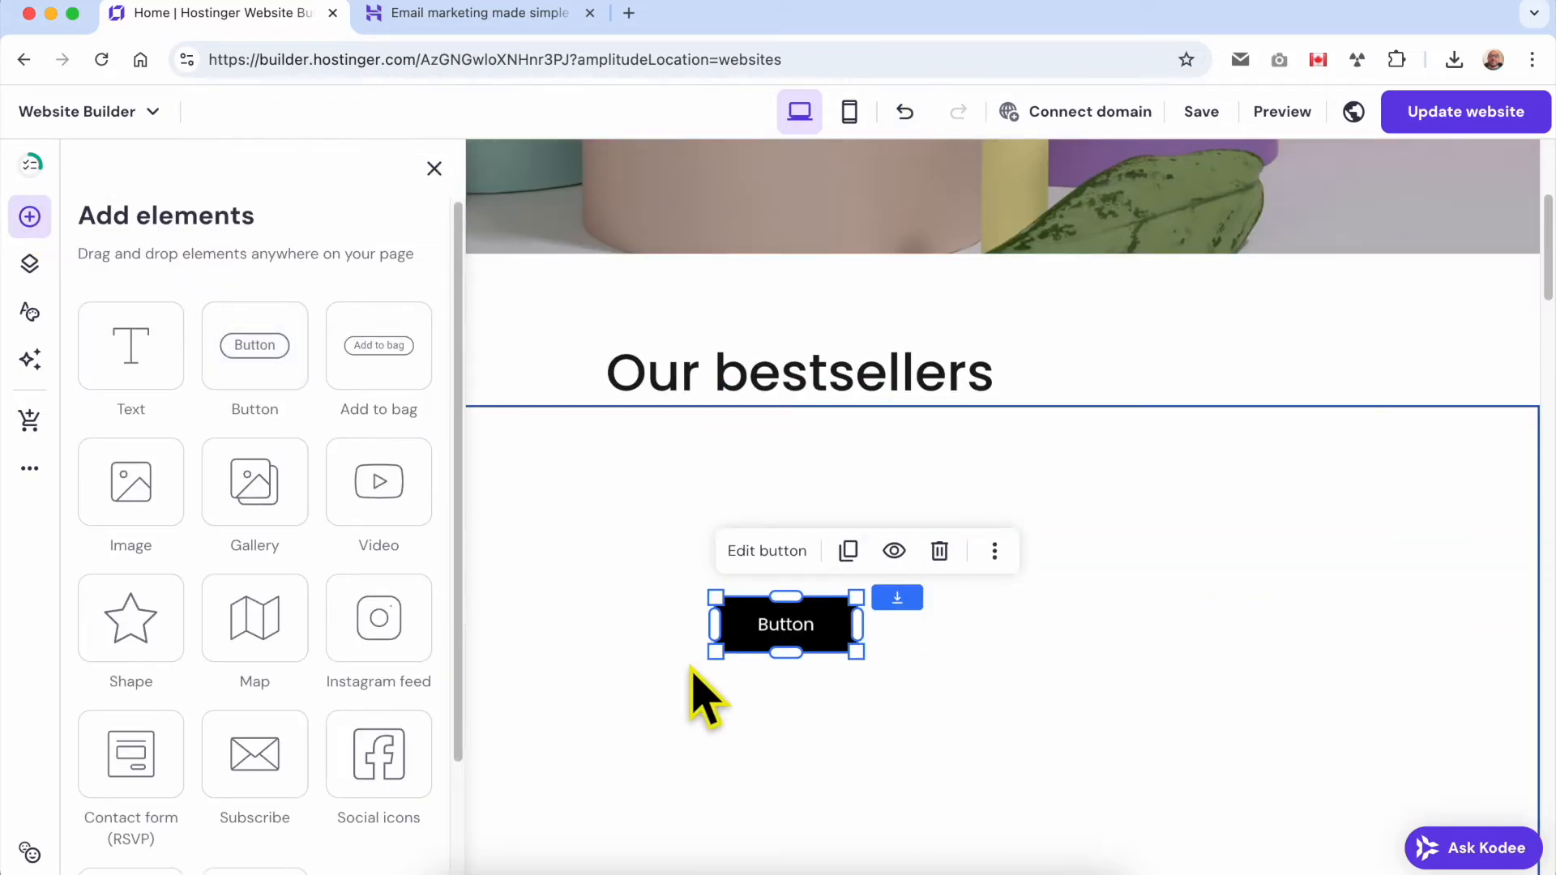
drag(708, 649, 440, 799)
drag(654, 747, 655, 660)
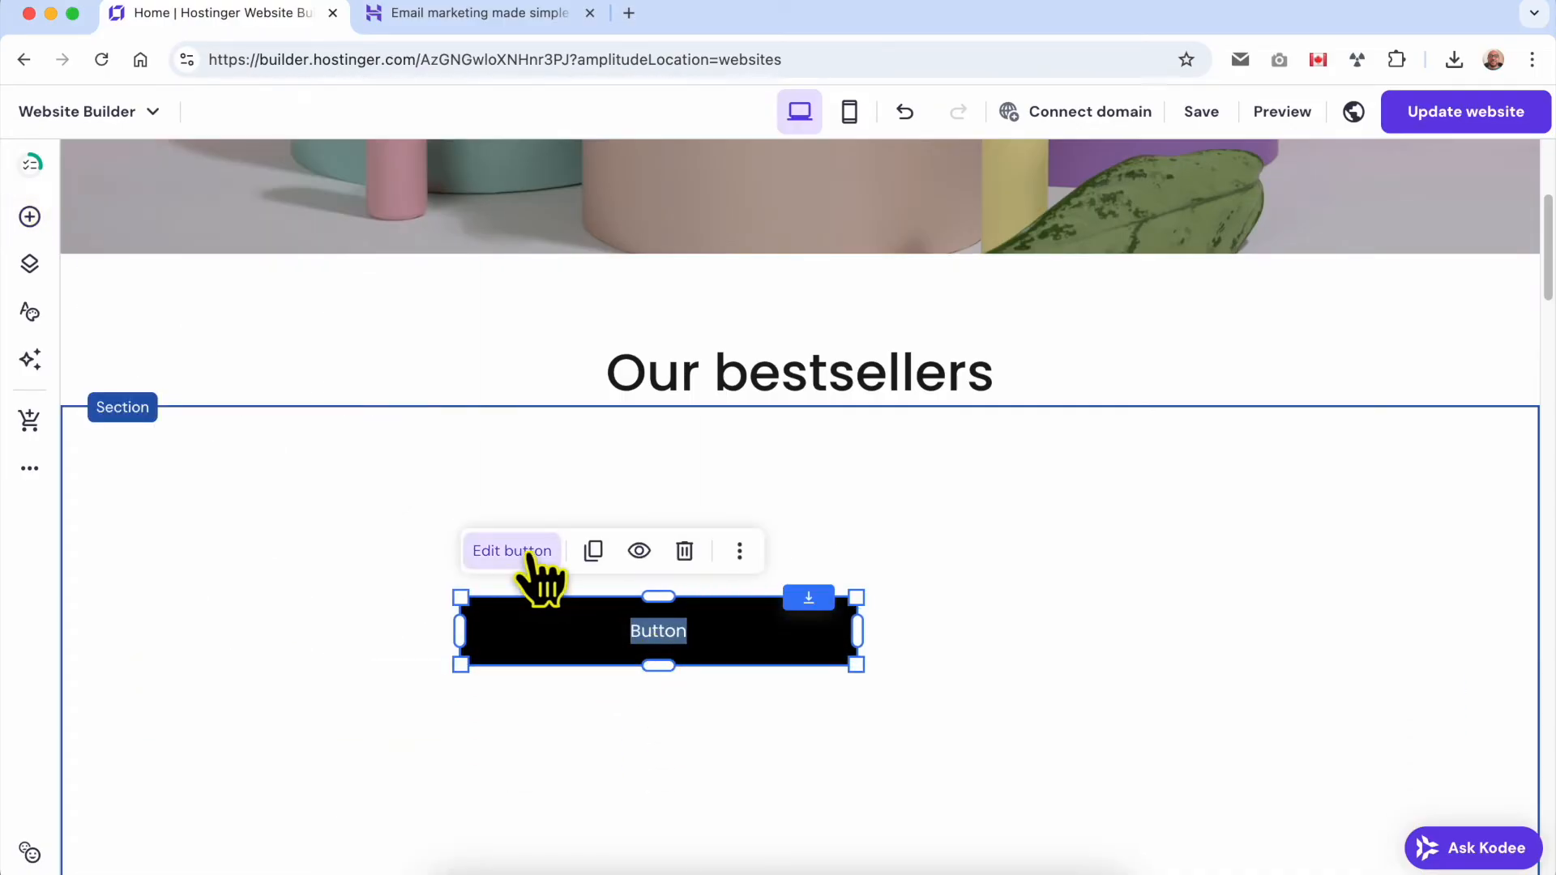
Set the button's text to "yout text here" and link it to the About page.
click(519, 553)
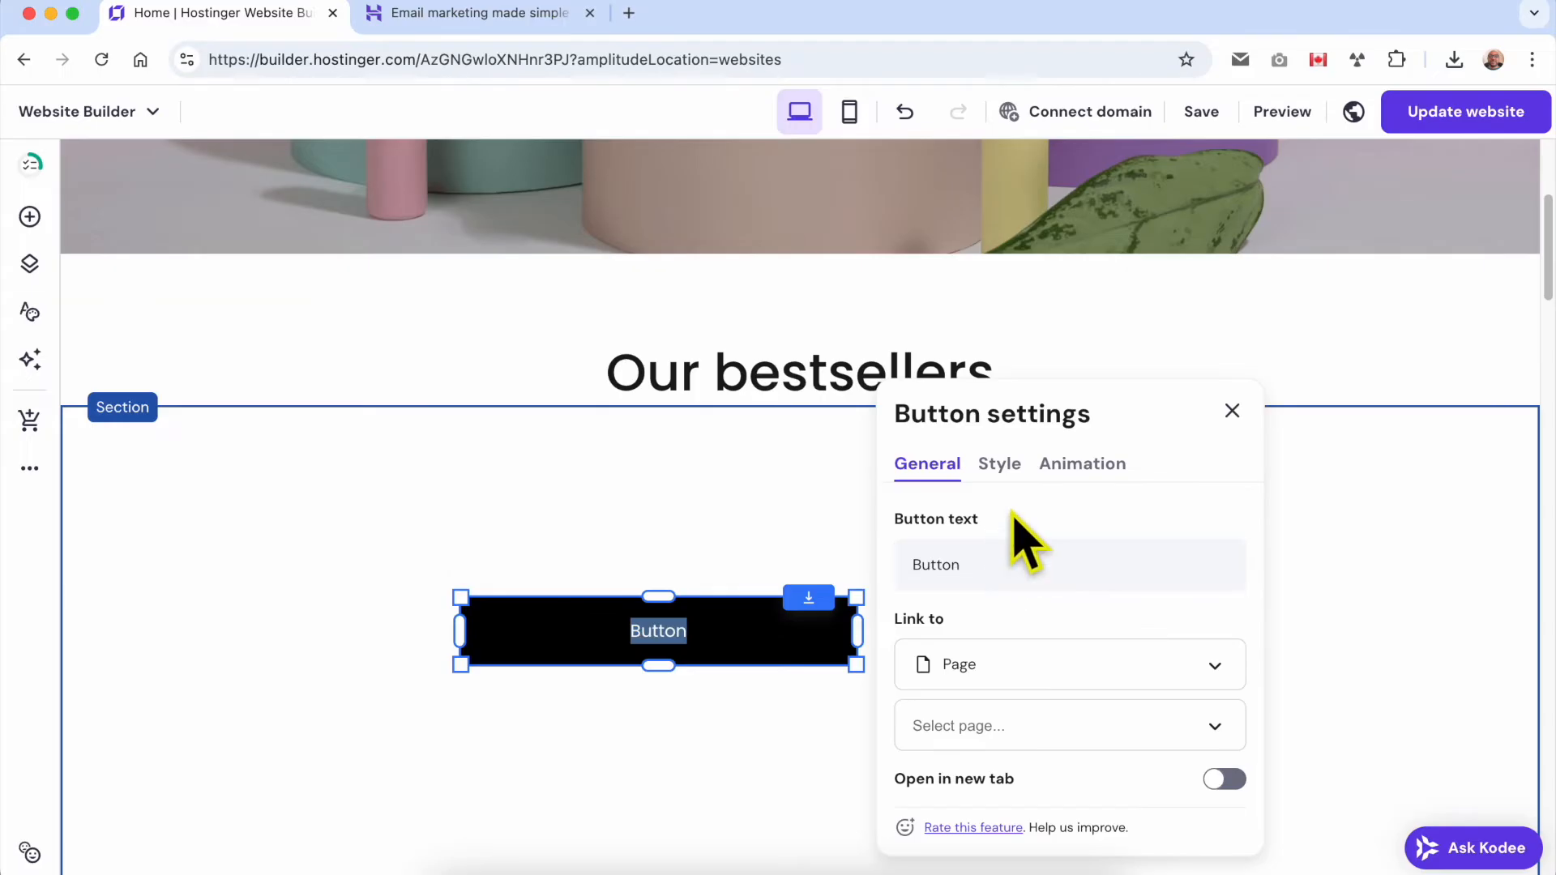
double_click(1010, 561)
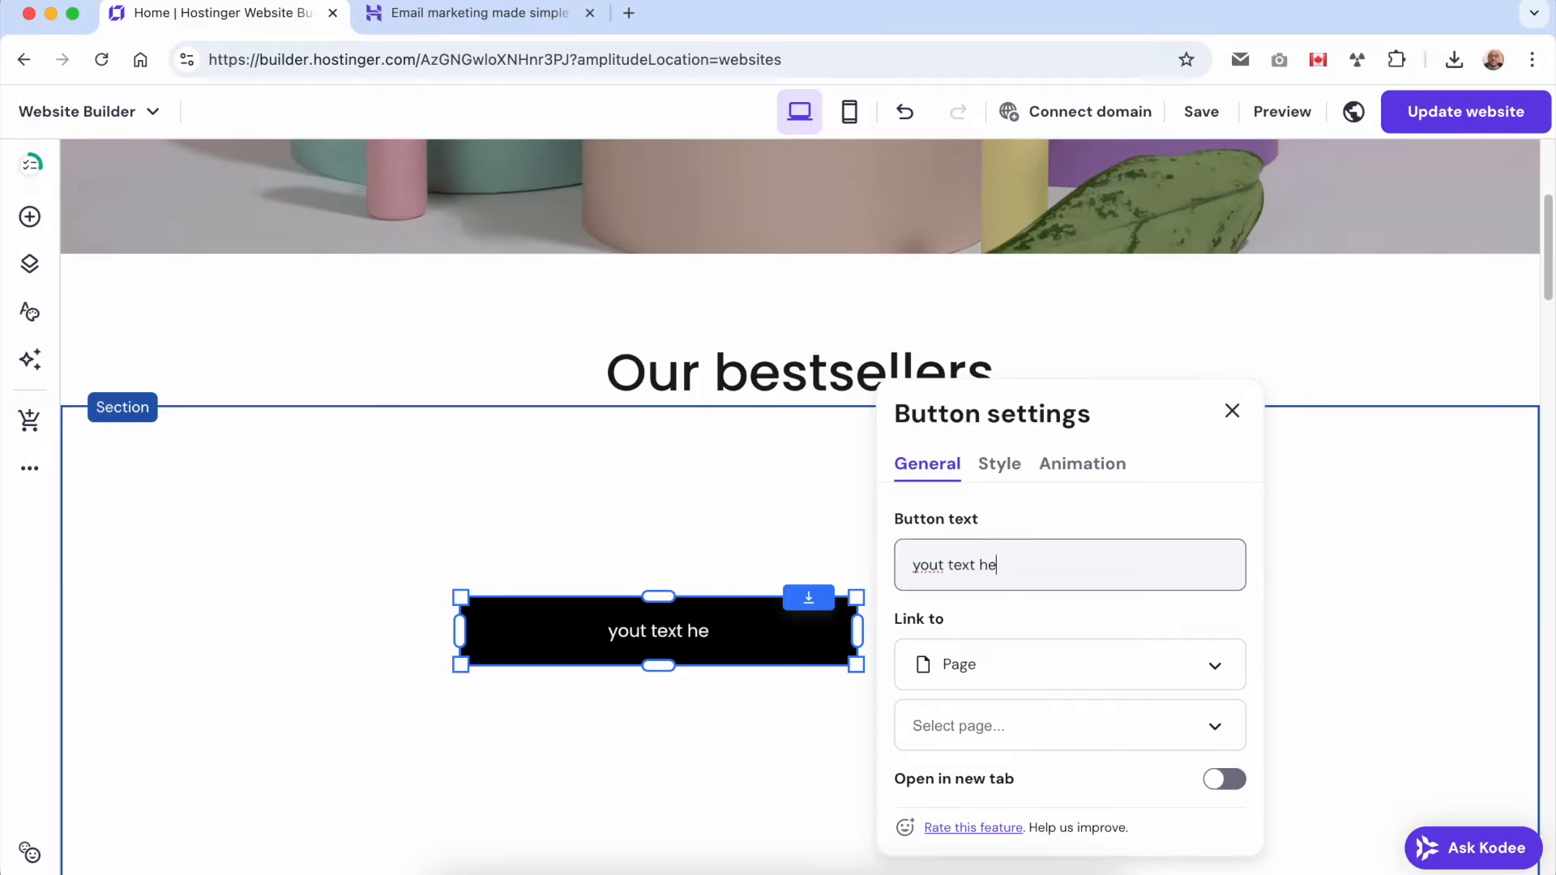
click(993, 660)
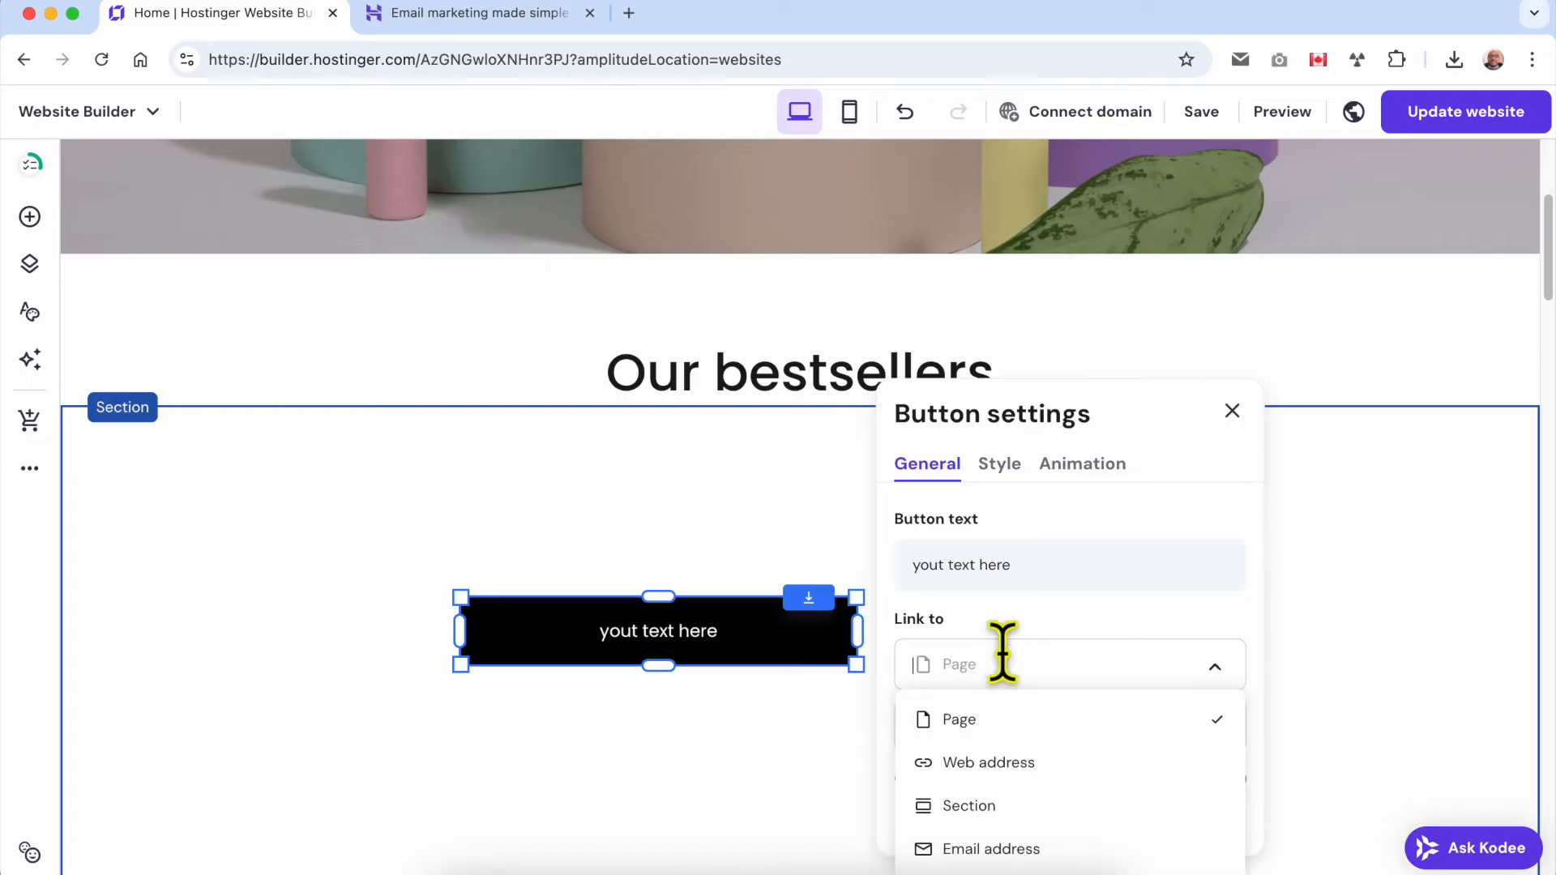
scroll(1037, 665, down, 1)
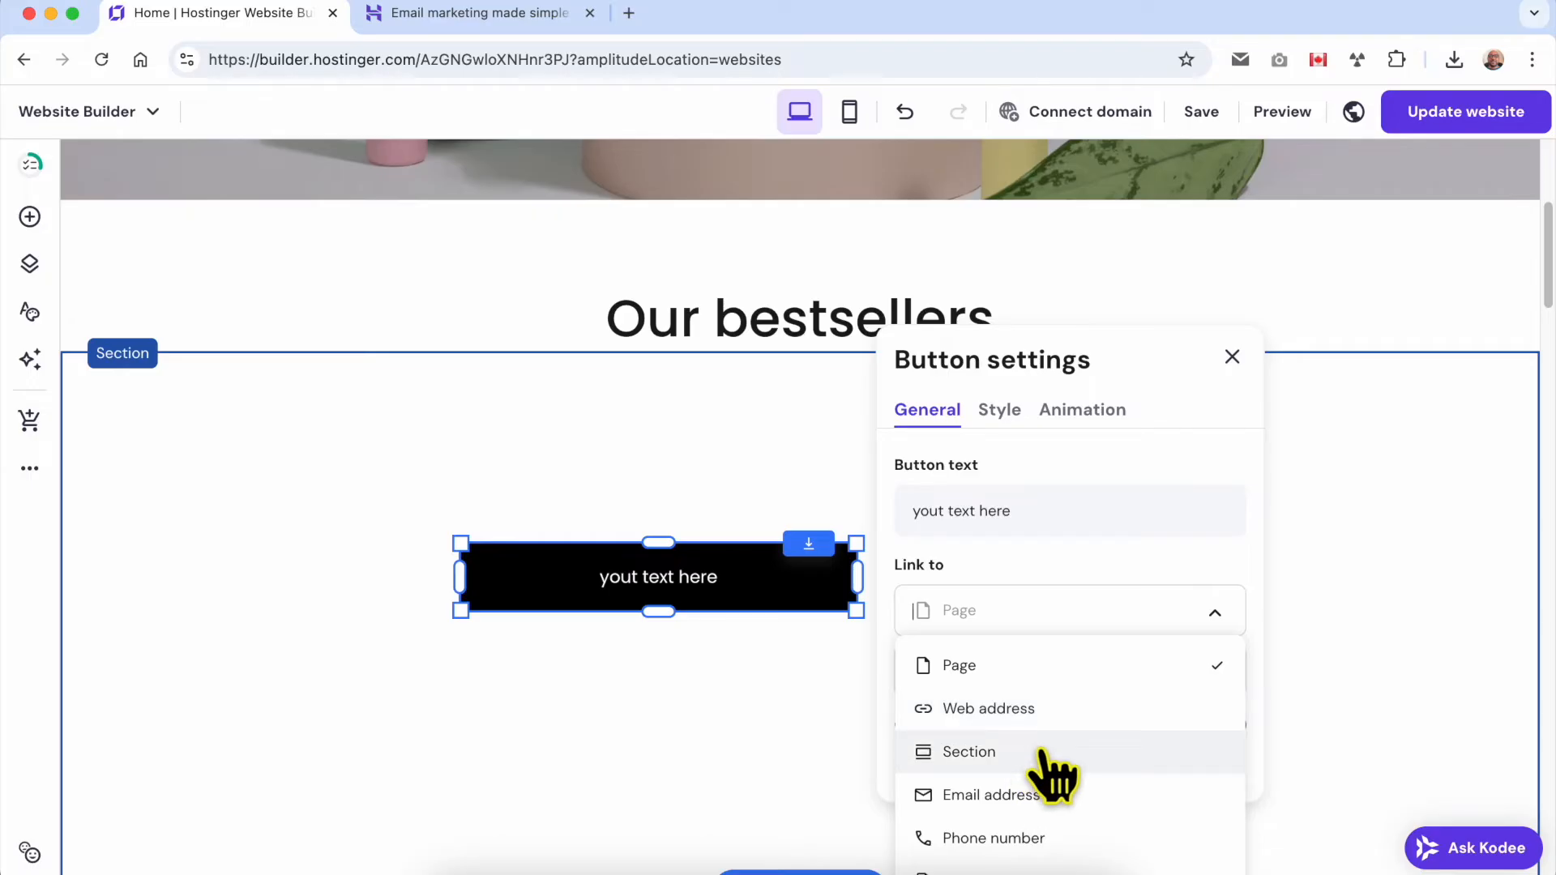
scroll(1056, 803, down, 2)
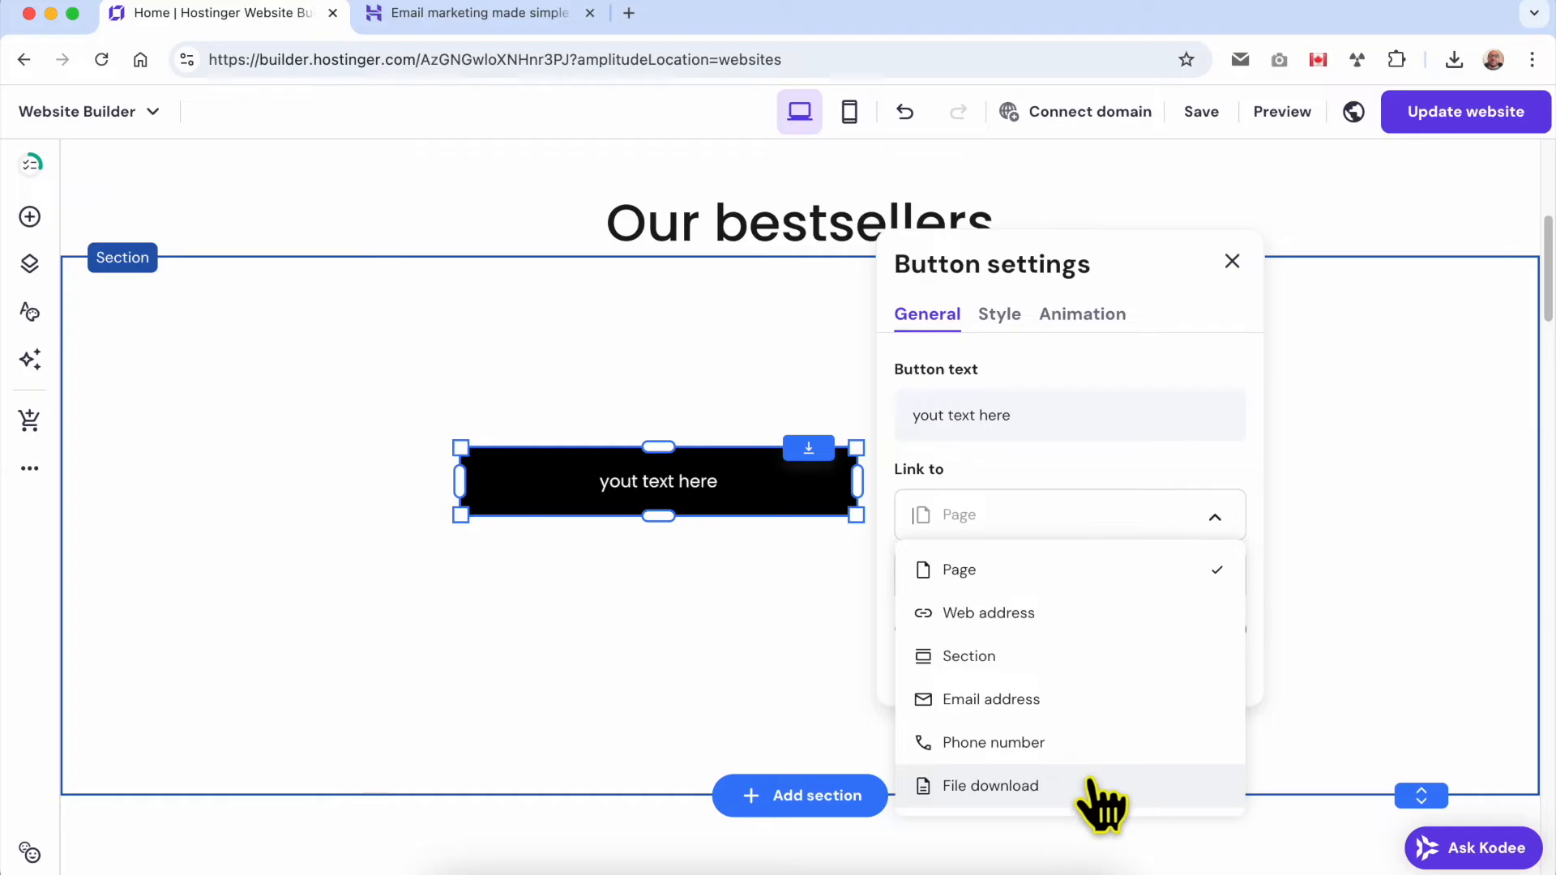
click(1091, 522)
click(1046, 517)
click(1041, 572)
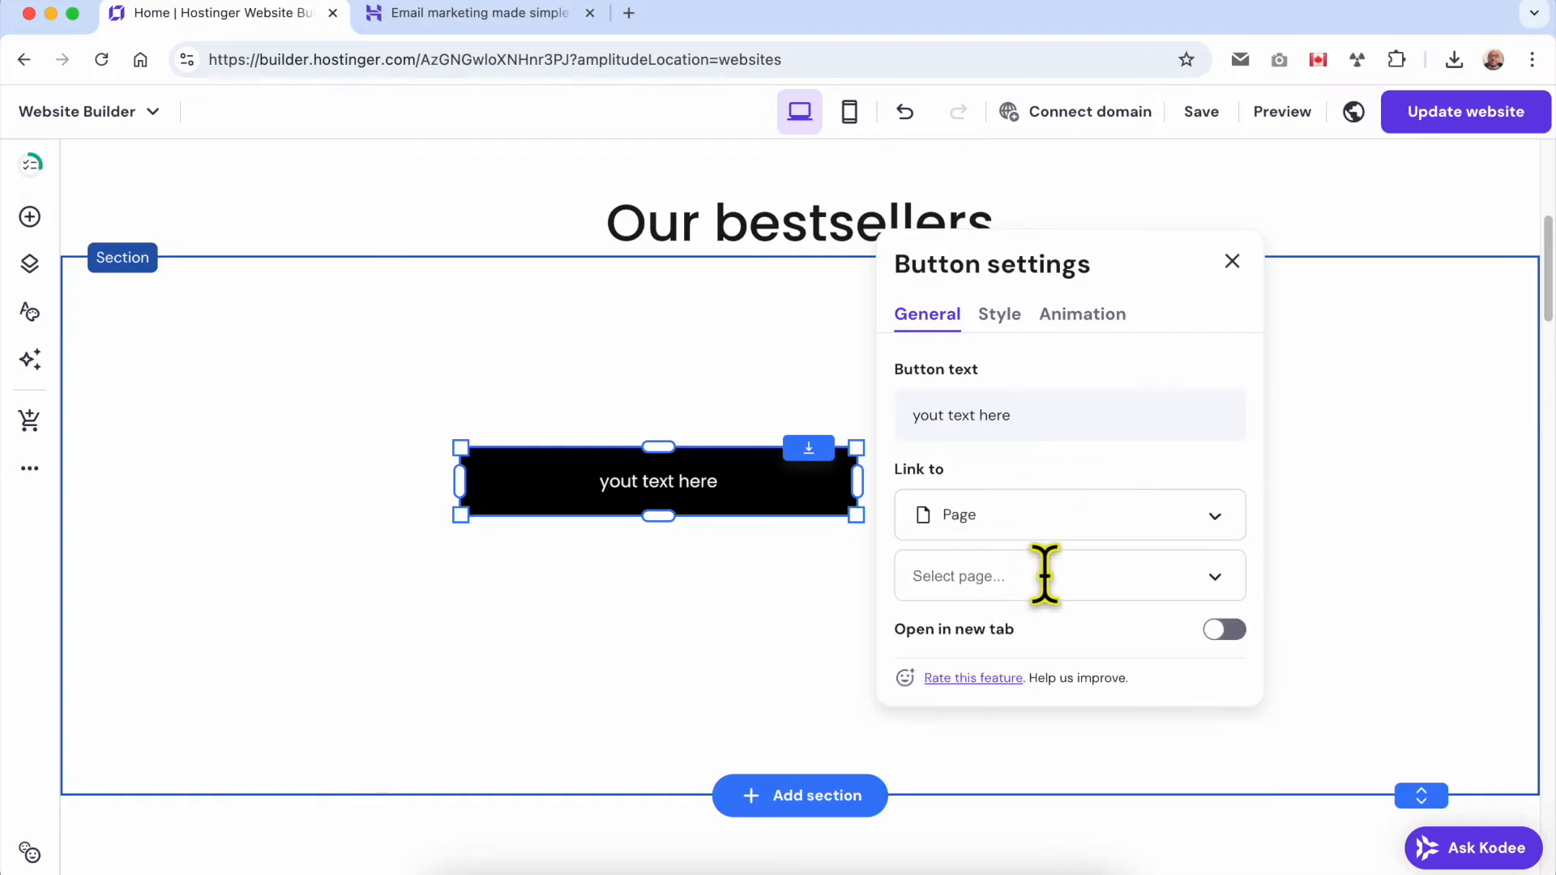
click(1053, 569)
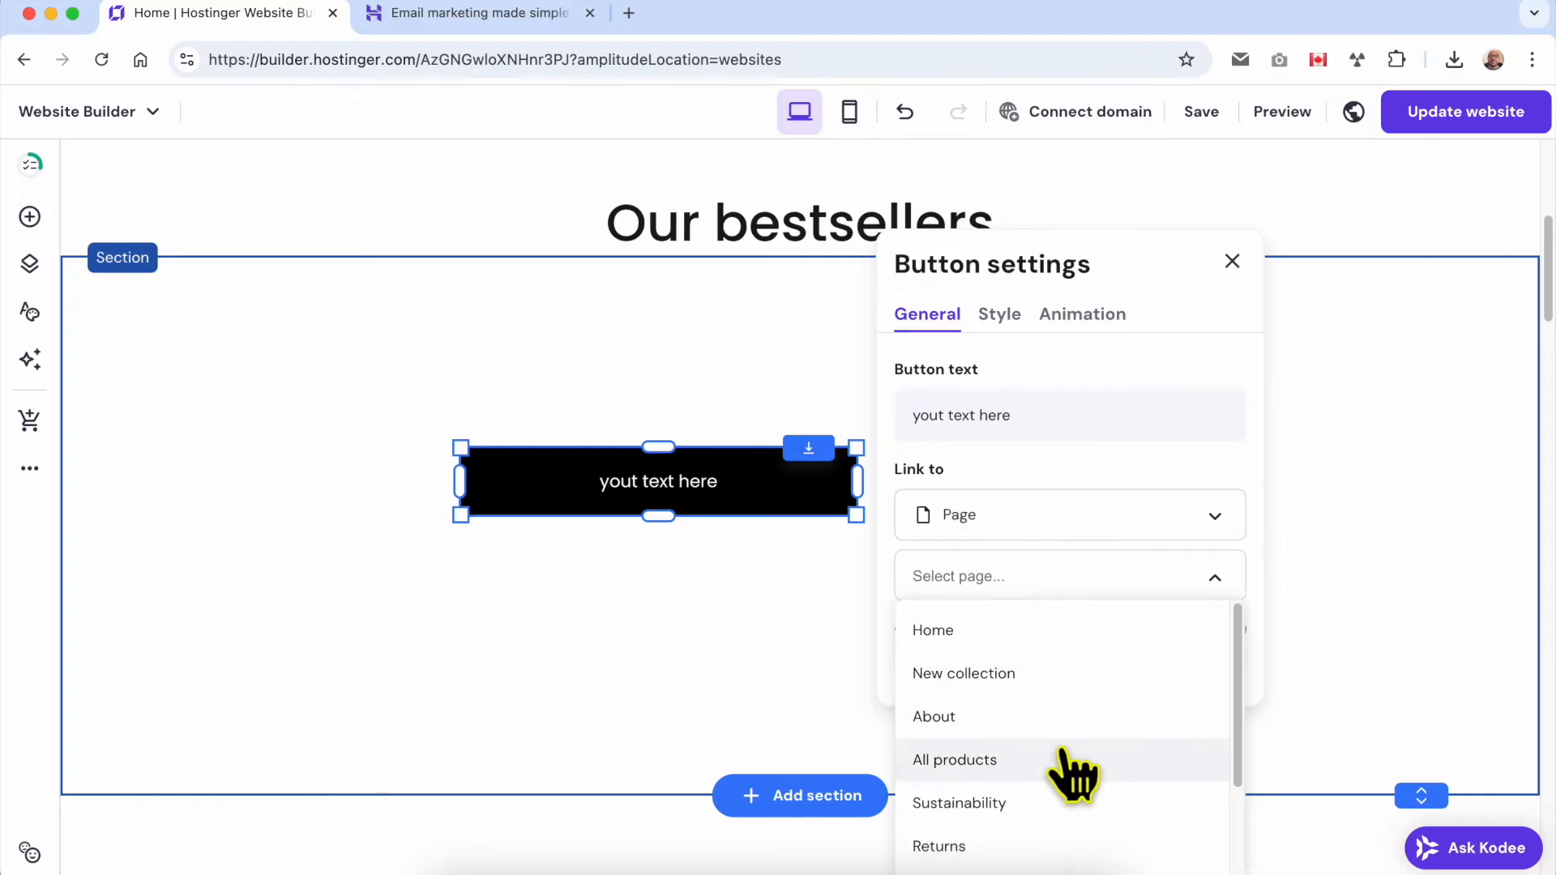
click(1001, 717)
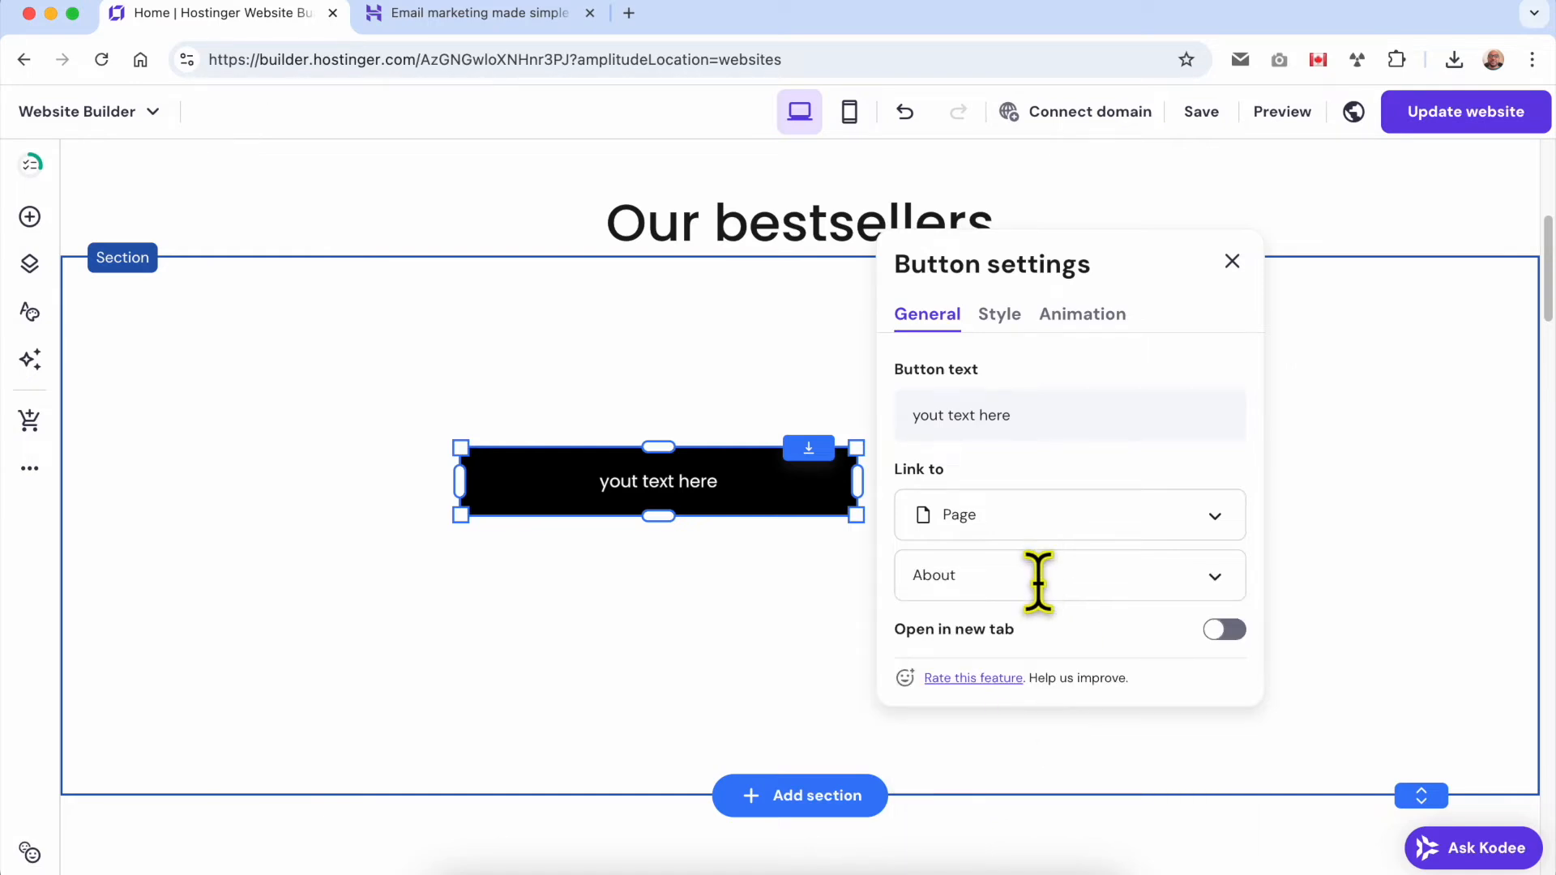
click(806, 608)
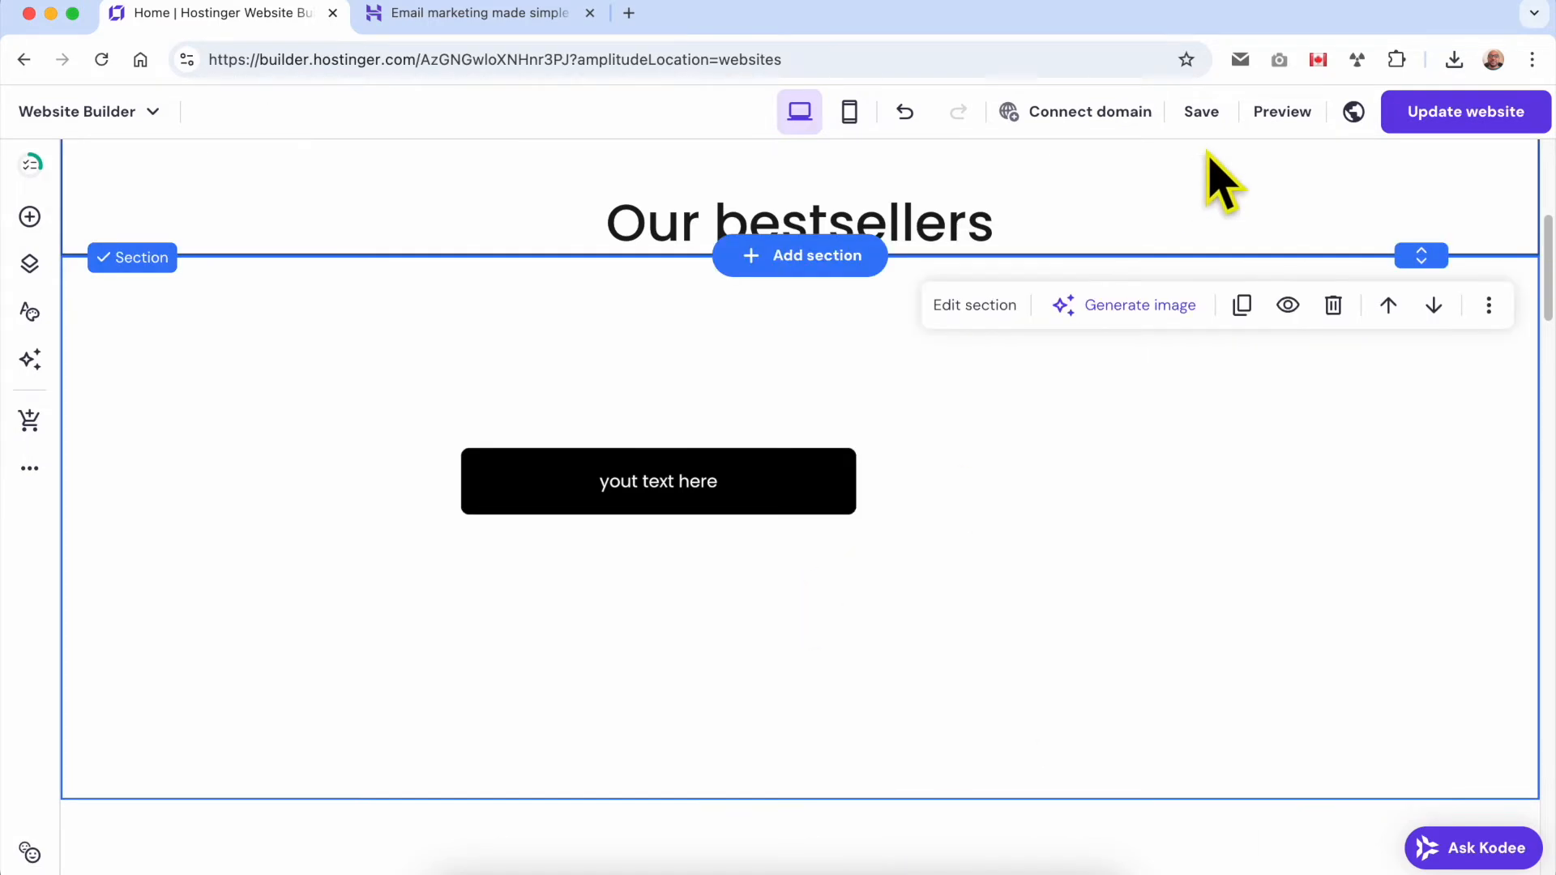
Preview the website, test the new button's link, and return to the editor.
click(1269, 117)
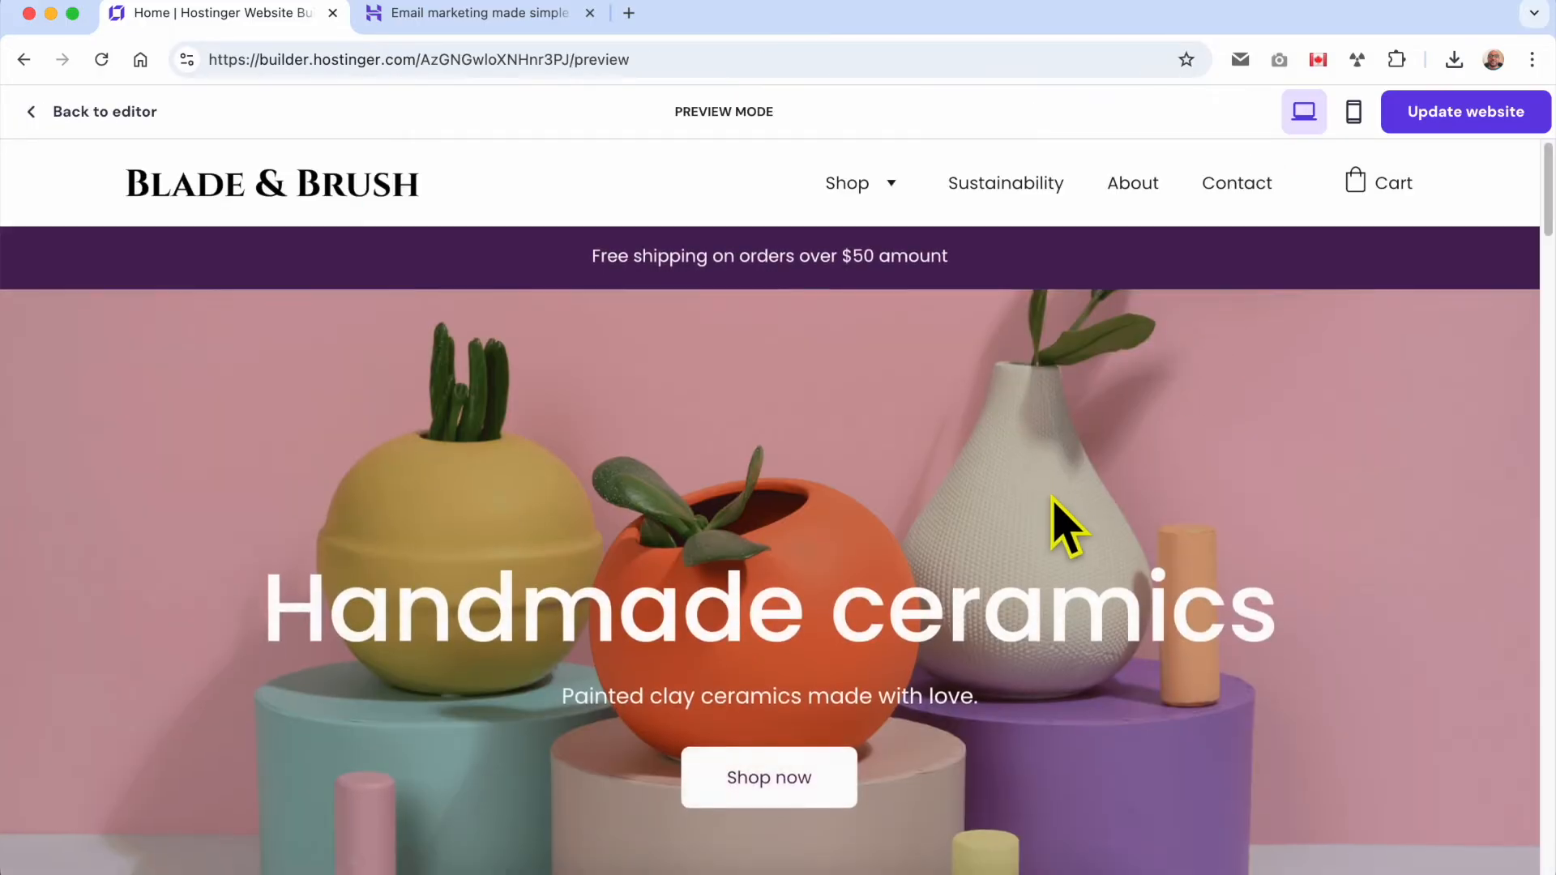
scroll(1052, 521, down, 10)
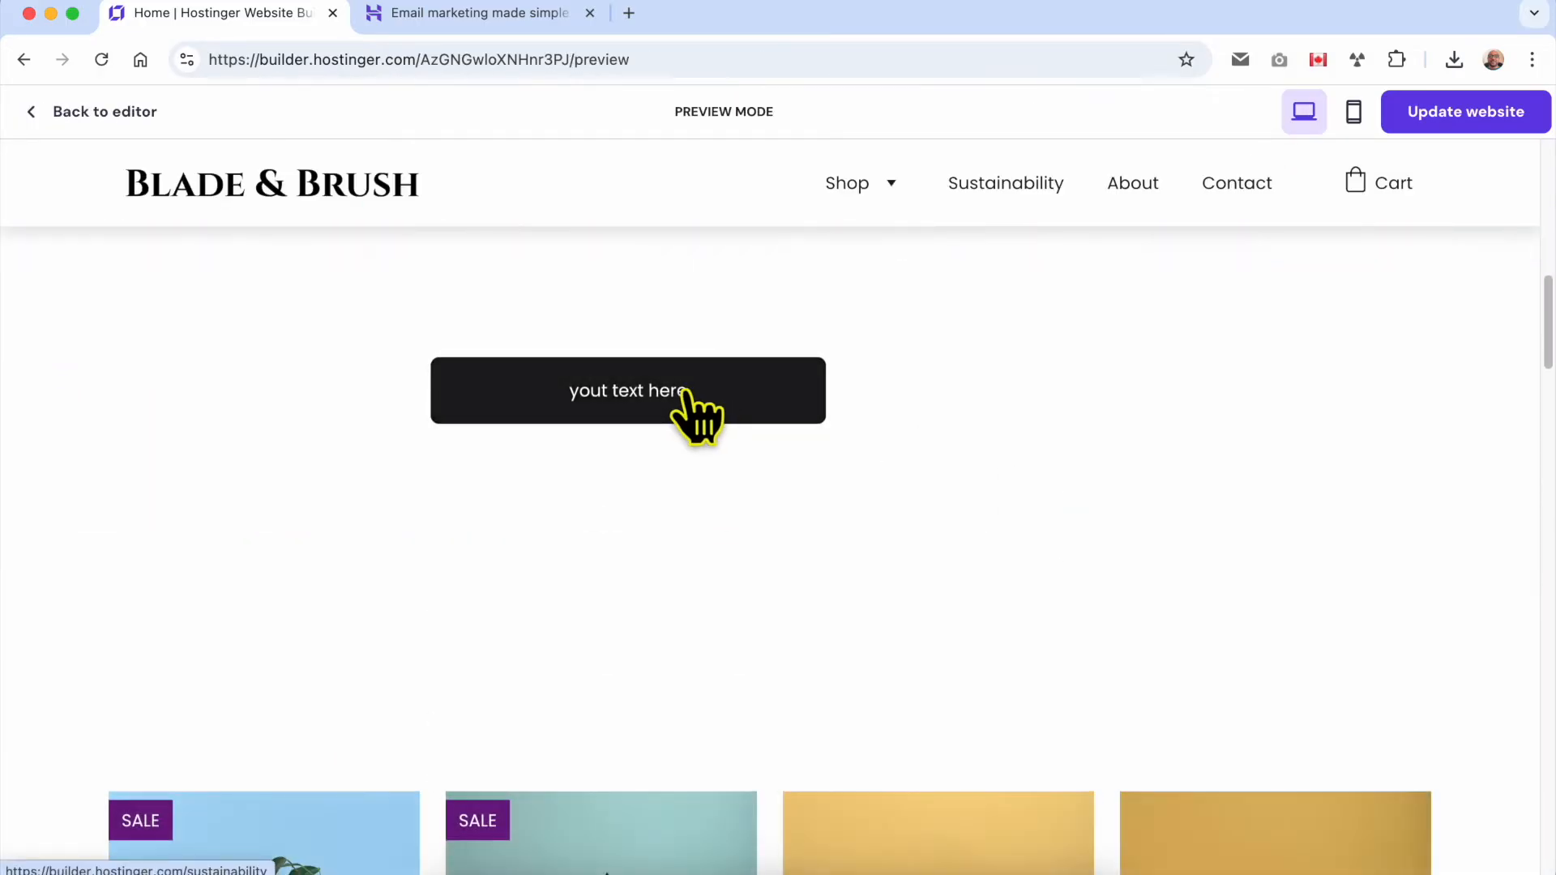
click(694, 410)
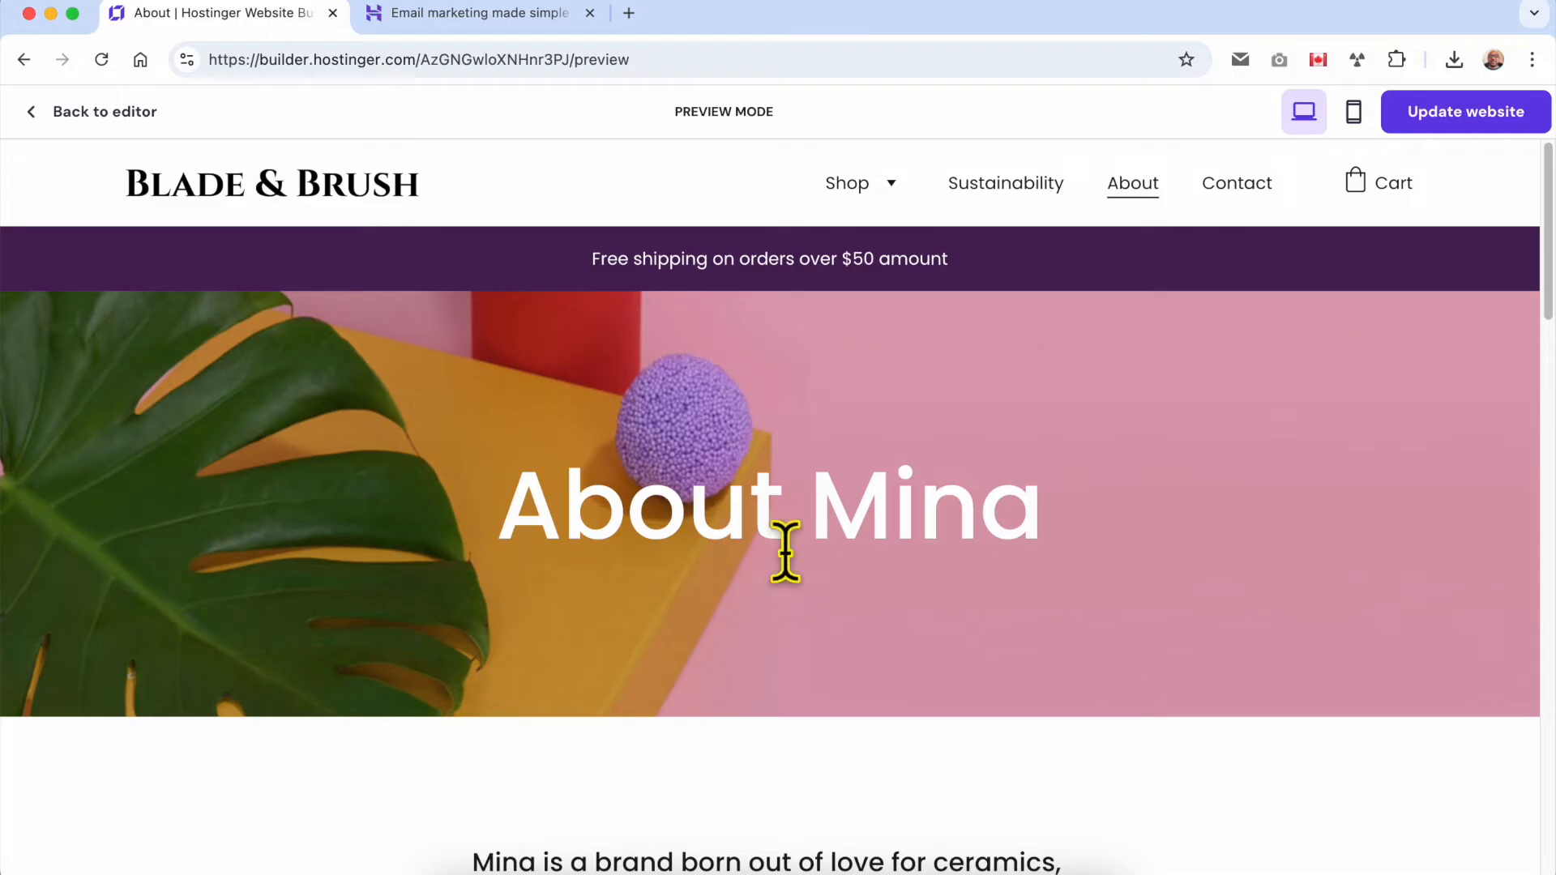
click(405, 183)
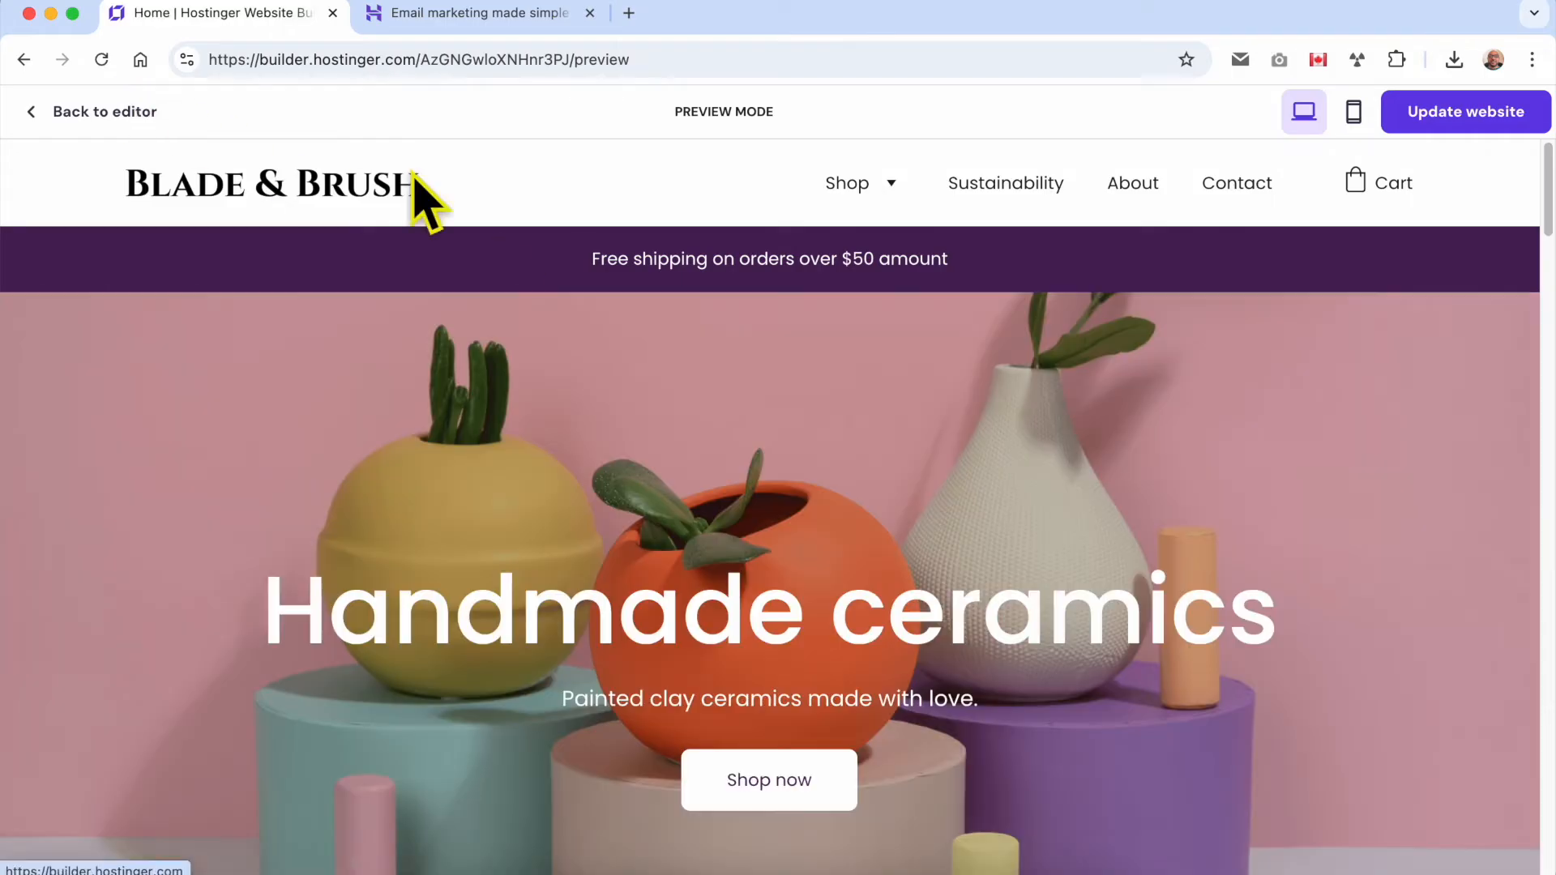
click(145, 115)
Delete the "yout text here" button from the blank section below the "Our bestsellers" heading.
scroll(798, 510, down, 10)
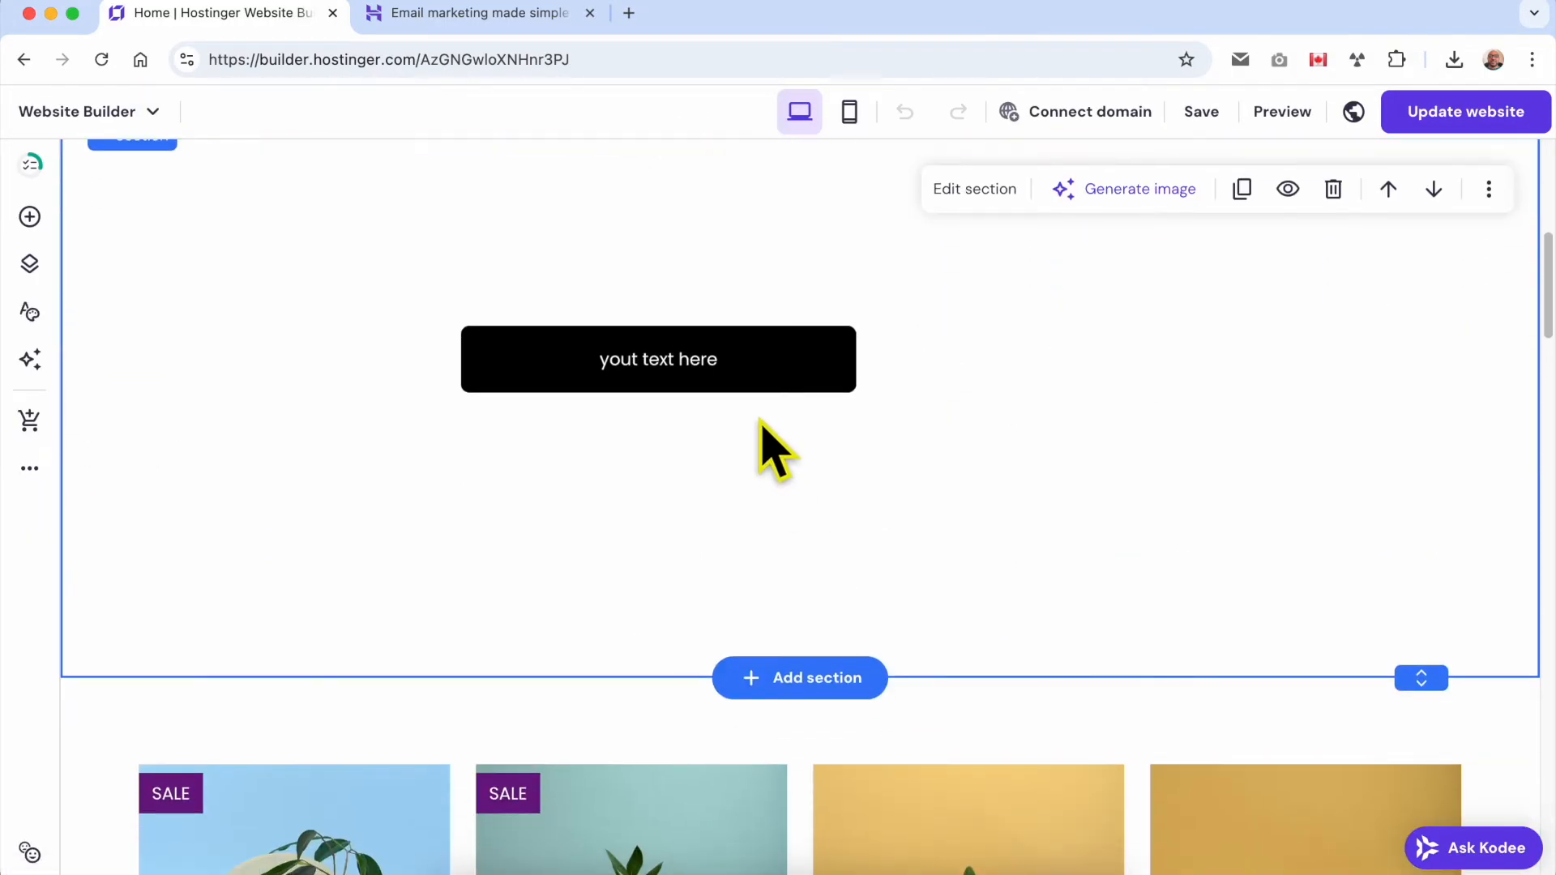
click(760, 374)
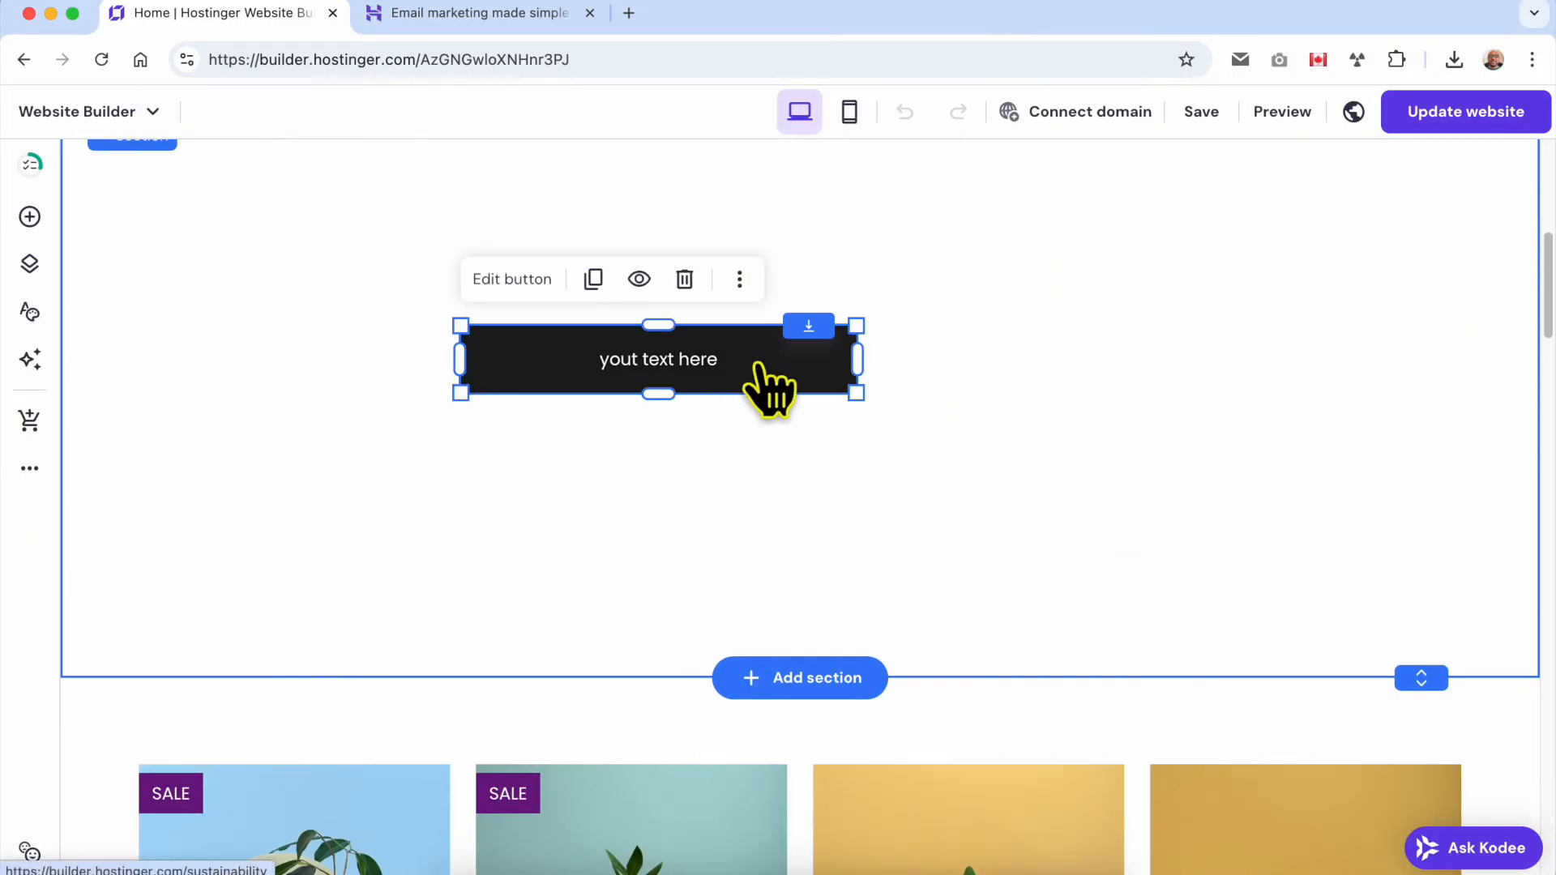
click(685, 279)
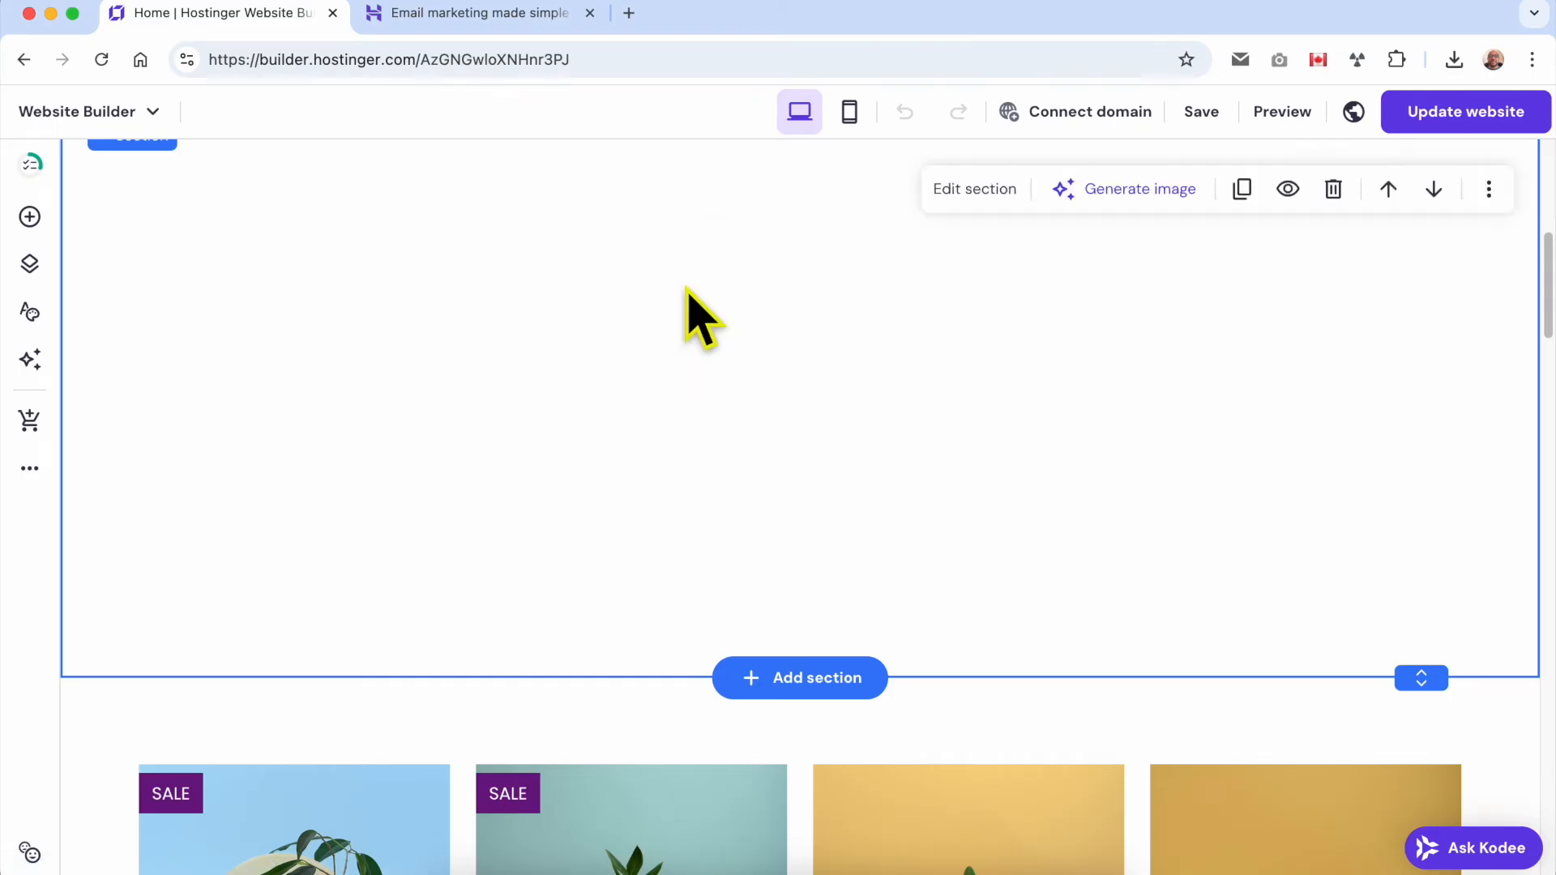
Place an Add to bag button in the blank section, then widen it to the left and make it taller.
click(29, 216)
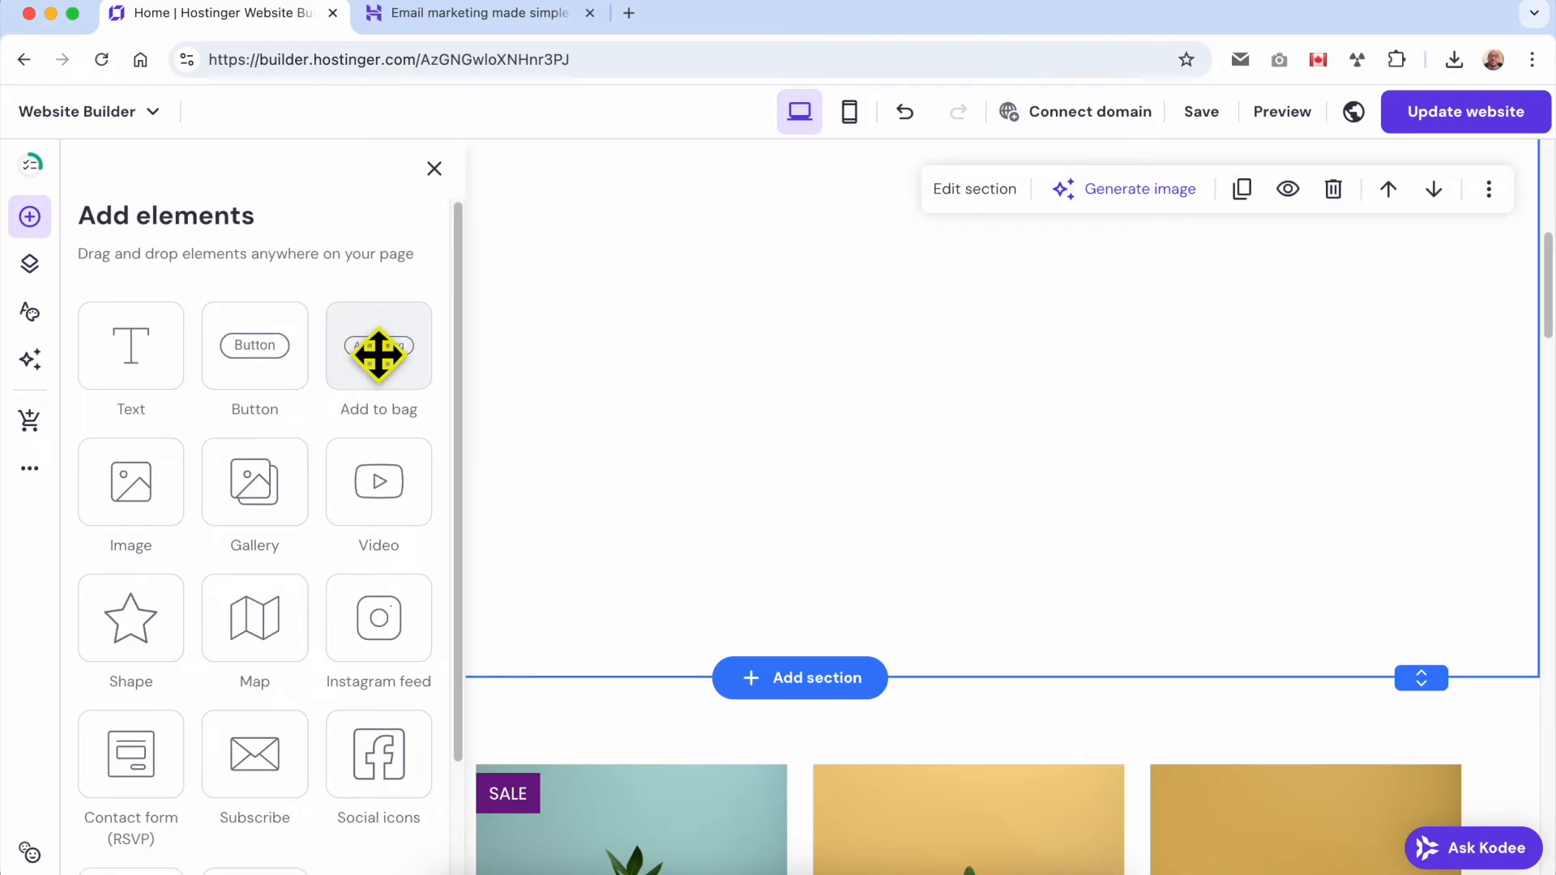
drag(380, 368, 914, 451)
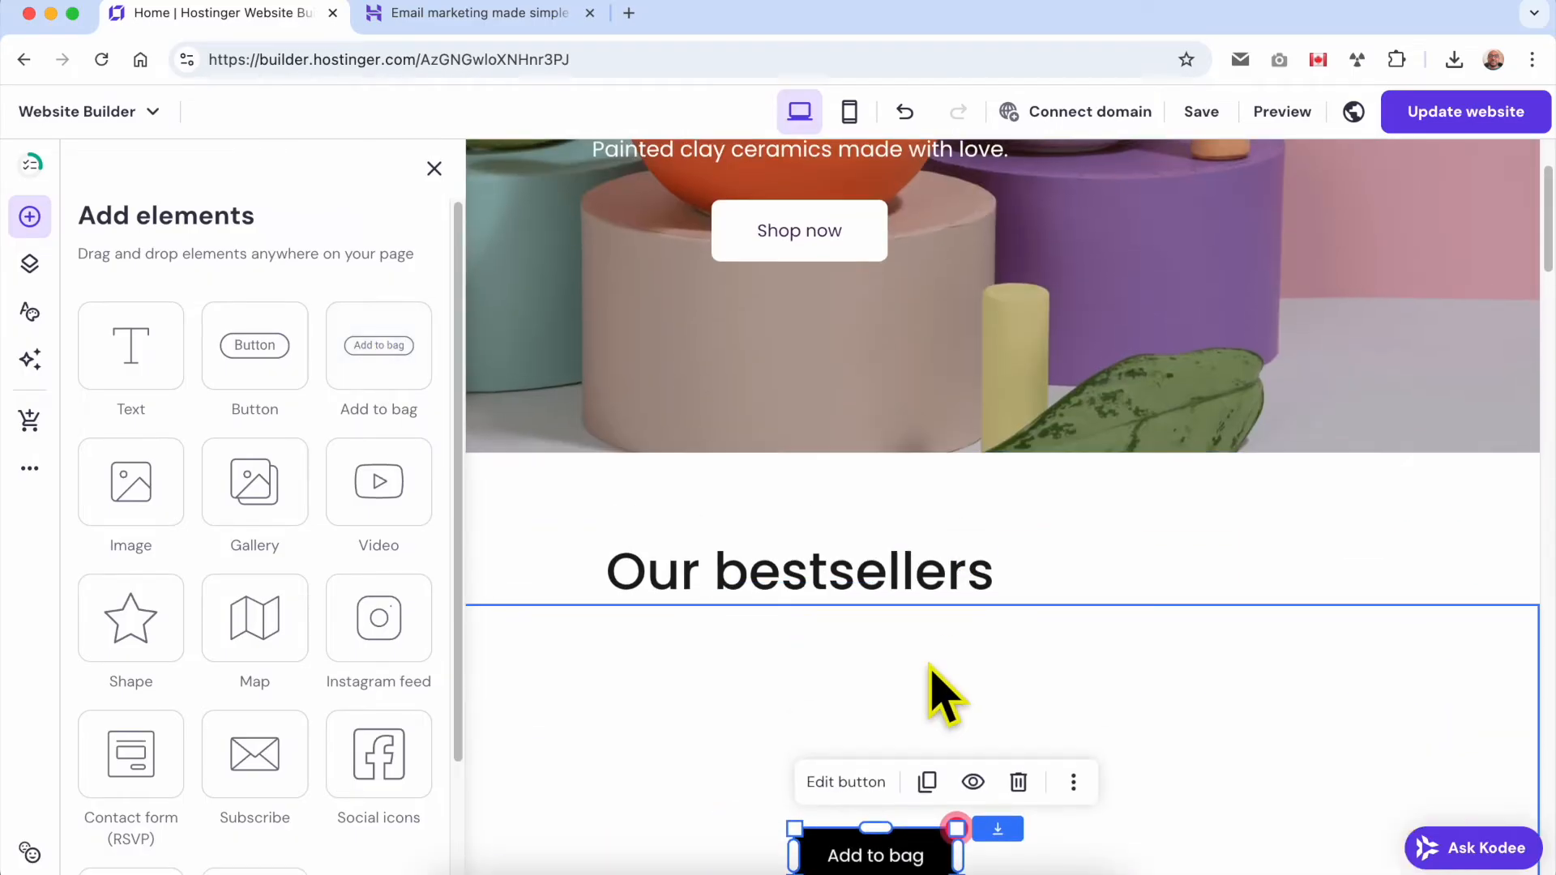
drag(798, 573, 609, 652)
drag(762, 653, 760, 605)
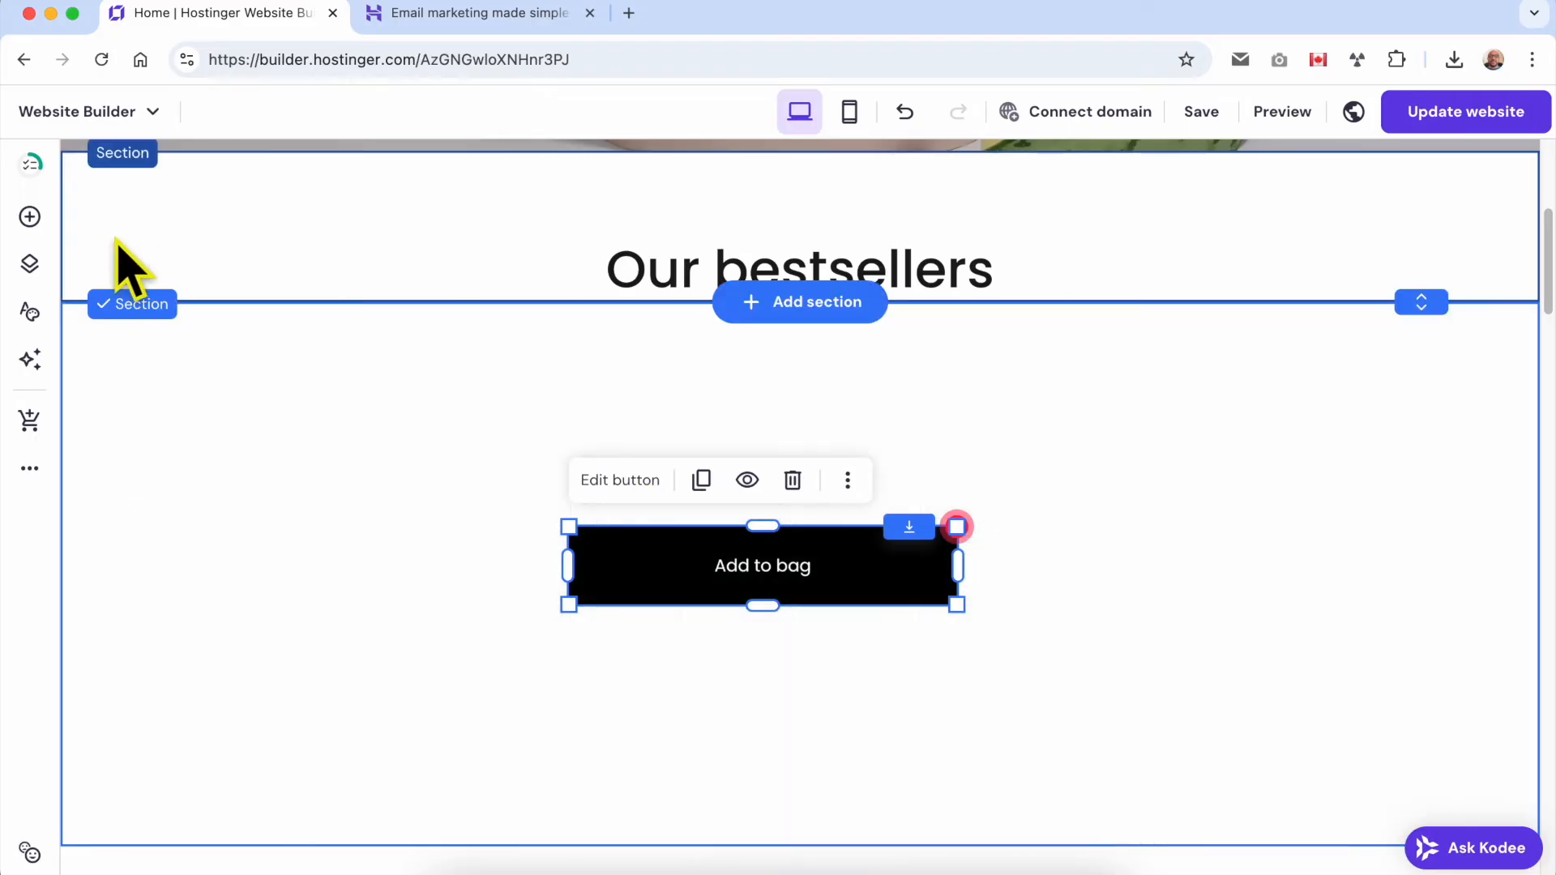
click(31, 217)
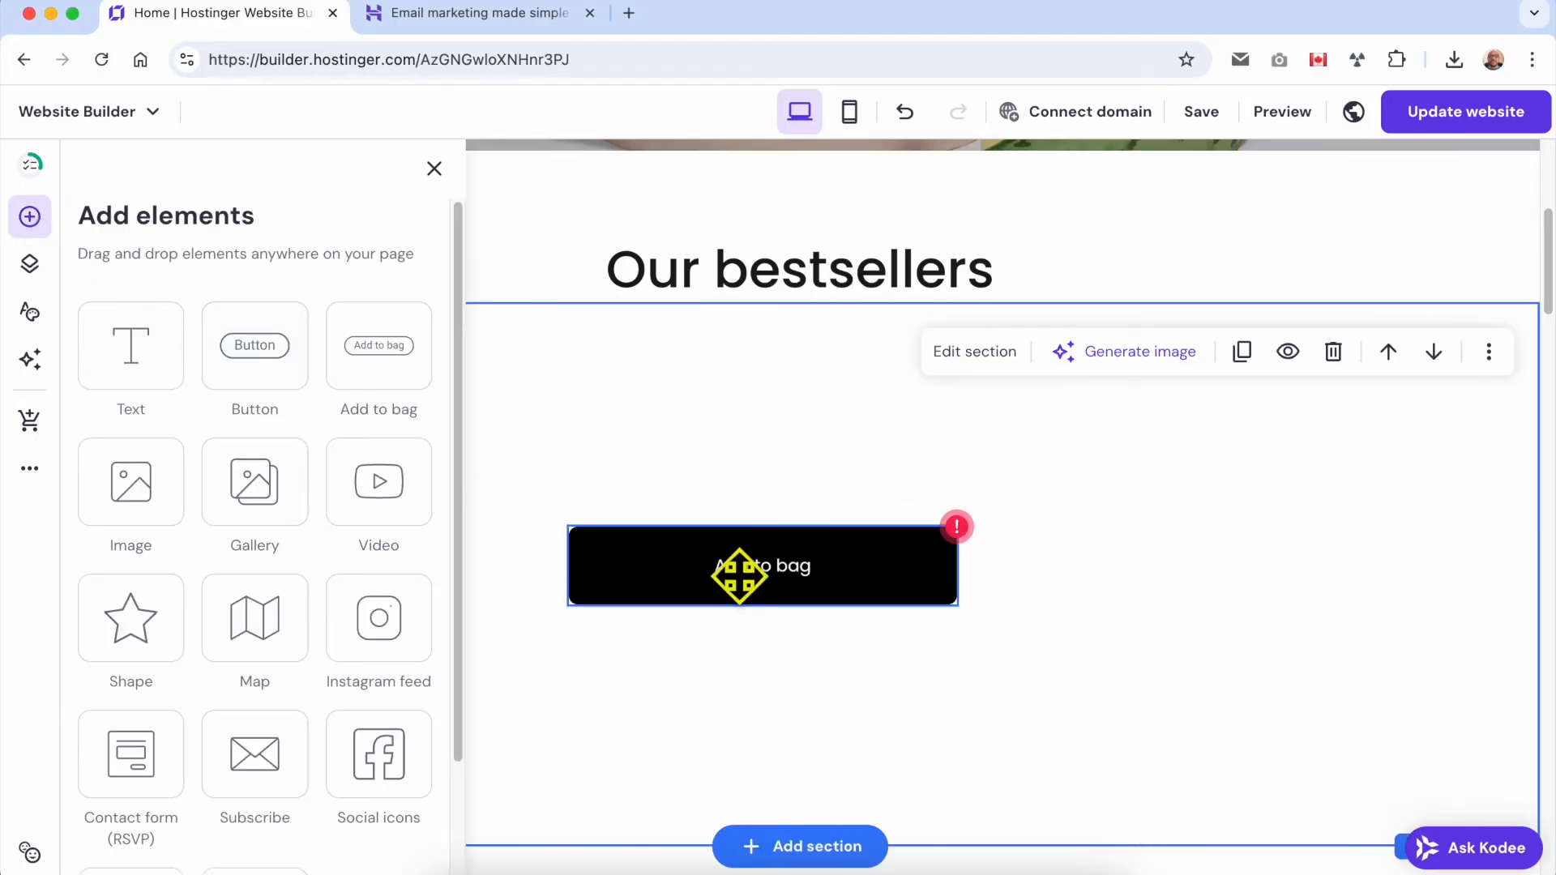
Connect the Add to bag button to the 'Bulb' Vase product.
click(876, 573)
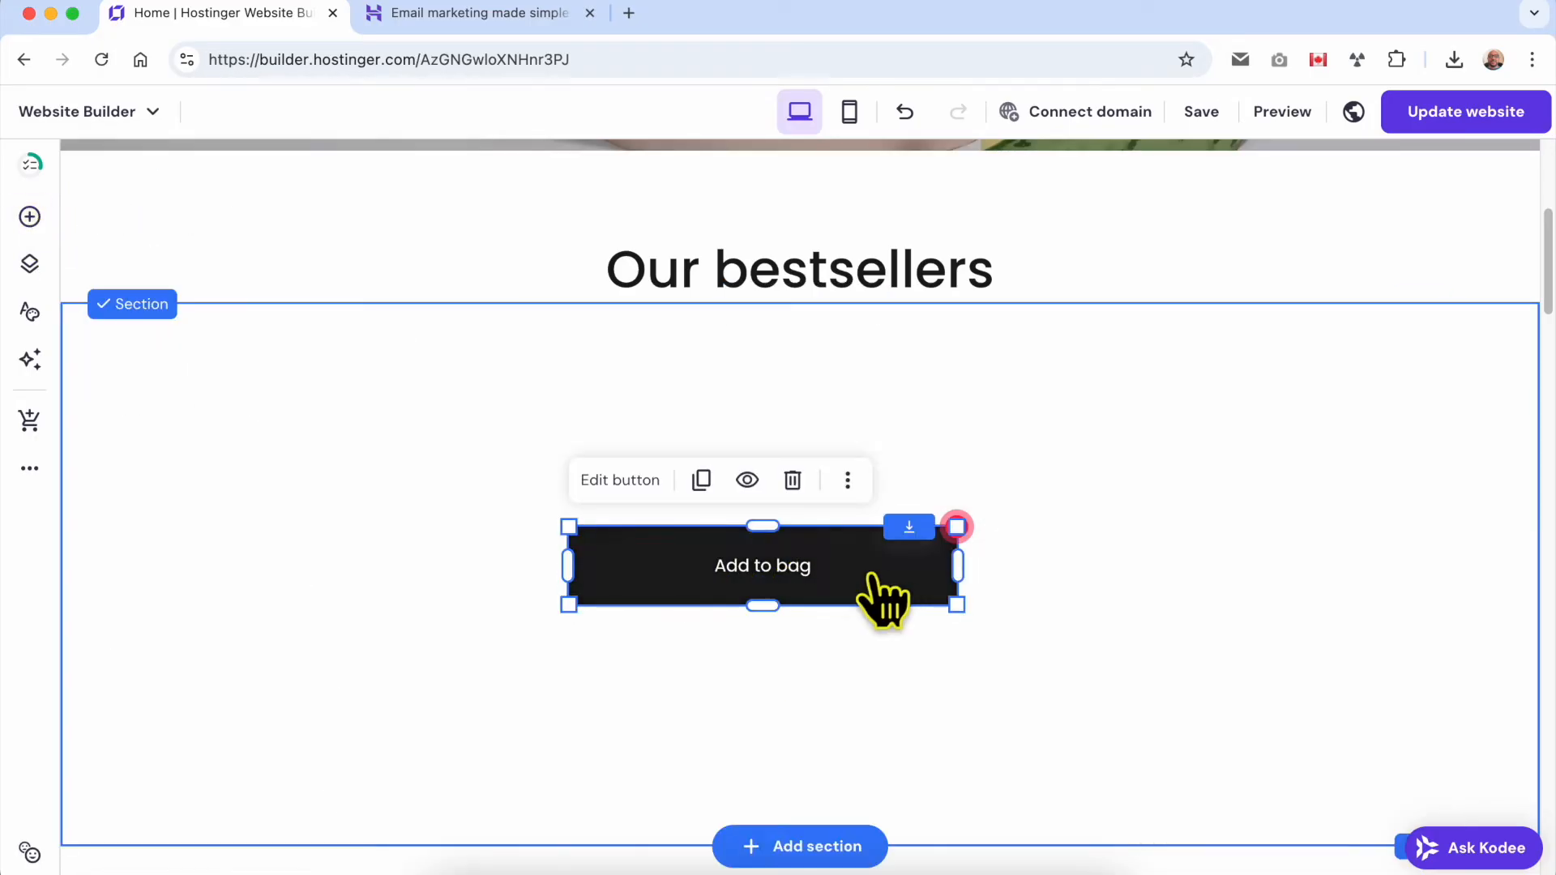
click(640, 484)
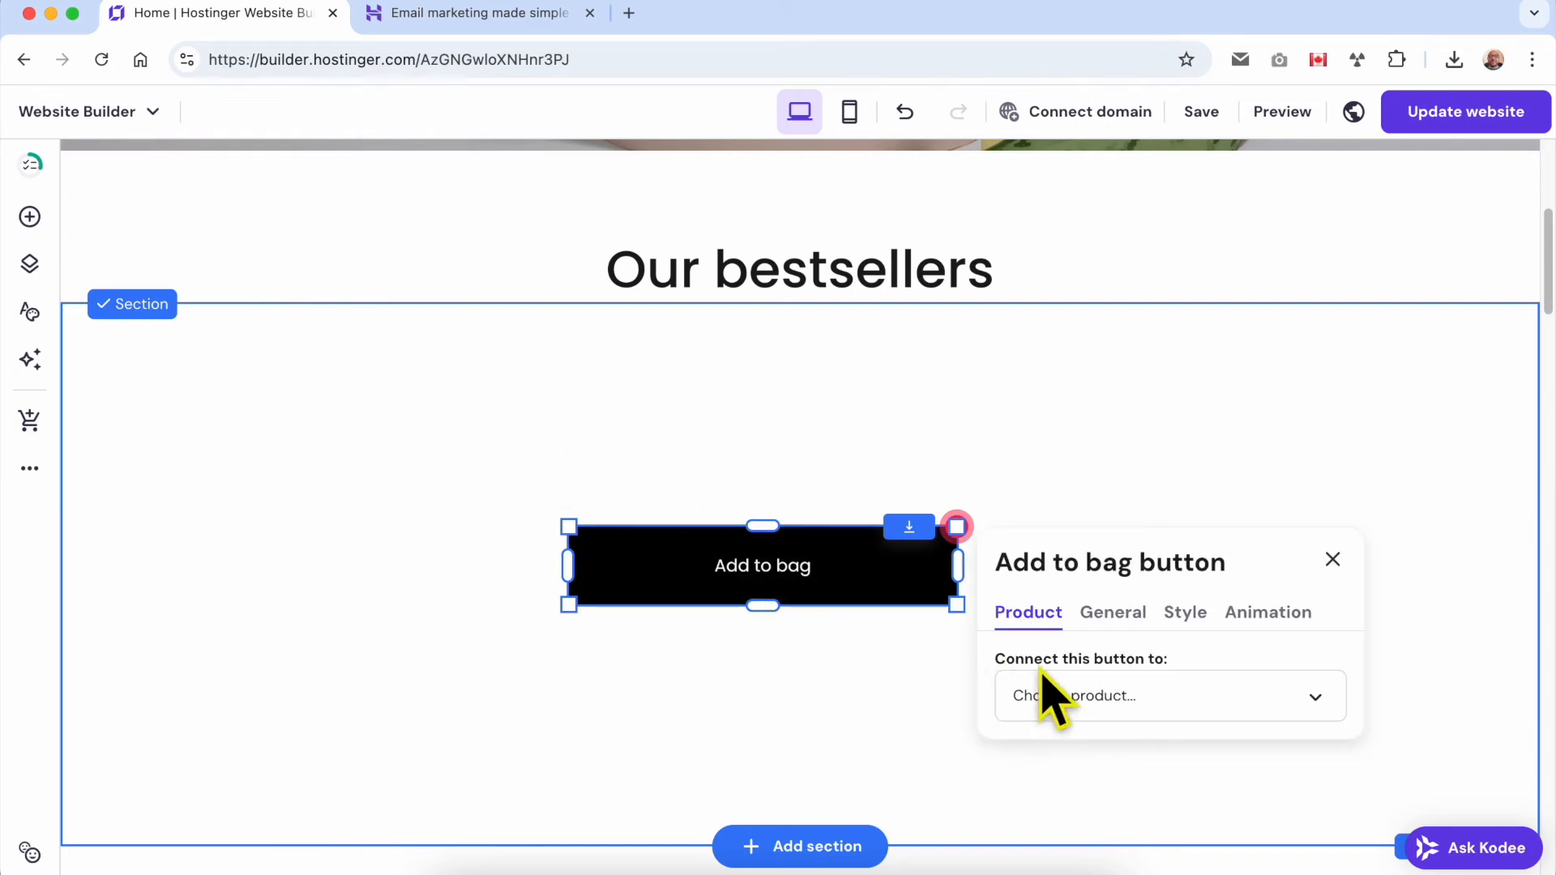
click(1165, 687)
scroll(1146, 680, down, 3)
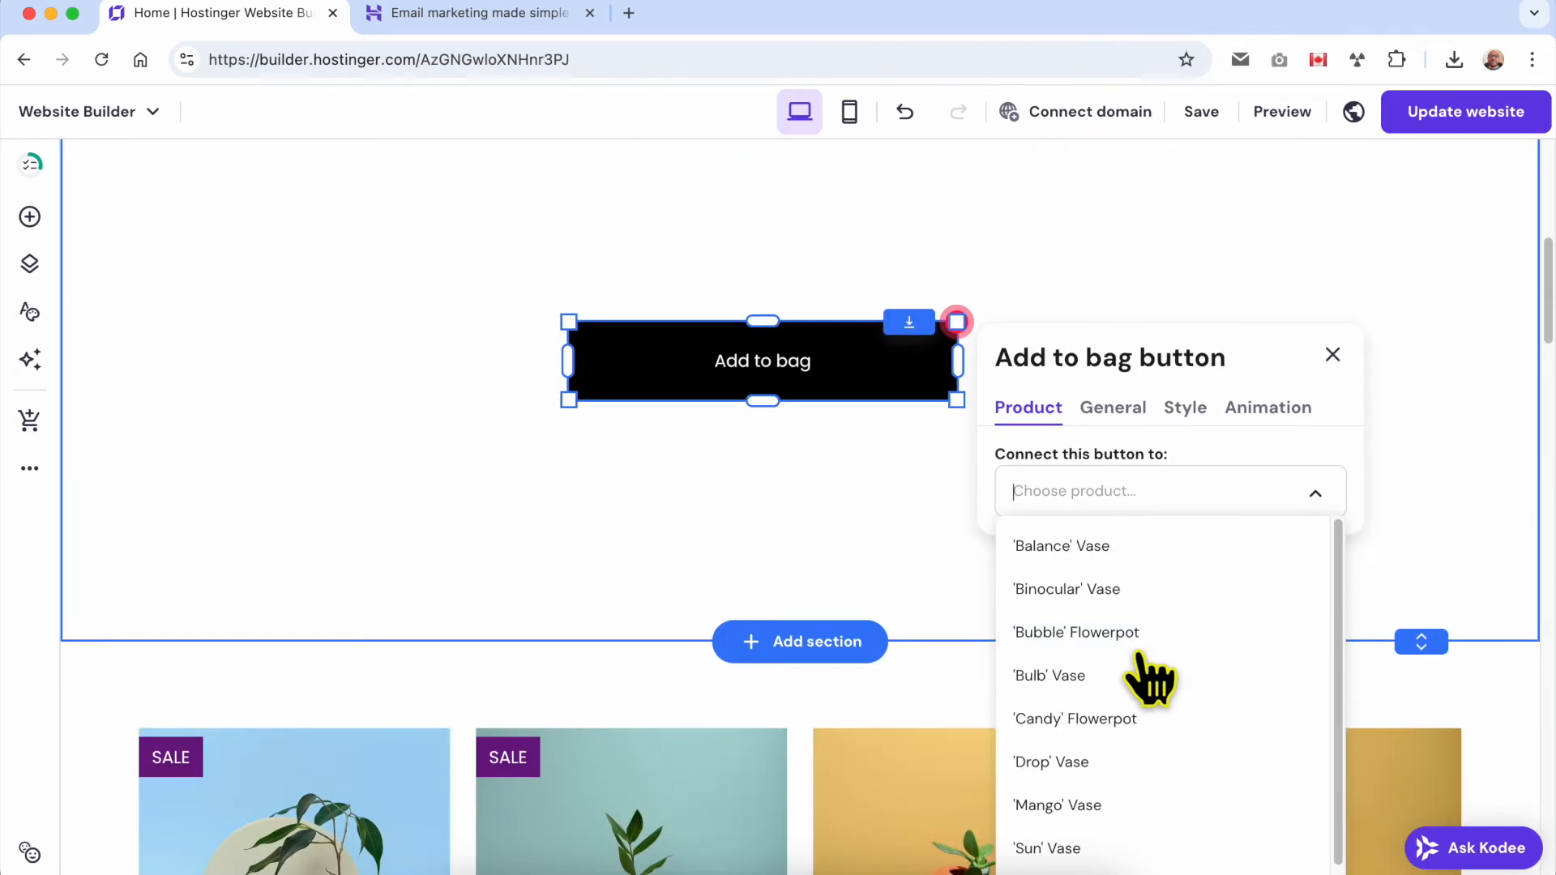
scroll(1181, 729, down, 5)
scroll(1130, 583, up, 1)
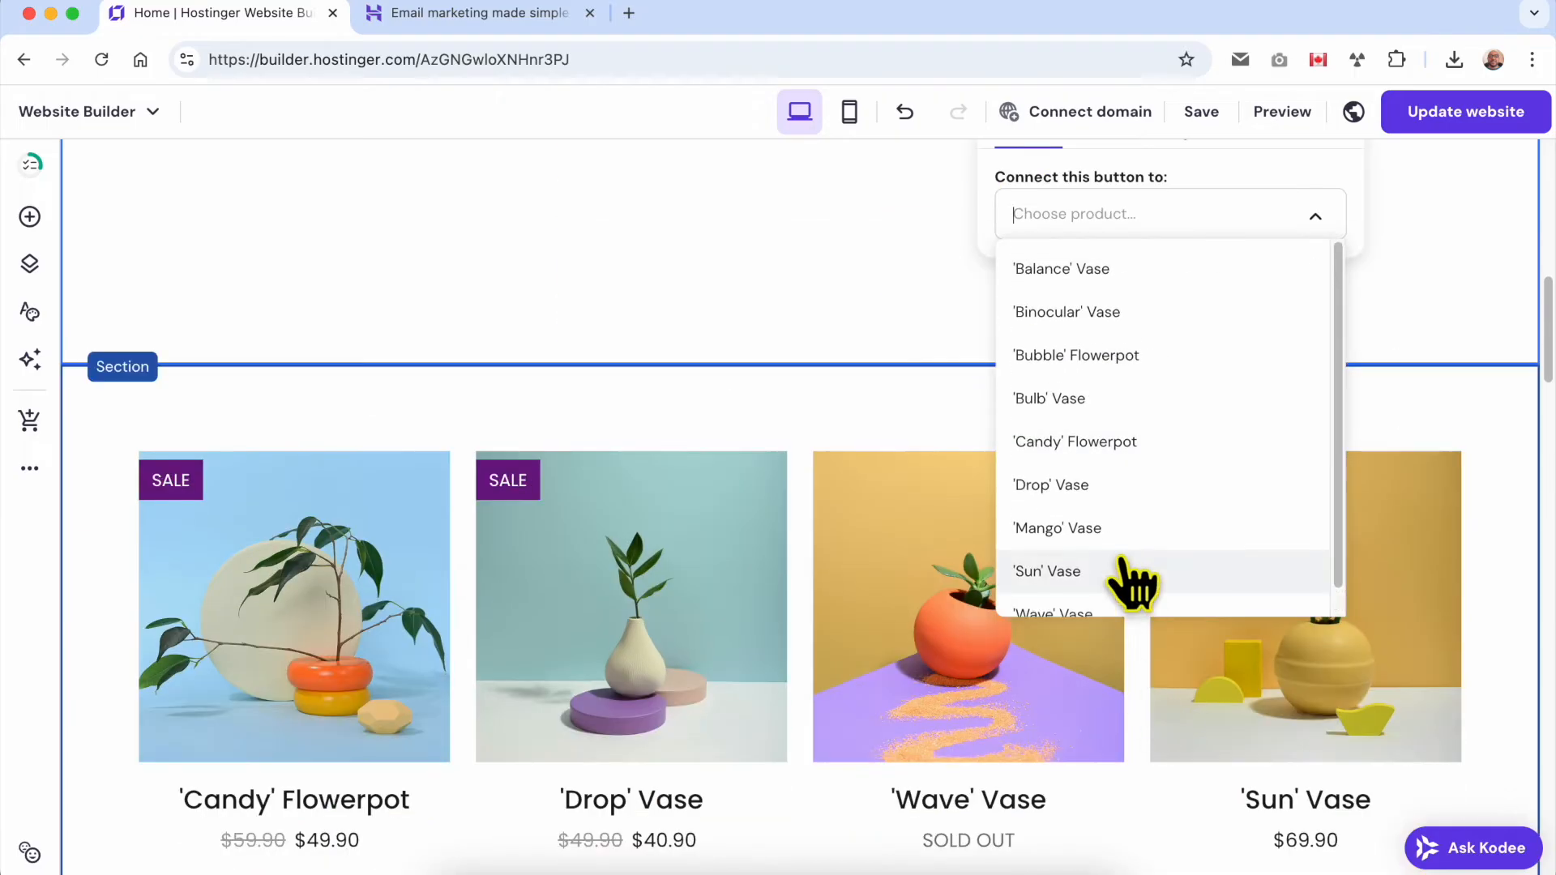
click(1118, 400)
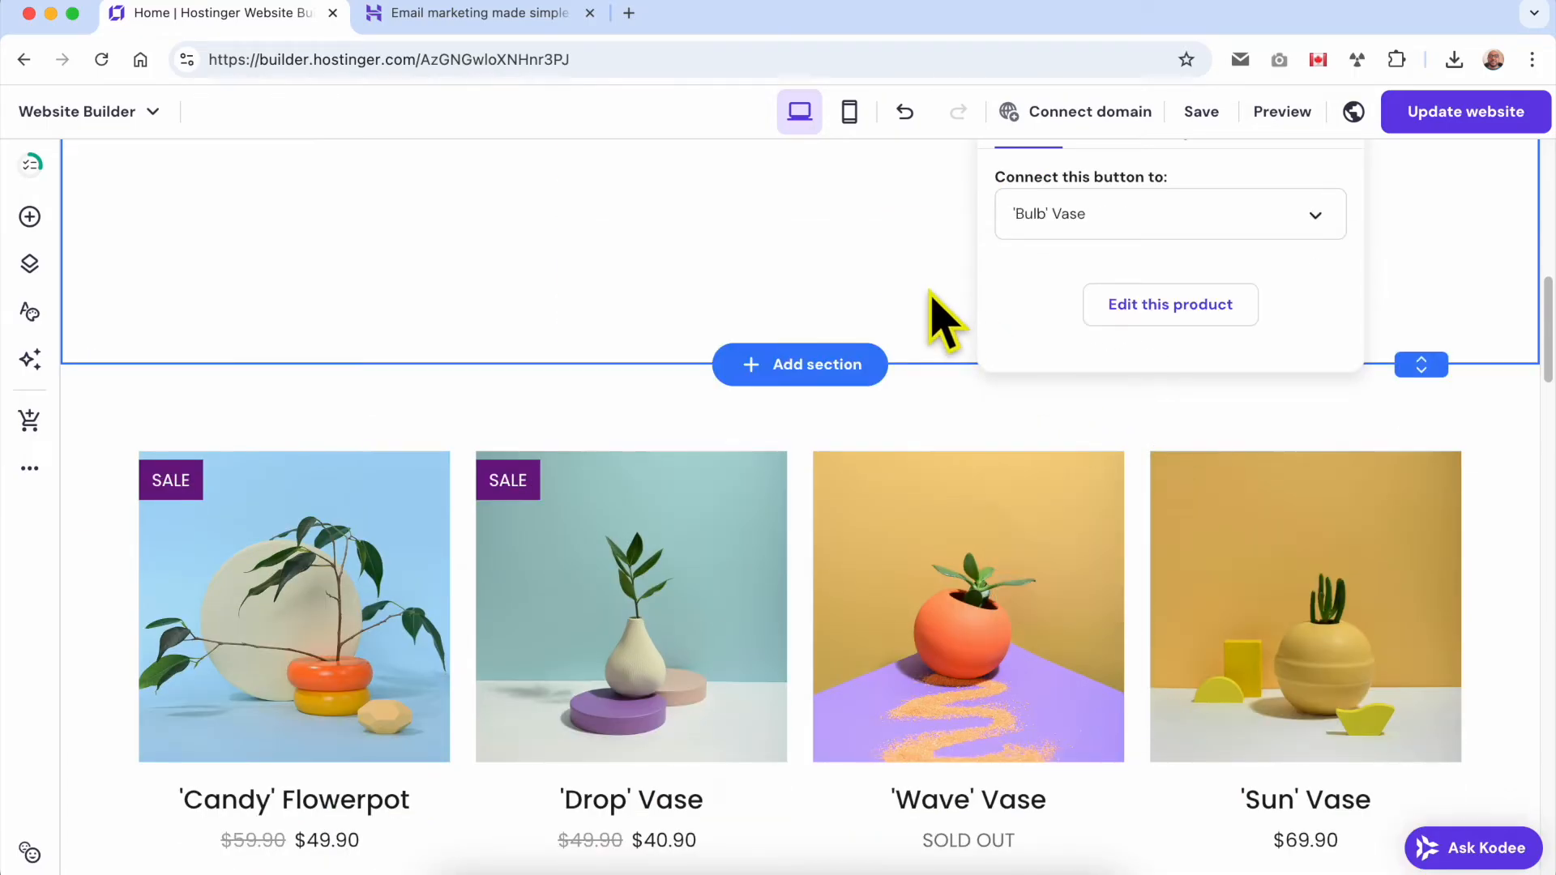
Set the Add to bag button's text size to 29 and apply the Fade animation to it.
scroll(944, 341, up, 3)
click(1107, 258)
click(1122, 357)
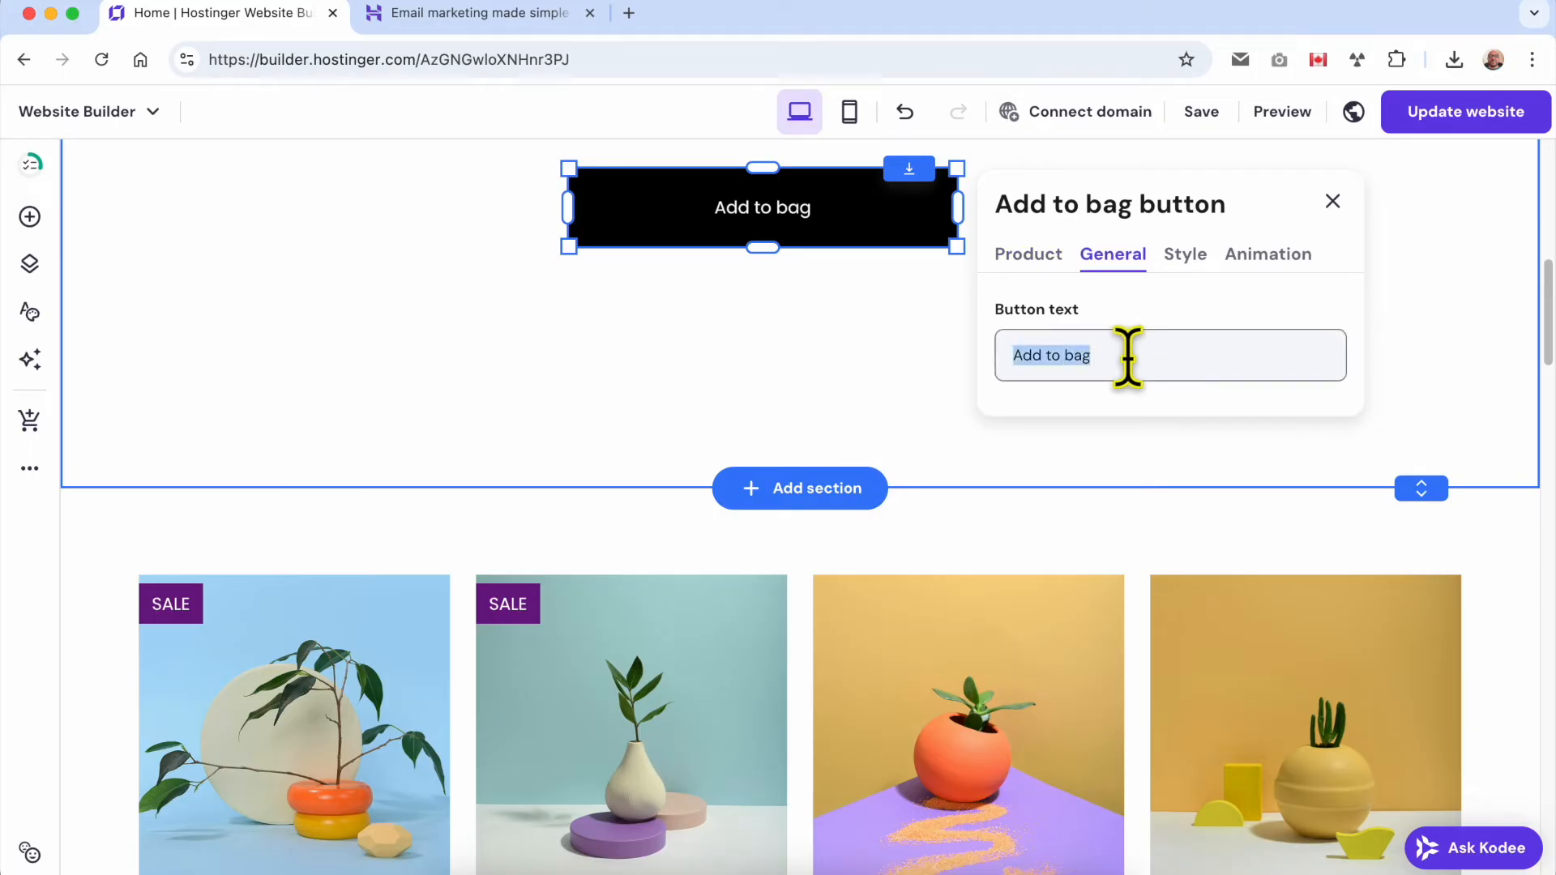
click(1185, 254)
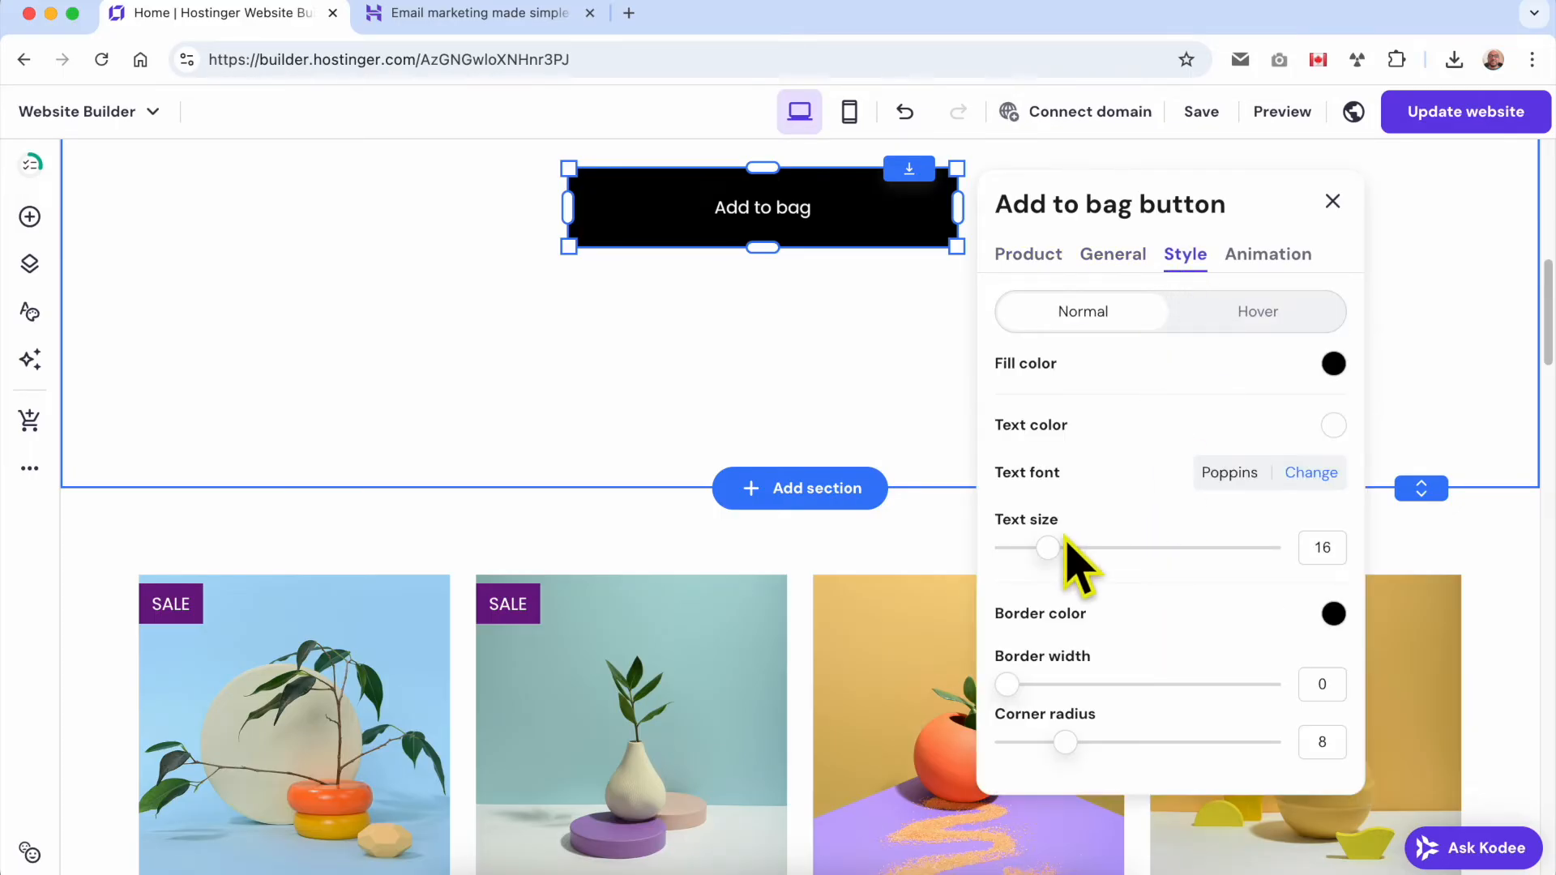
drag(1060, 539, 1104, 548)
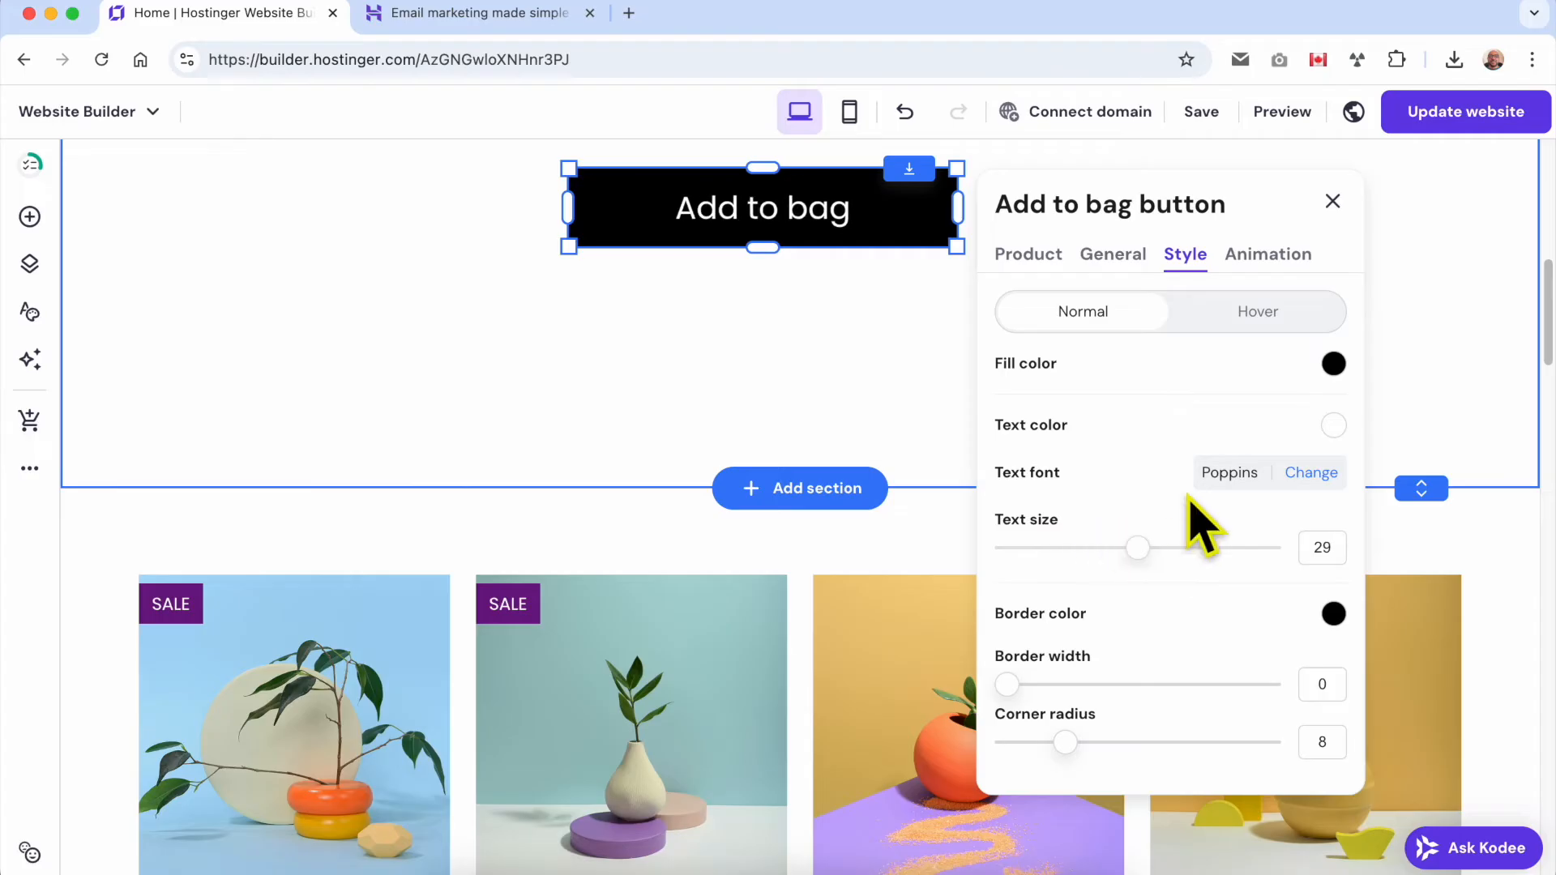
click(1274, 261)
click(1261, 374)
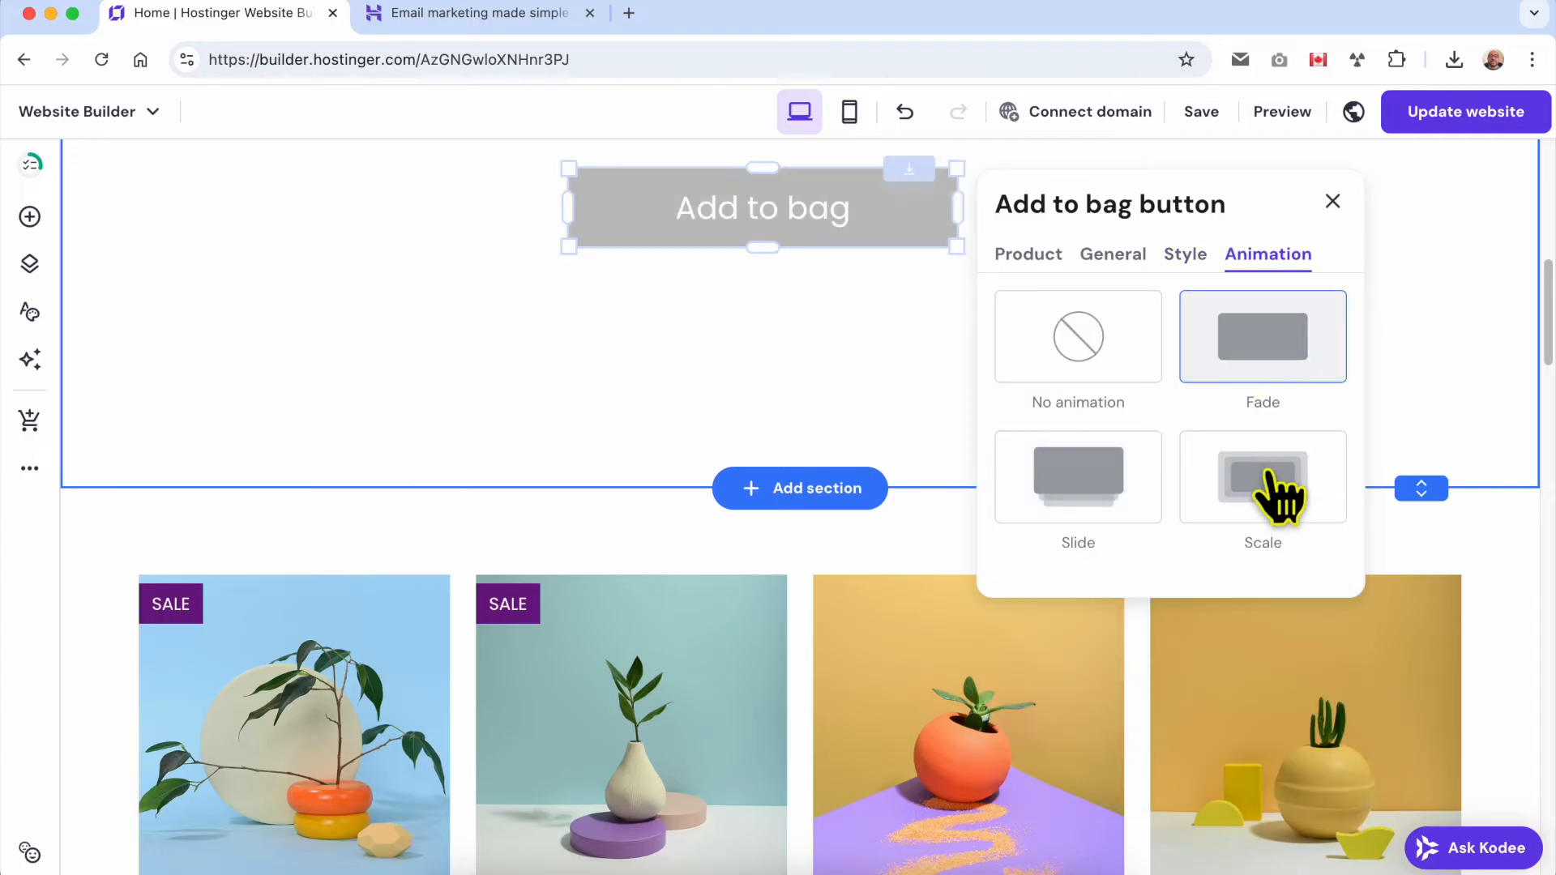
click(883, 397)
scroll(956, 413, up, 1)
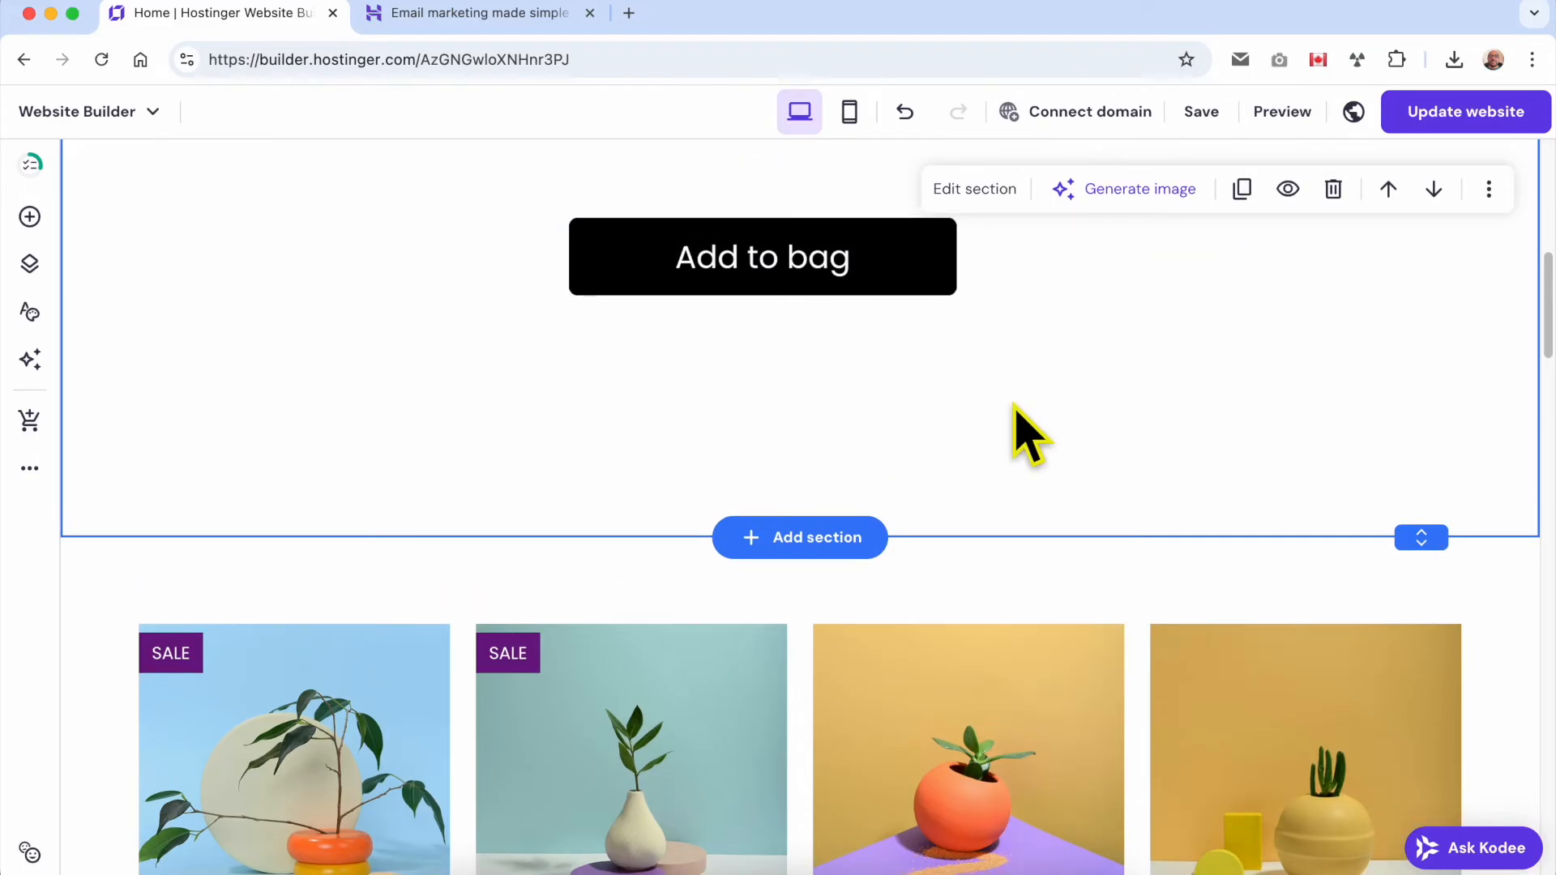
Delete the Add to bag button from the section.
click(890, 253)
scroll(902, 302, up, 3)
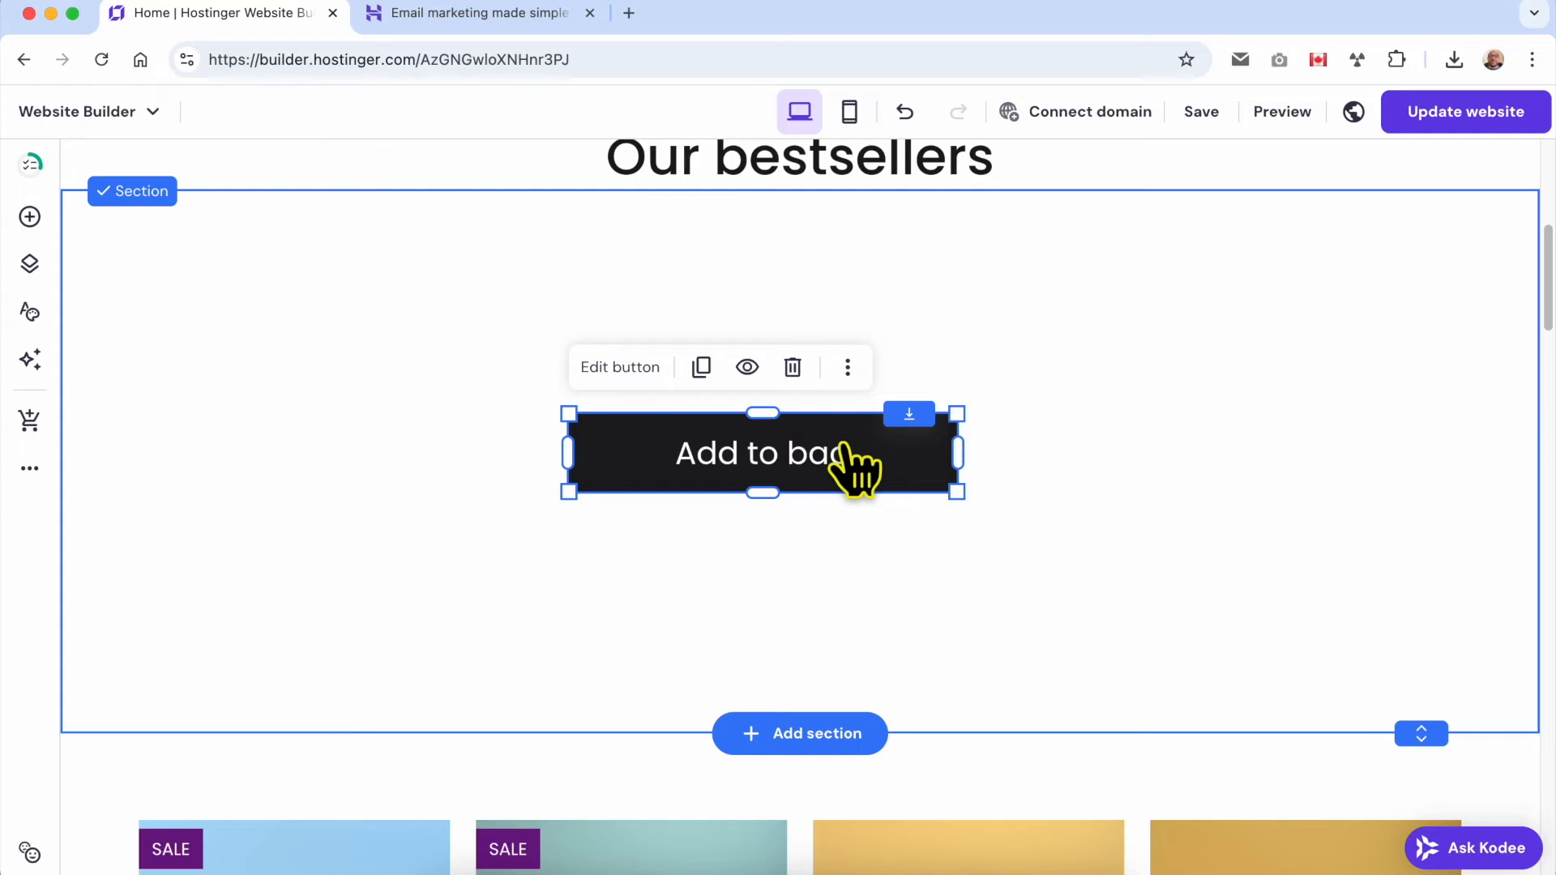
click(793, 367)
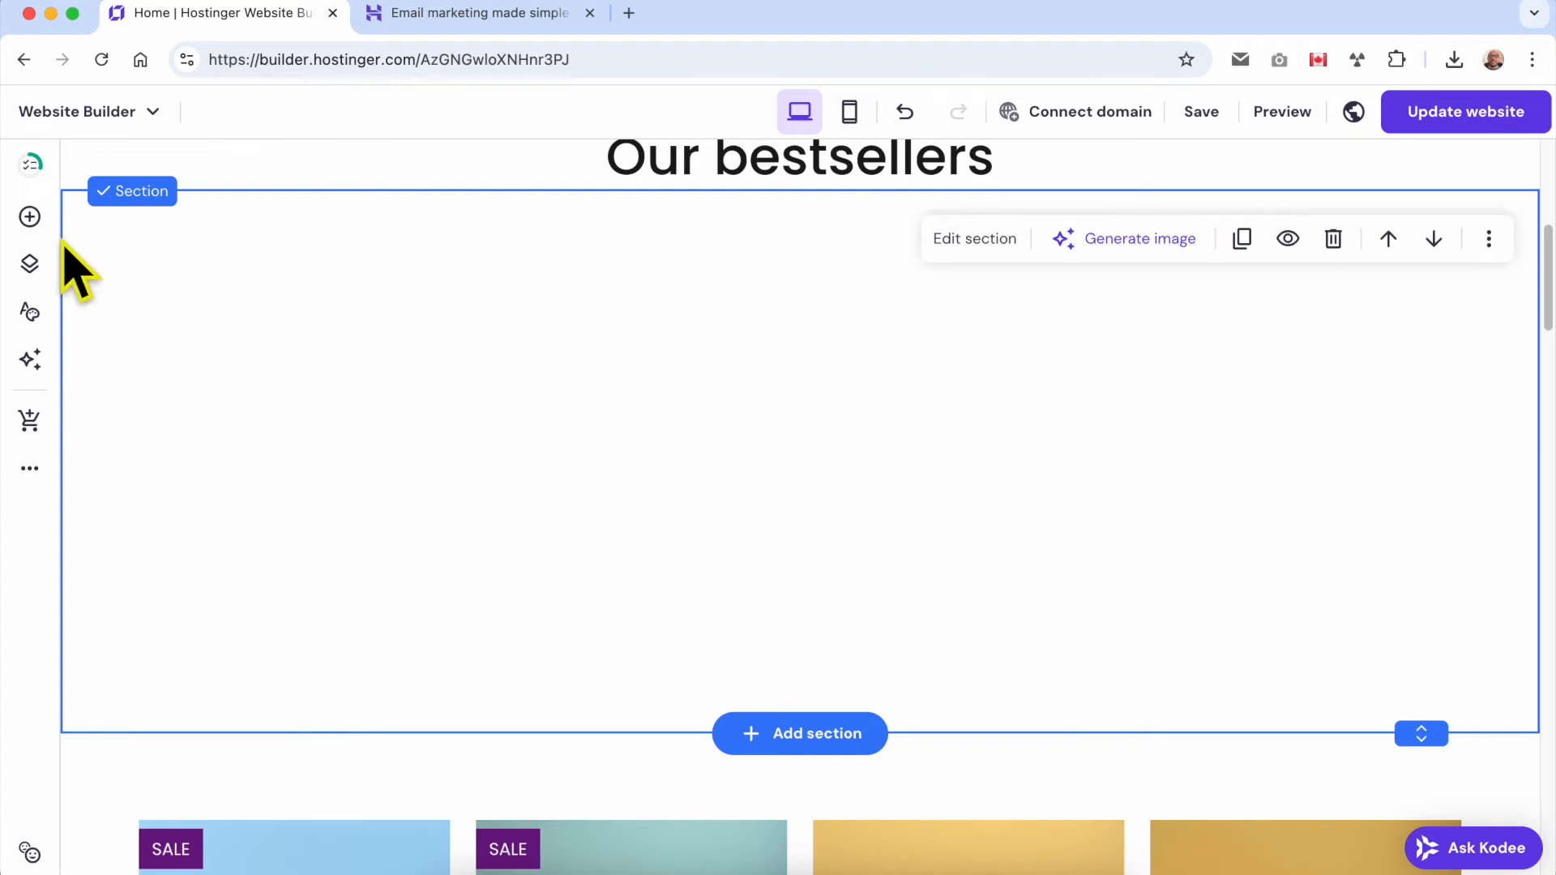
Place a gallery element in the empty section below the "Our bestsellers" heading.
scroll(73, 260, up, 2)
click(29, 216)
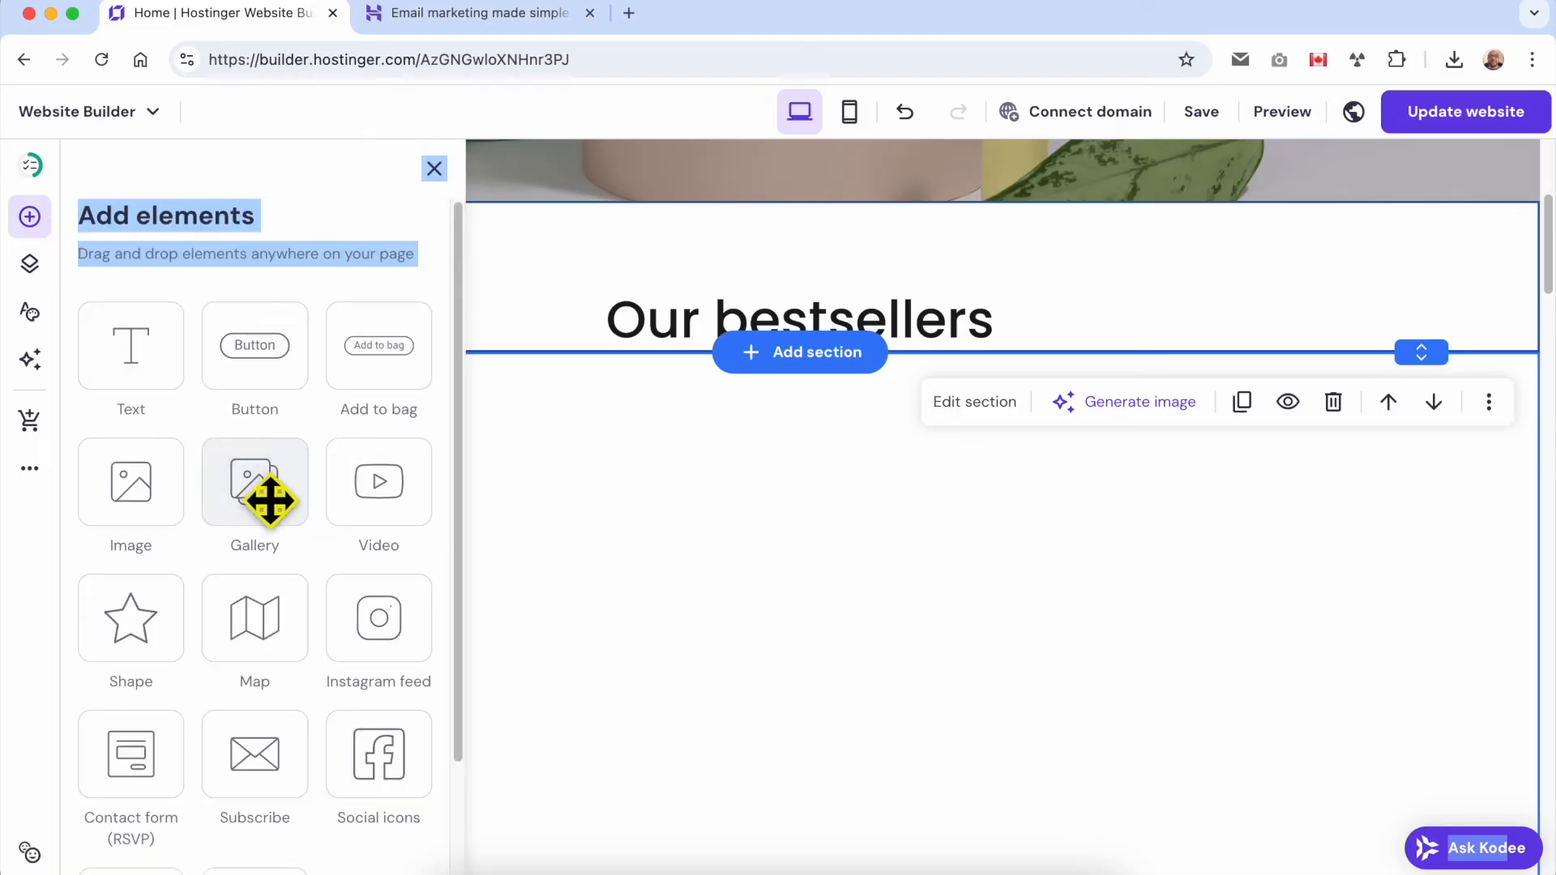
drag(257, 487, 708, 583)
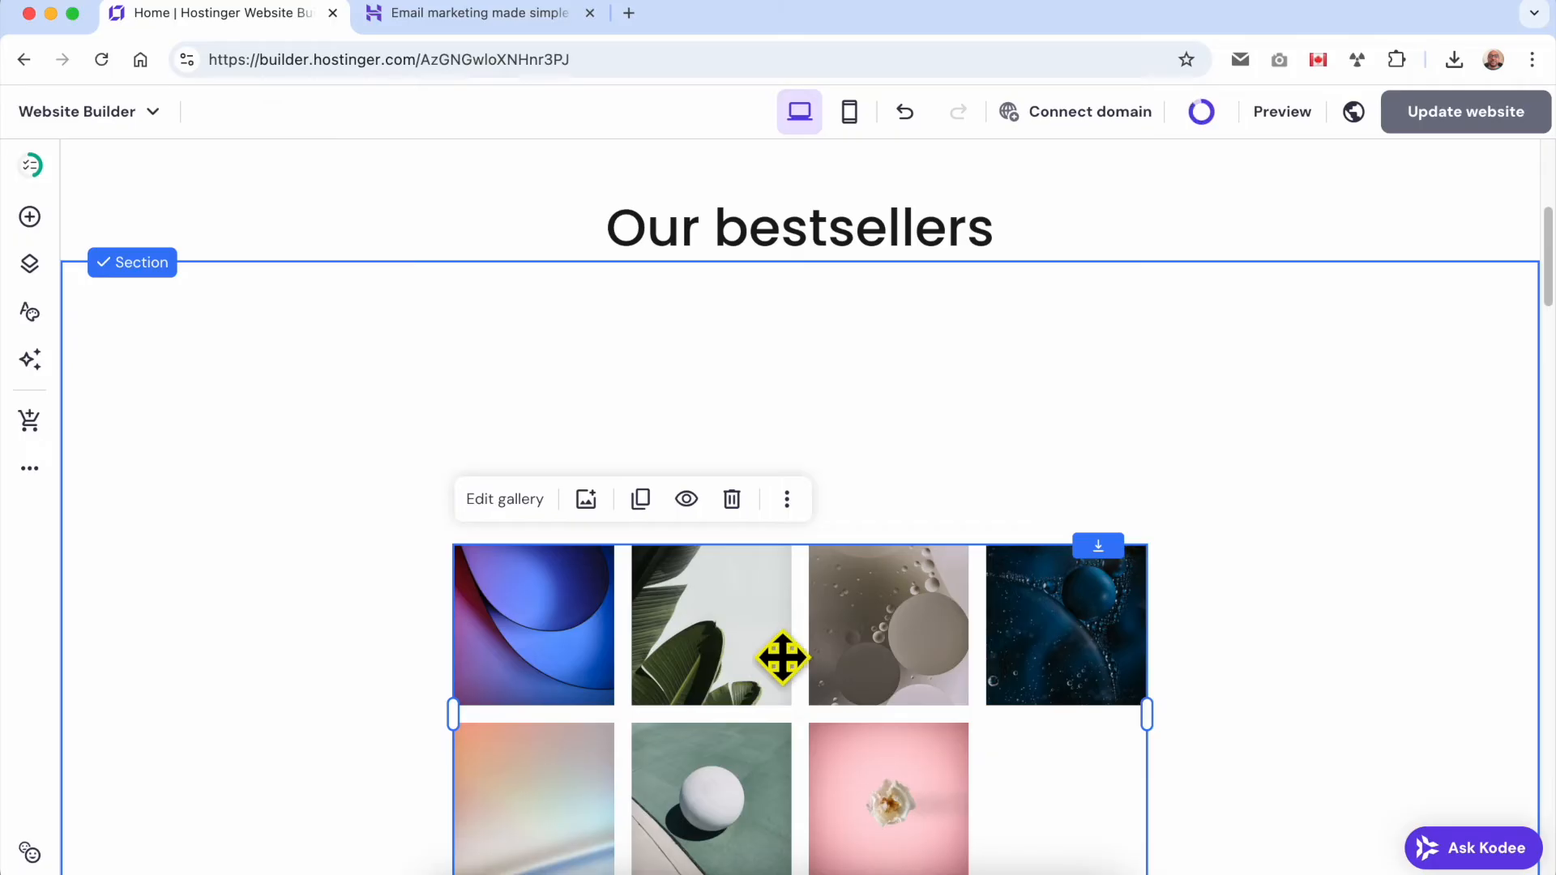
Try the gallery's Masonry layout, switch back to Grid, and set the gap between photos to 14 px.
click(490, 519)
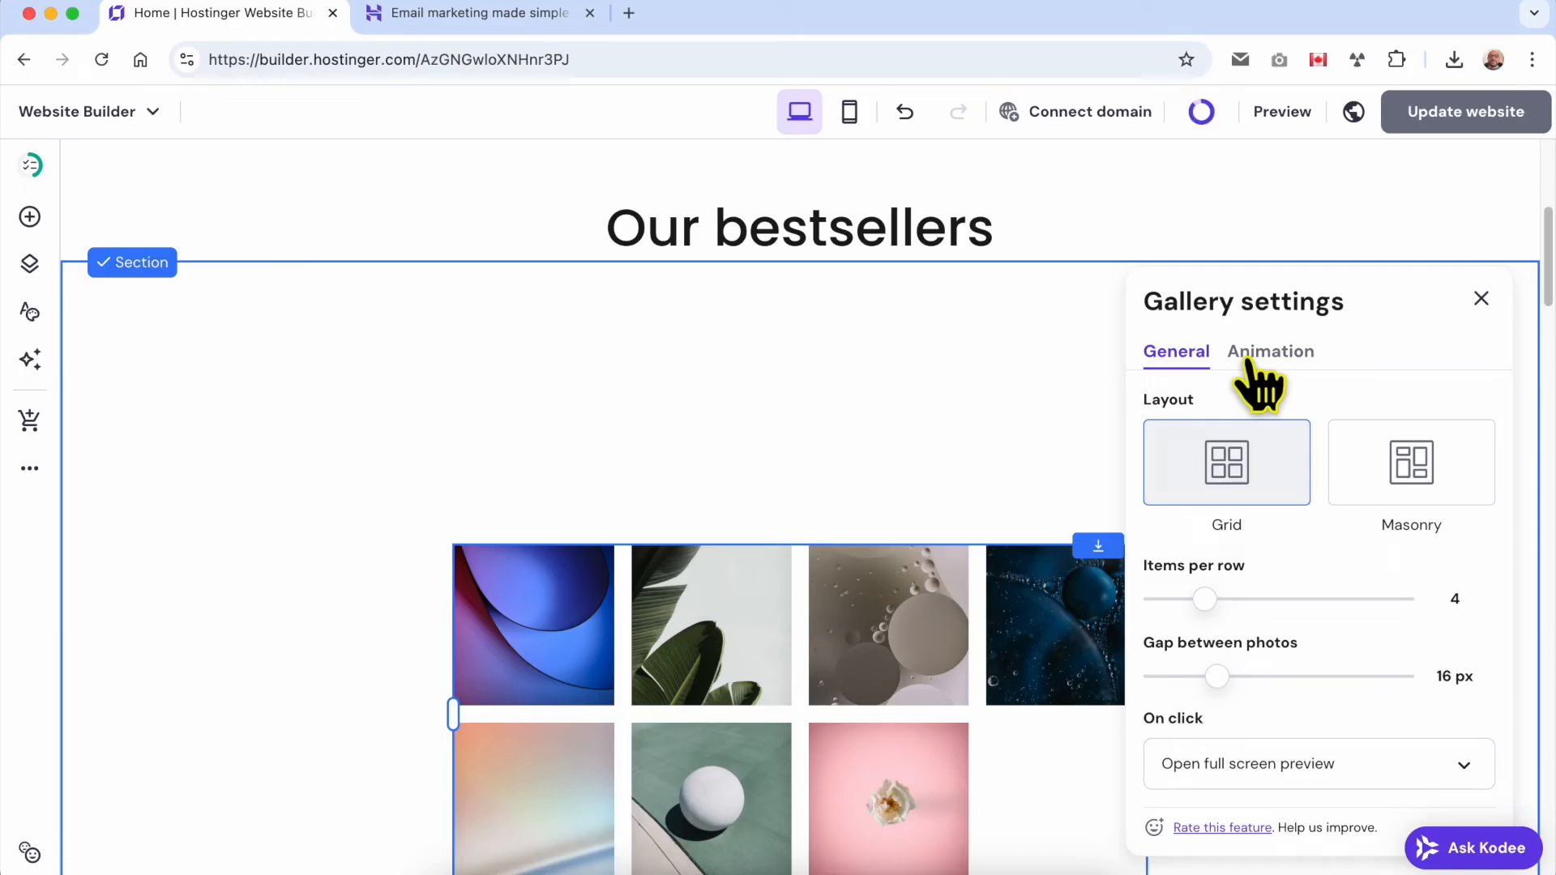
click(1392, 490)
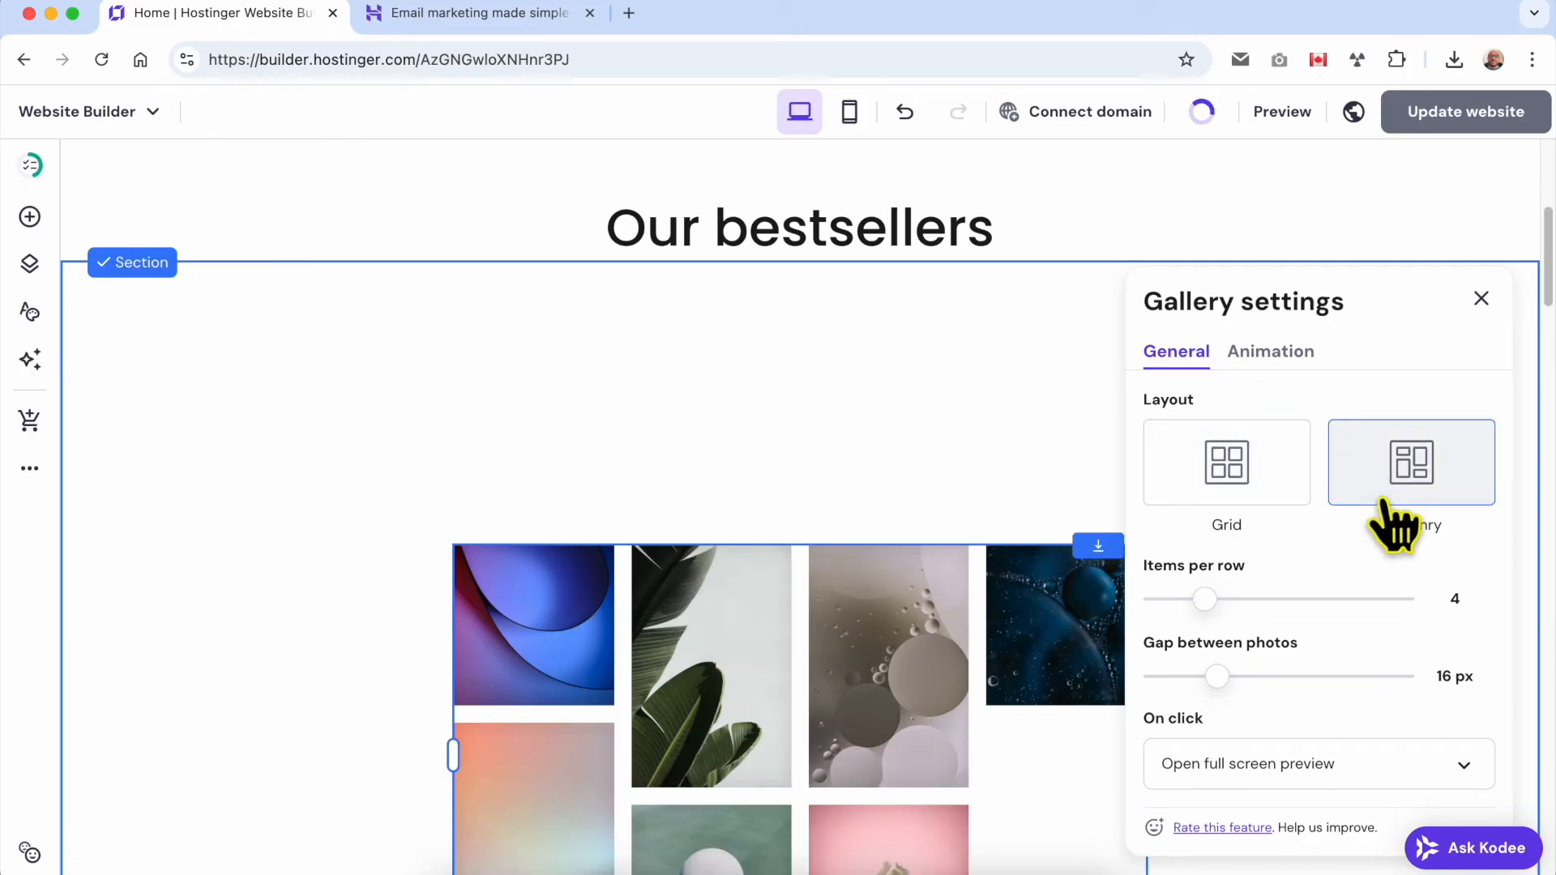
click(1244, 486)
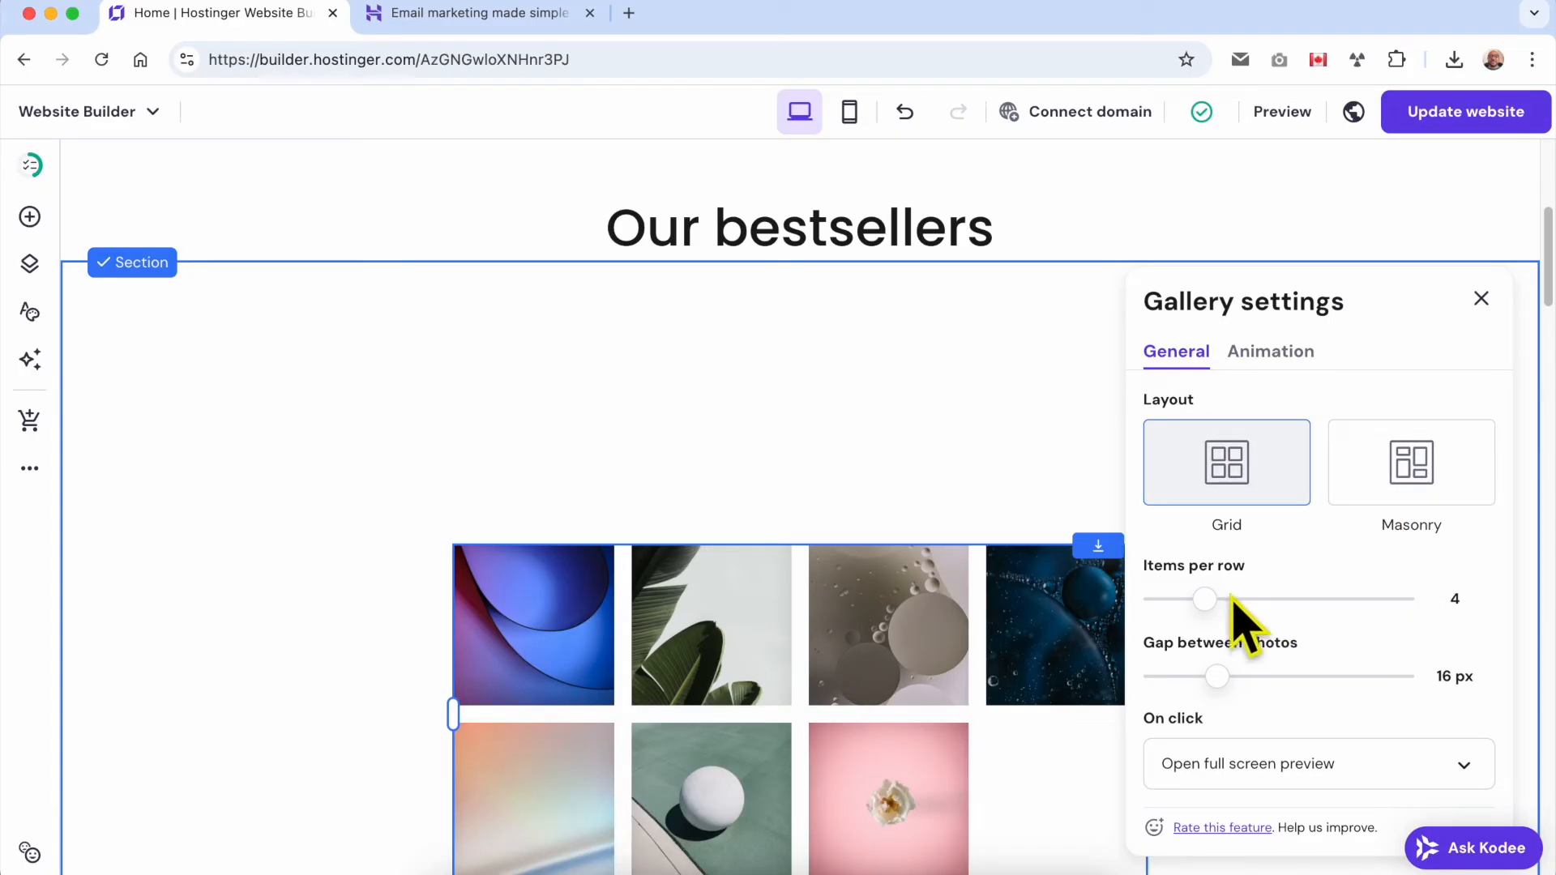
mouse_move(1209, 597)
mouse_down()
mouse_move(1243, 595)
mouse_move(1204, 598)
mouse_up()
mouse_move(1217, 676)
mouse_down()
mouse_move(1232, 684)
mouse_move(1196, 679)
mouse_move(1209, 677)
mouse_up()
click(1307, 766)
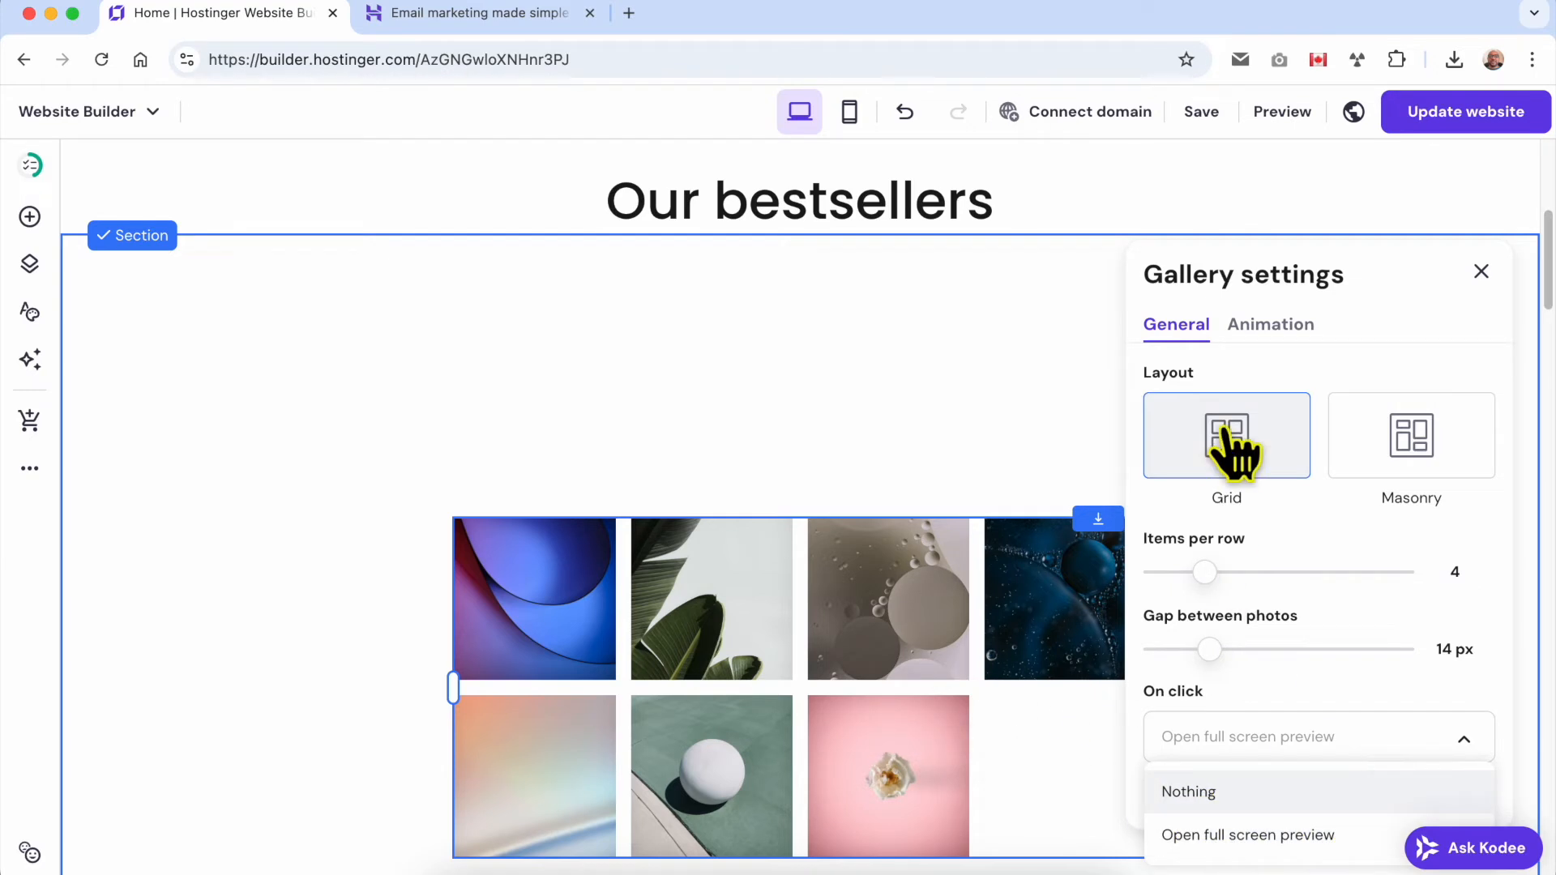
Try the Fade and Scale animations on the gallery, then set it to No animation.
click(1261, 328)
click(1396, 406)
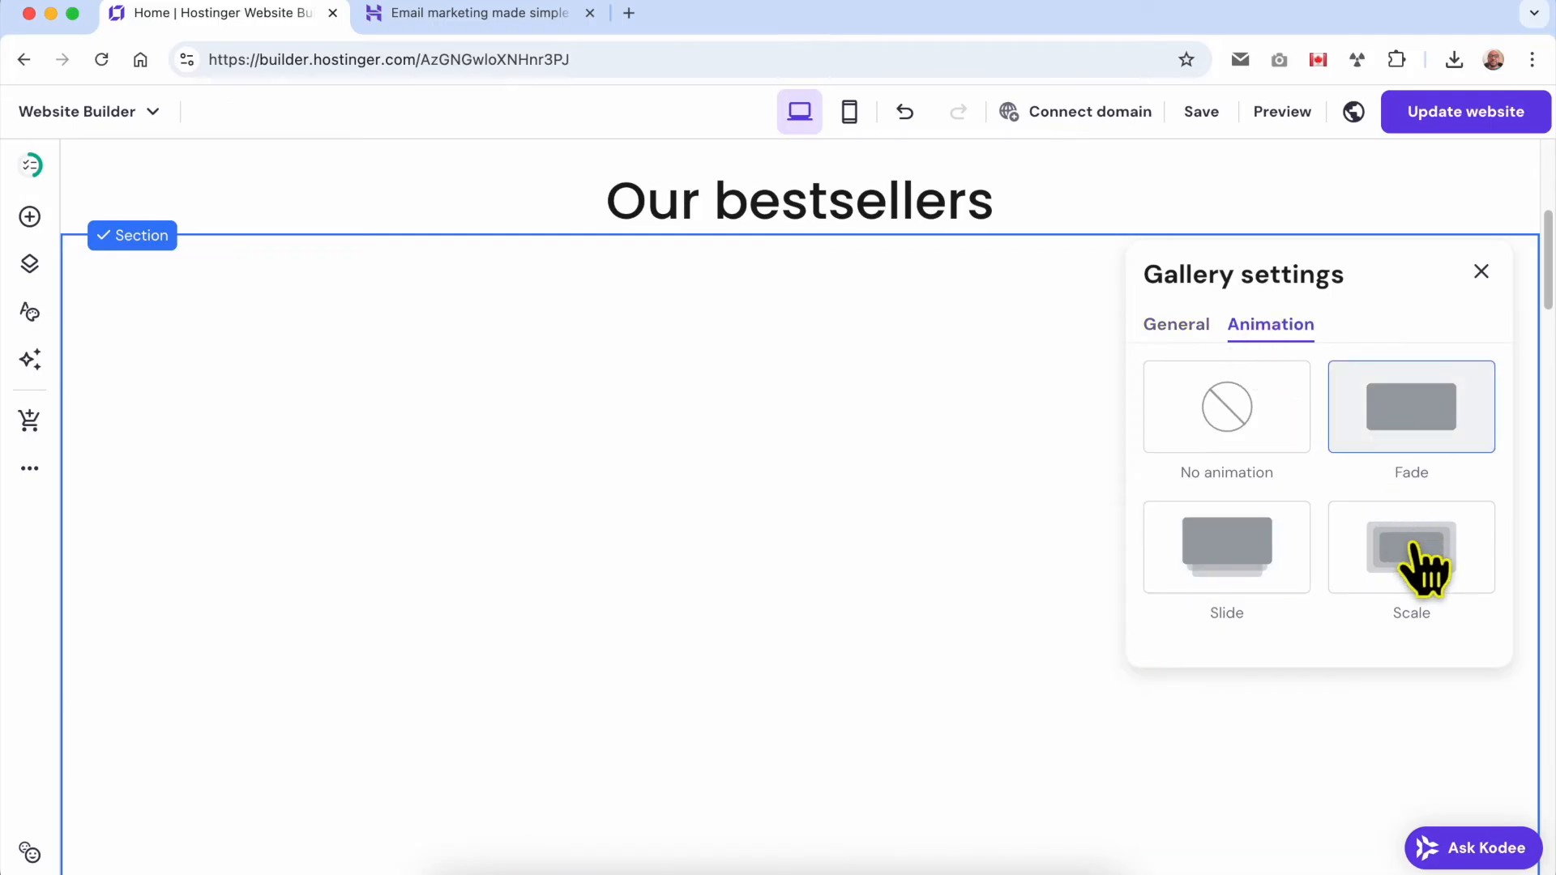
click(1434, 571)
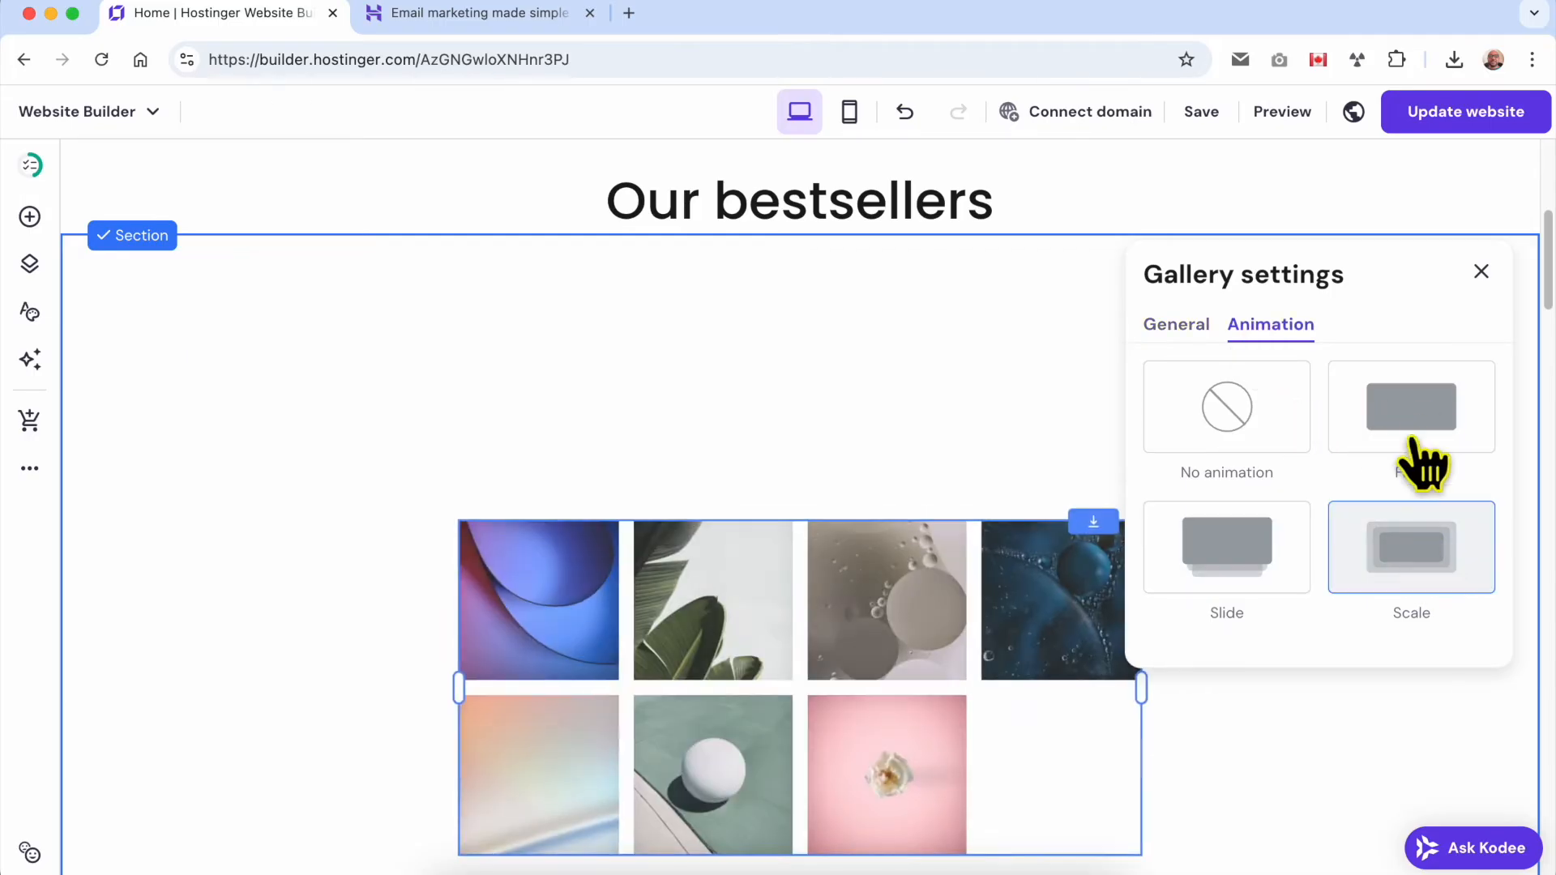
click(1220, 401)
click(1483, 276)
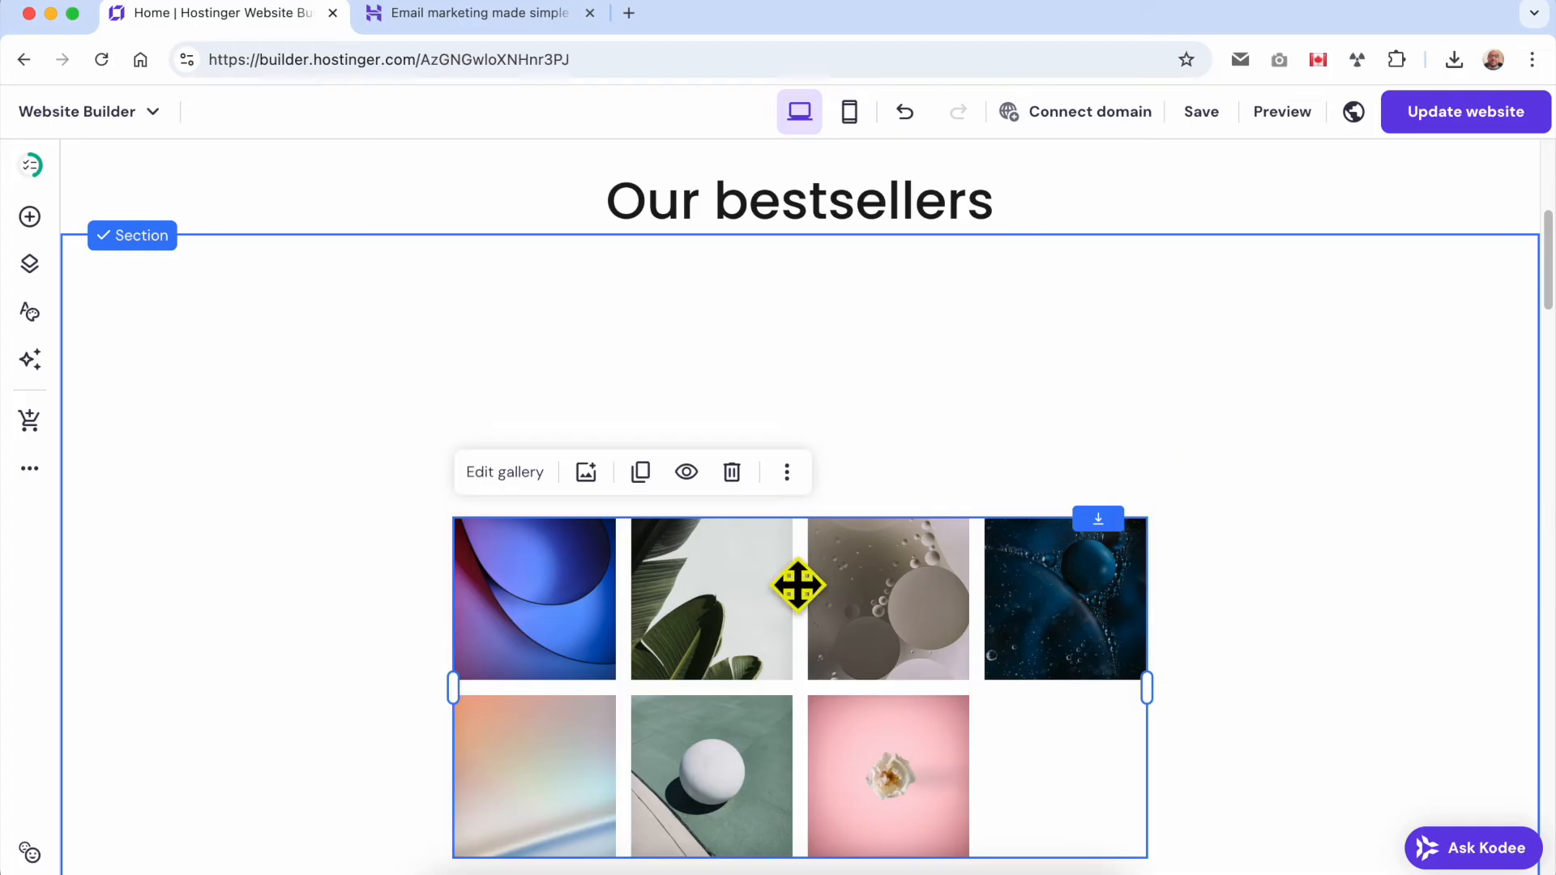
Add the orange fruit image from the media library to the gallery, then move the gallery up near the section's upper edge.
click(587, 473)
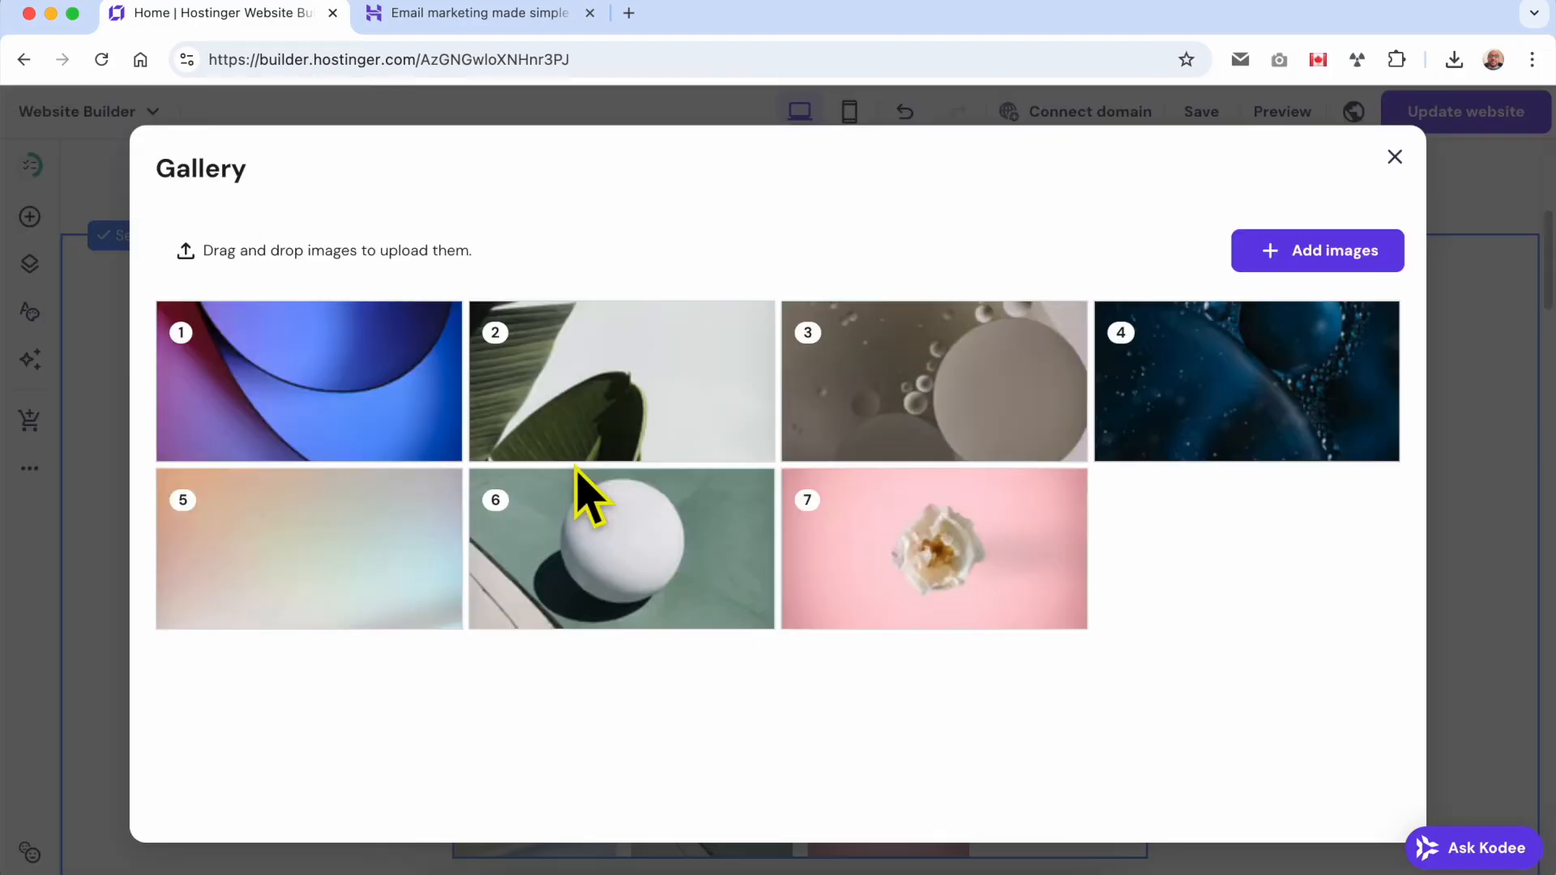
click(1322, 261)
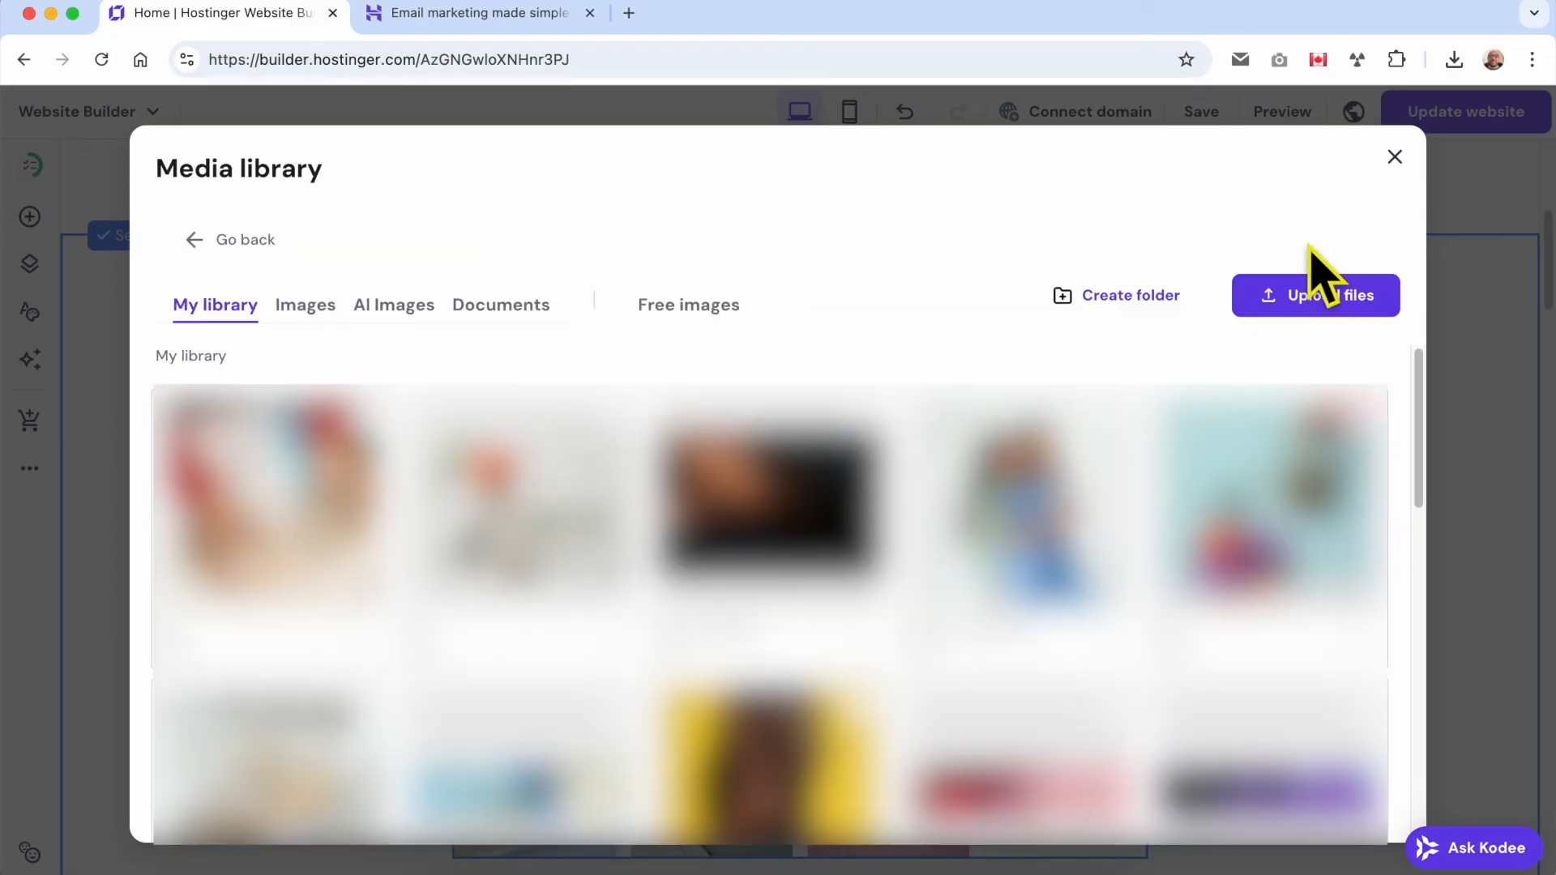
click(525, 535)
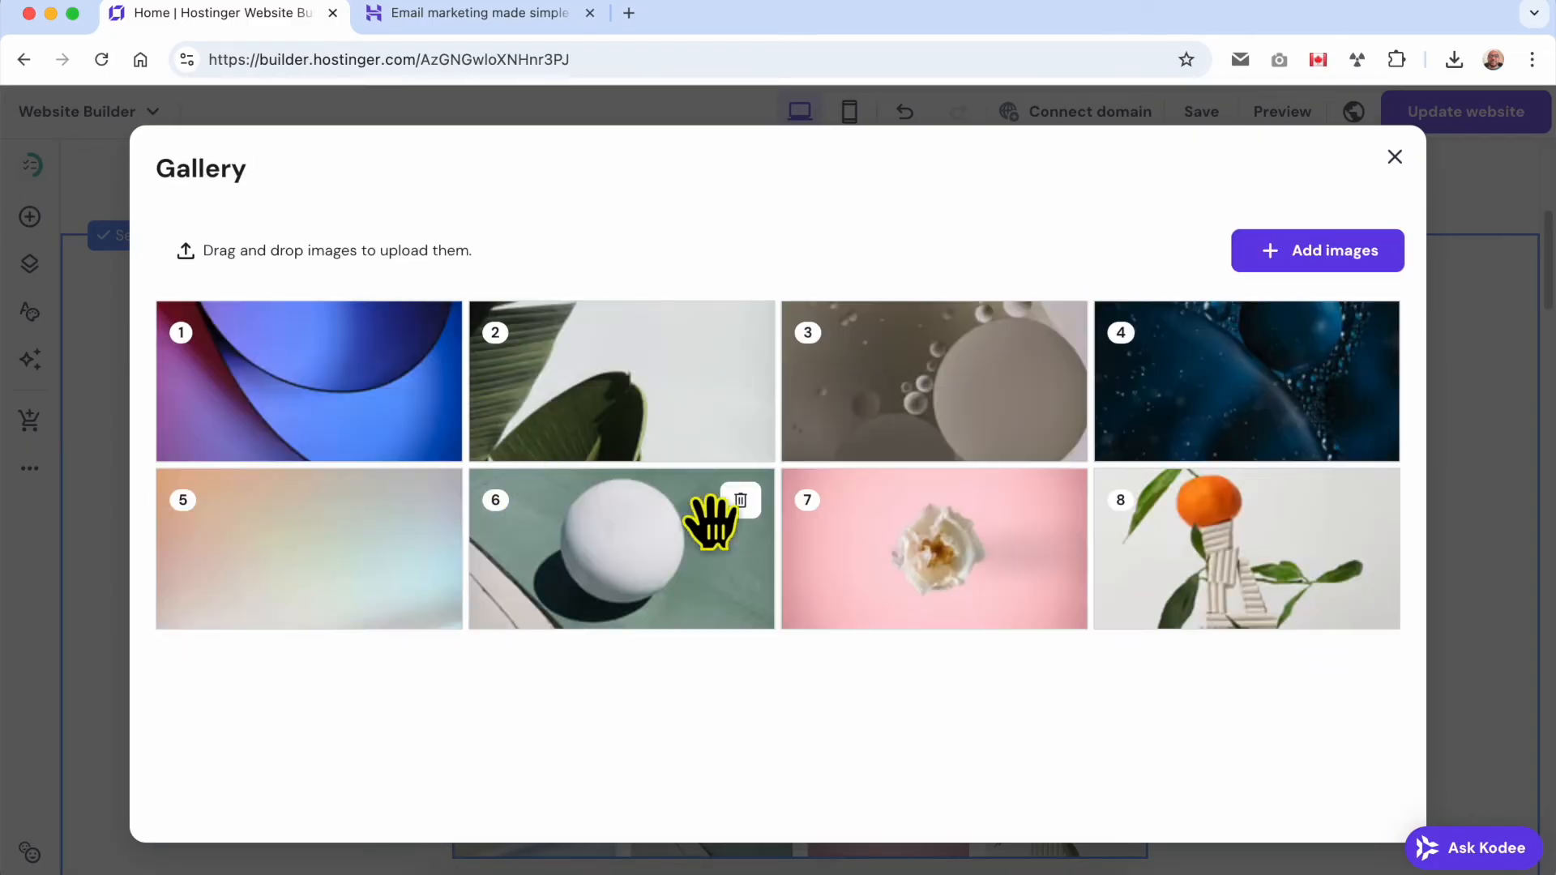
click(1395, 157)
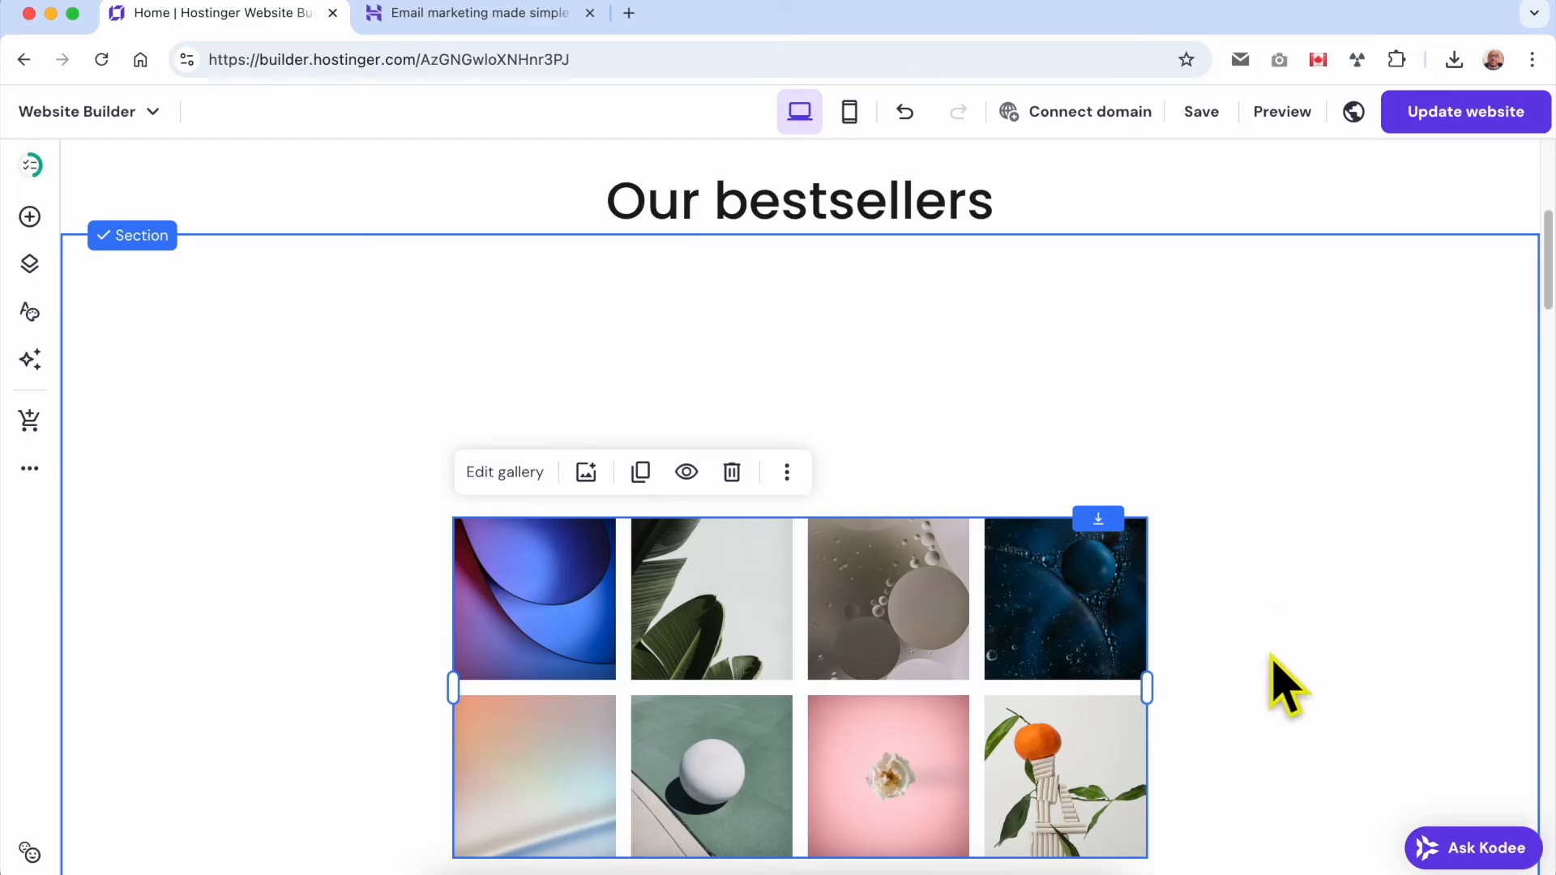
drag(886, 670, 882, 429)
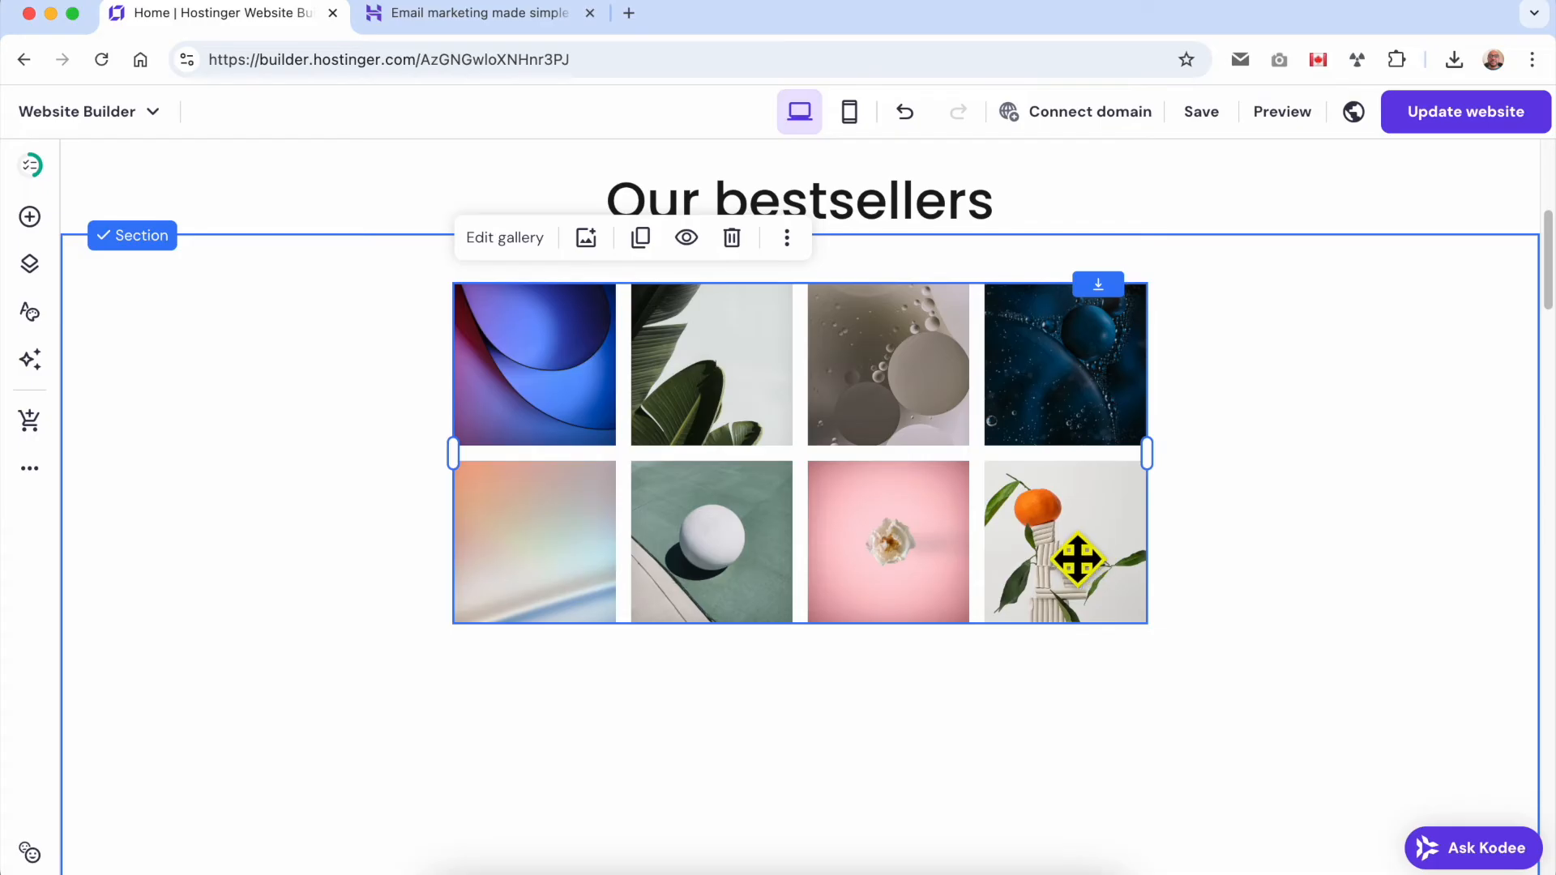
click(1233, 521)
Delete the image gallery from the section.
click(653, 354)
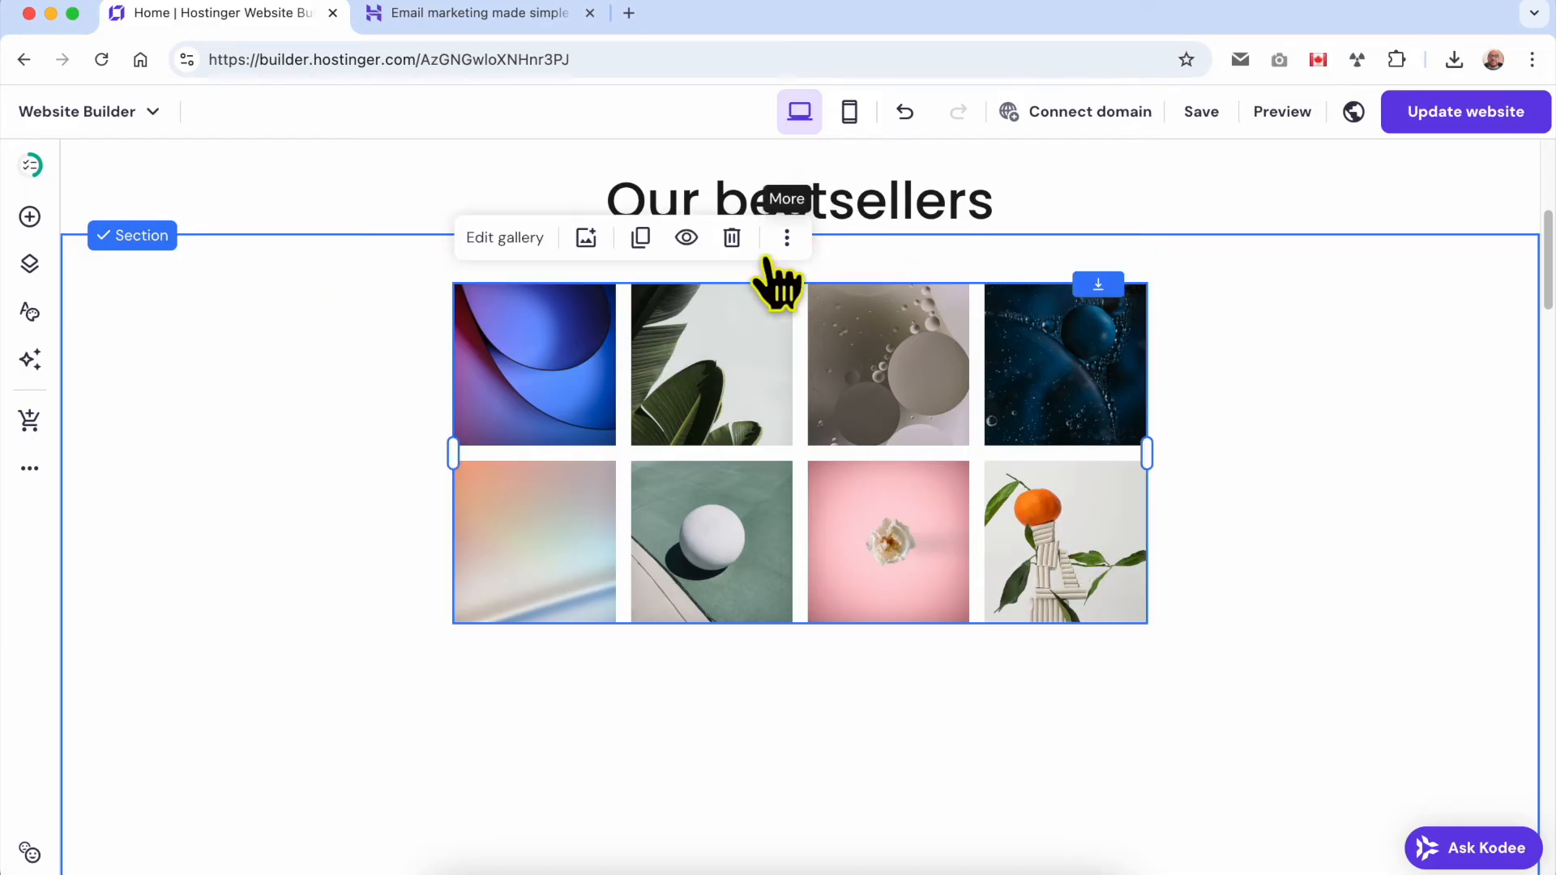
click(732, 238)
Add a video element to the empty section below the "Our bestsellers" heading and enlarge it across most of the section's width.
click(30, 216)
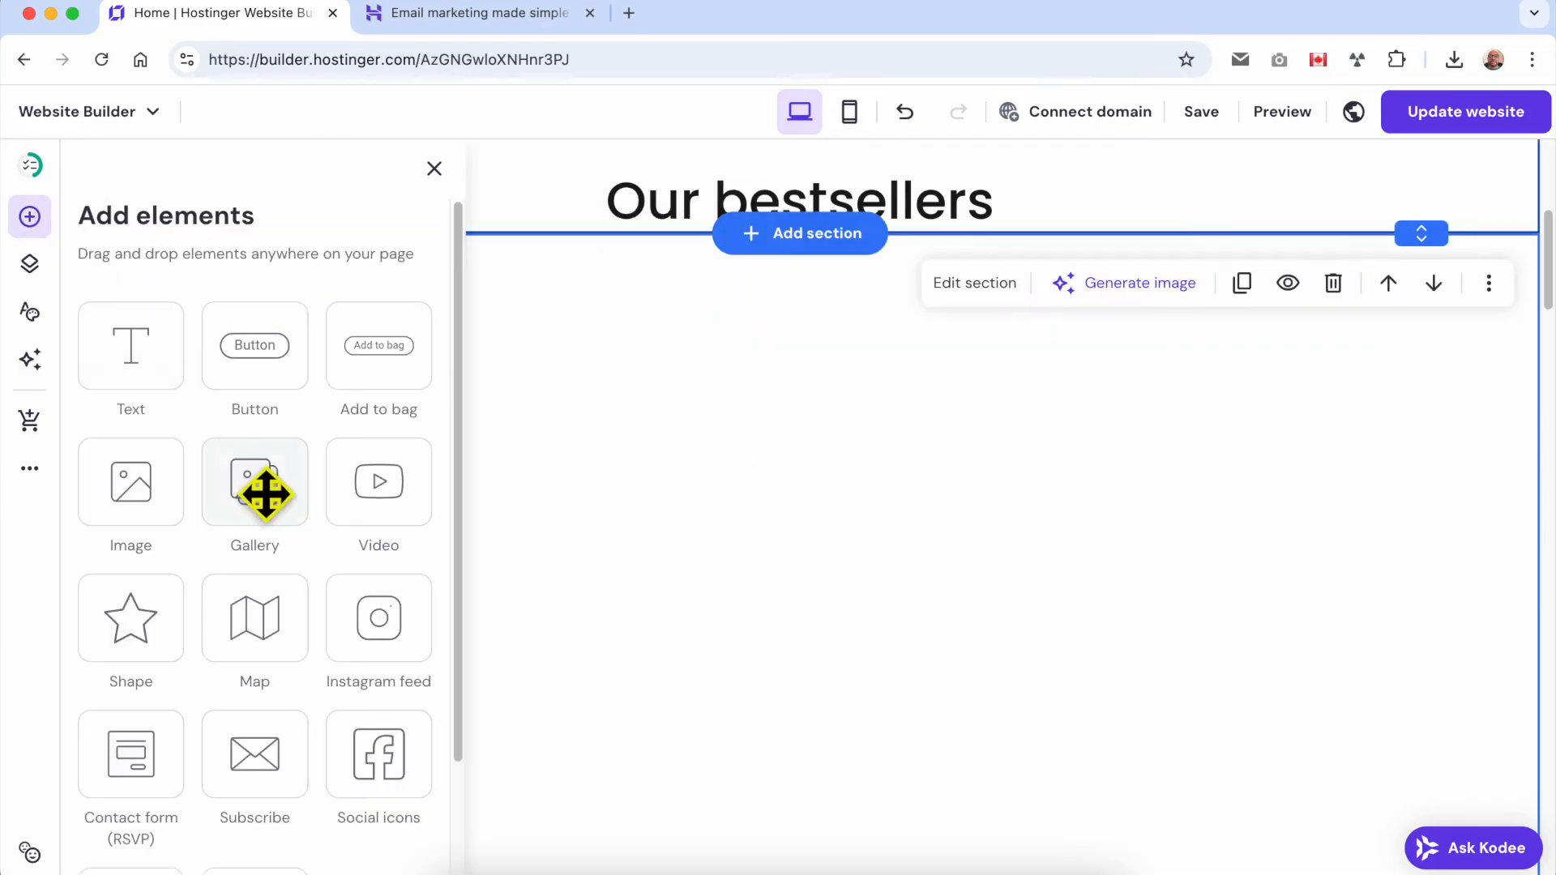
drag(387, 501, 438, 455)
drag(757, 658, 1418, 784)
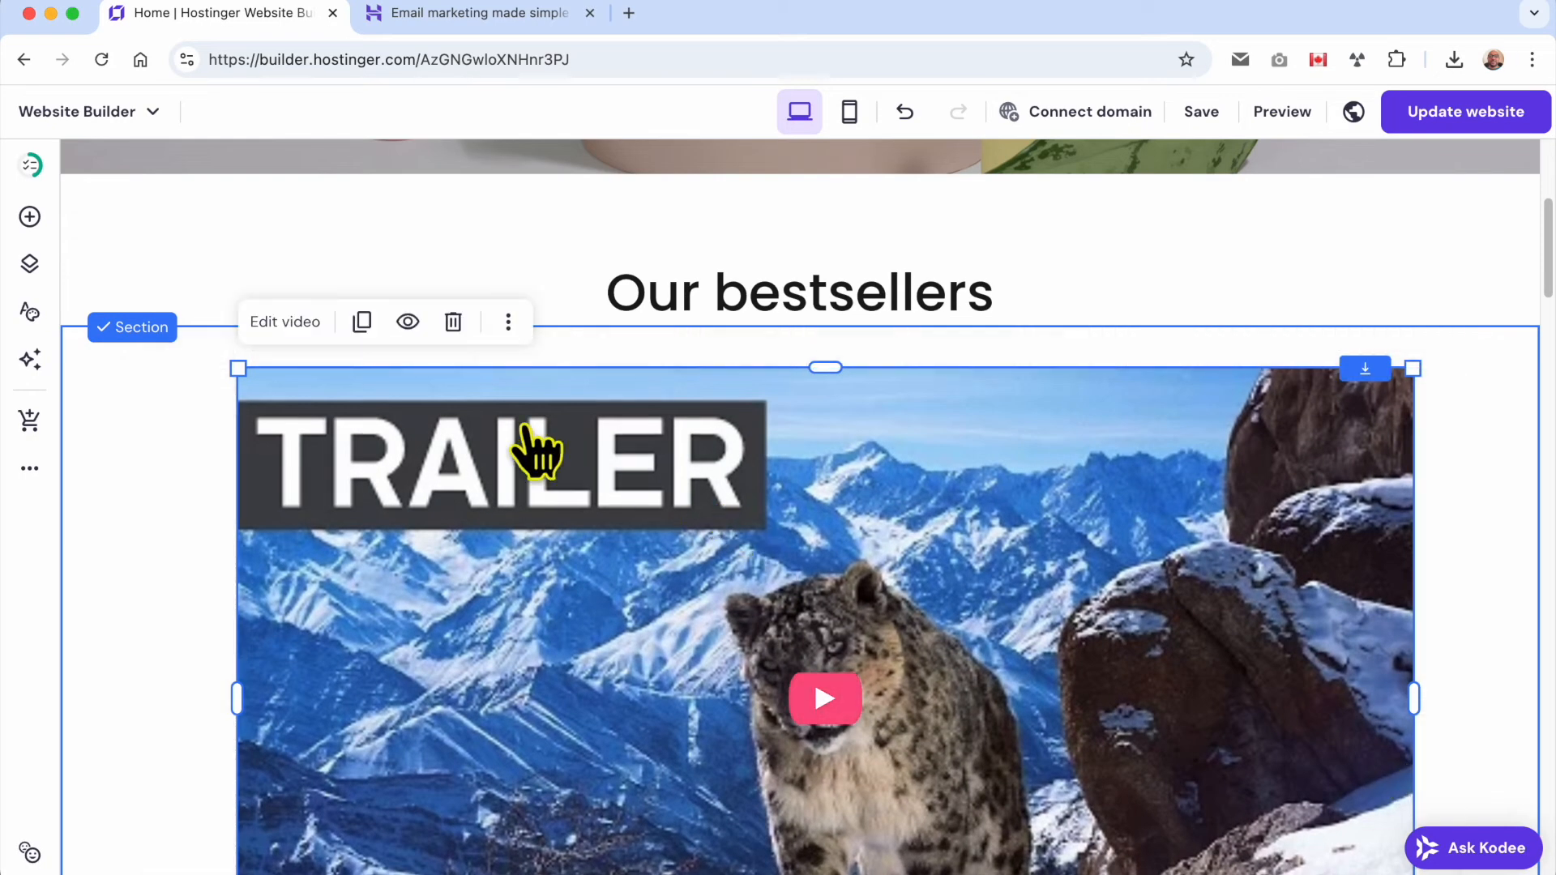
Replace the video's link with the YouTube address ending in youtube.com/watch?v=-wNsNfG8Ejw&t=1s and close its settings.
click(291, 328)
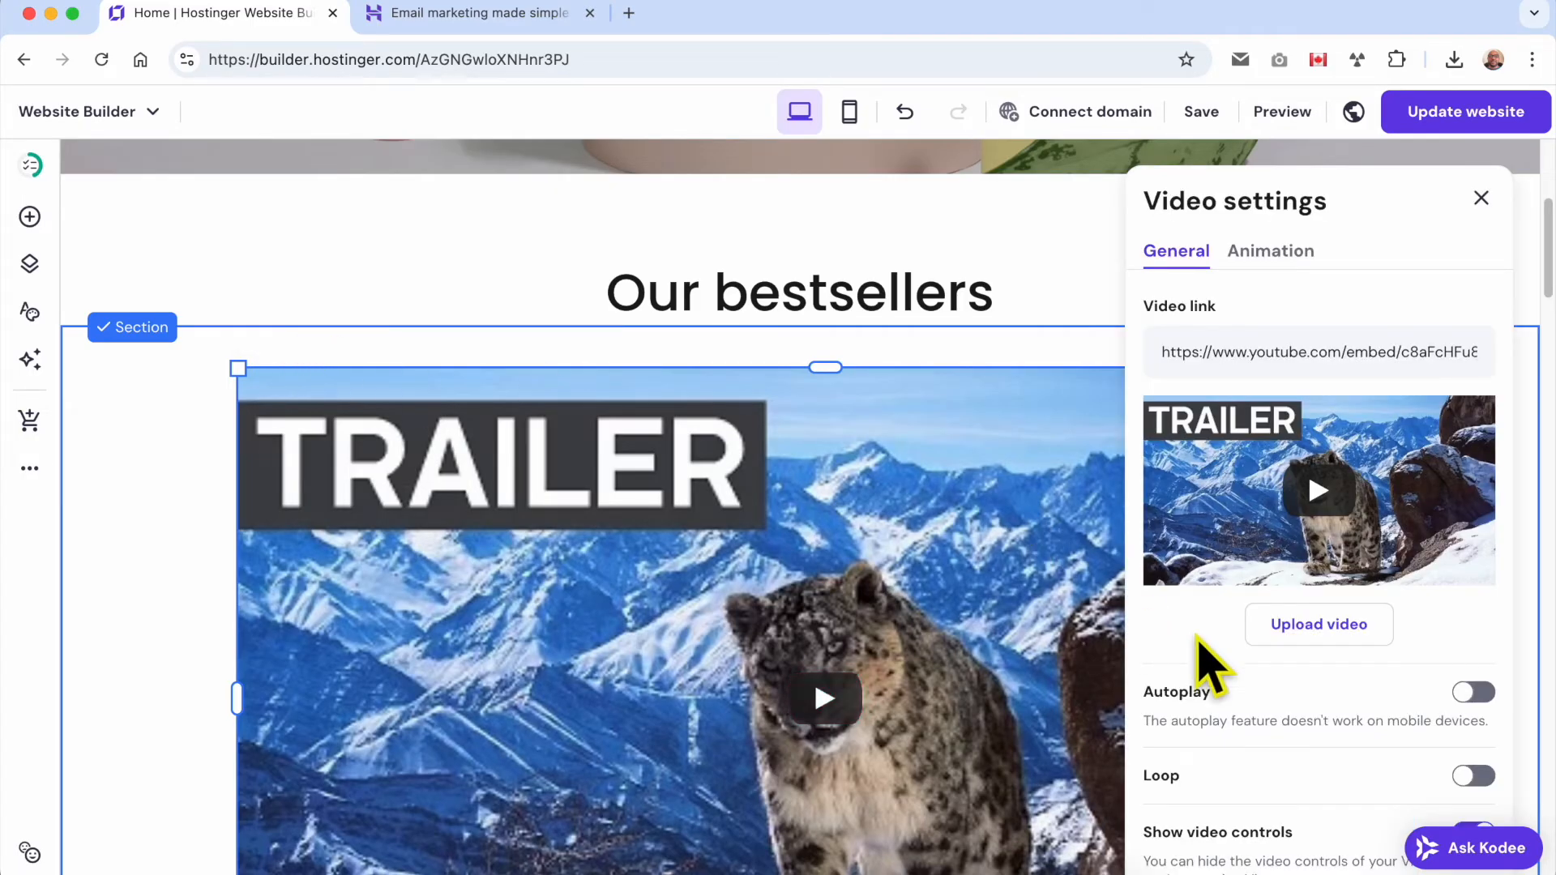
triple_click(1270, 350)
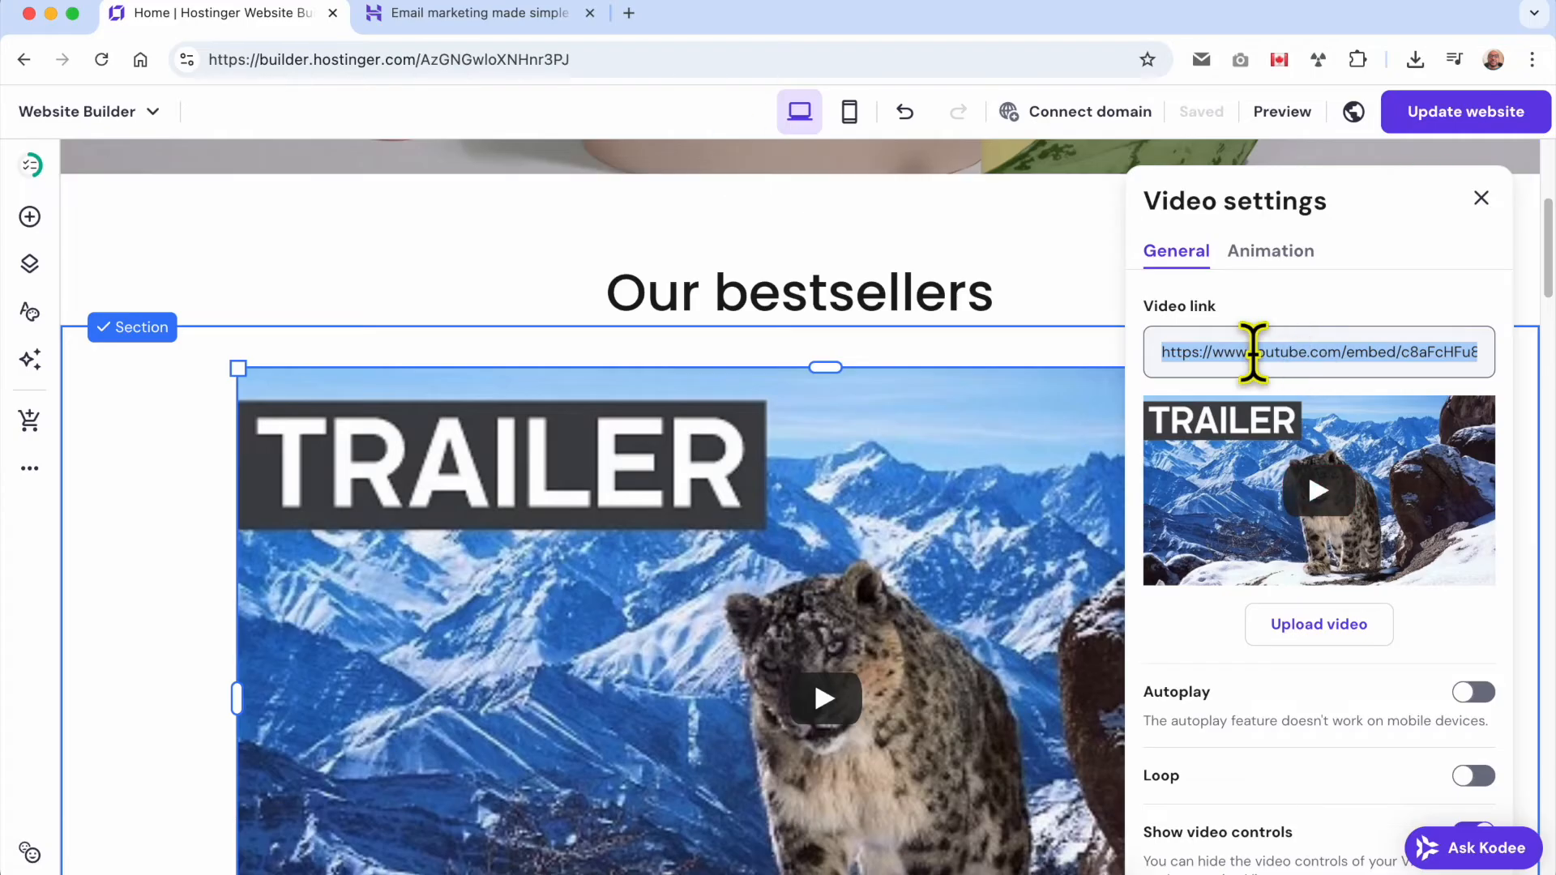
text(https://www.youtube.com/watch?v=-wNsNfG8Ejw&t=1s)
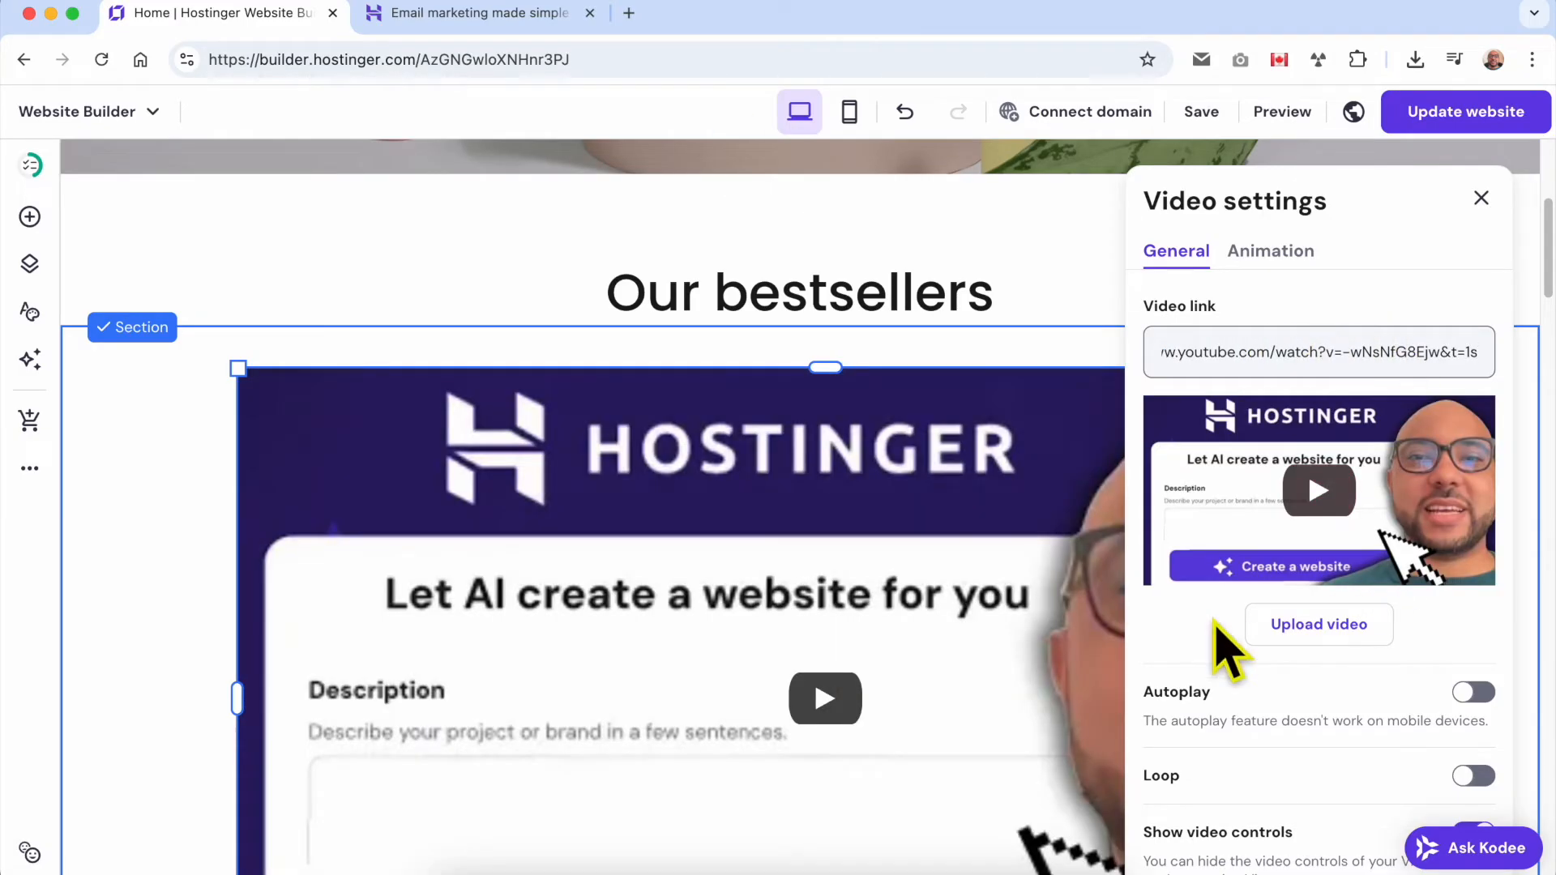
click(1481, 199)
Shrink the video to less than half its width and move it up near the section's upper edge.
drag(1412, 365, 757, 736)
drag(667, 816, 790, 430)
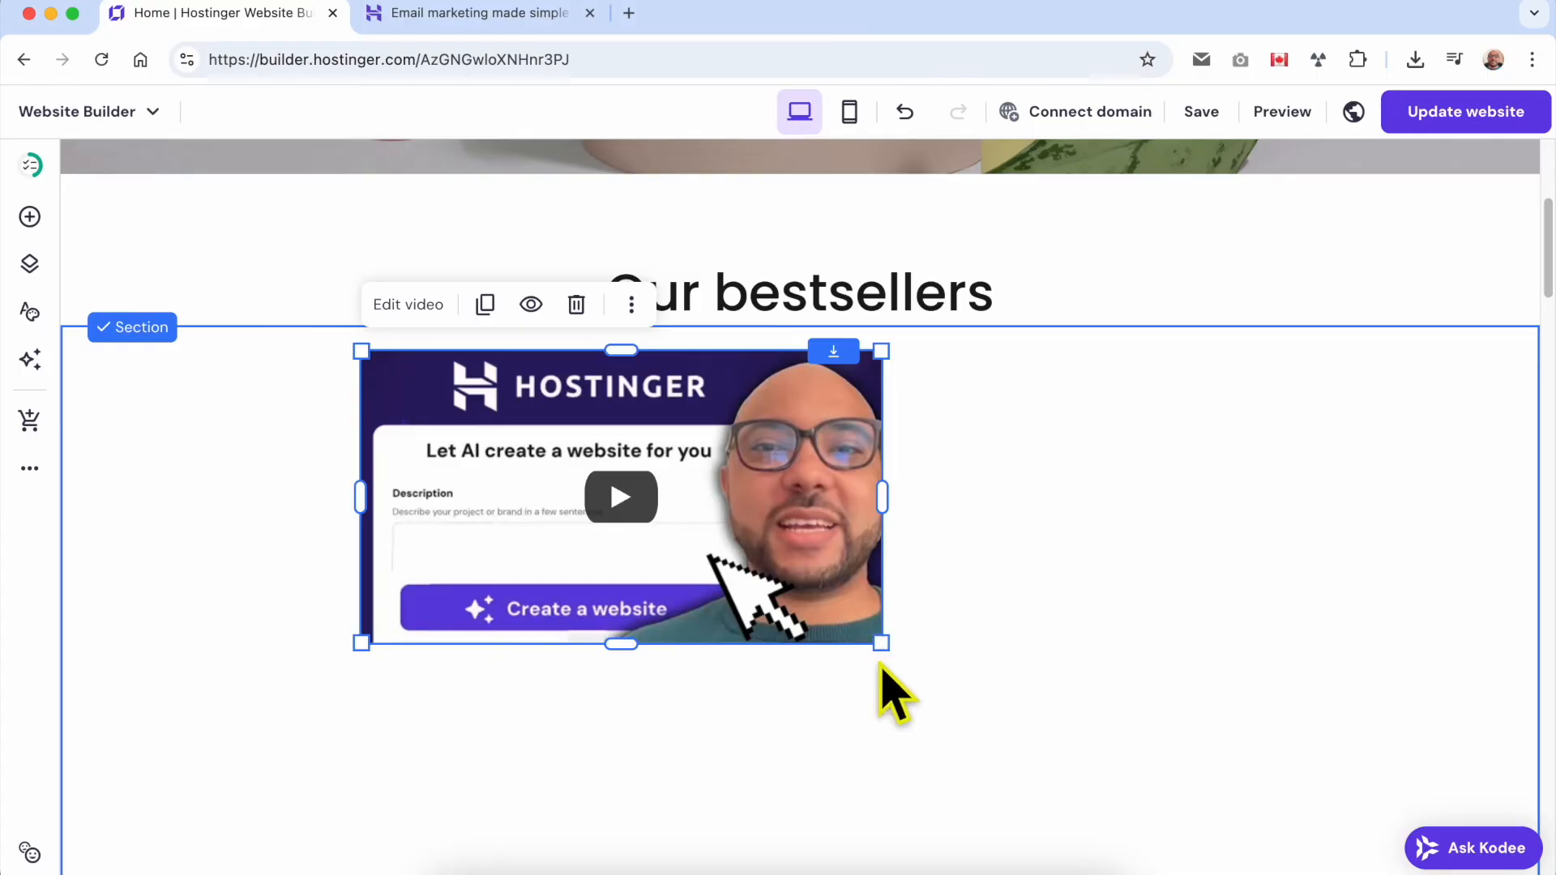
drag(870, 638, 800, 639)
Delete the video element from the section.
click(712, 479)
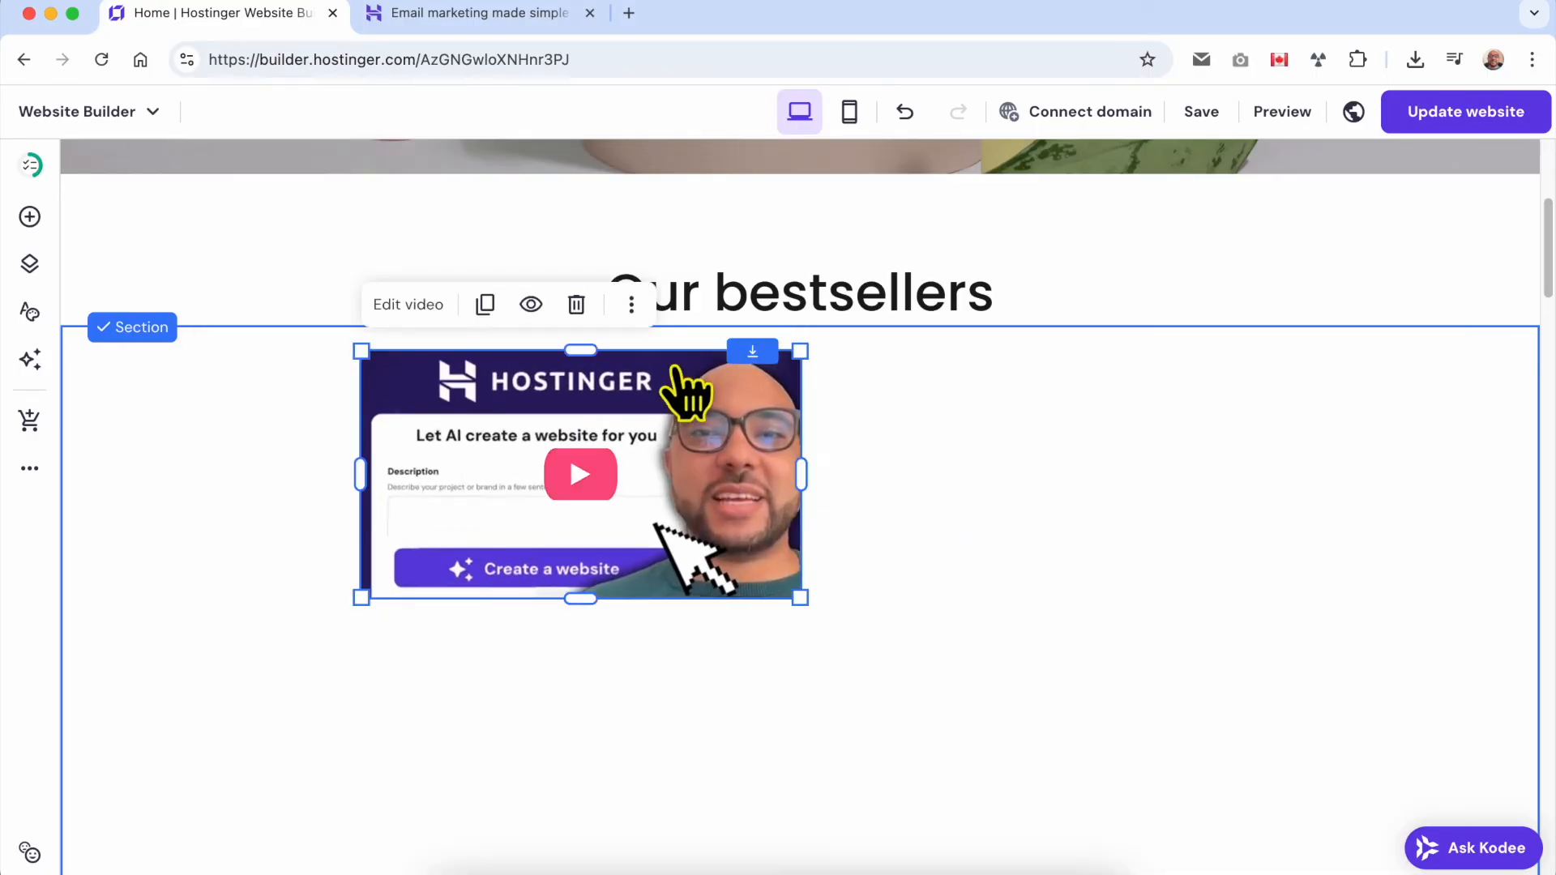
click(576, 303)
Add a shape element to the empty section and place it below the "Our bestsellers" heading, left of centre.
click(30, 219)
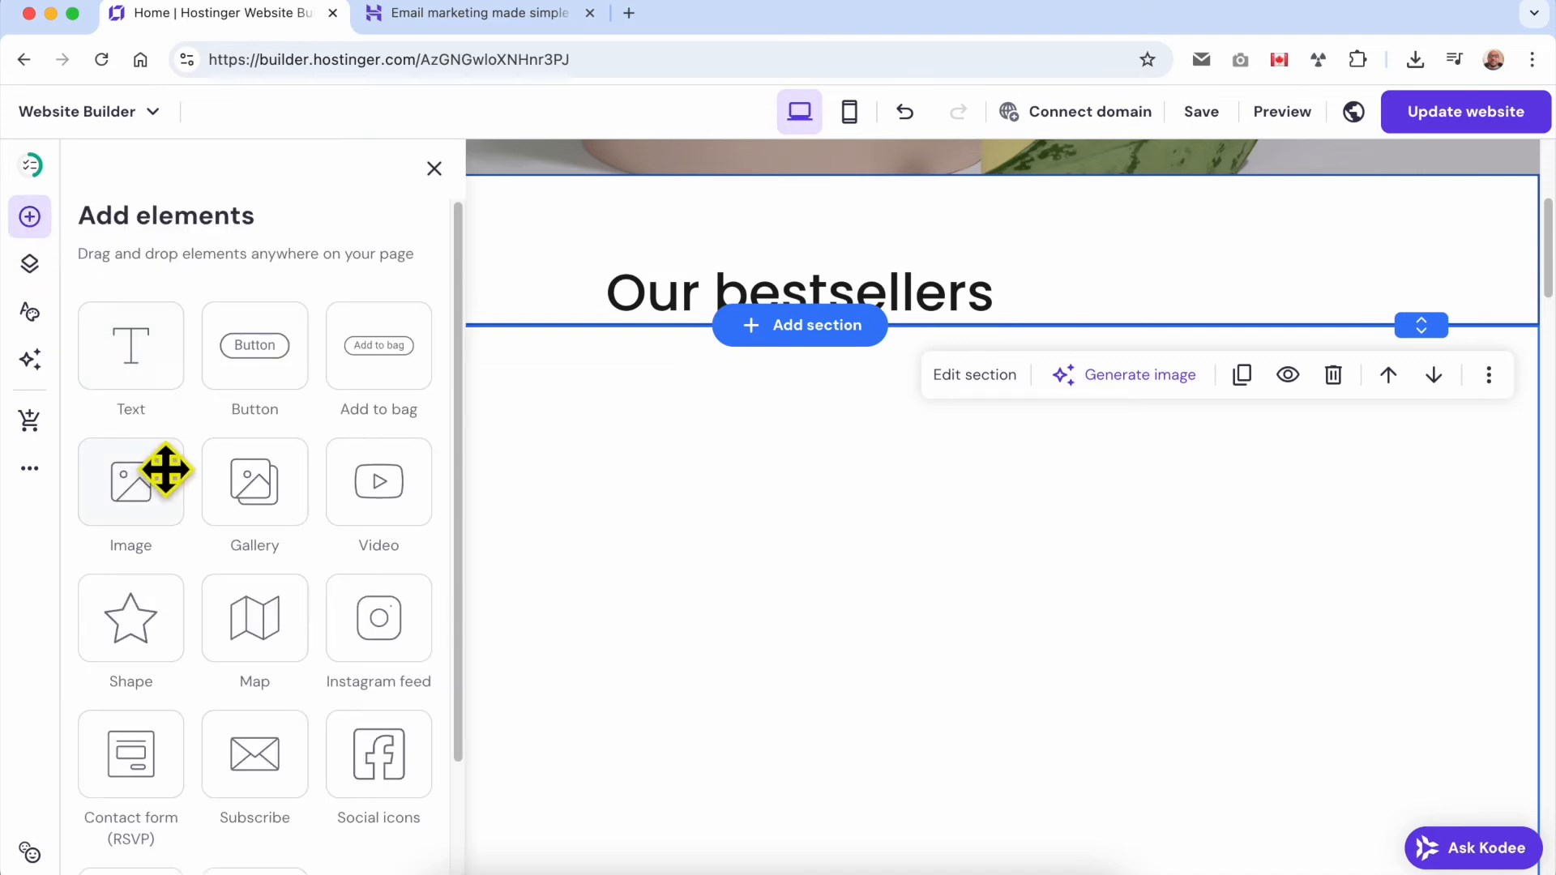
click(122, 618)
drag(733, 734, 535, 479)
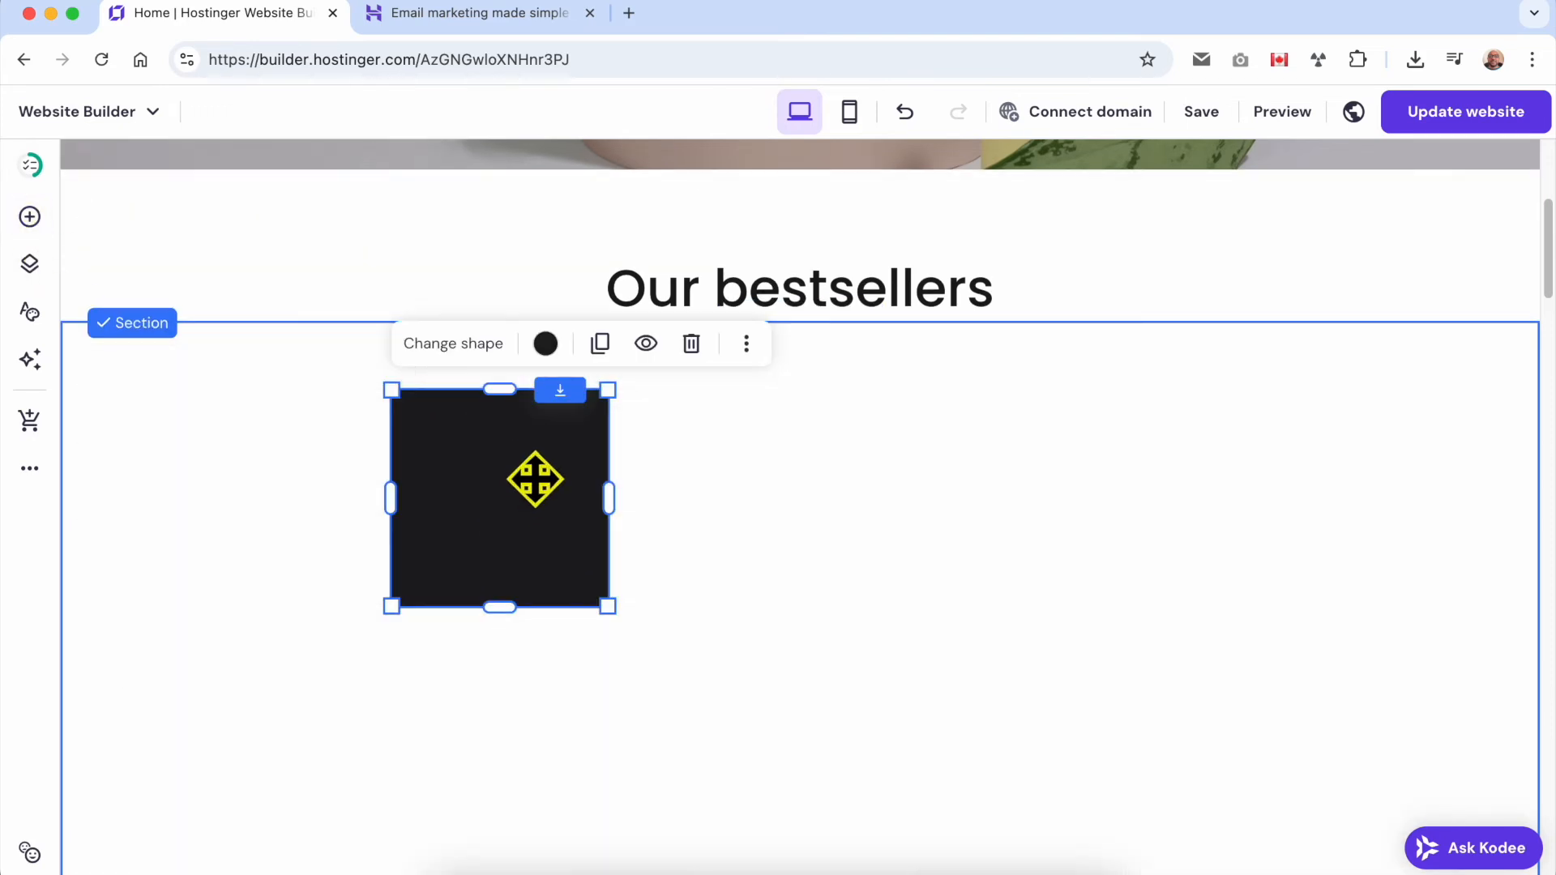
Try the circle, triangle and star shapes, then set the shape to the horizontal dashed line.
click(470, 349)
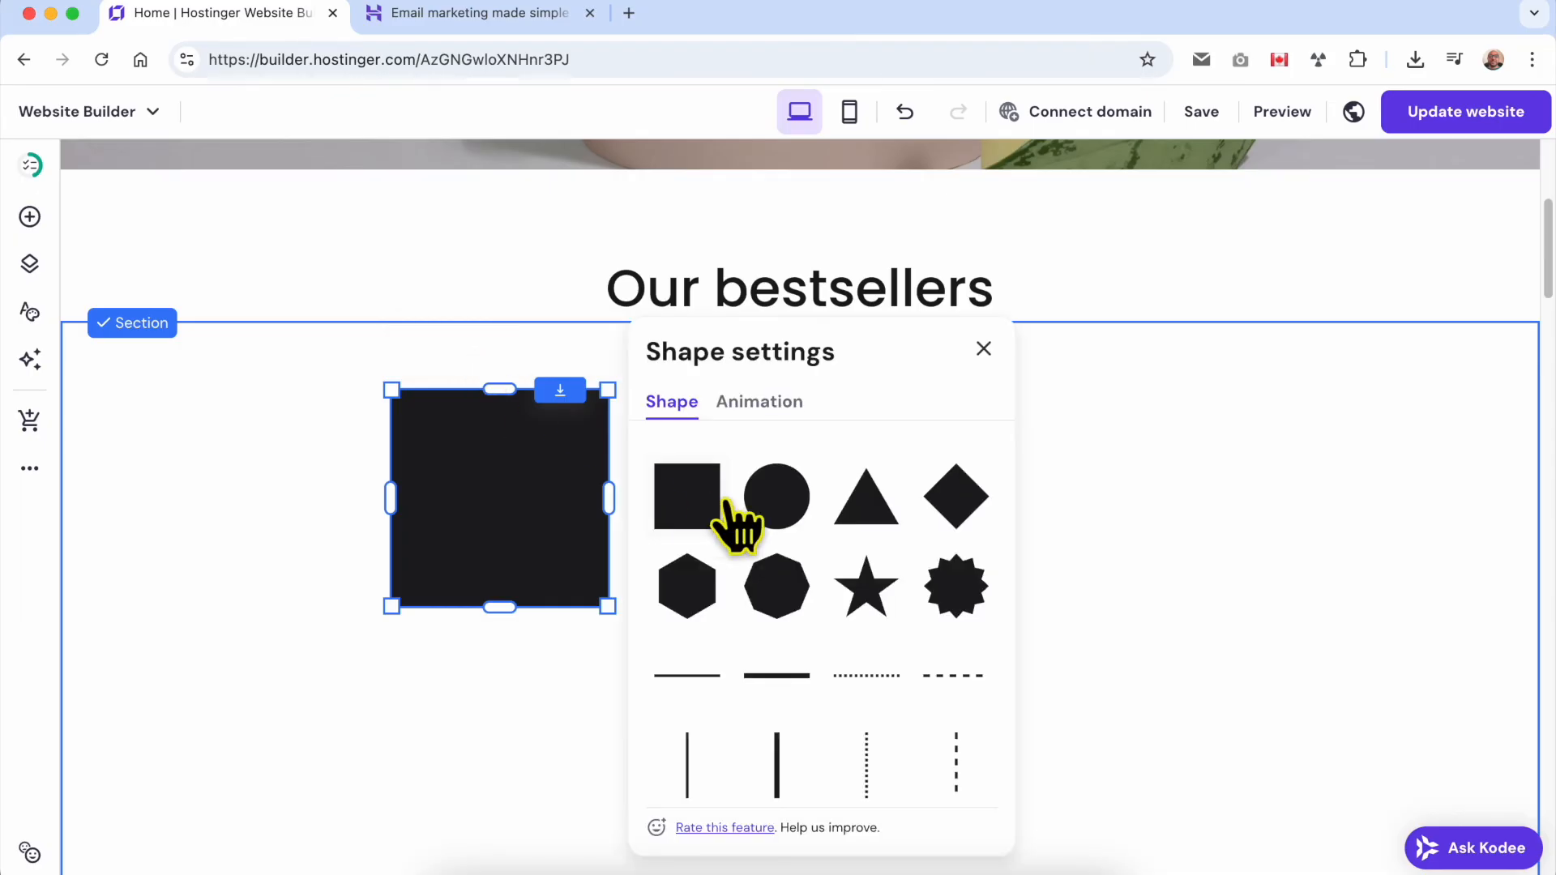
click(805, 529)
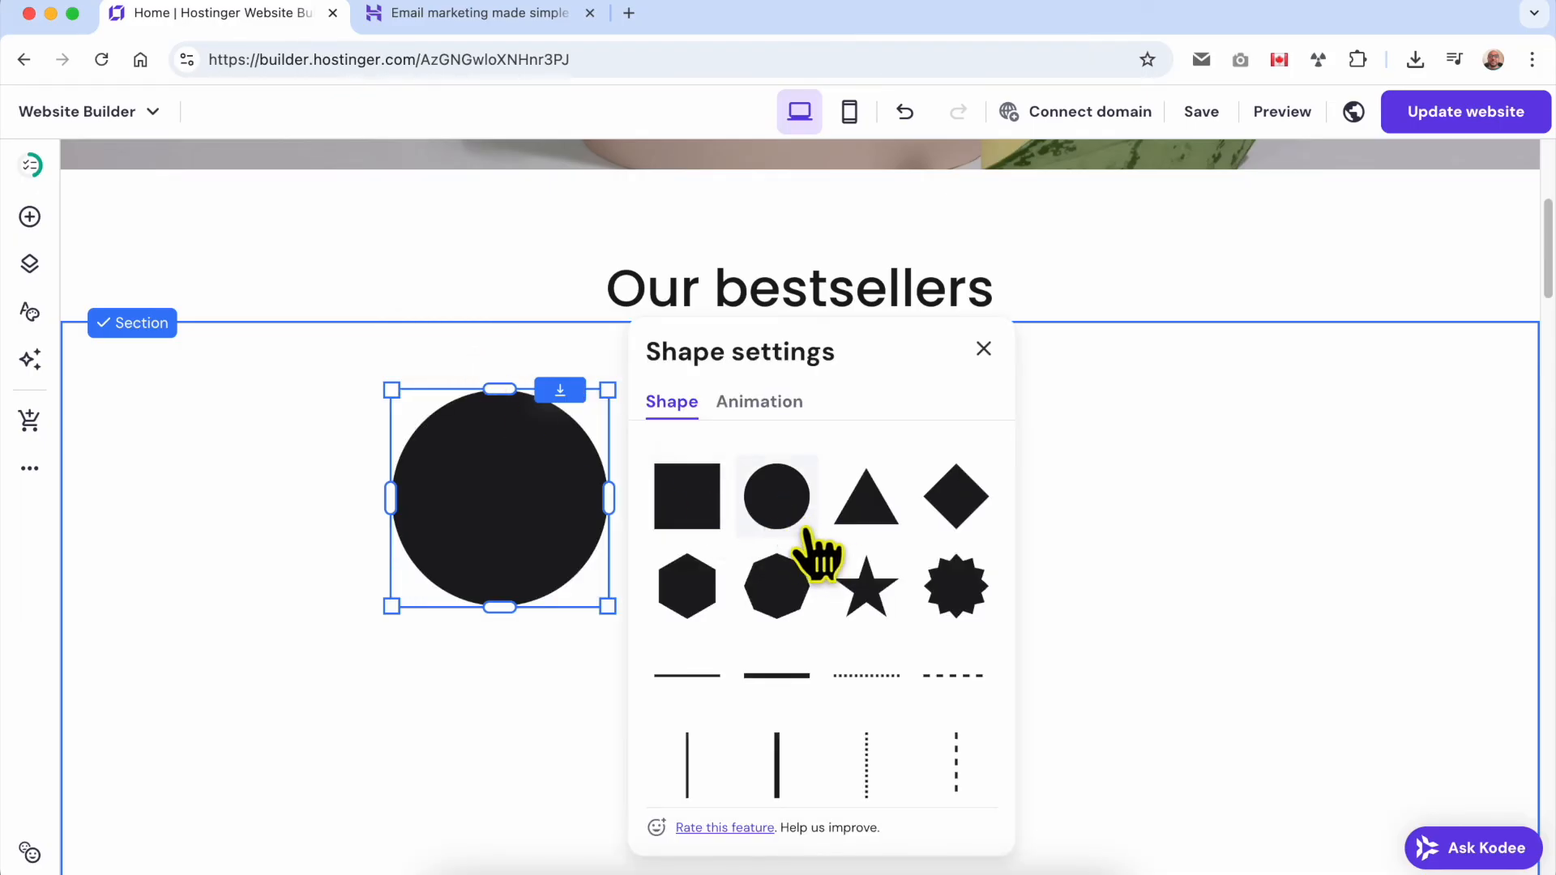
click(891, 512)
click(875, 604)
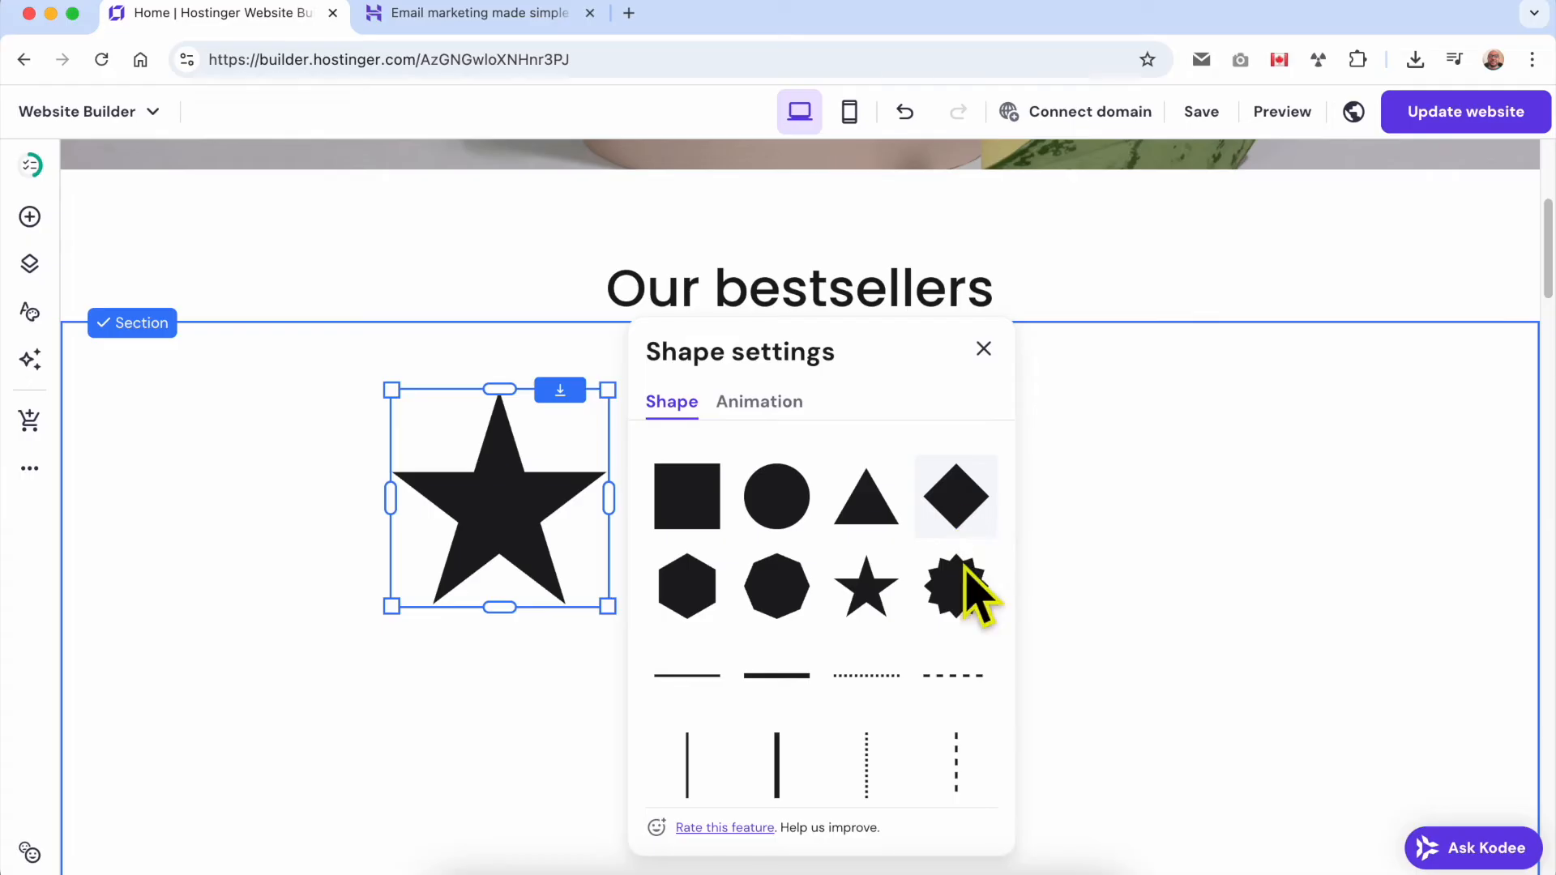
click(950, 679)
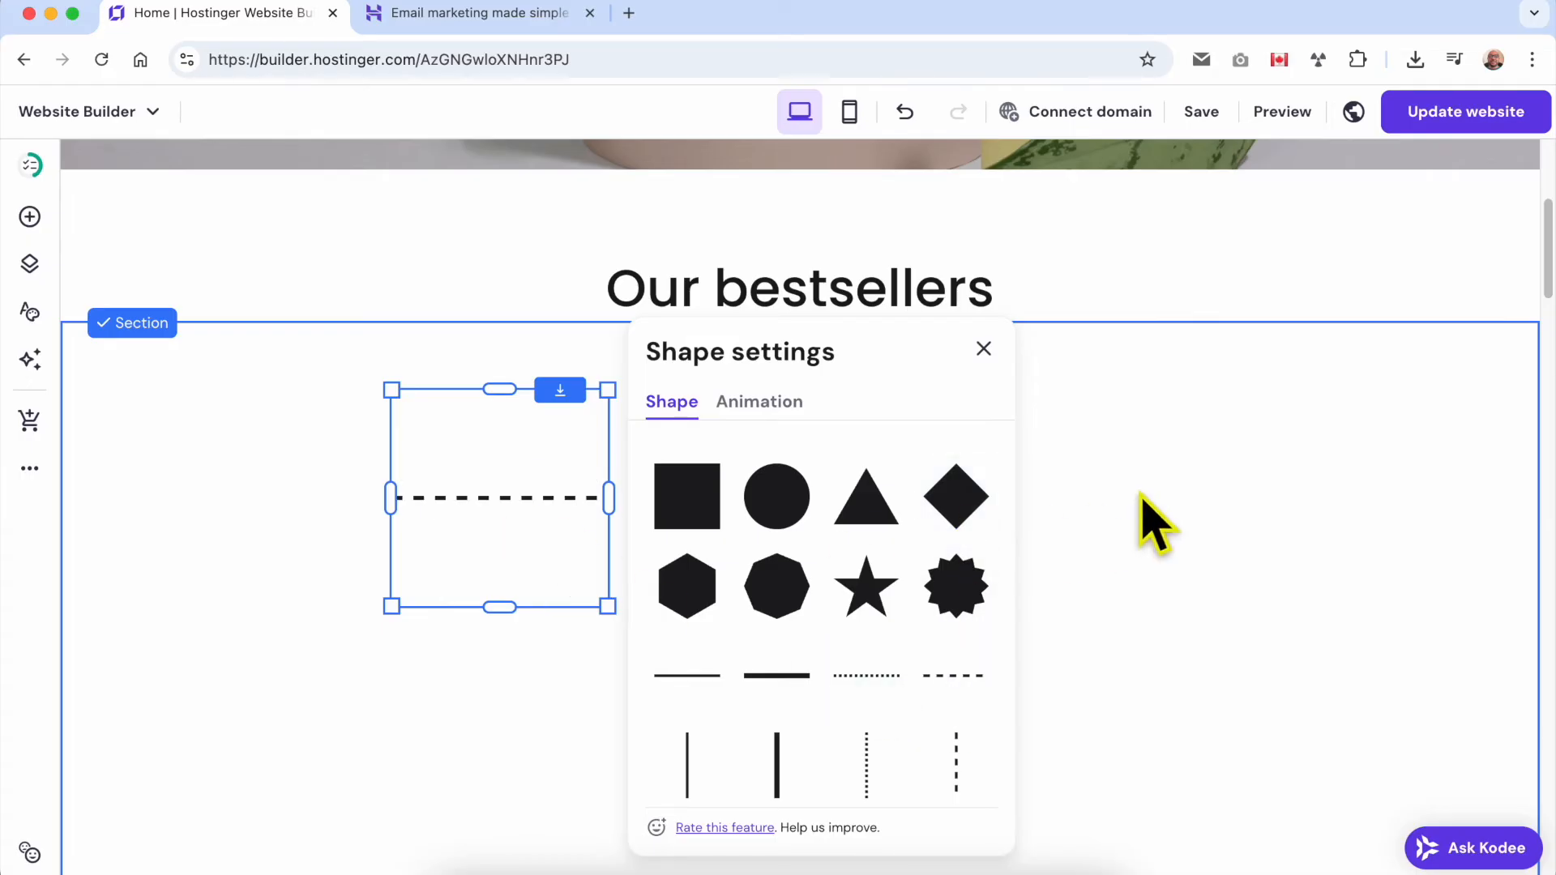
click(758, 405)
click(673, 403)
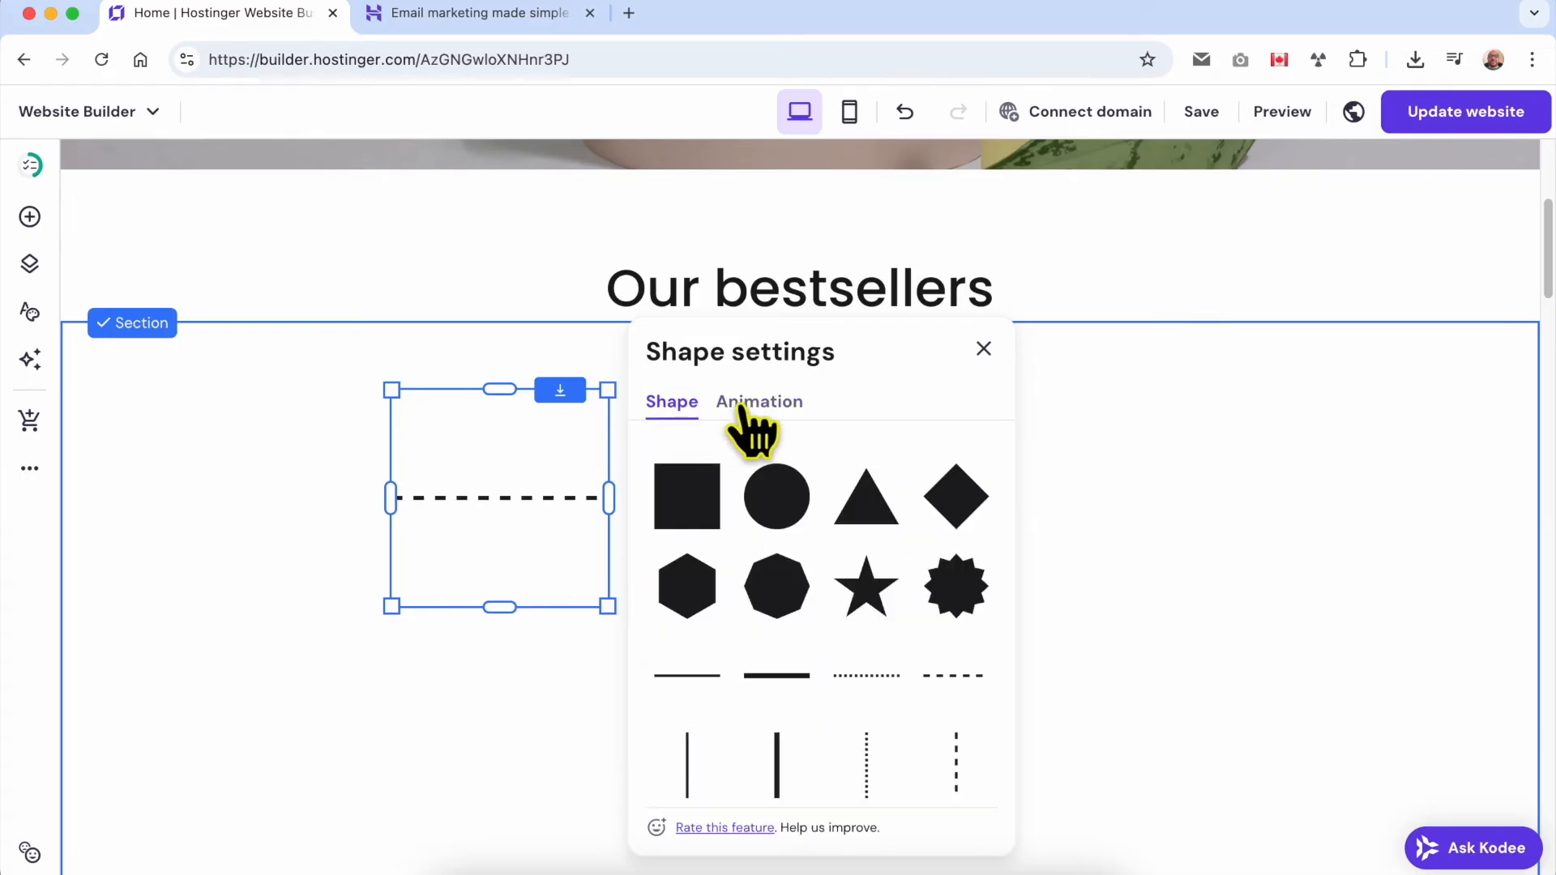
scroll(847, 620, down, 5)
scroll(841, 616, up, 5)
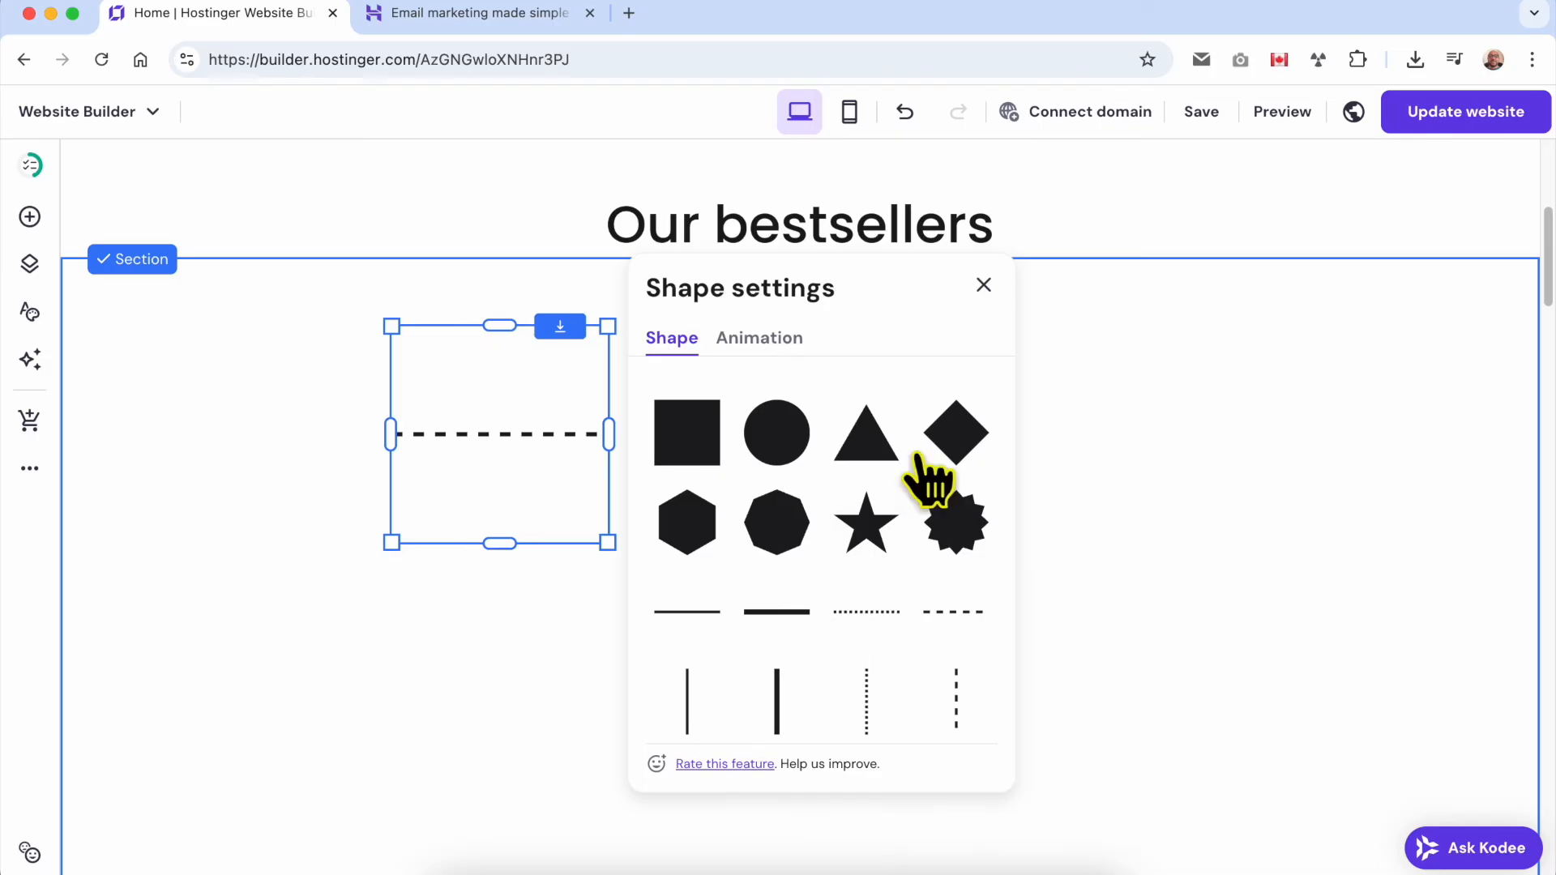
click(984, 287)
Flatten the dashed line's frame, stretch it across nearly the full section width, and move it directly beneath the "Our bestsellers" heading.
click(551, 404)
drag(502, 538, 491, 352)
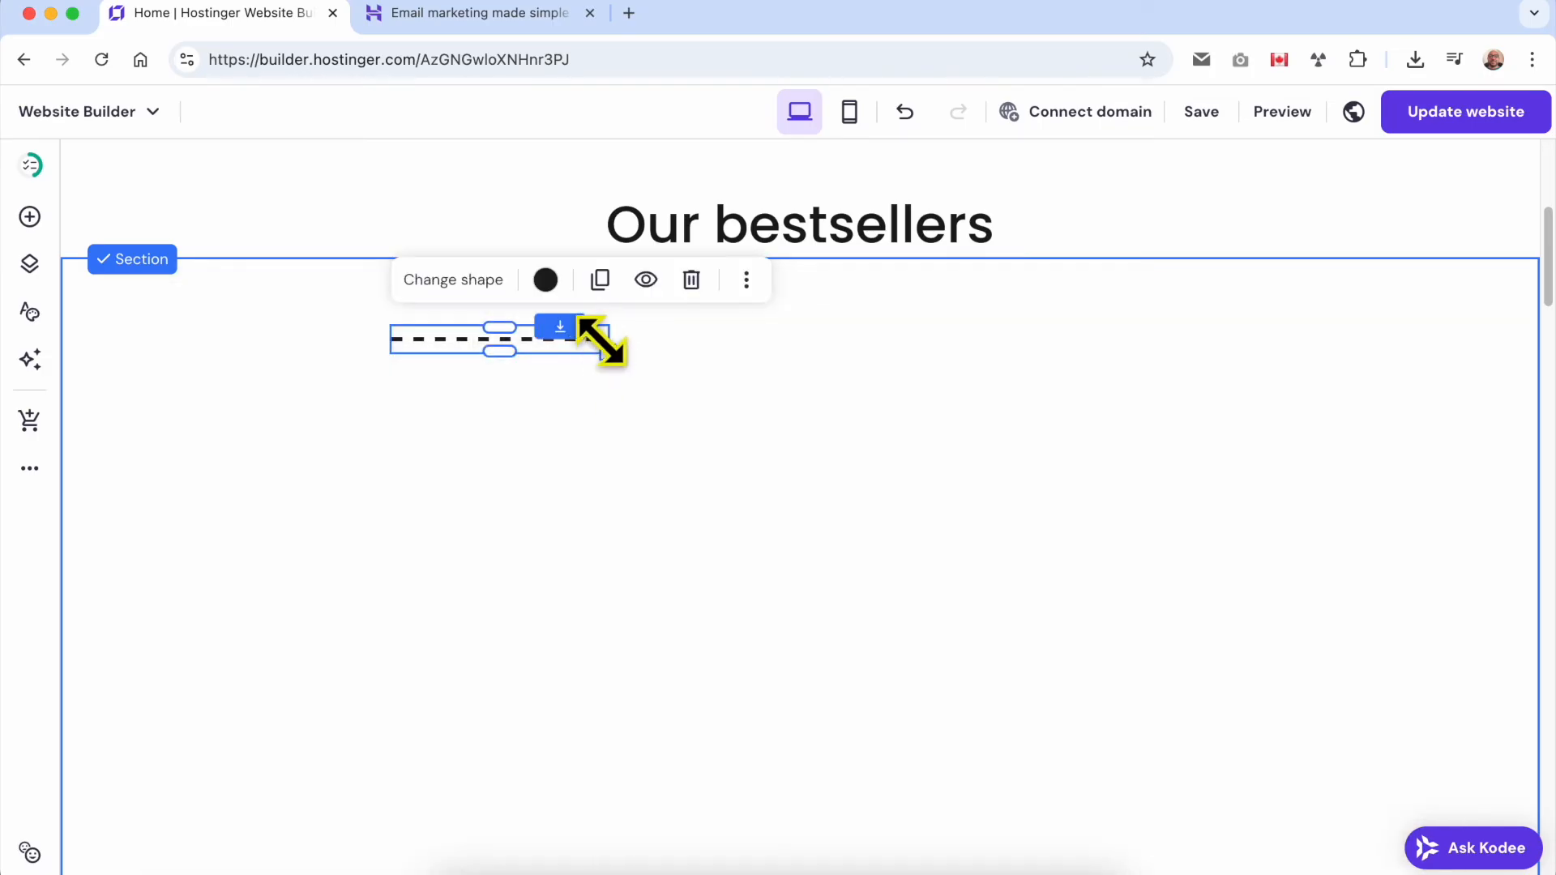
drag(607, 345, 1460, 366)
drag(391, 392, 141, 390)
drag(796, 451, 786, 263)
Preview the page to check the dashed line under "Our bestsellers", then return to the editor.
click(1282, 114)
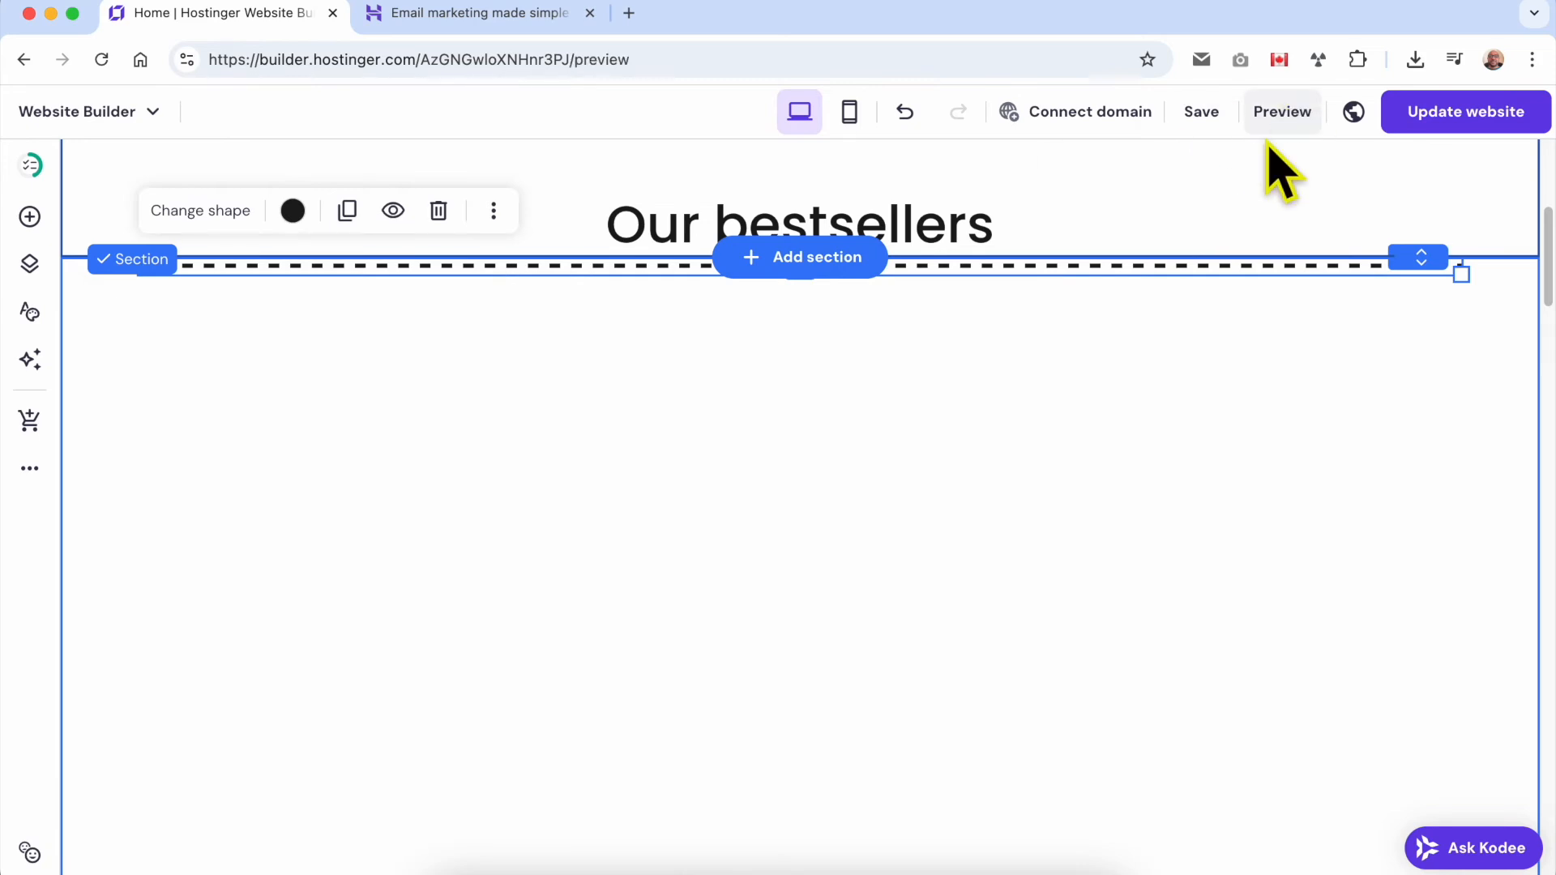
scroll(969, 482, down, 10)
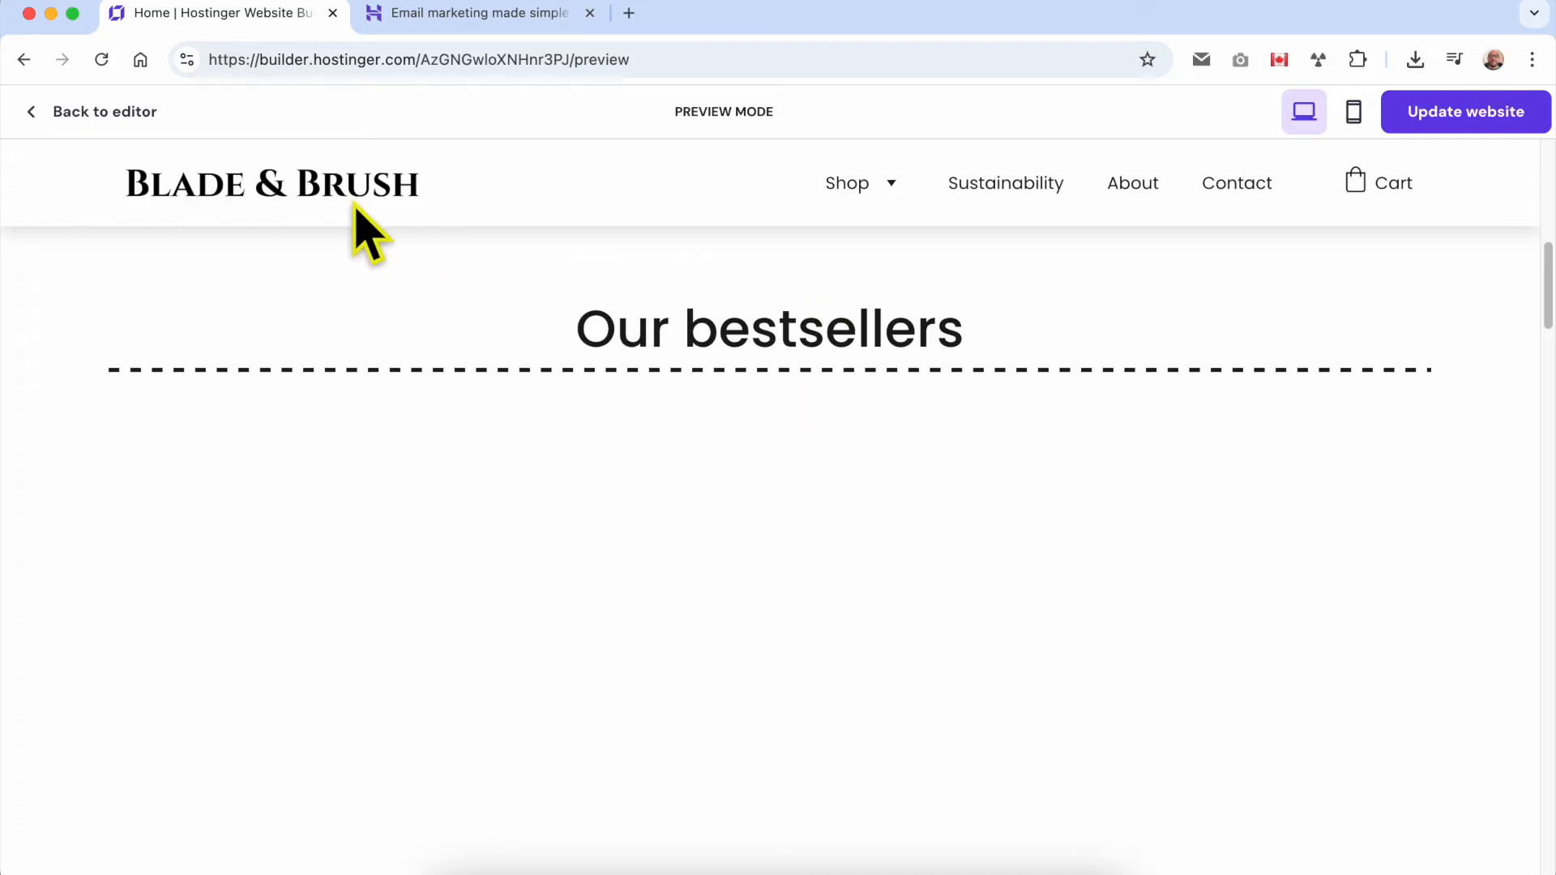
click(89, 113)
scroll(746, 538, down, 10)
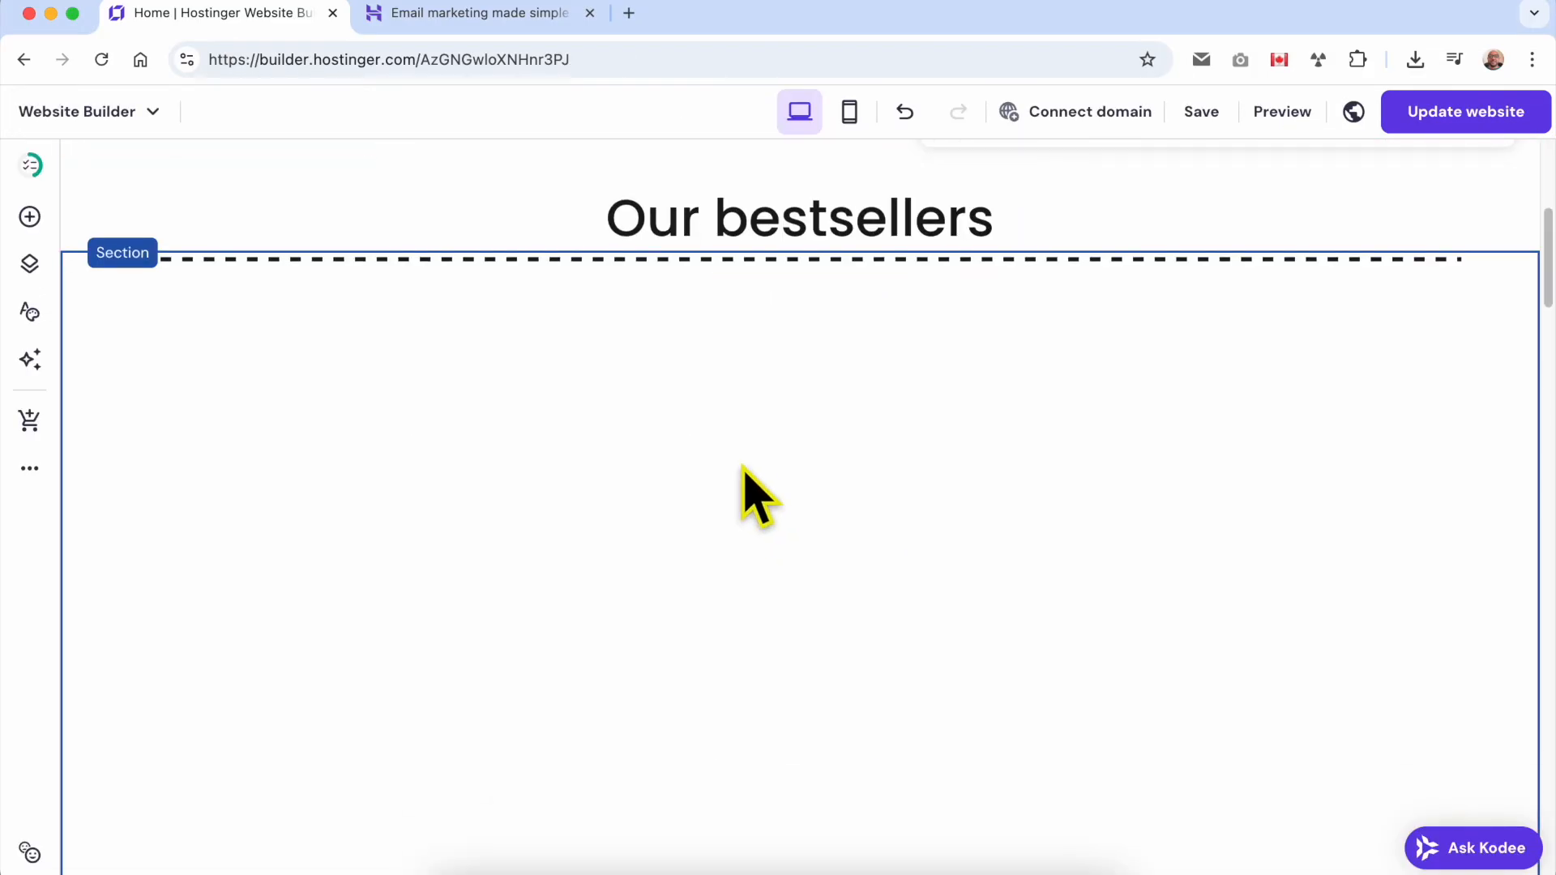
Recolor the dashed line with the dark purple website color #4d2c57.
click(640, 254)
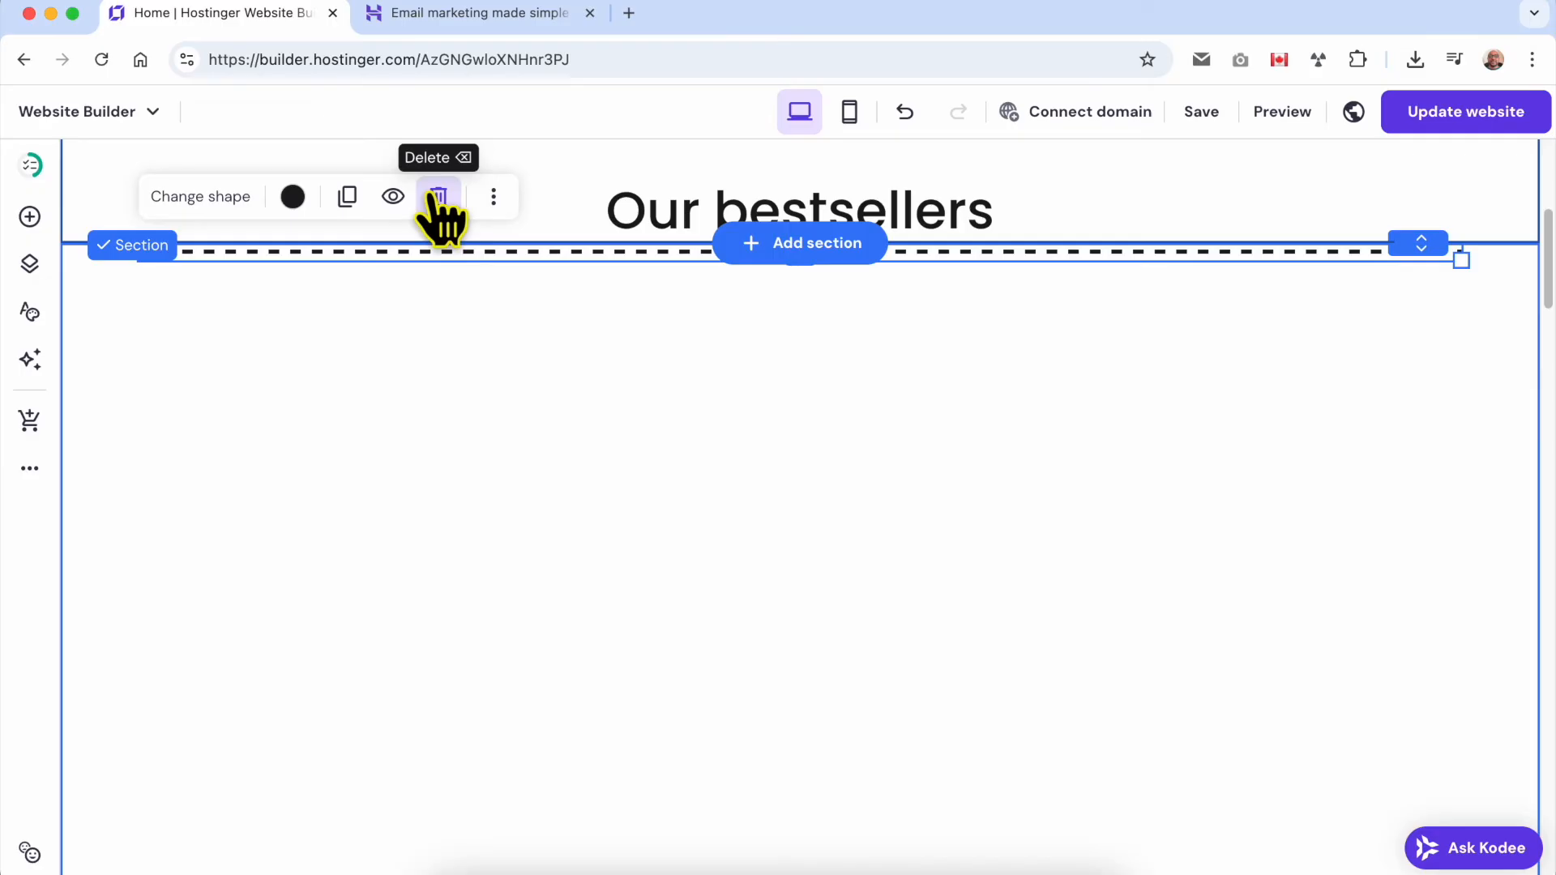
click(292, 196)
click(420, 283)
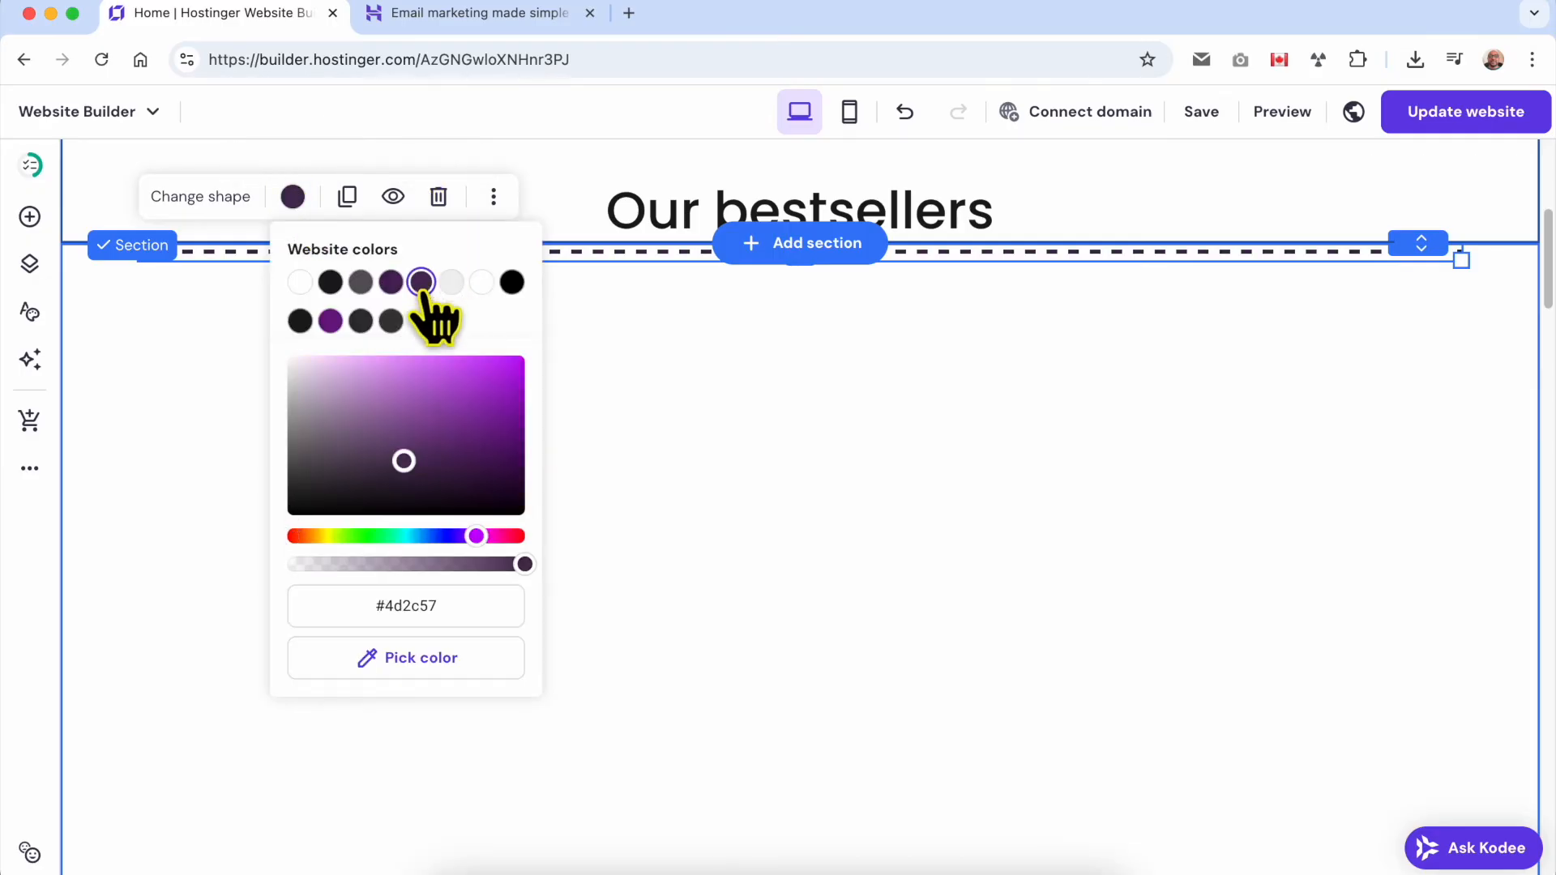
click(740, 375)
Change the dashed line under the heading to the thick solid horizontal line shape.
click(677, 252)
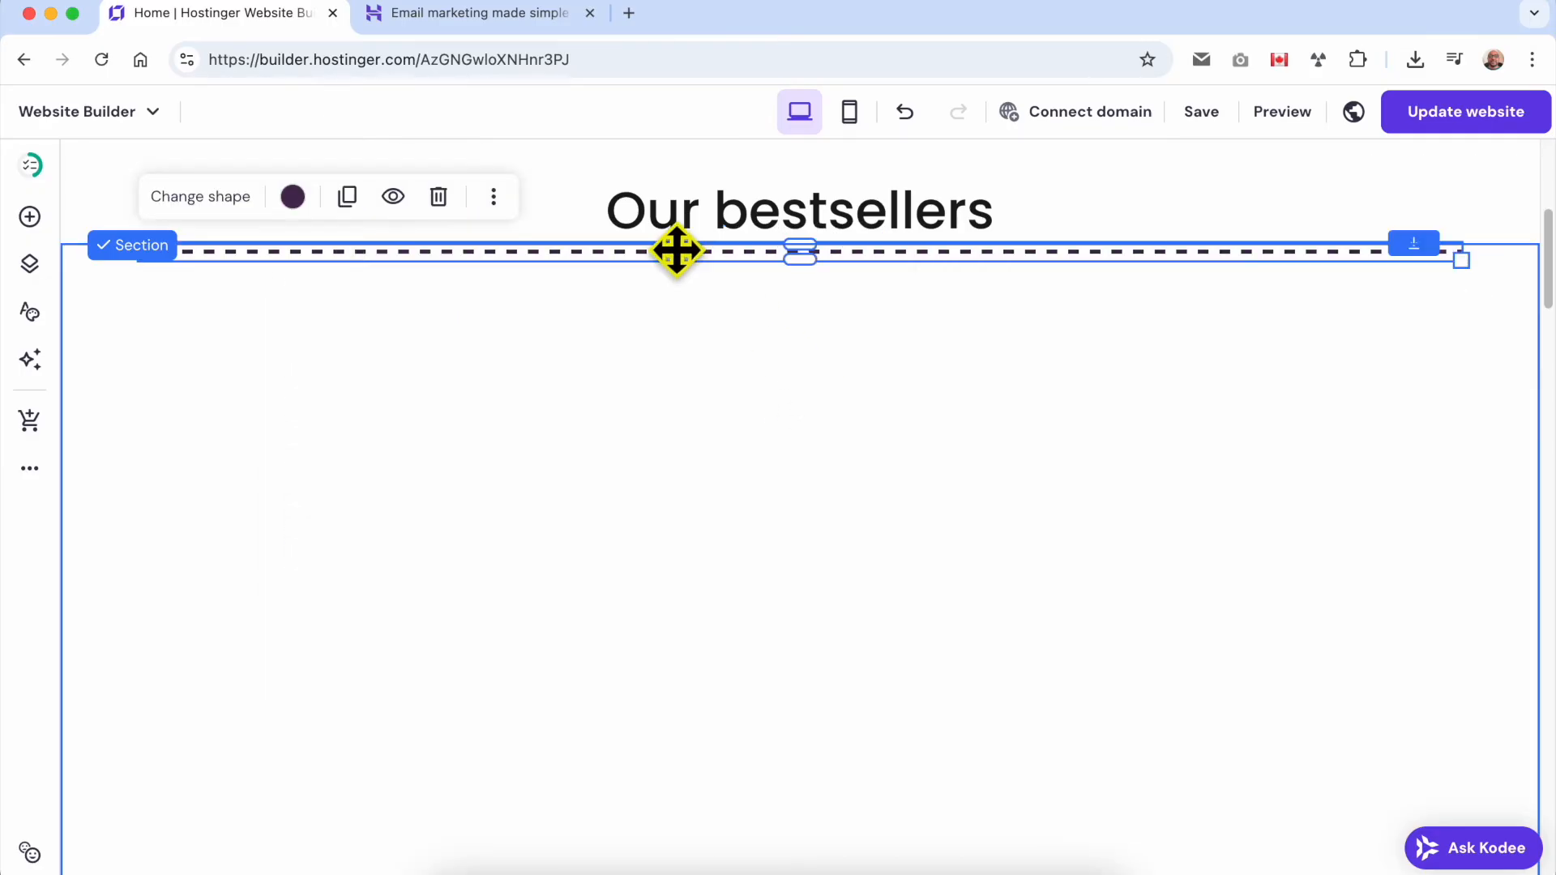
click(243, 197)
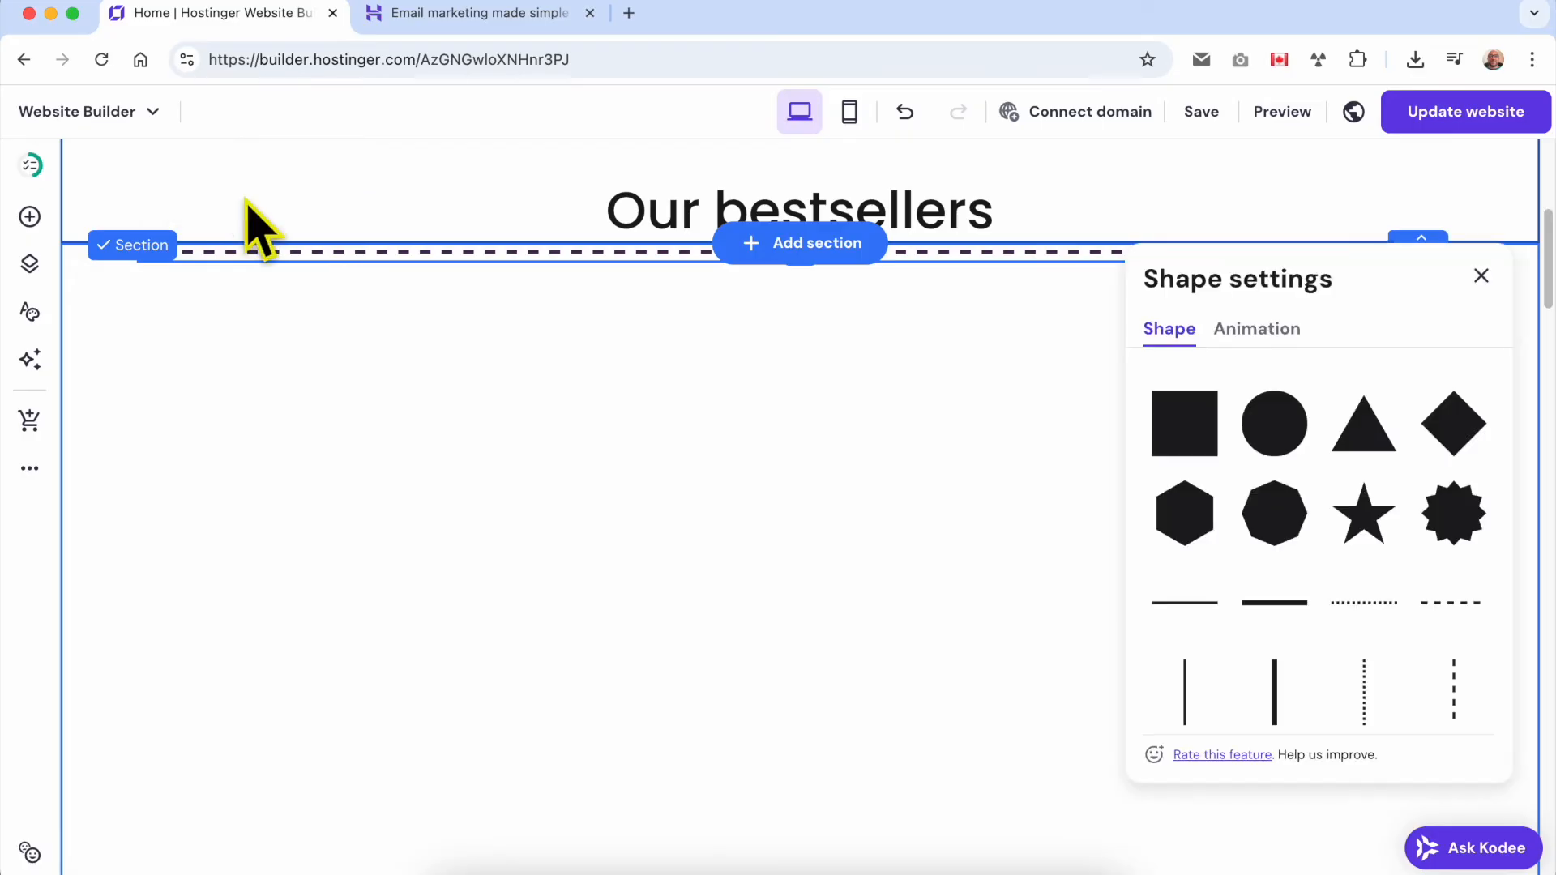
click(1248, 608)
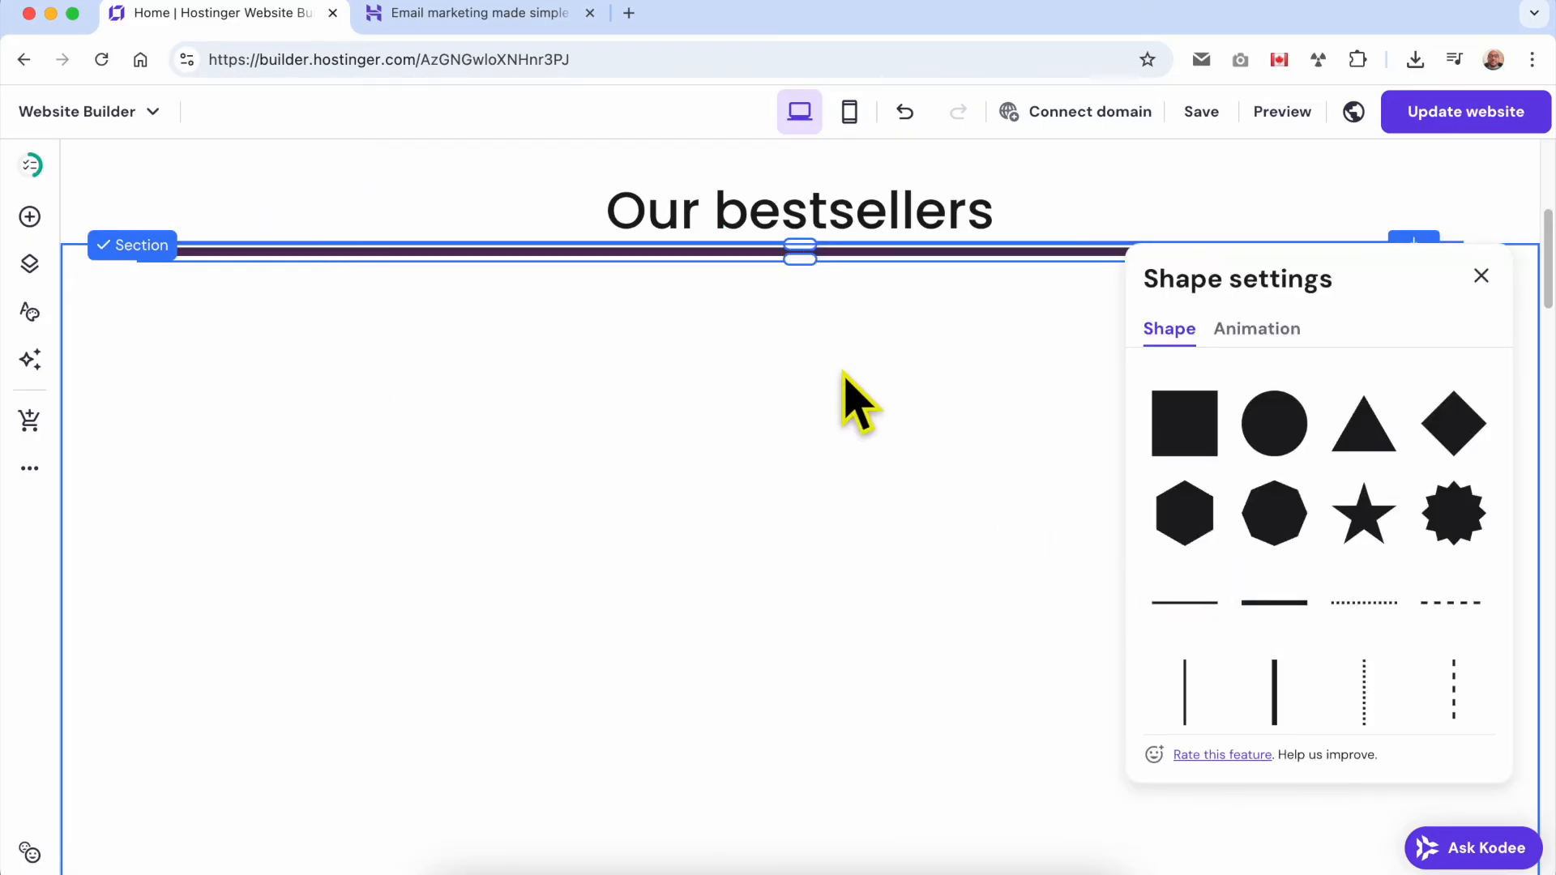
click(842, 397)
Delete the thick solid line from beneath the "Our bestsellers" heading.
click(804, 257)
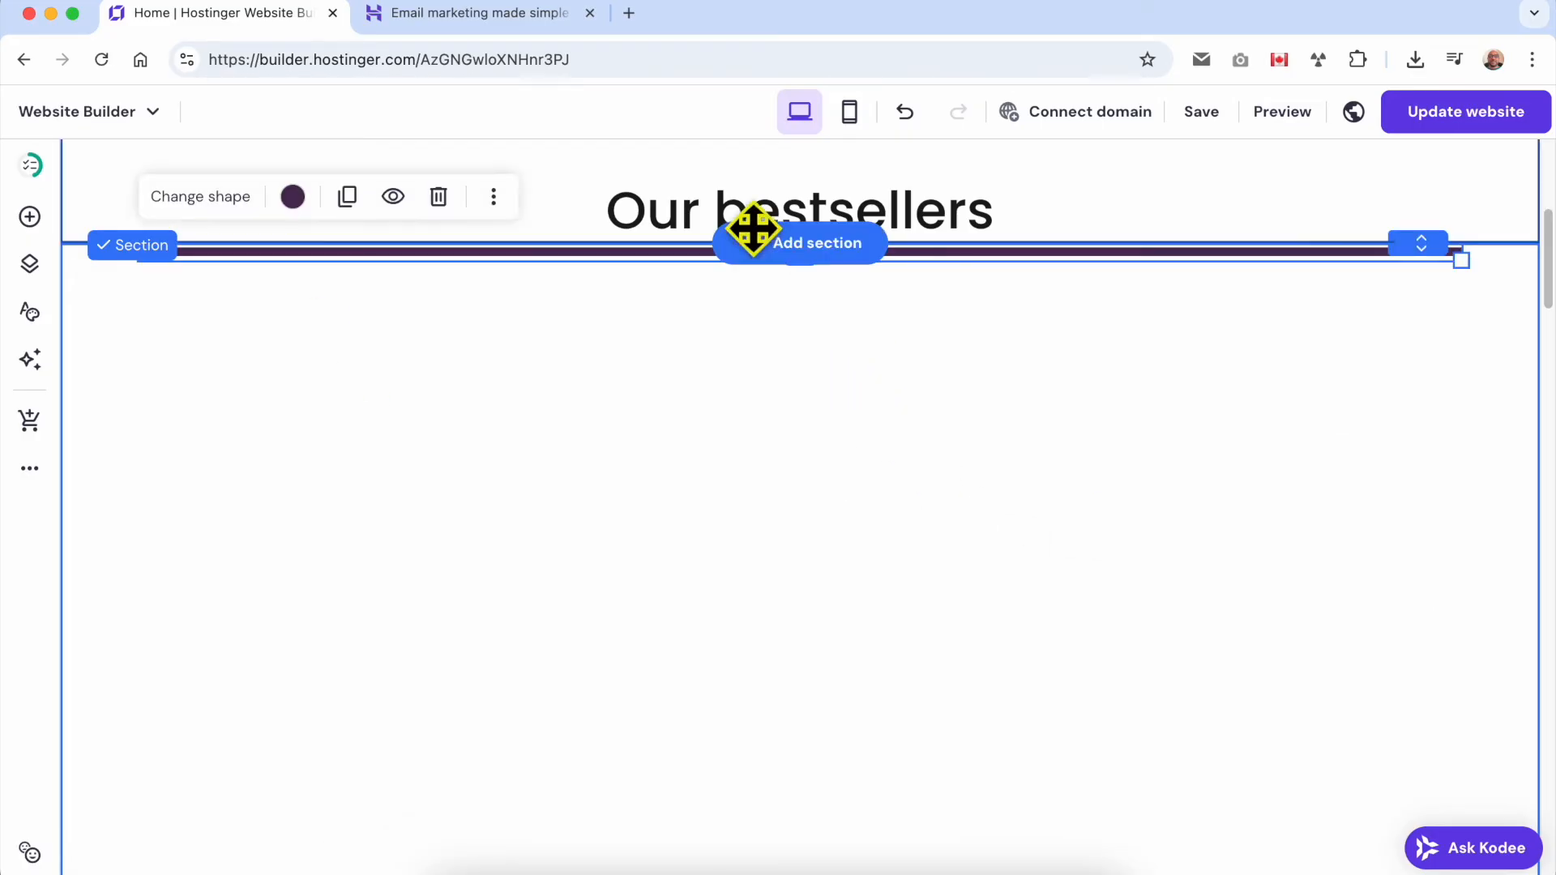
click(398, 196)
Add a map element to the section, position it toward the left, and widen it to about two thirds of the section.
click(29, 216)
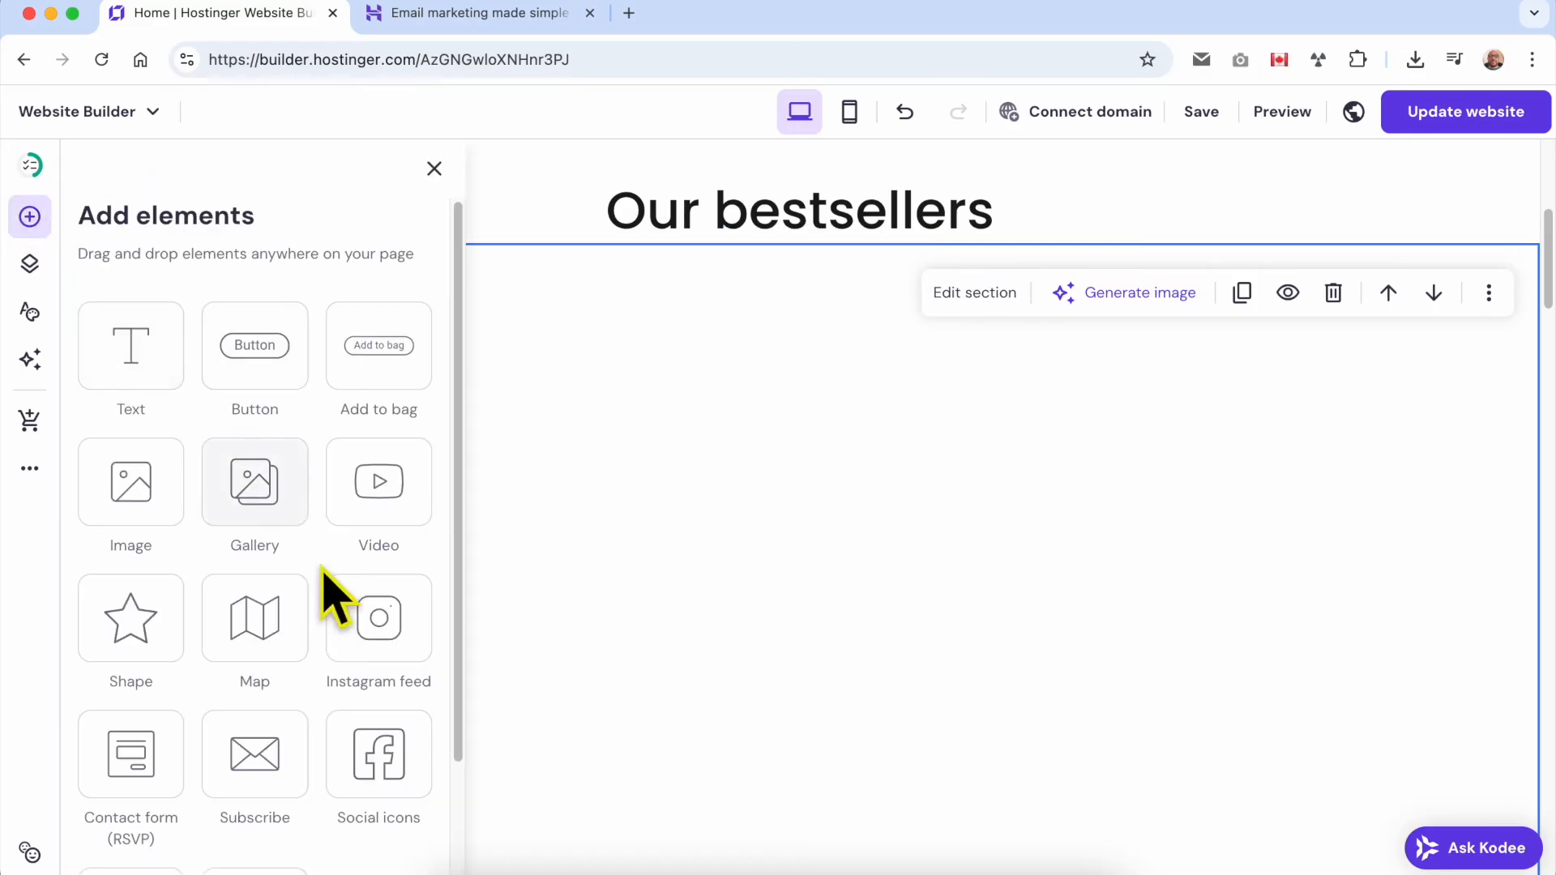
scroll(371, 618, down, 3)
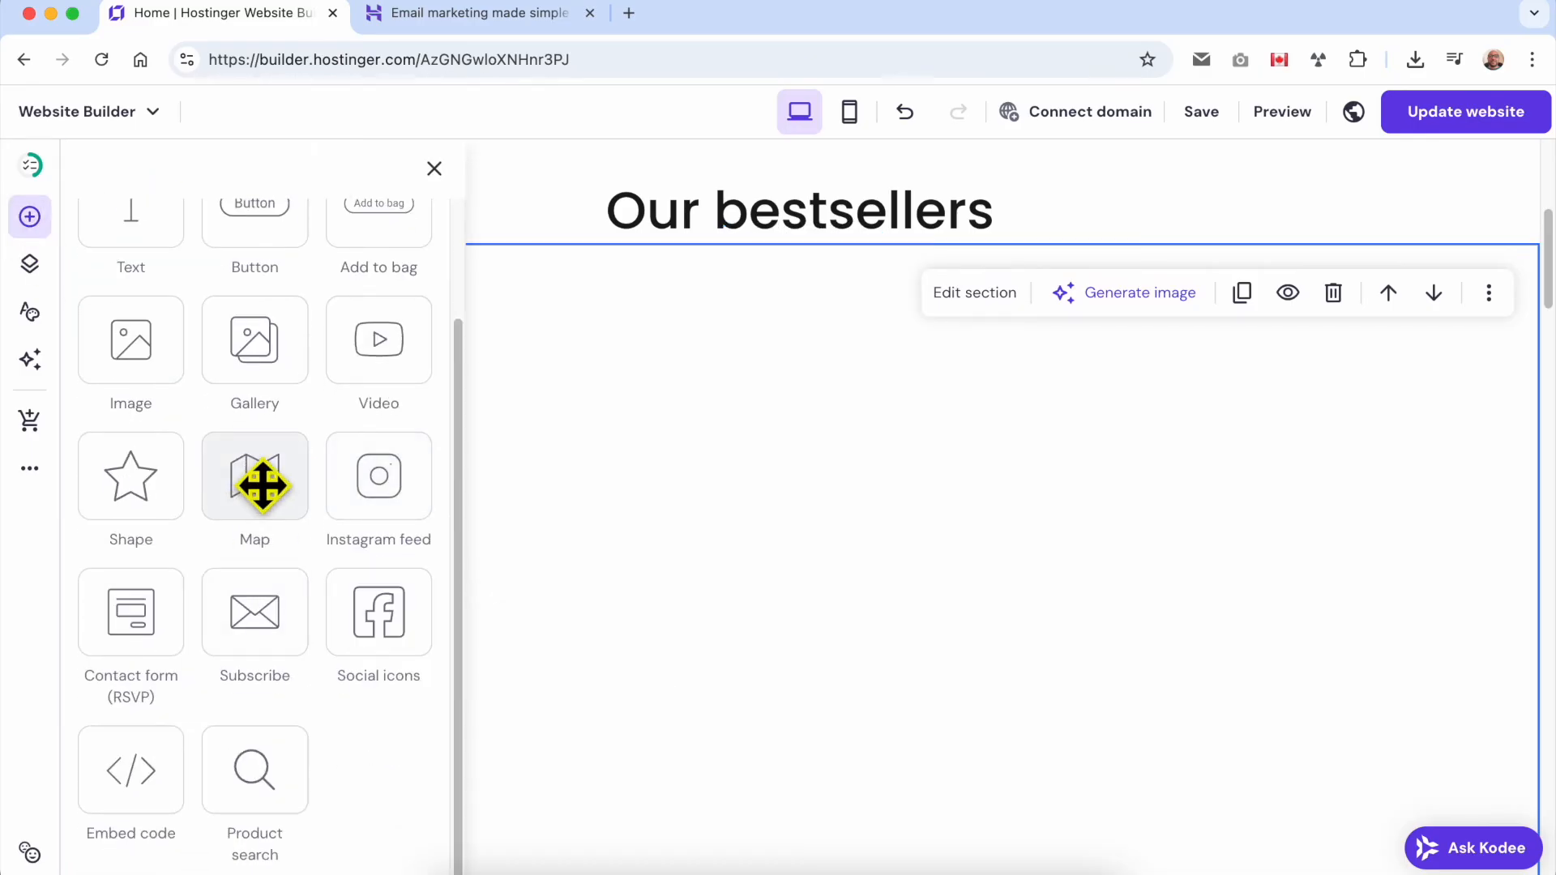
drag(253, 482, 896, 546)
drag(924, 653, 566, 479)
drag(684, 656, 1135, 678)
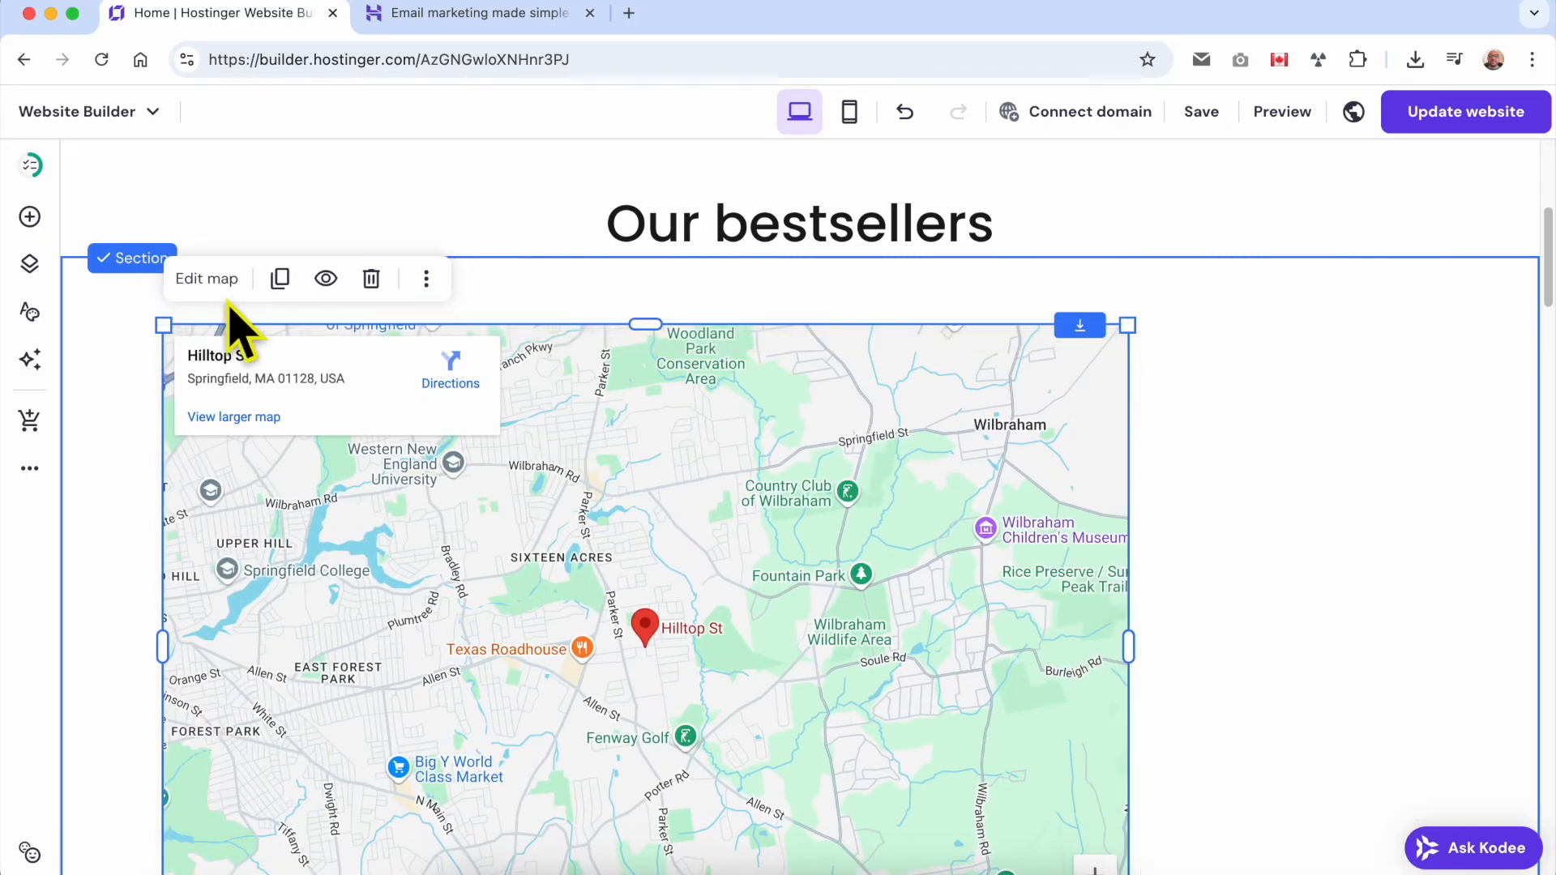
Set the map's address to "eiffel tower" and close the map settings.
click(208, 280)
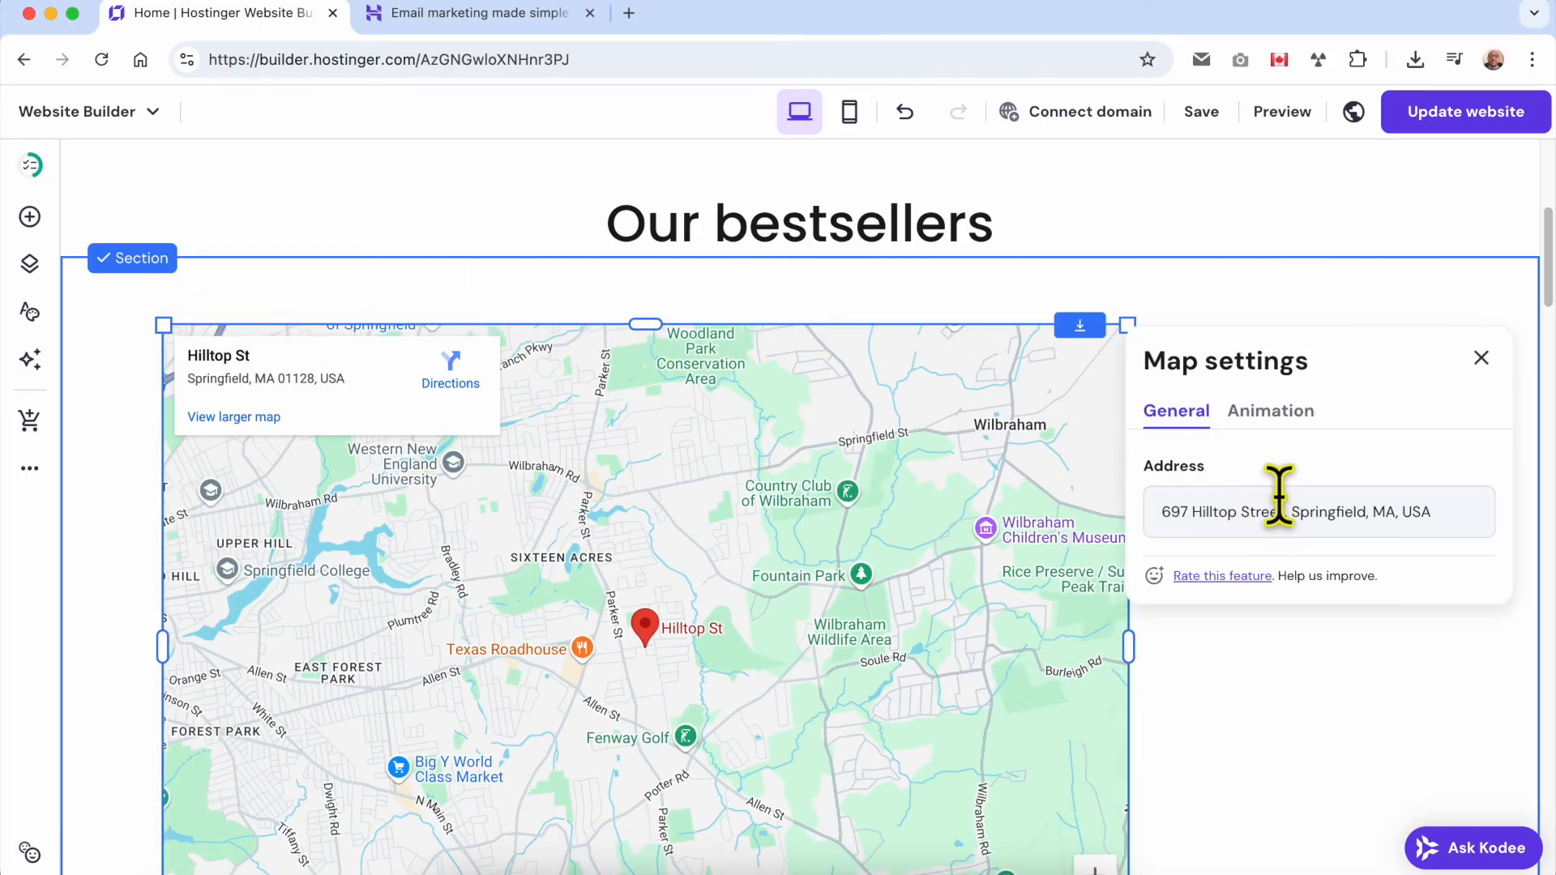
triple_click(1270, 511)
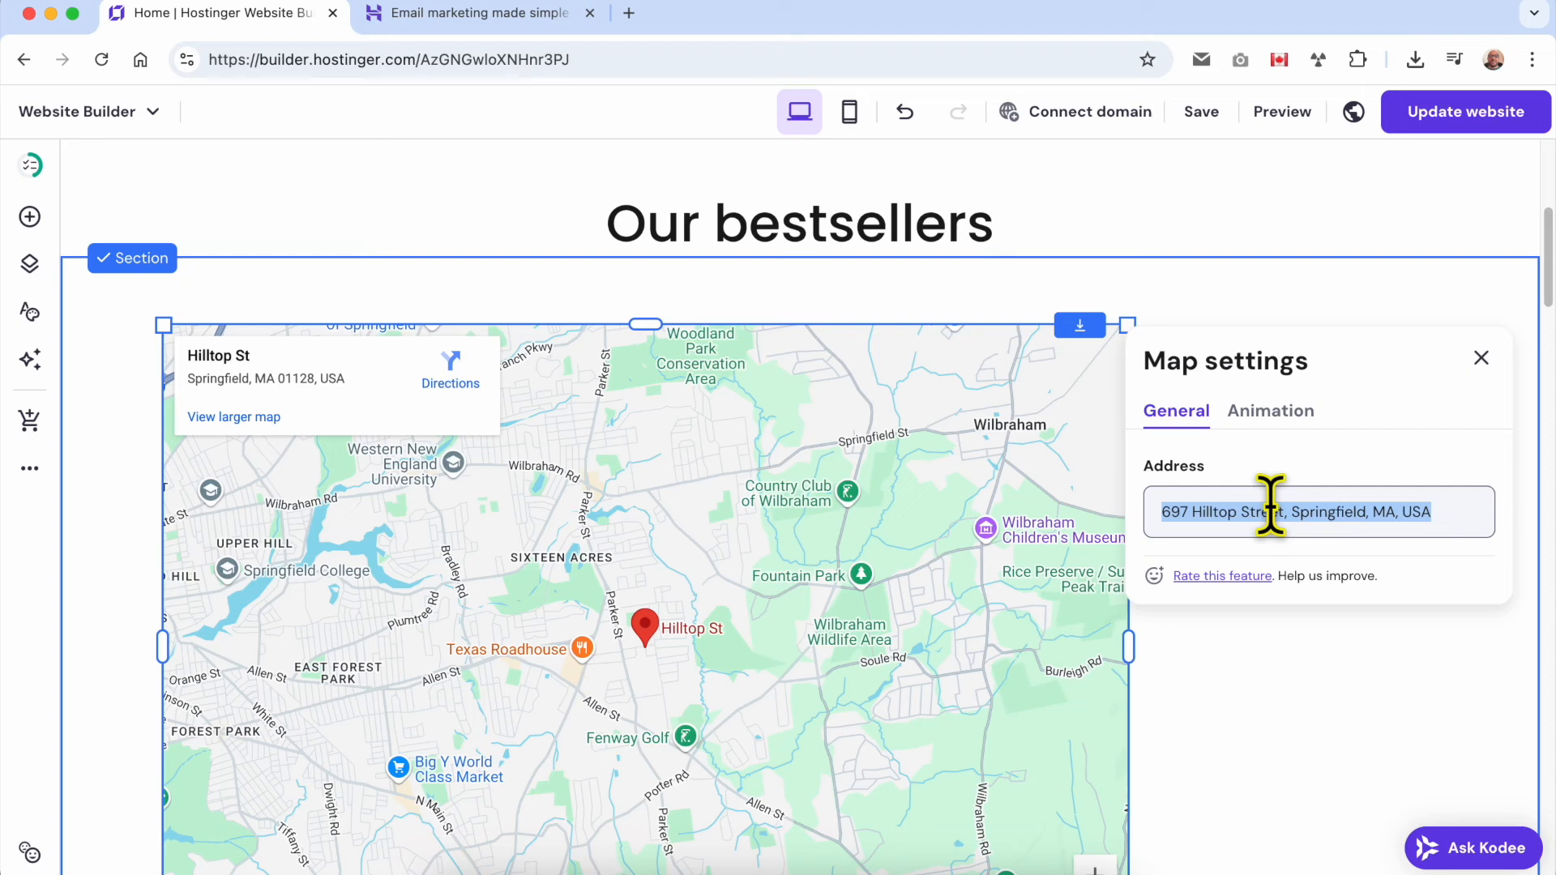
text(eiffel tower)
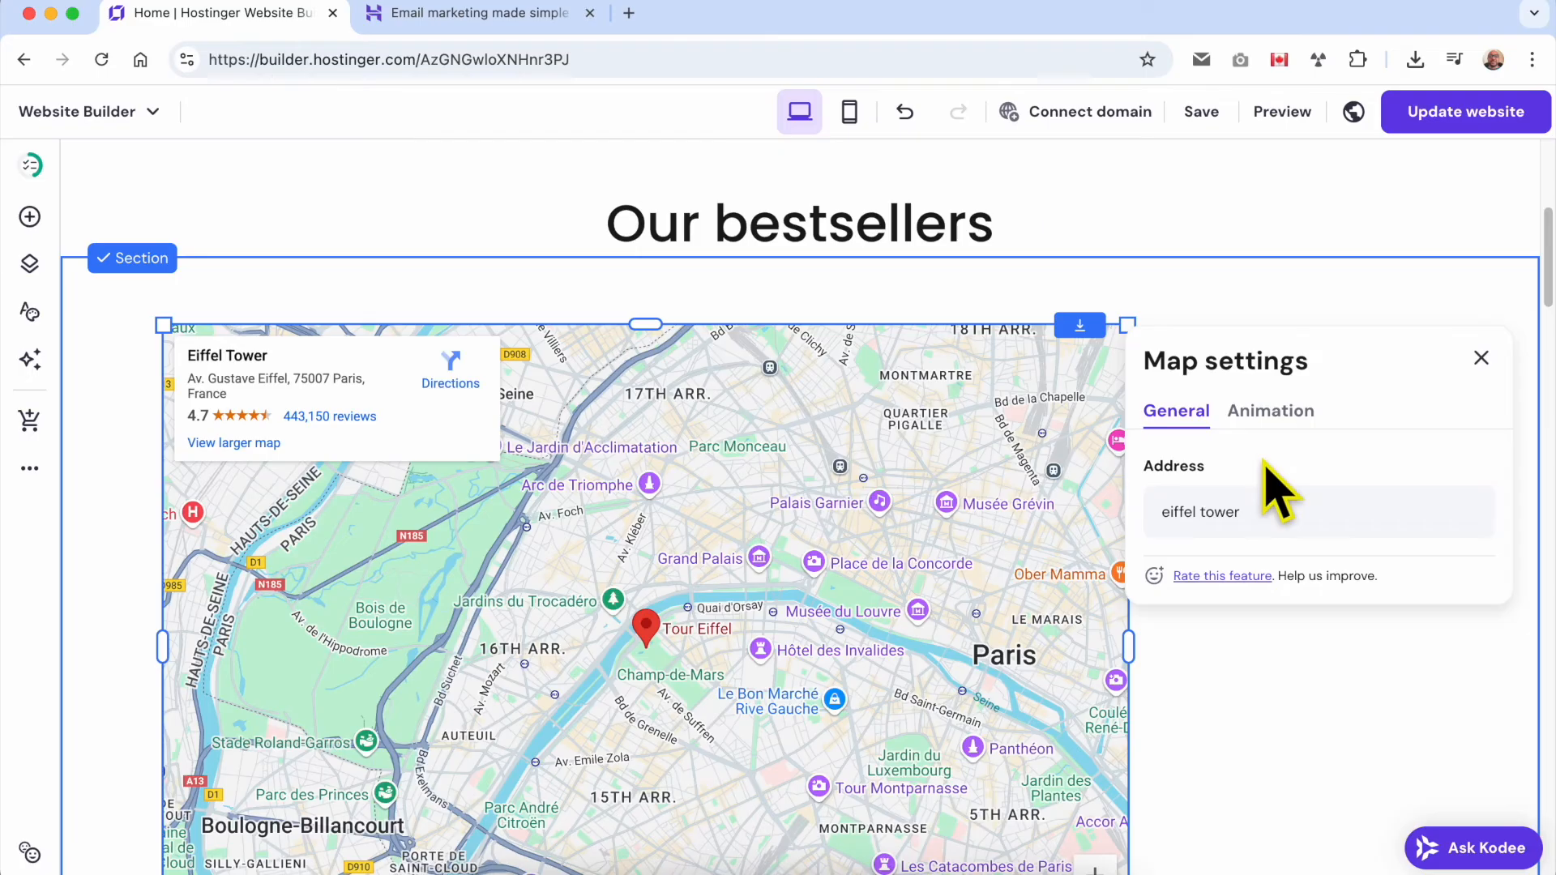
click(1157, 635)
Shrink the map to about half its width and centre it just below the "Our bestsellers" heading.
click(822, 521)
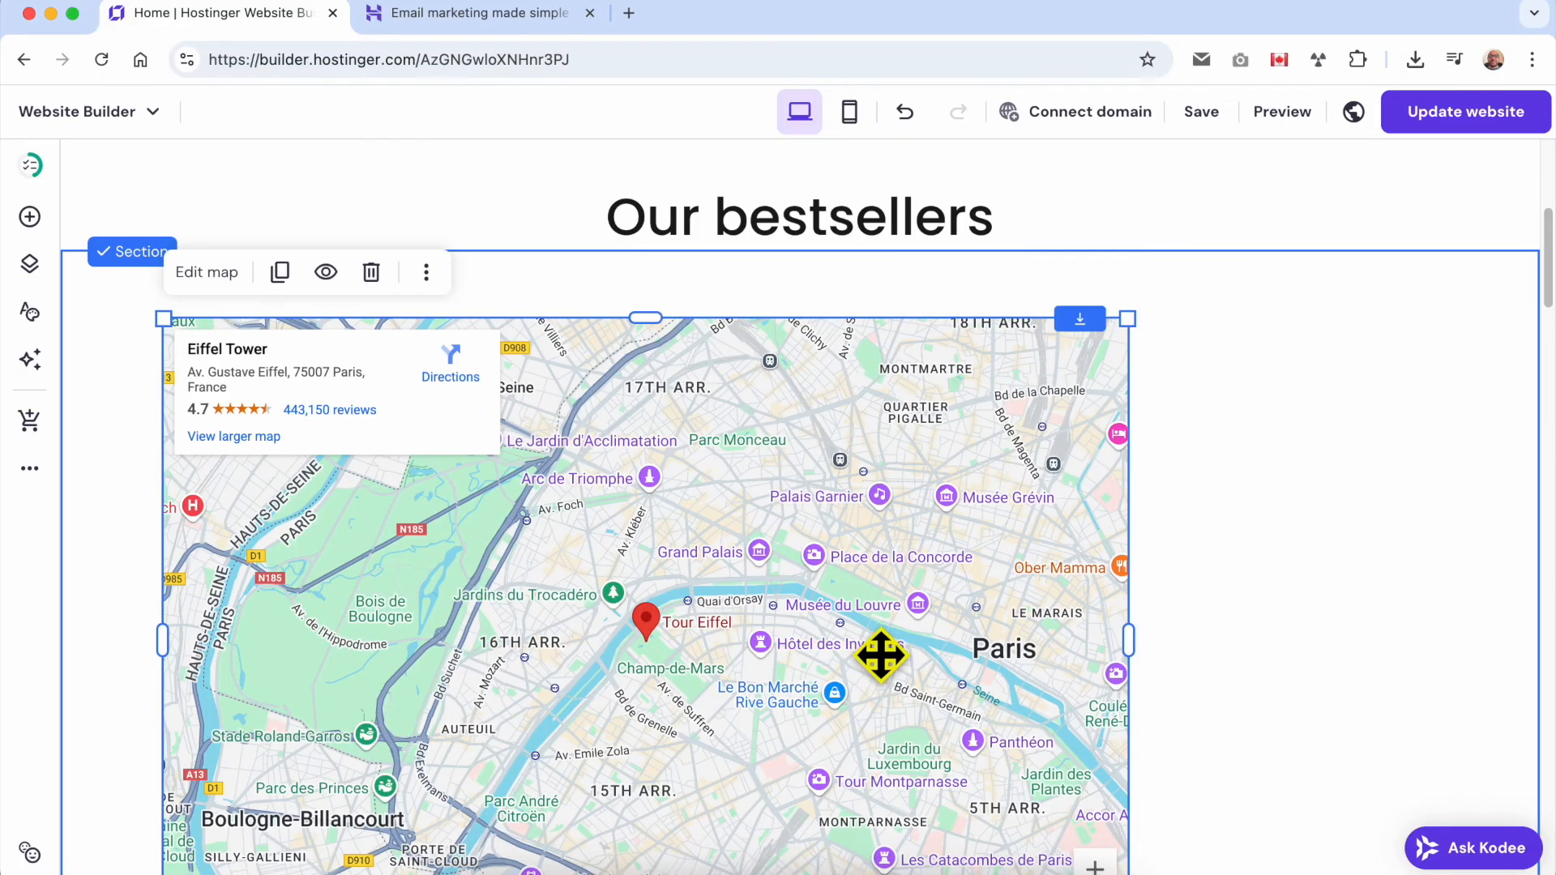
scroll(881, 654, down, 5)
drag(1126, 559, 653, 441)
scroll(538, 695, up, 10)
scroll(516, 681, down, 2)
drag(515, 682, 956, 689)
scroll(573, 667, down, 1)
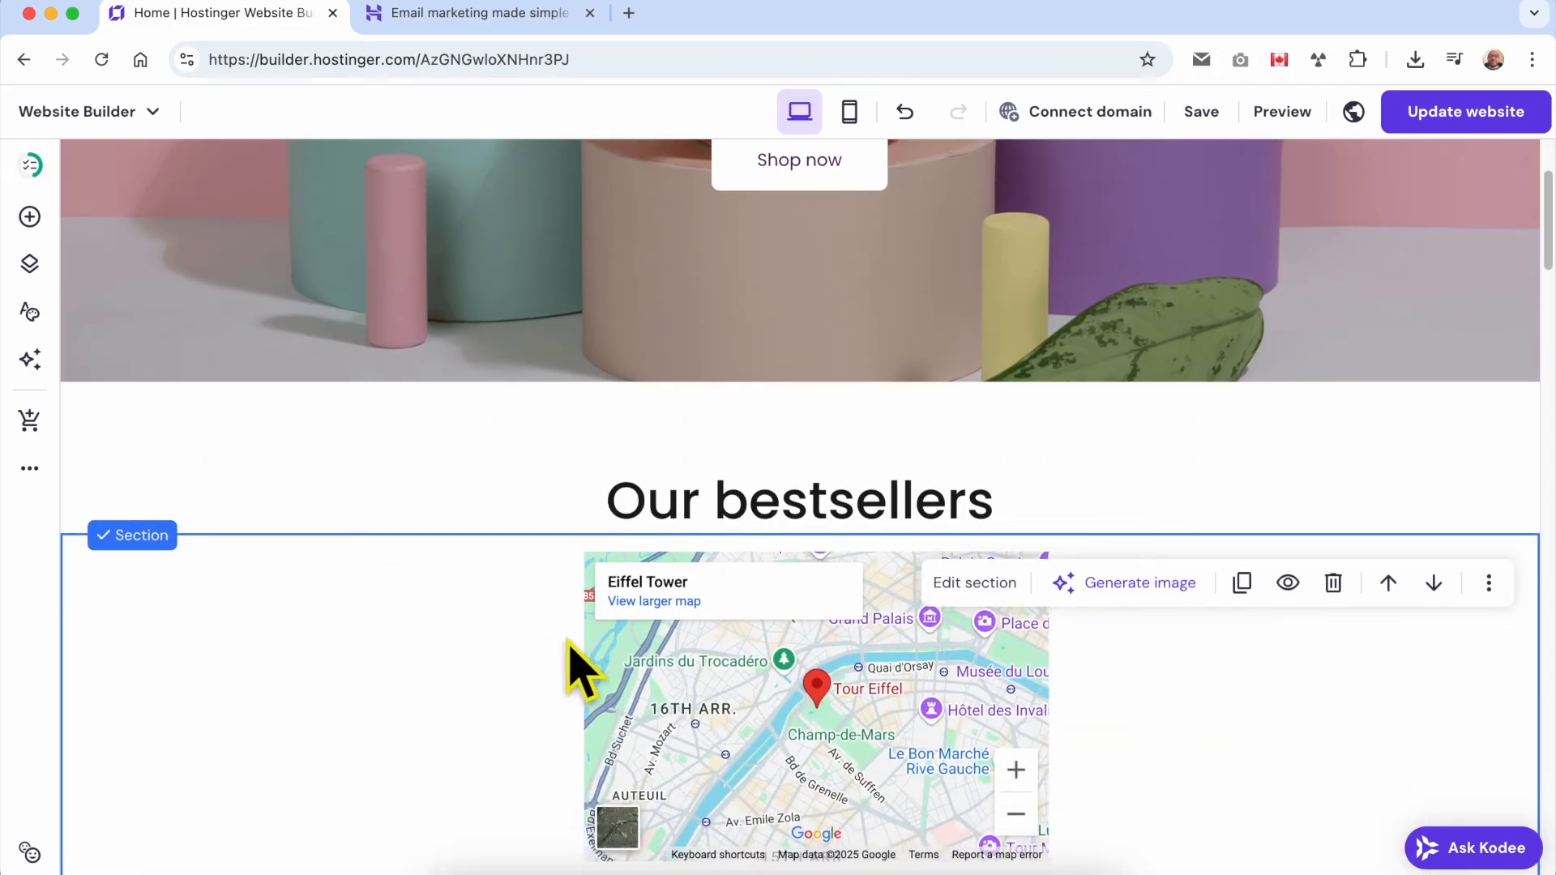
Delete the Eiffel Tower map from the section.
click(879, 559)
click(795, 491)
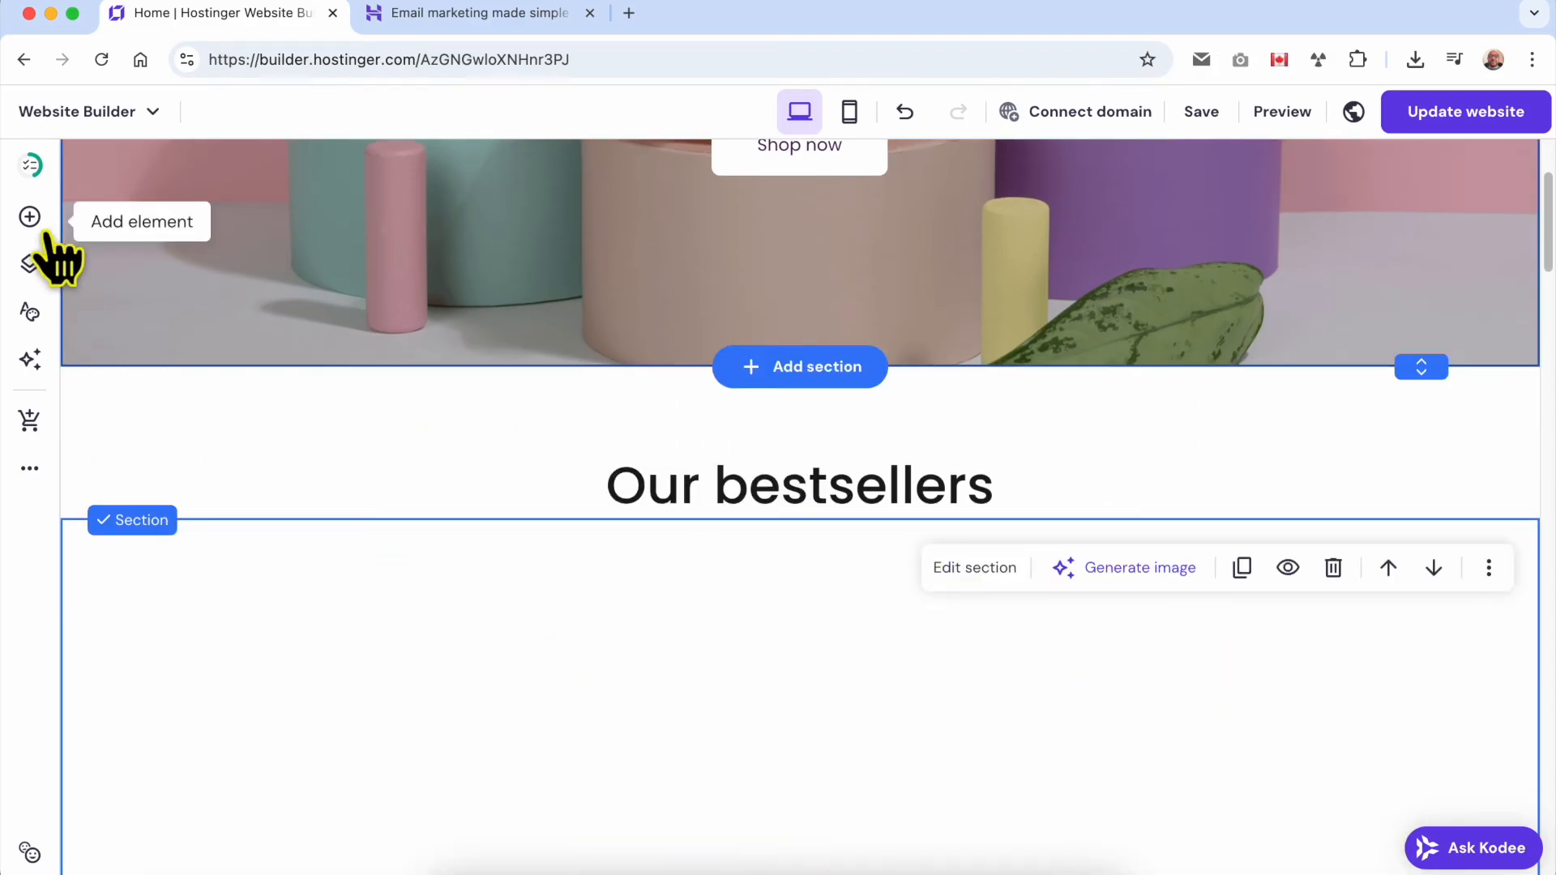
Add an Instagram feed element to the empty section below the "Our bestsellers" heading.
click(30, 217)
scroll(389, 551, down, 1)
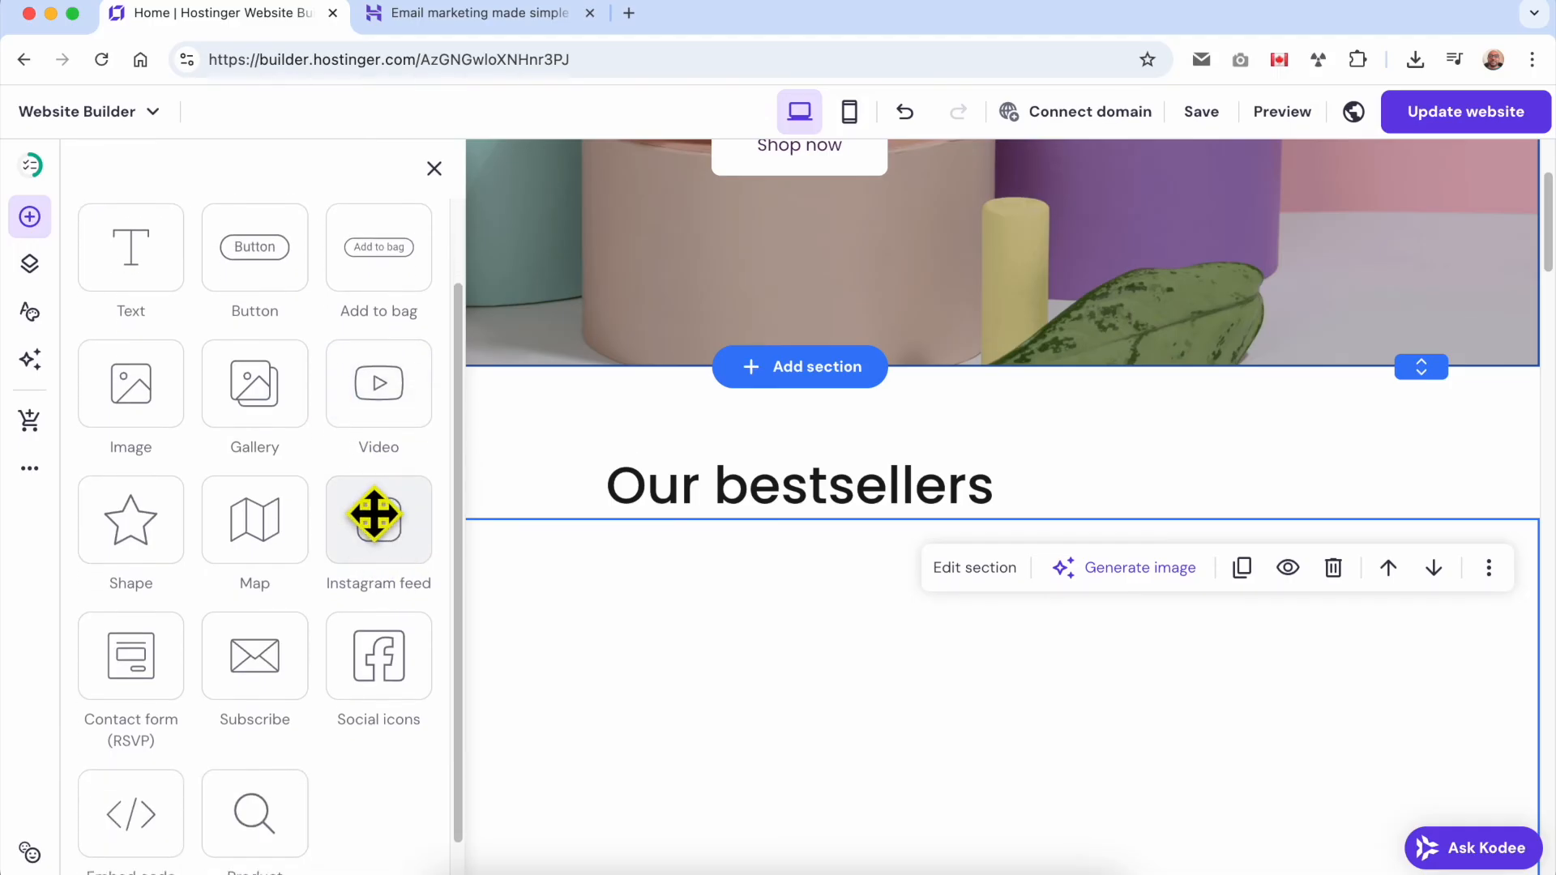
scroll(376, 486, down, 1)
drag(375, 469, 458, 555)
scroll(442, 523, down, 2)
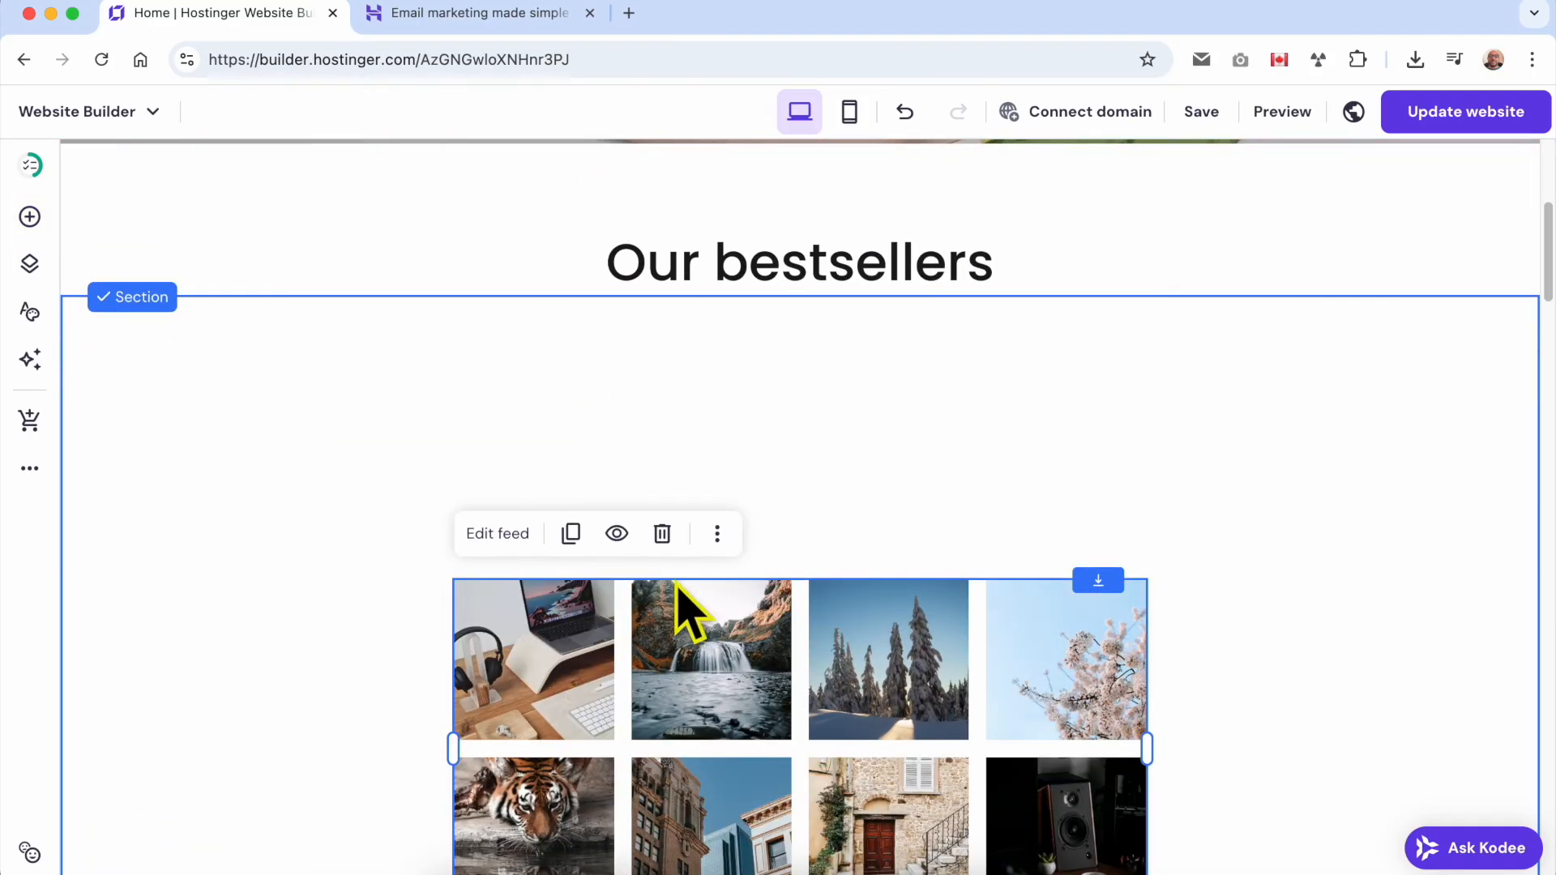
Check the Instagram feed's general settings, close them, and delete the feed from the section.
click(529, 541)
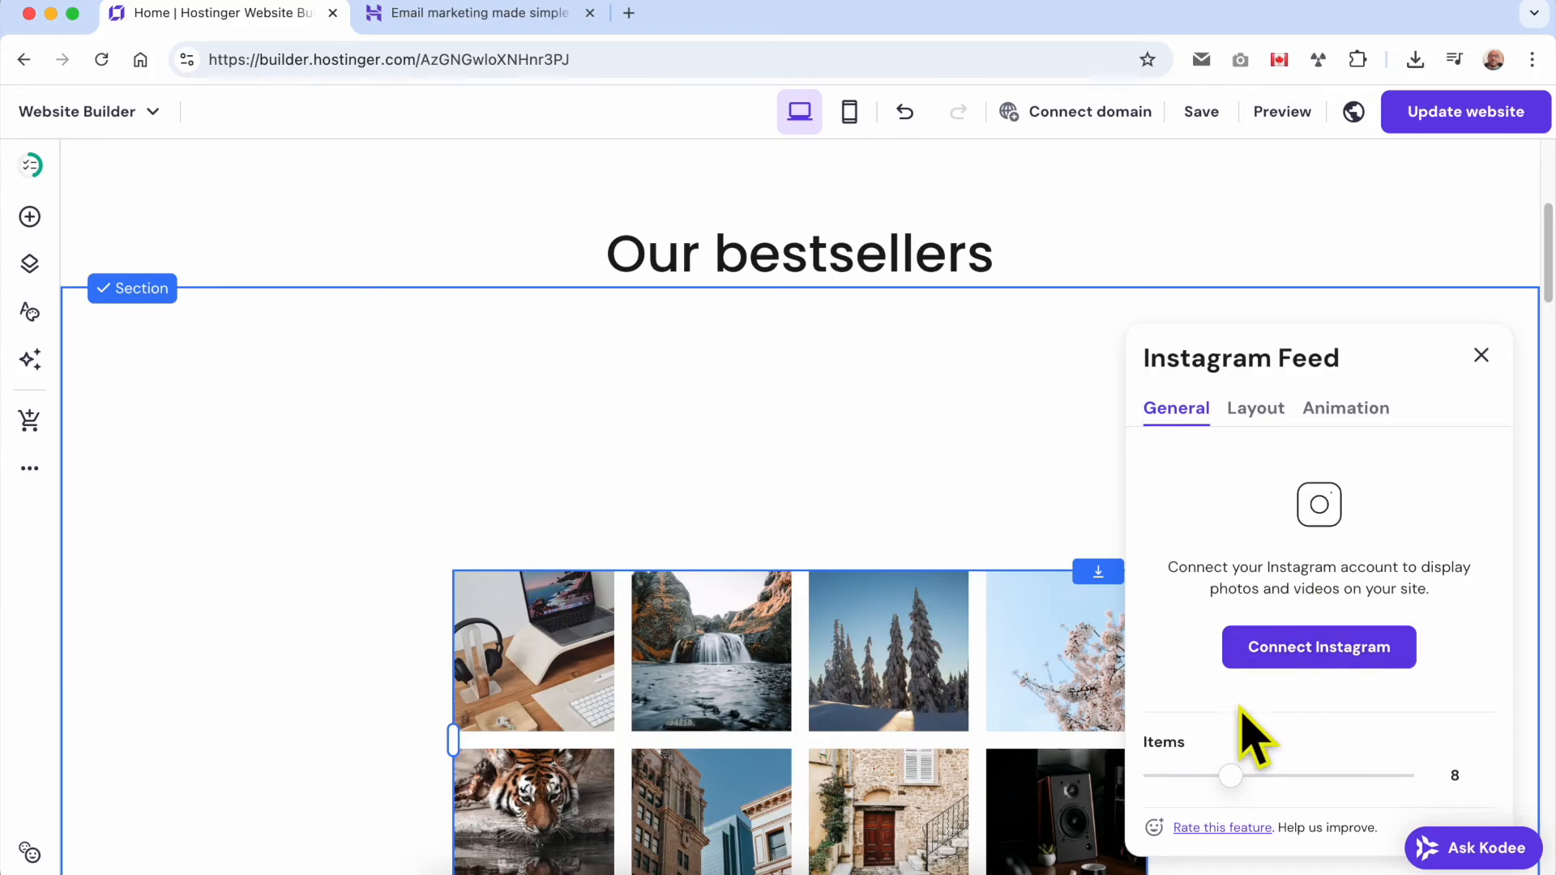
scroll(1035, 587, down, 1)
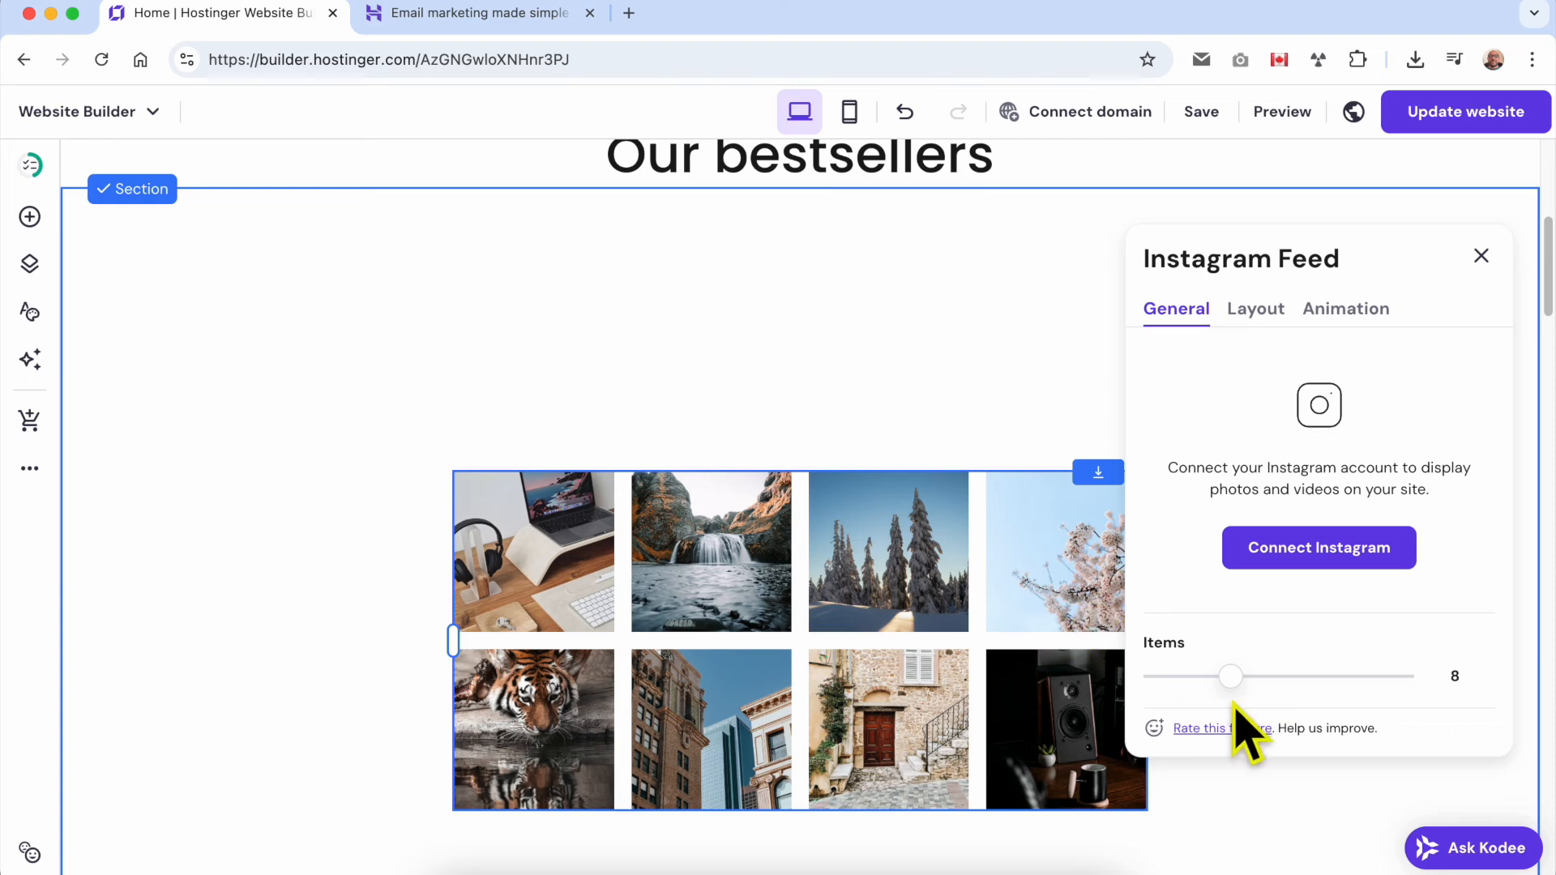
mouse_move(1229, 676)
mouse_down()
mouse_move(1156, 678)
mouse_move(1334, 684)
mouse_move(1226, 685)
mouse_up()
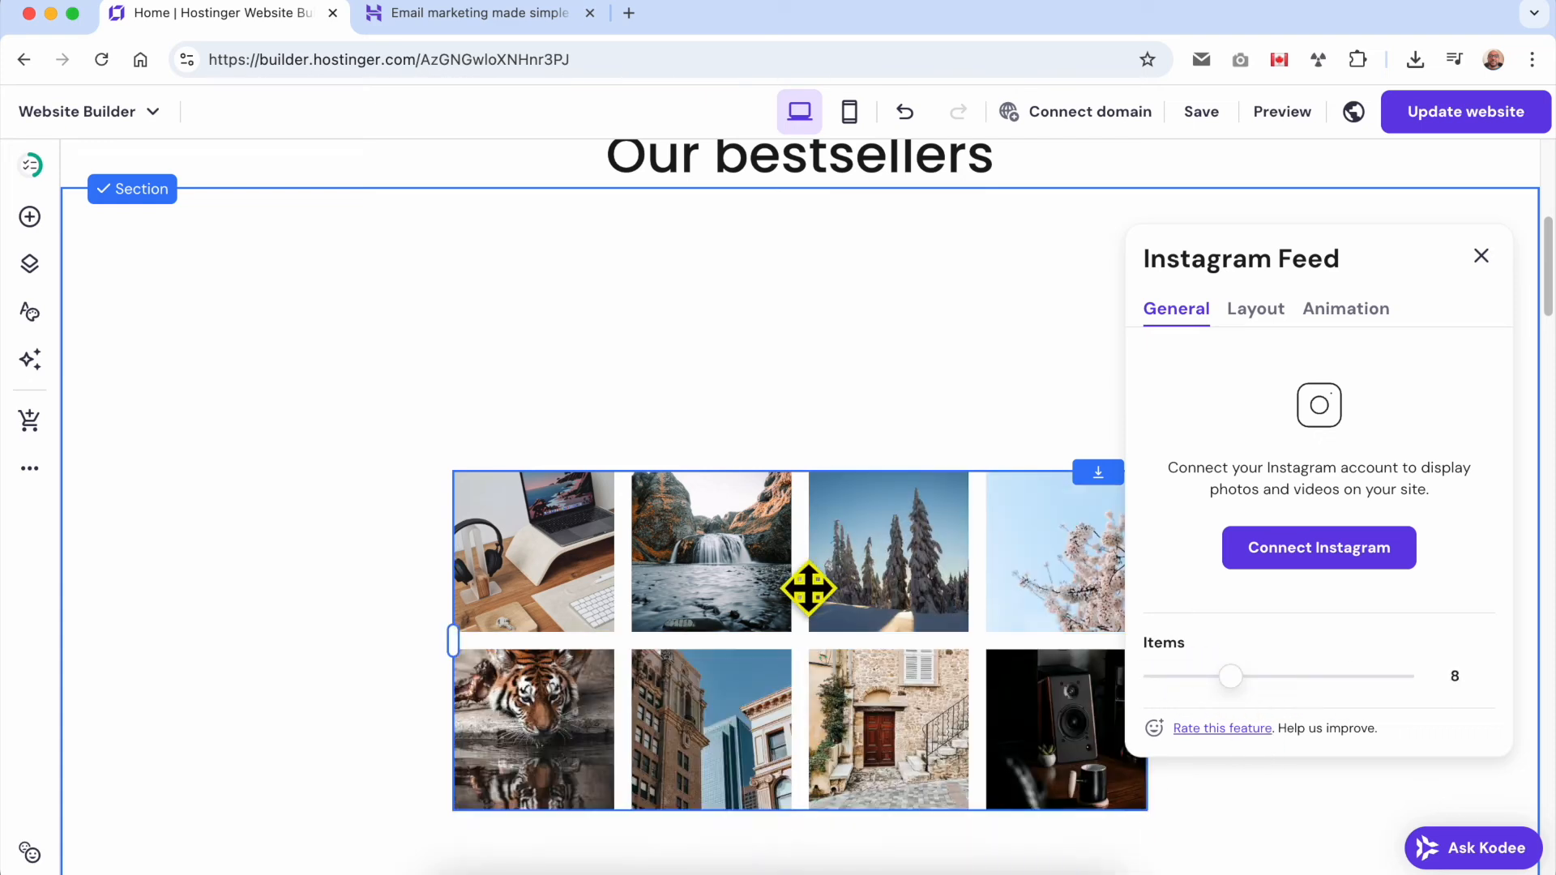
click(1481, 256)
click(660, 426)
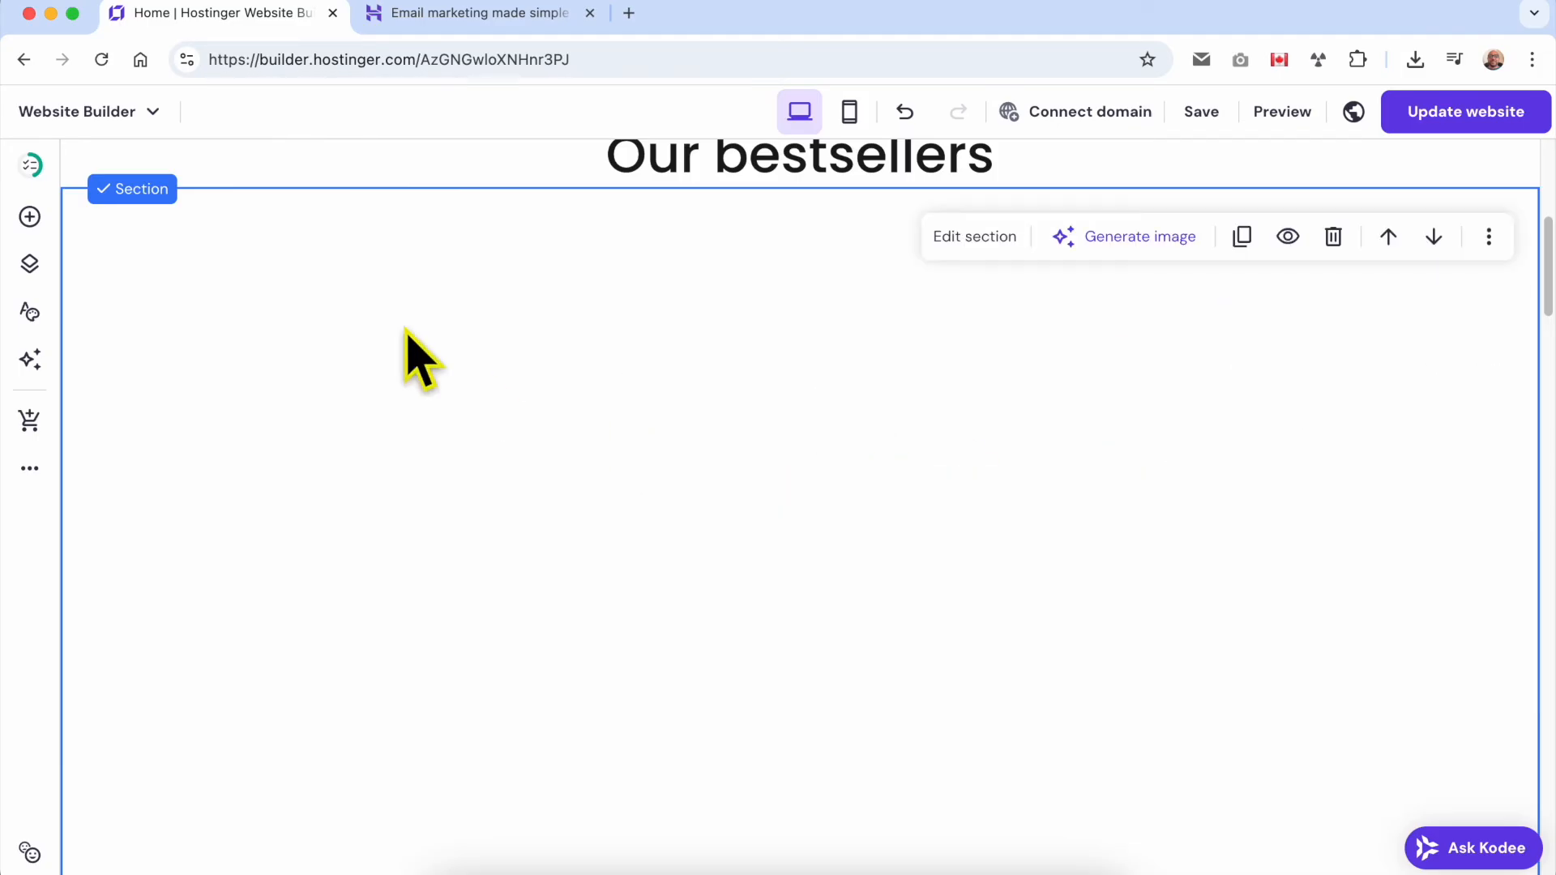
Add a contact form element to the middle of the empty section.
click(30, 219)
scroll(333, 608, down, 2)
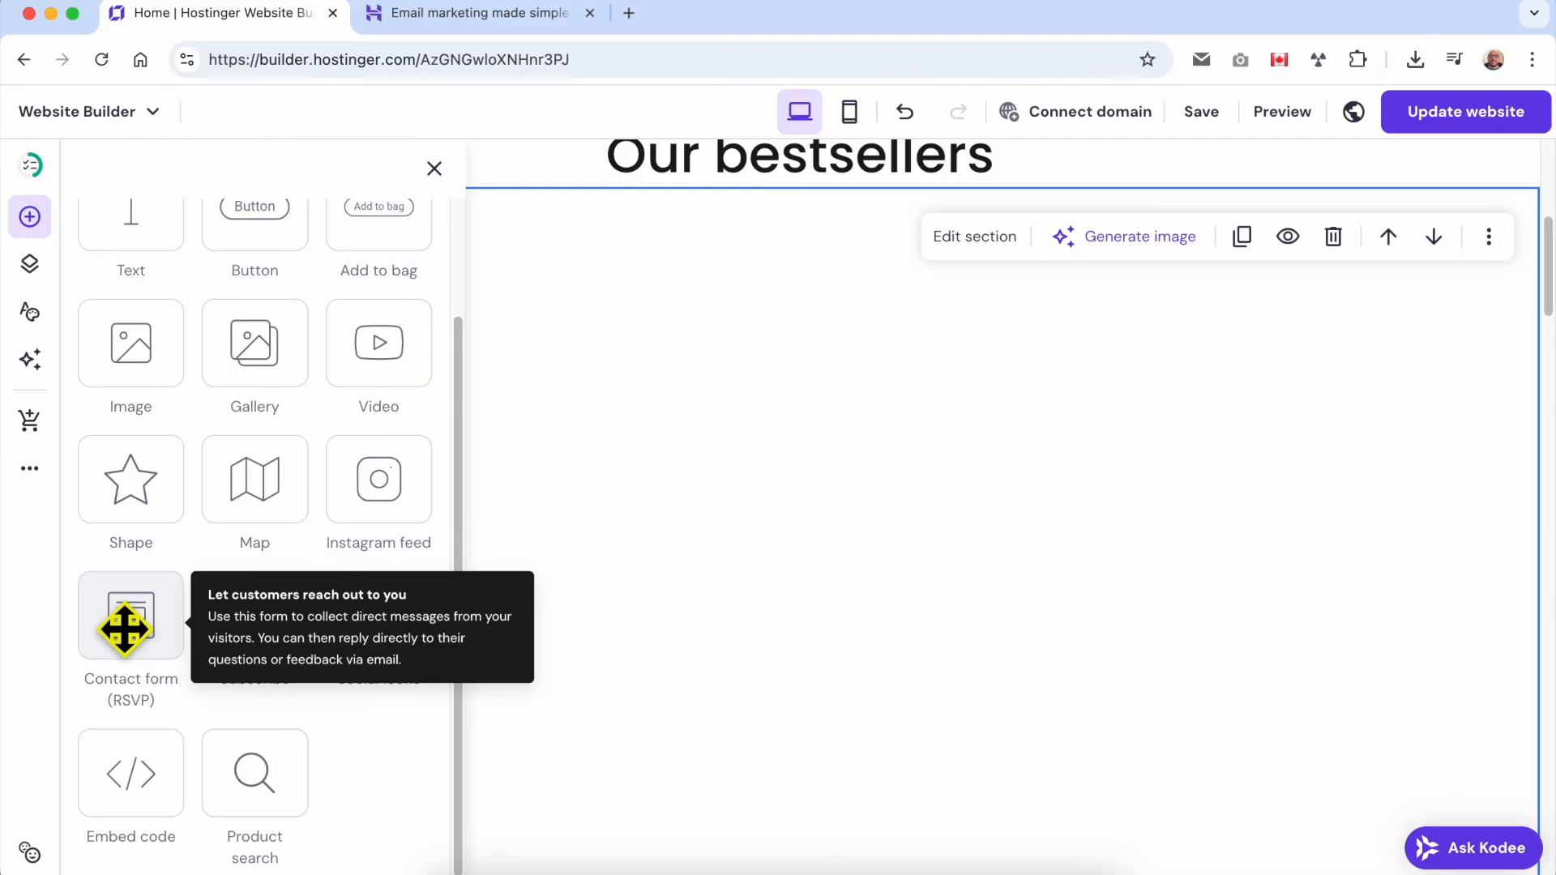
drag(148, 626, 677, 606)
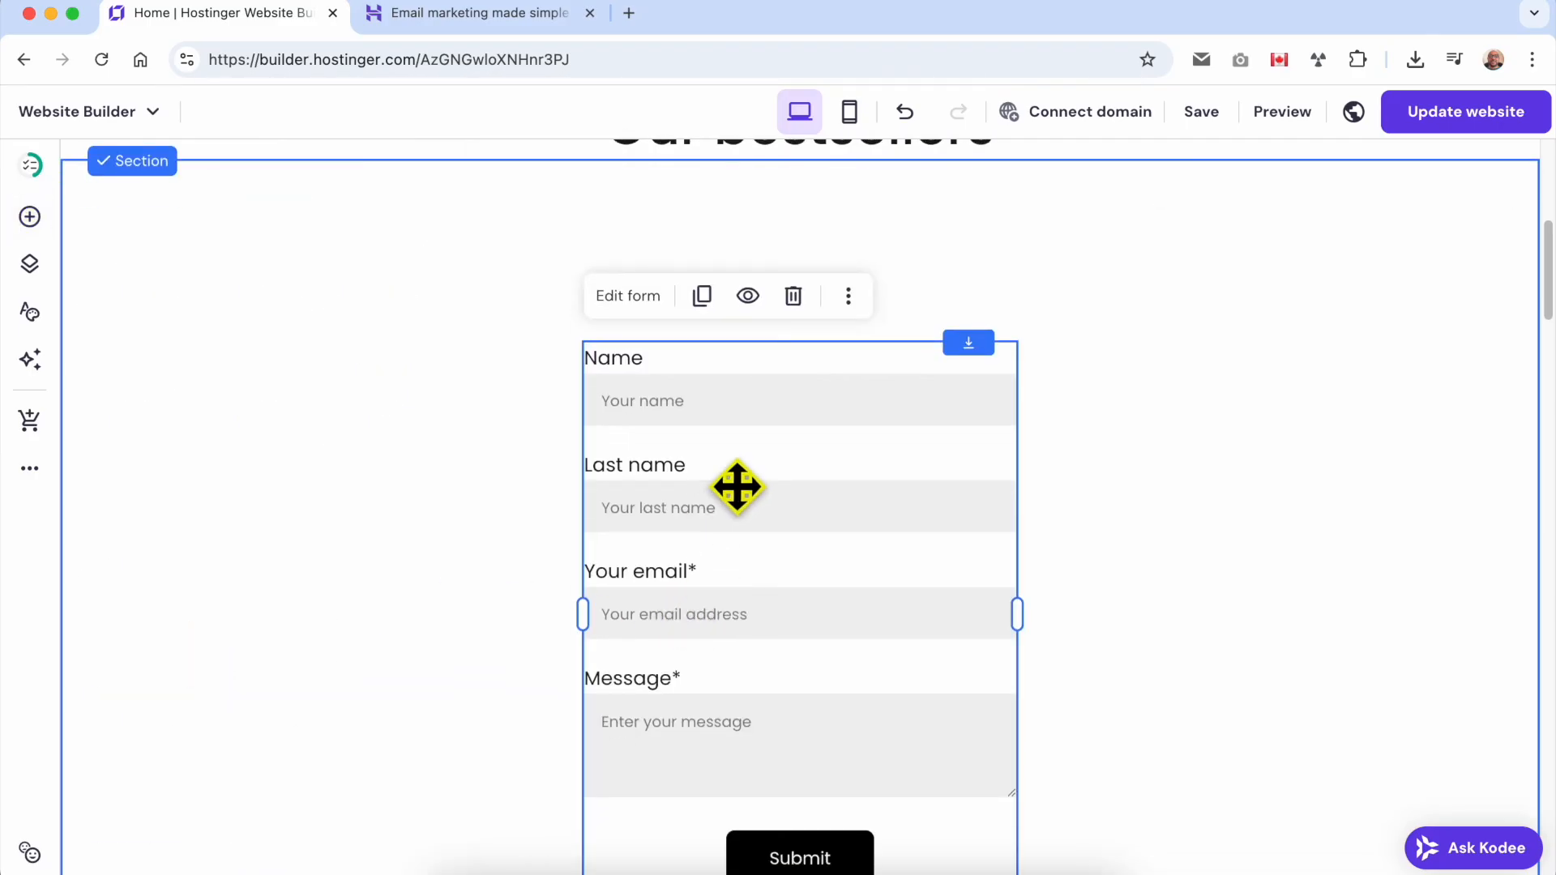
Examine the contact form's general settings, including its form name, notification email, and submissions lists option.
click(637, 304)
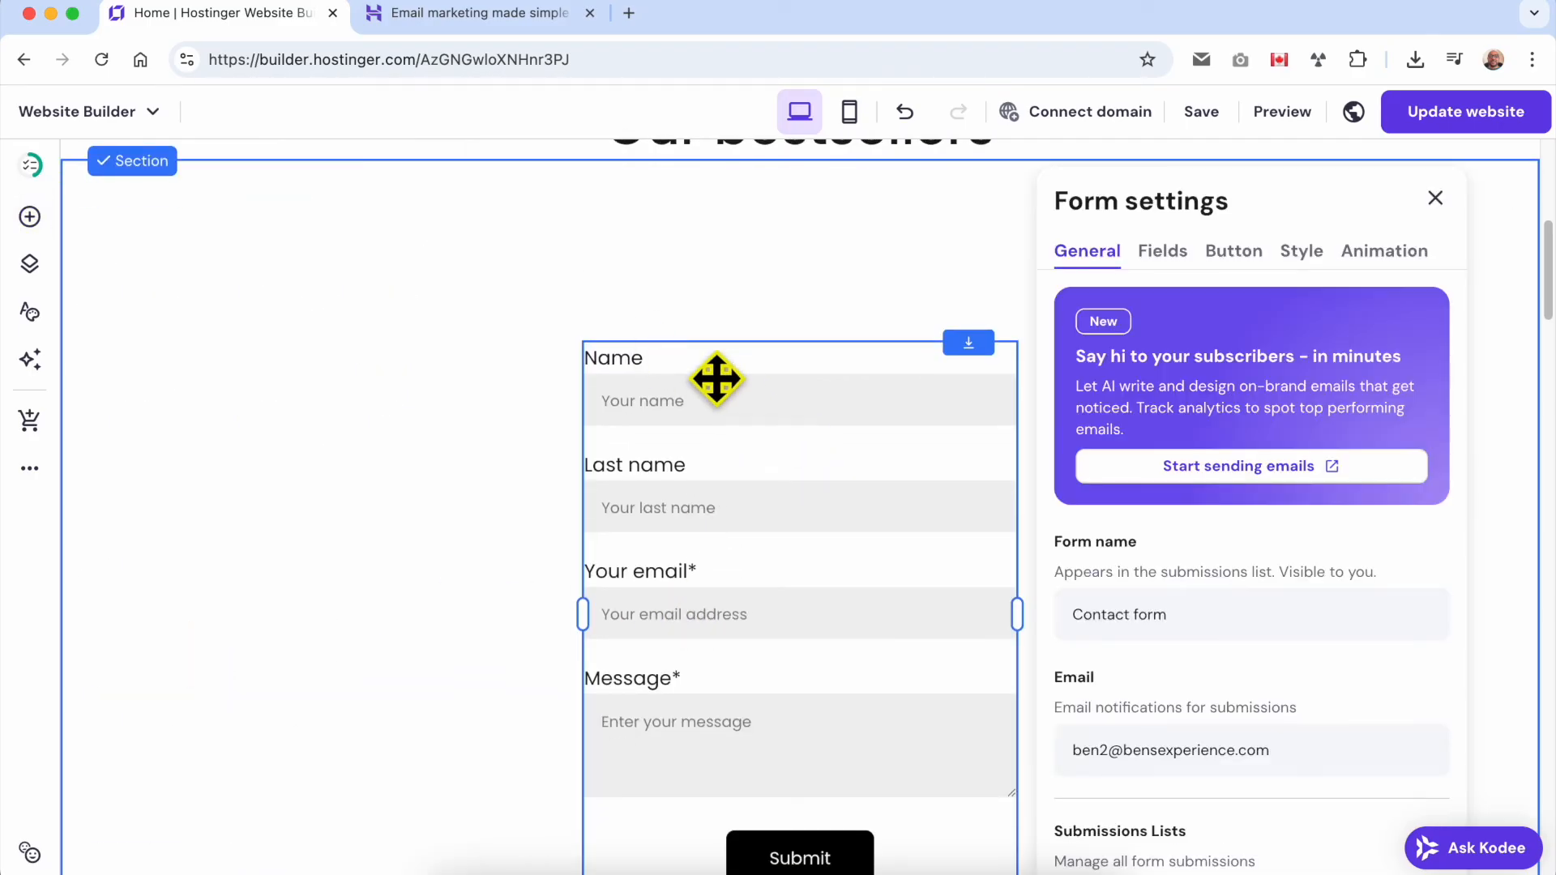
scroll(1274, 494, down, 1)
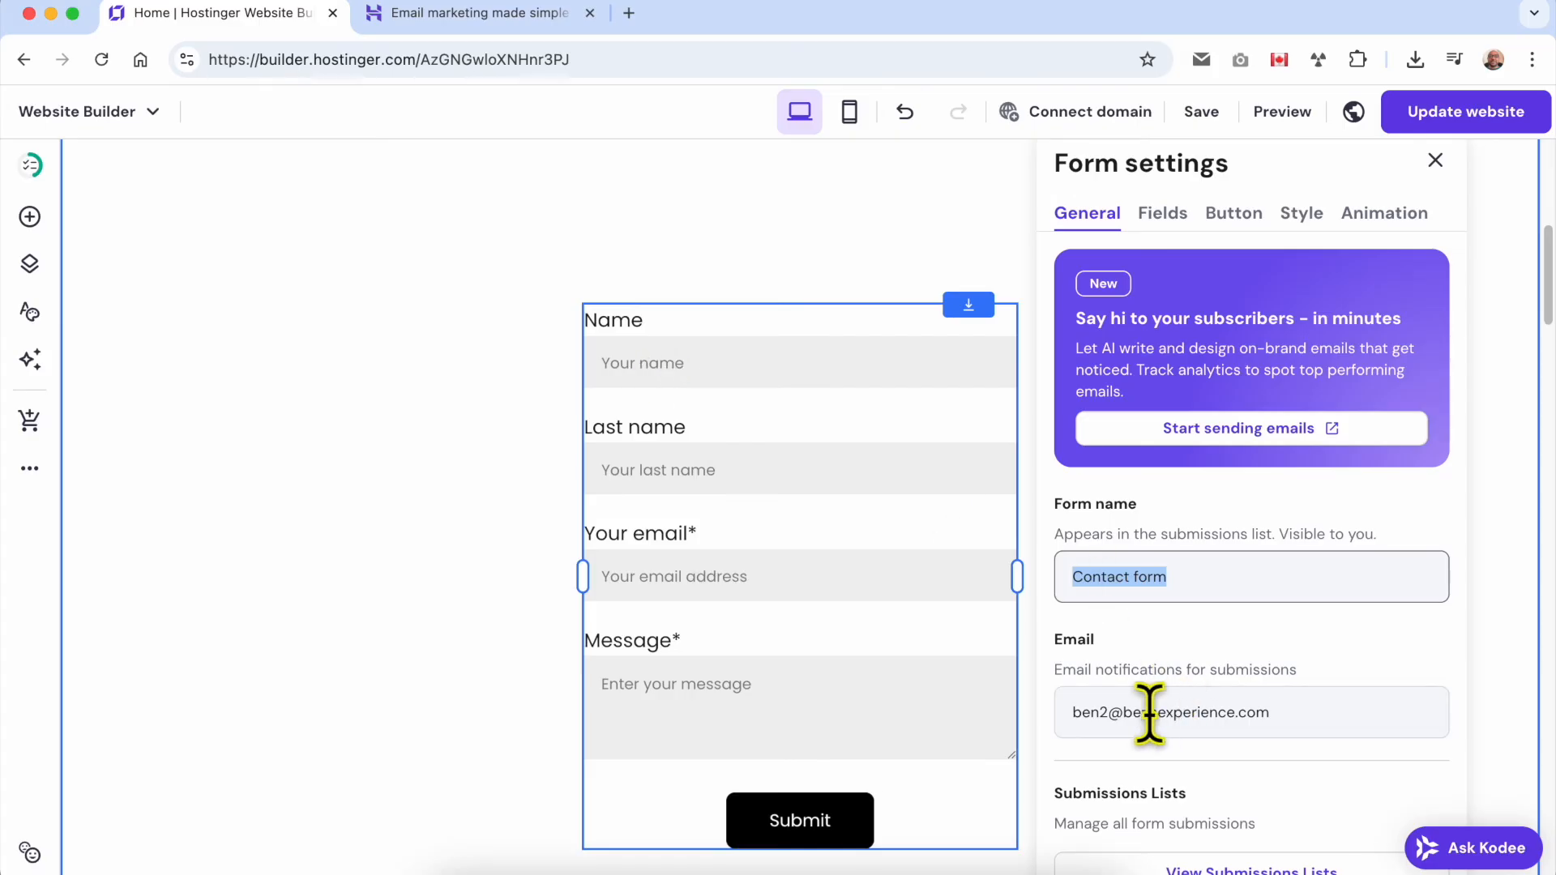
click(1082, 675)
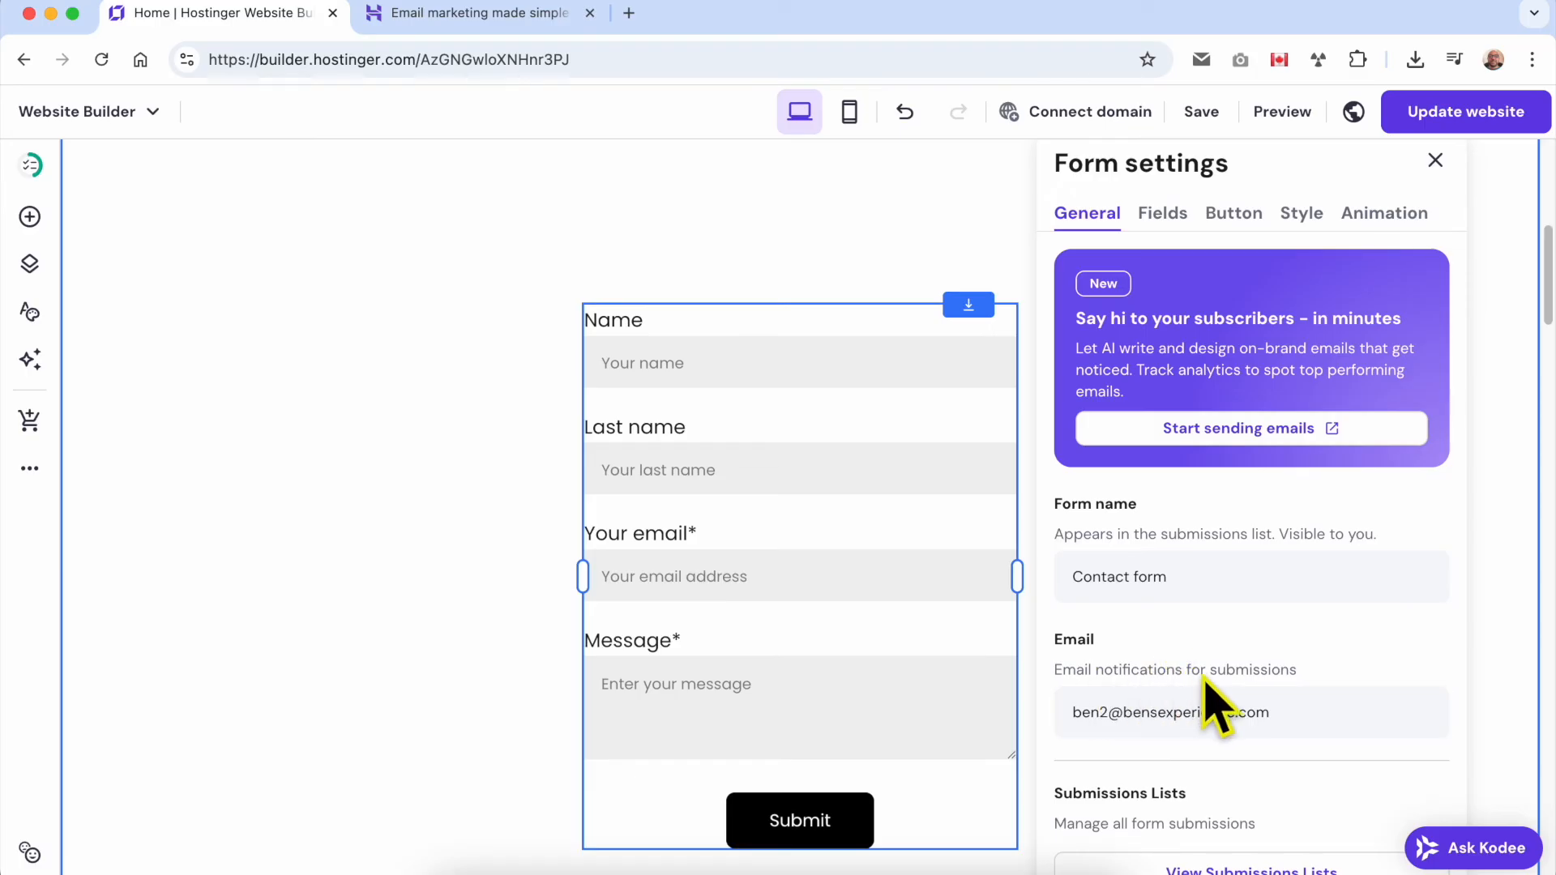
scroll(1305, 685, down, 2)
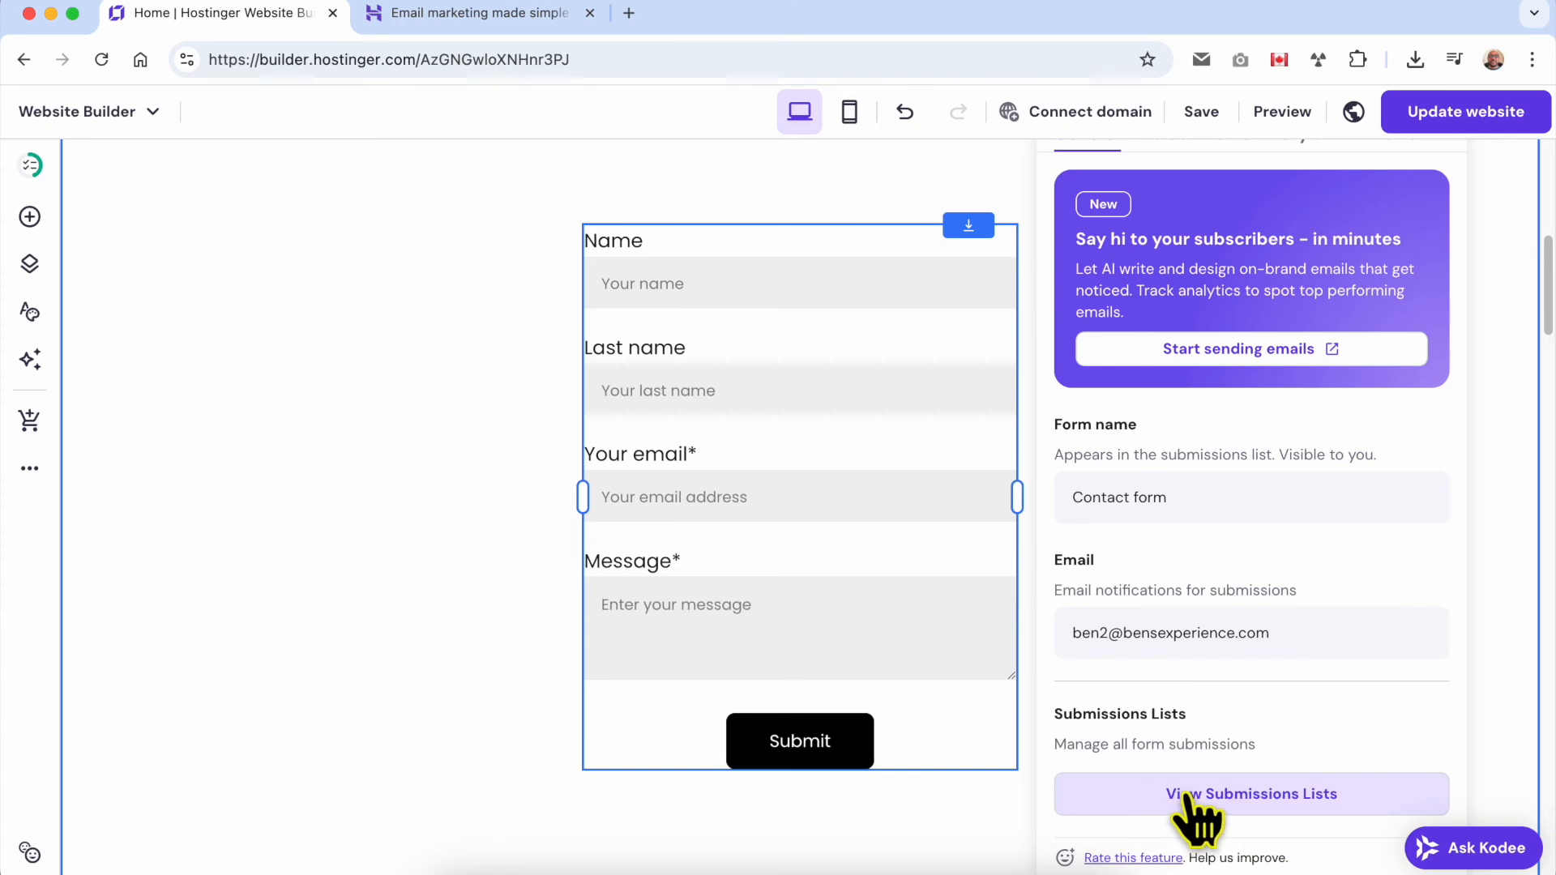
View the form submissions lists, close them, and delete the contact form from the section.
click(1252, 803)
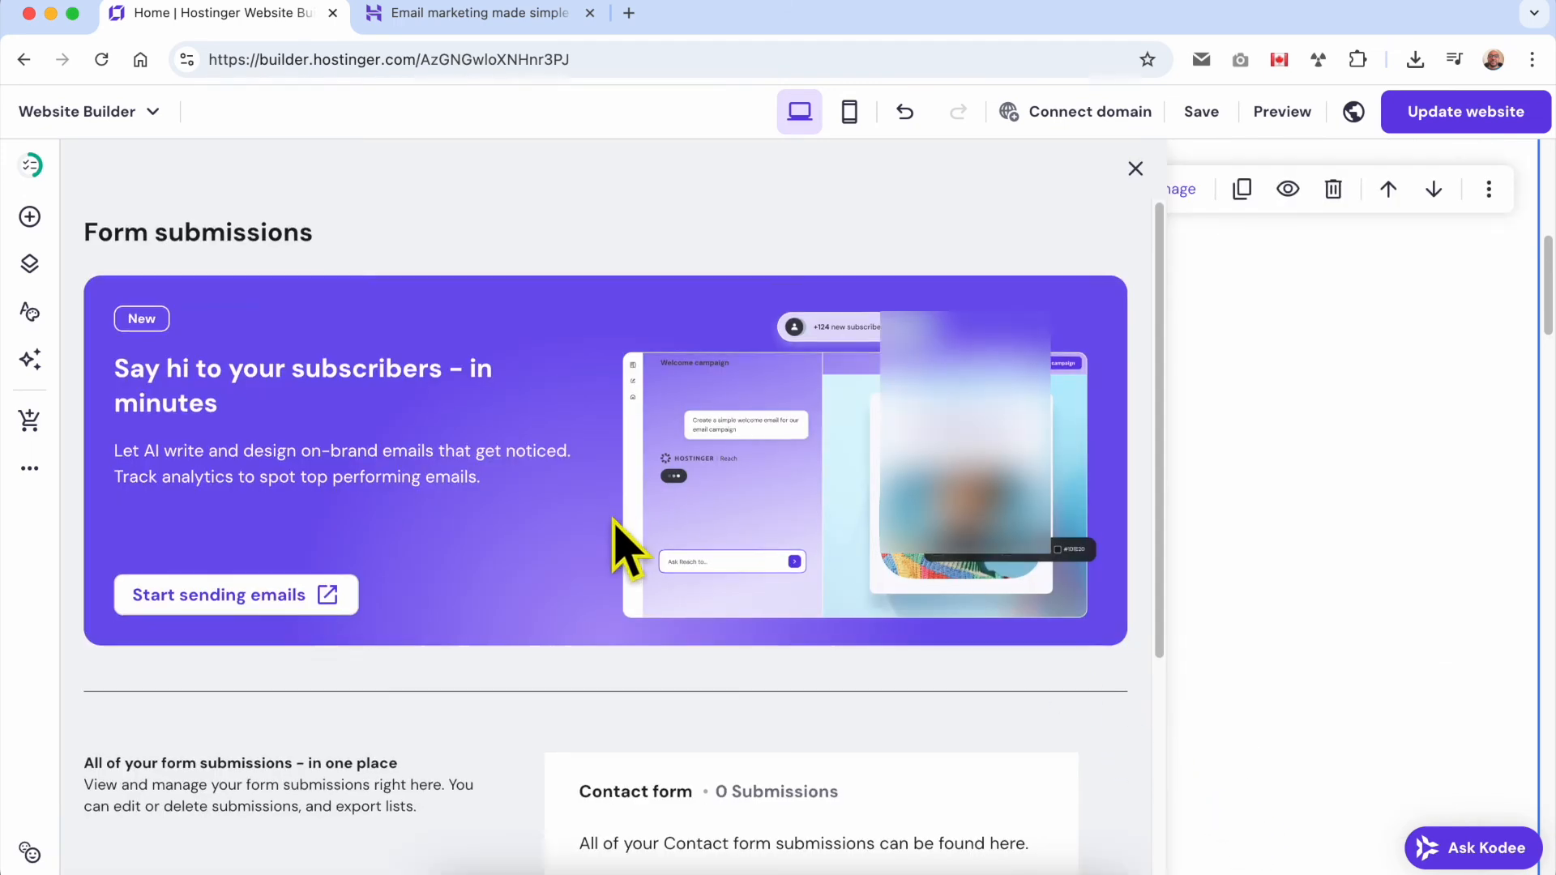
scroll(621, 547, down, 2)
scroll(625, 549, up, 2)
click(1136, 168)
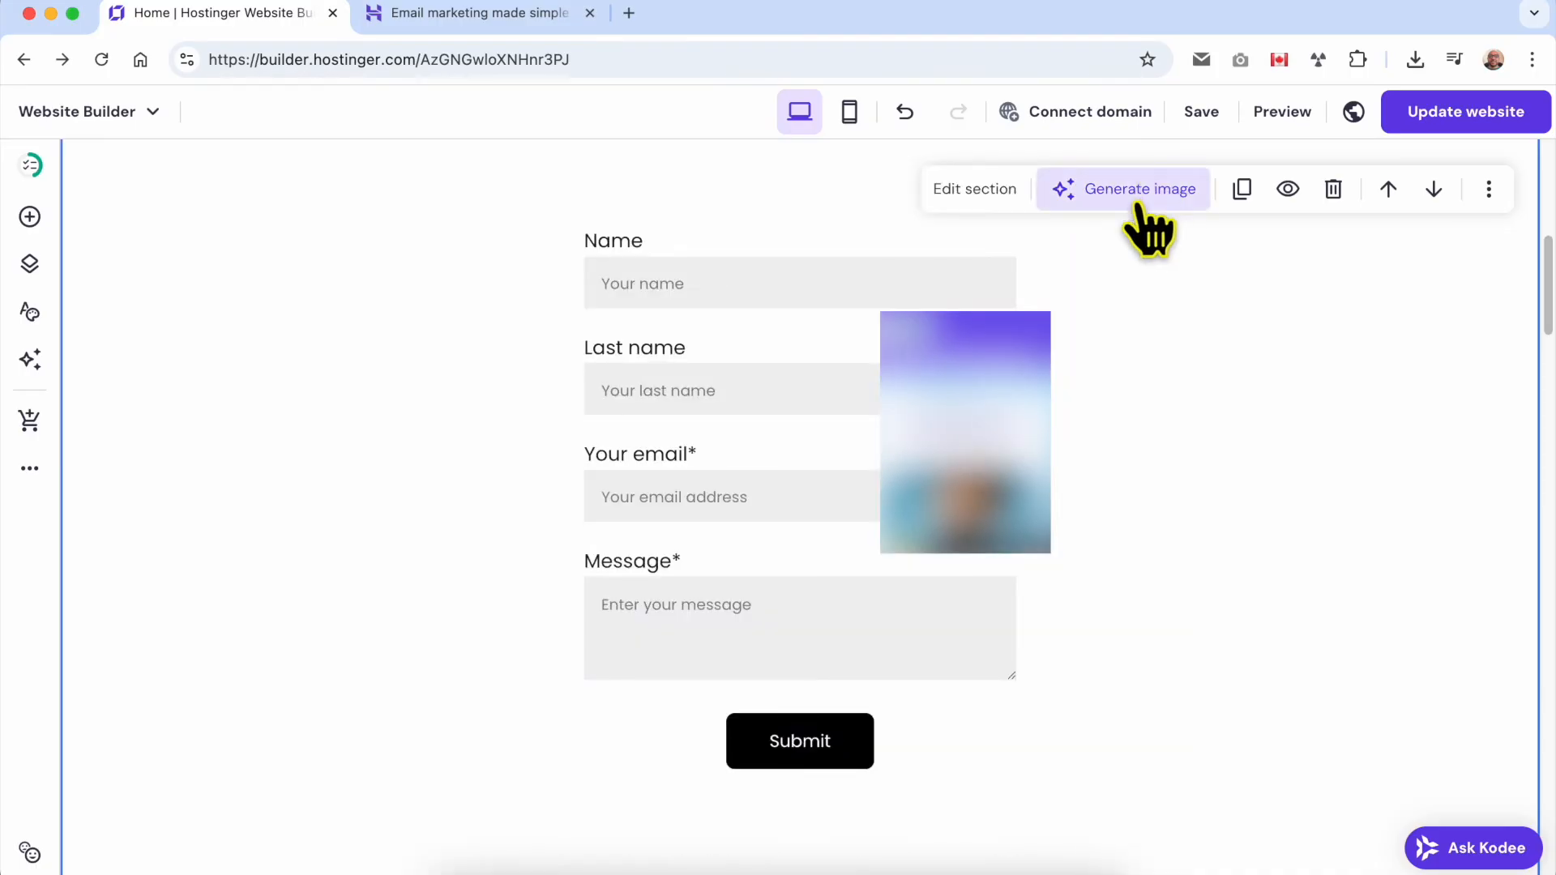
click(783, 456)
click(798, 188)
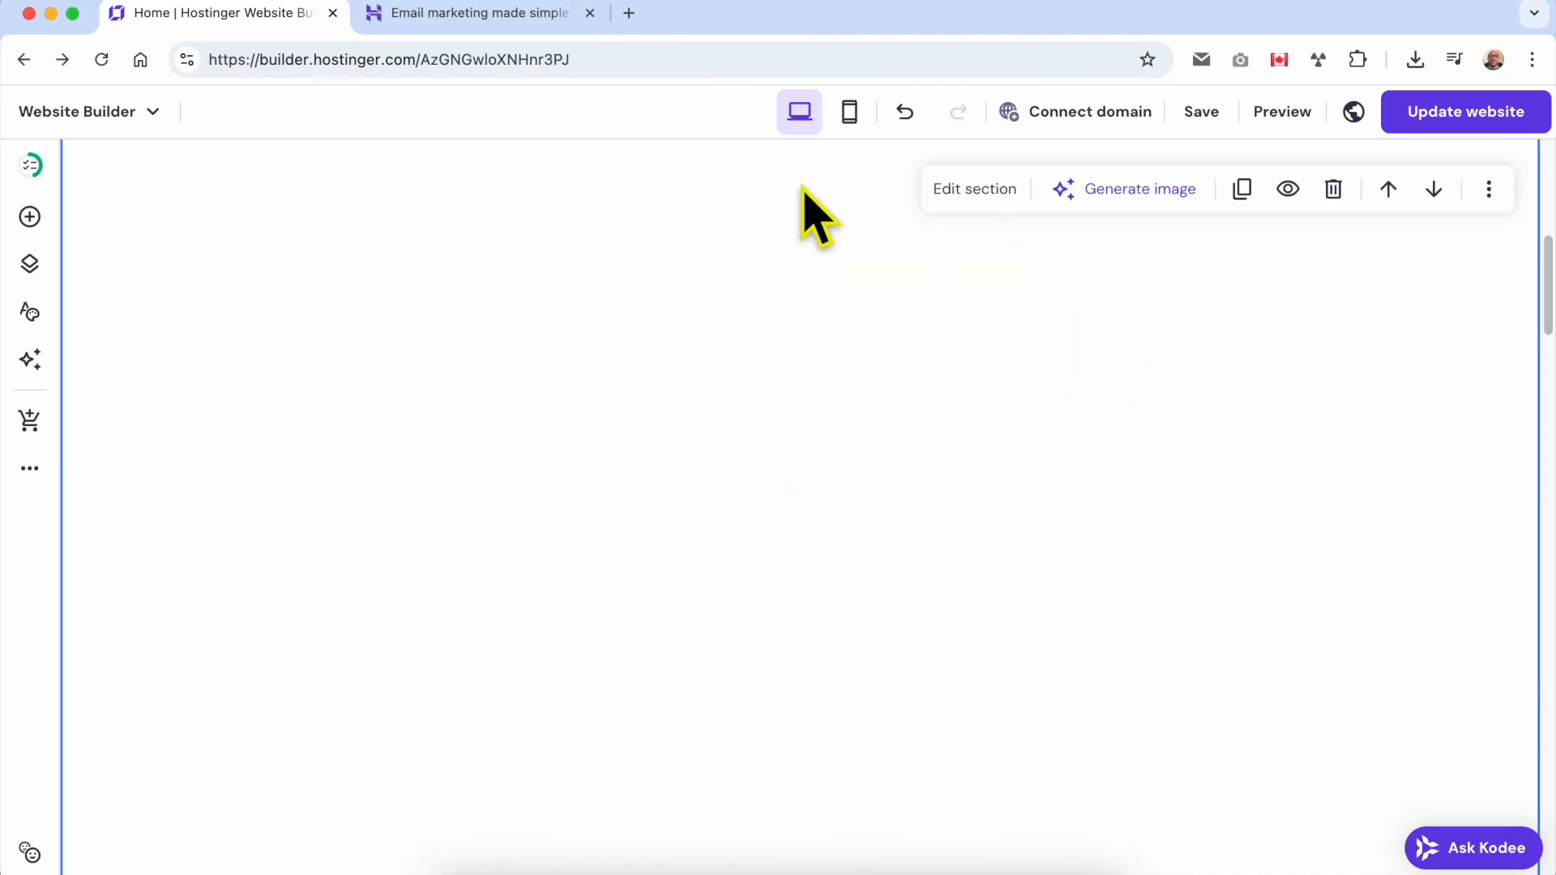
Add a subscribe form just below the "Our bestsellers" heading and widen it to about two thirds of the section's grid.
click(30, 217)
scroll(264, 688, down, 2)
scroll(275, 738, down, 1)
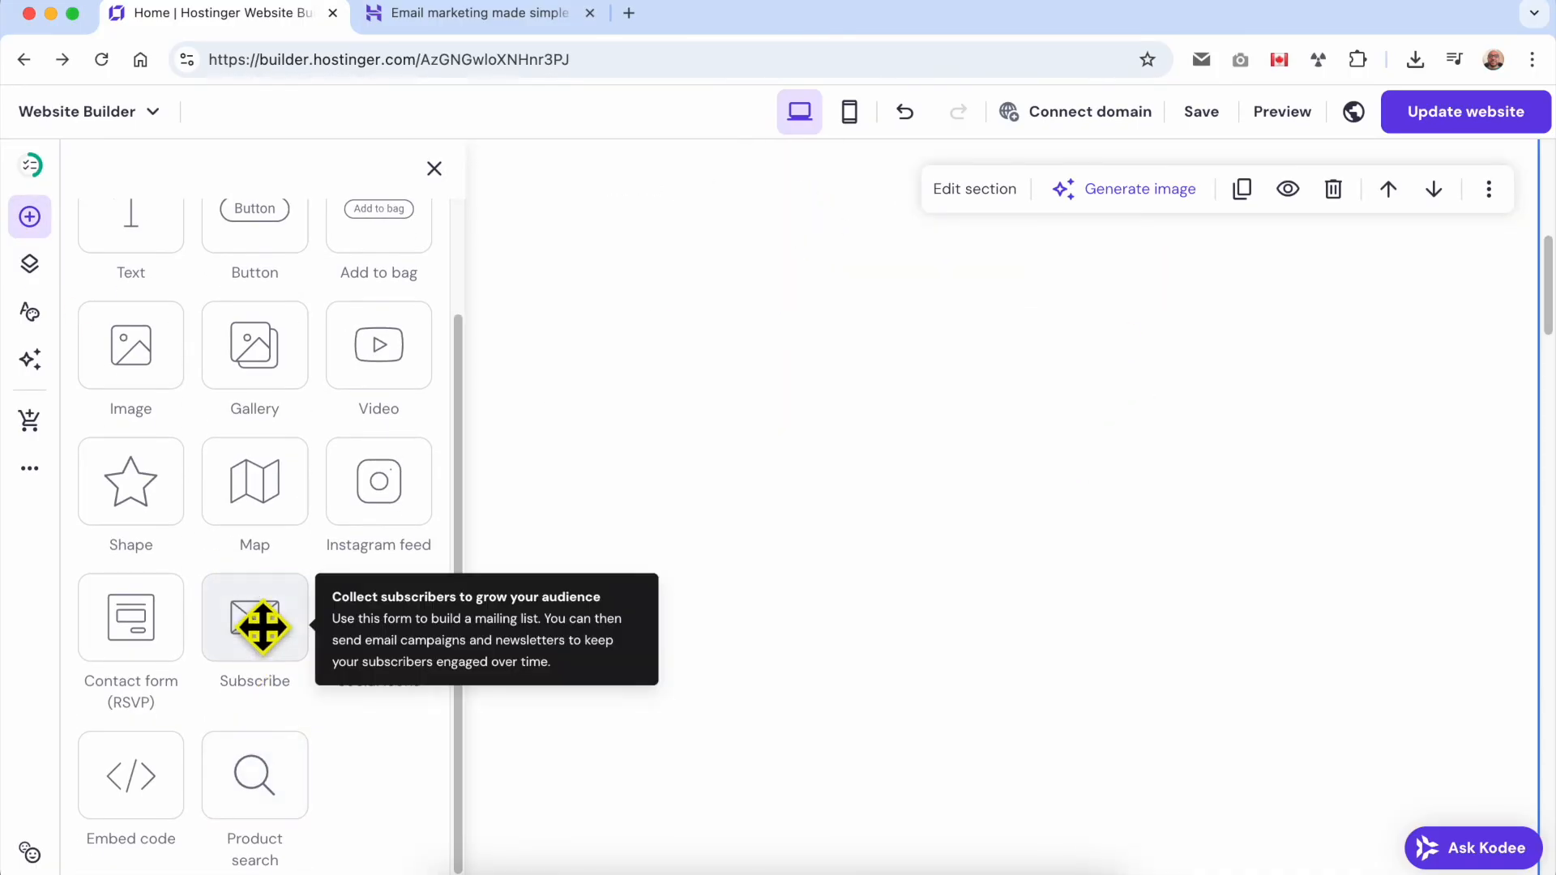
drag(262, 626, 576, 490)
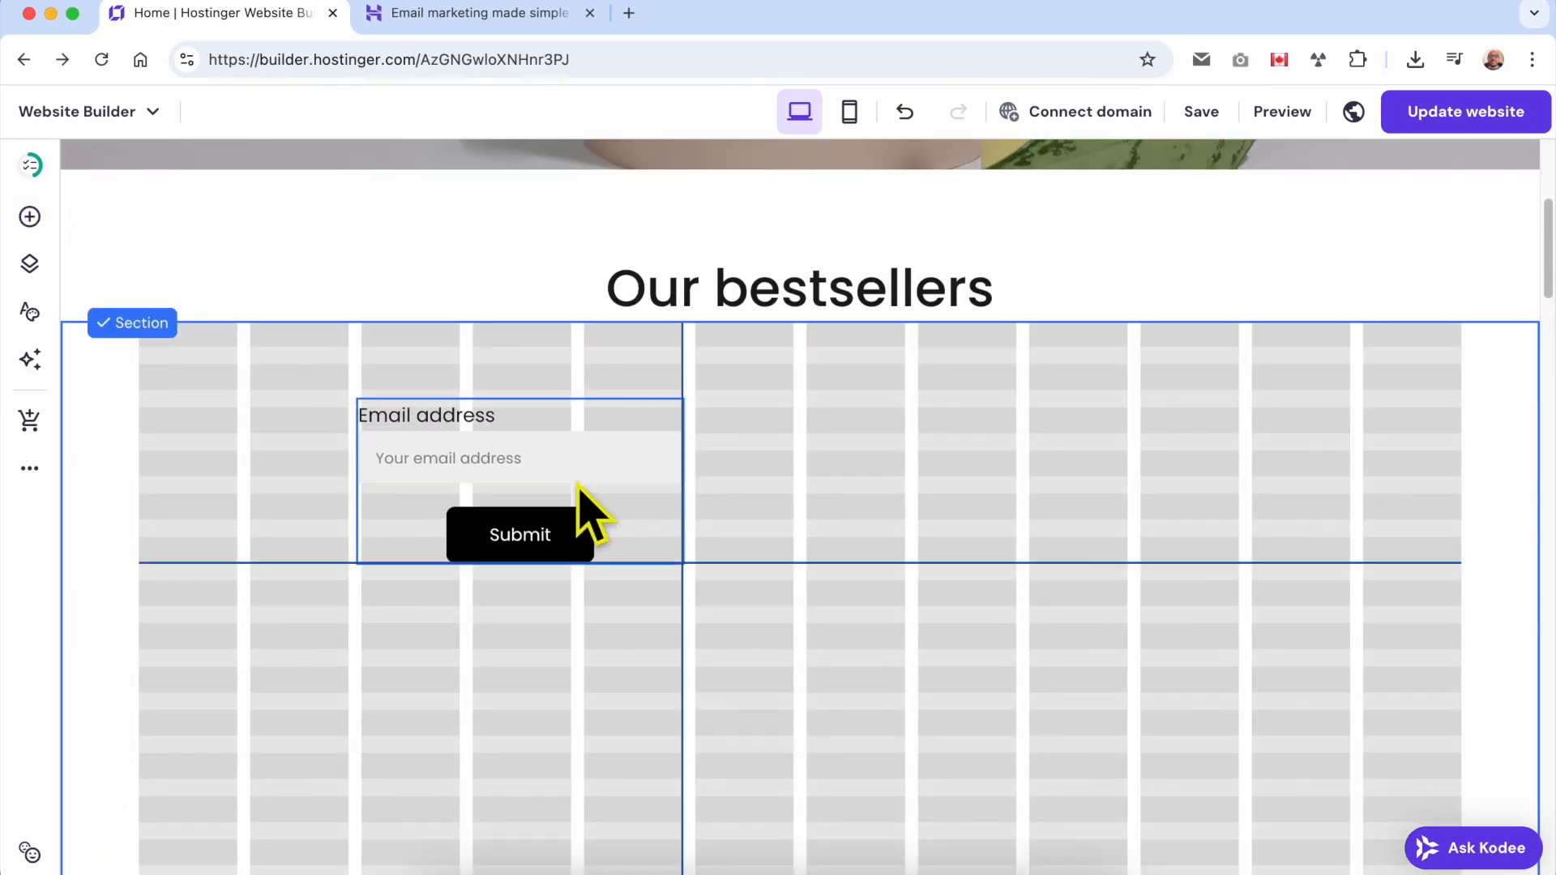
drag(676, 492, 1240, 487)
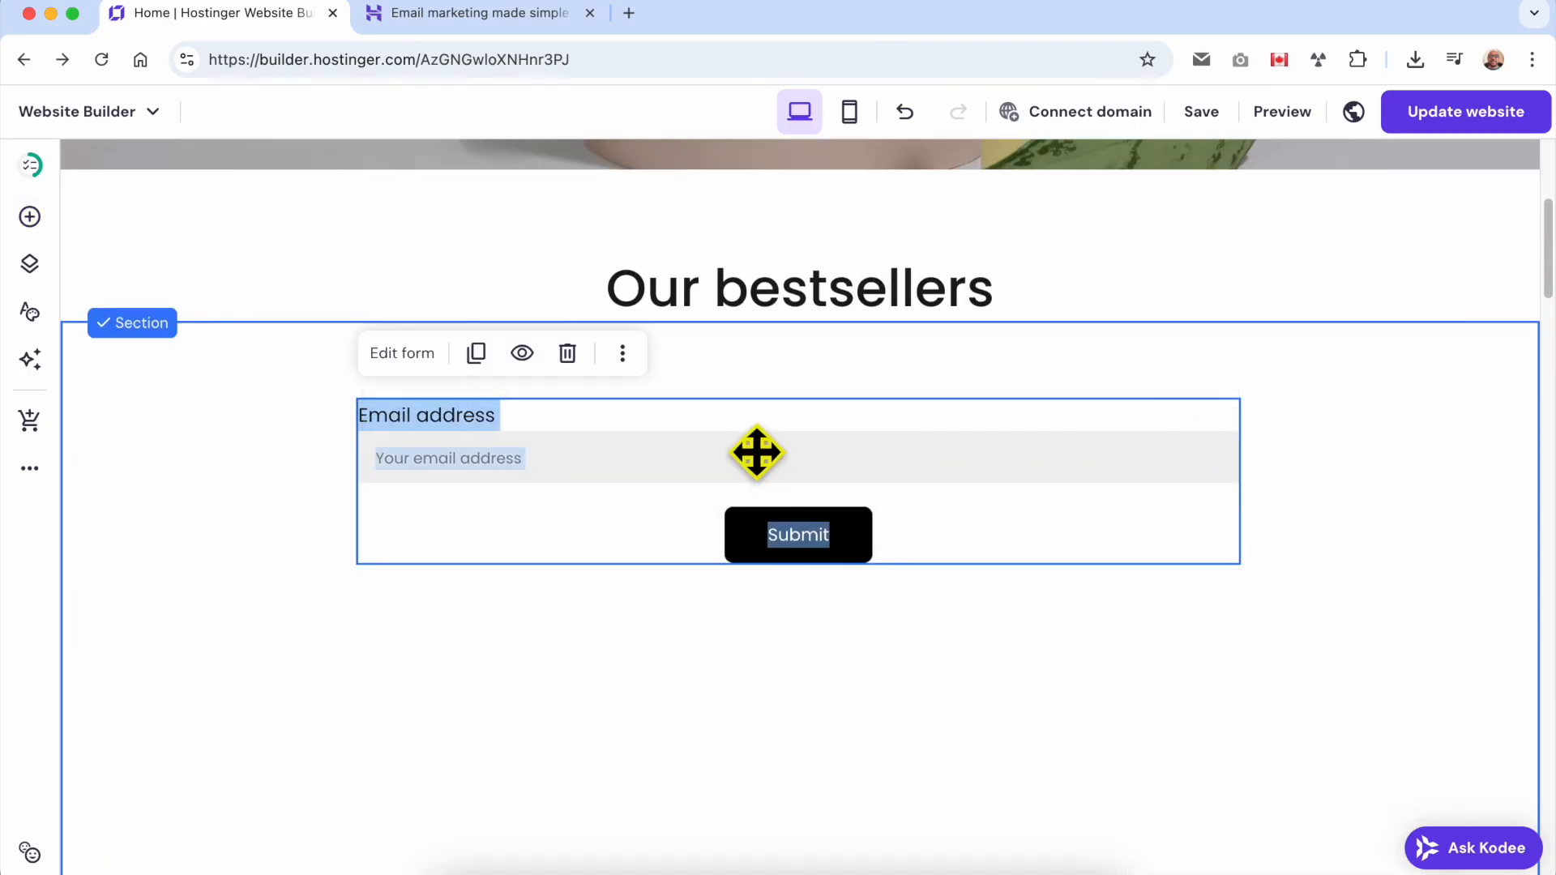
Check the subscribe form's general settings, close them, and delete the form from the section.
double_click(502, 445)
scroll(1365, 601, down, 5)
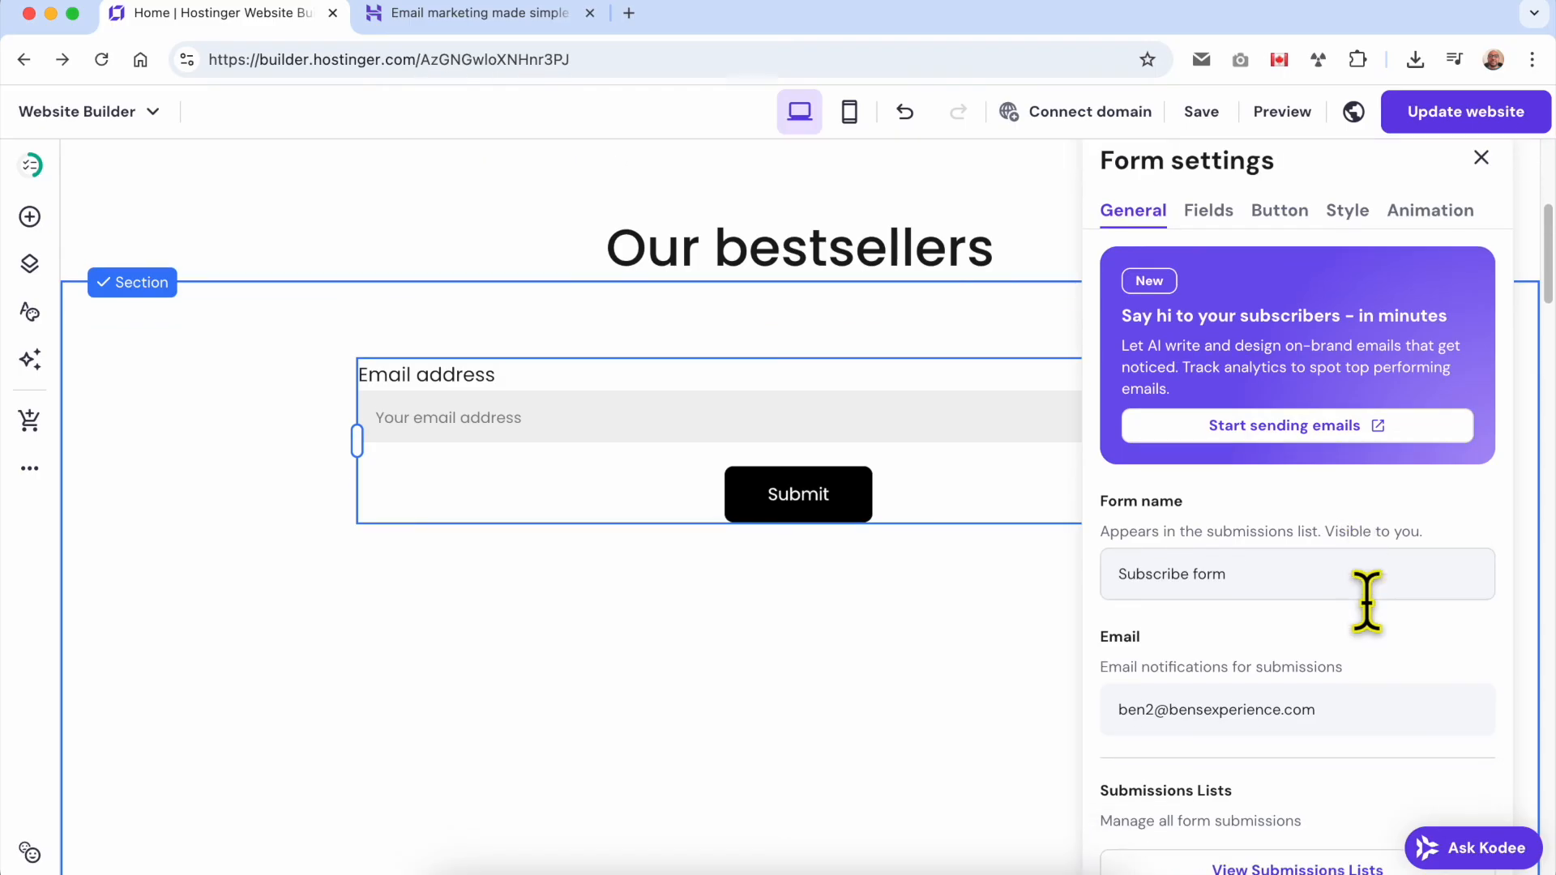
scroll(1375, 705, up, 10)
scroll(1375, 670, down, 6)
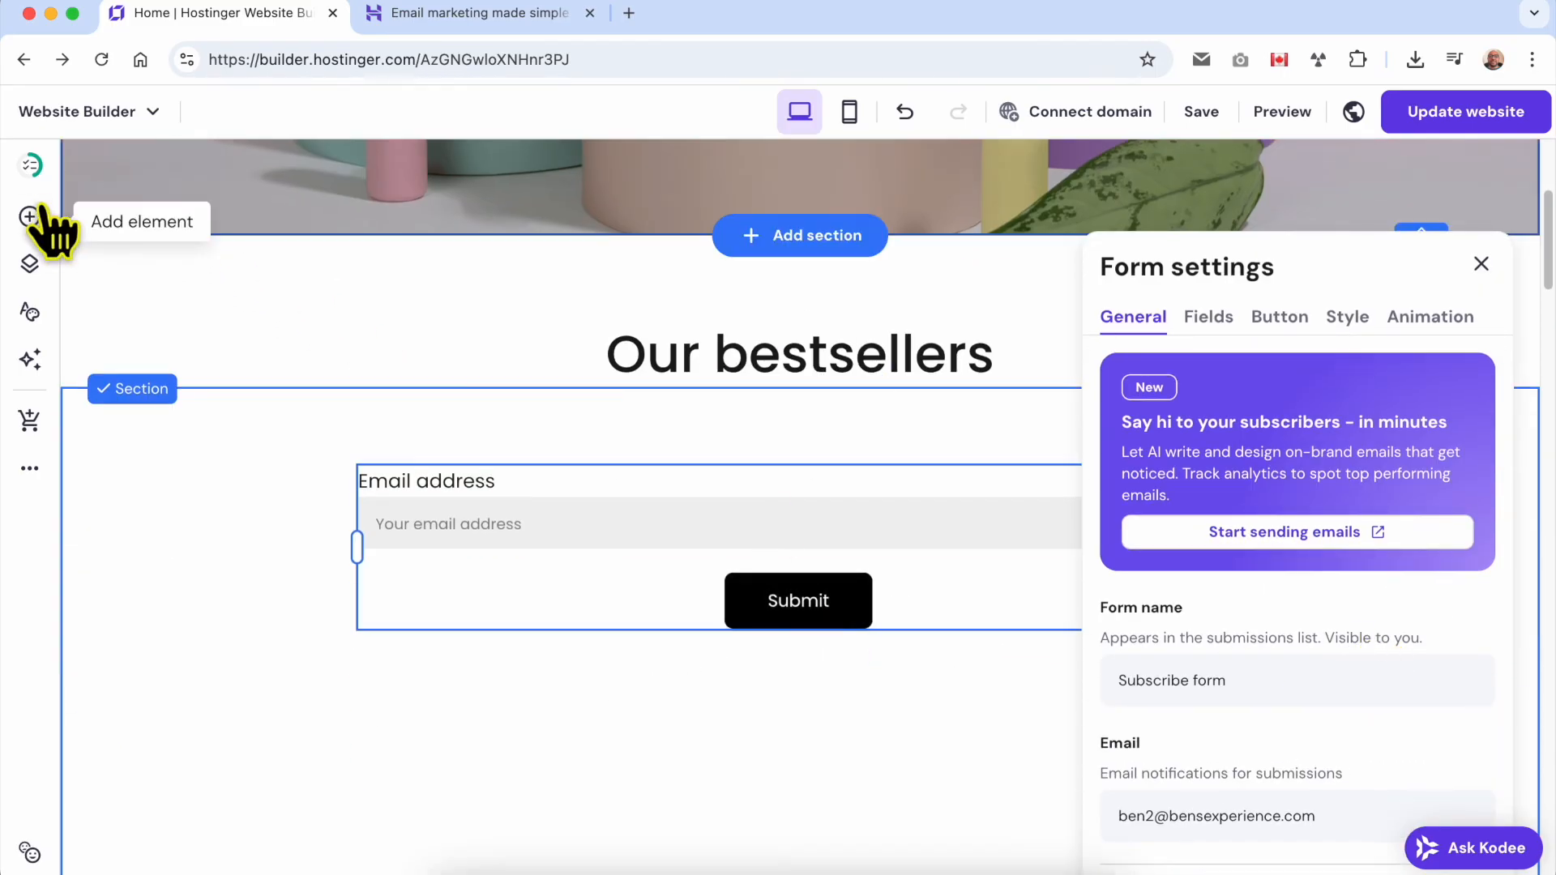
click(1481, 265)
click(570, 417)
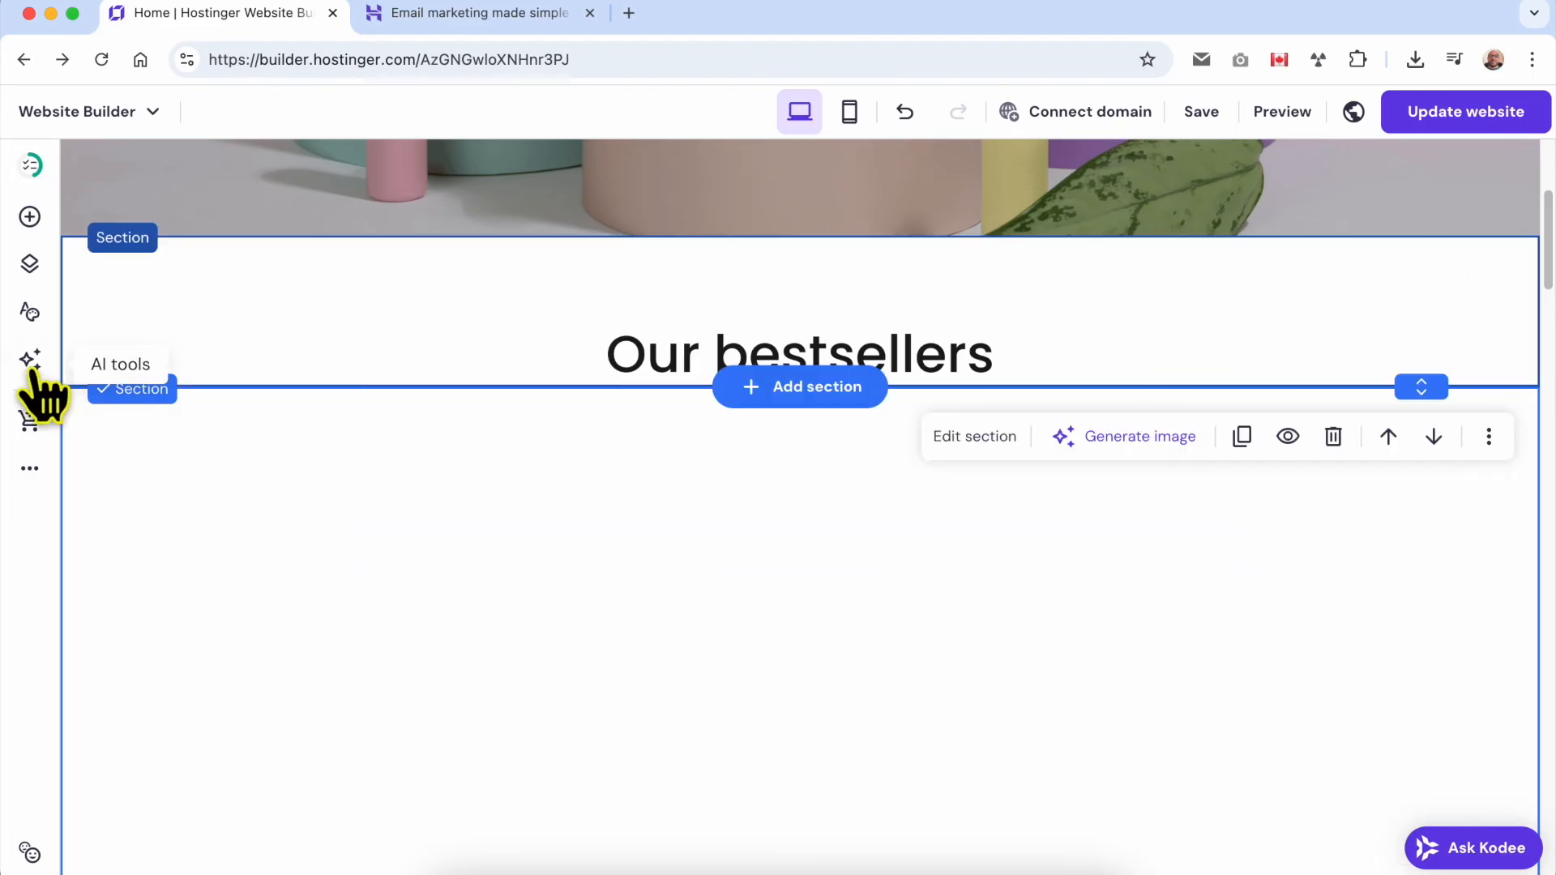
Add a social icons element to the section and delete it again.
click(30, 217)
scroll(248, 617, down, 3)
click(388, 622)
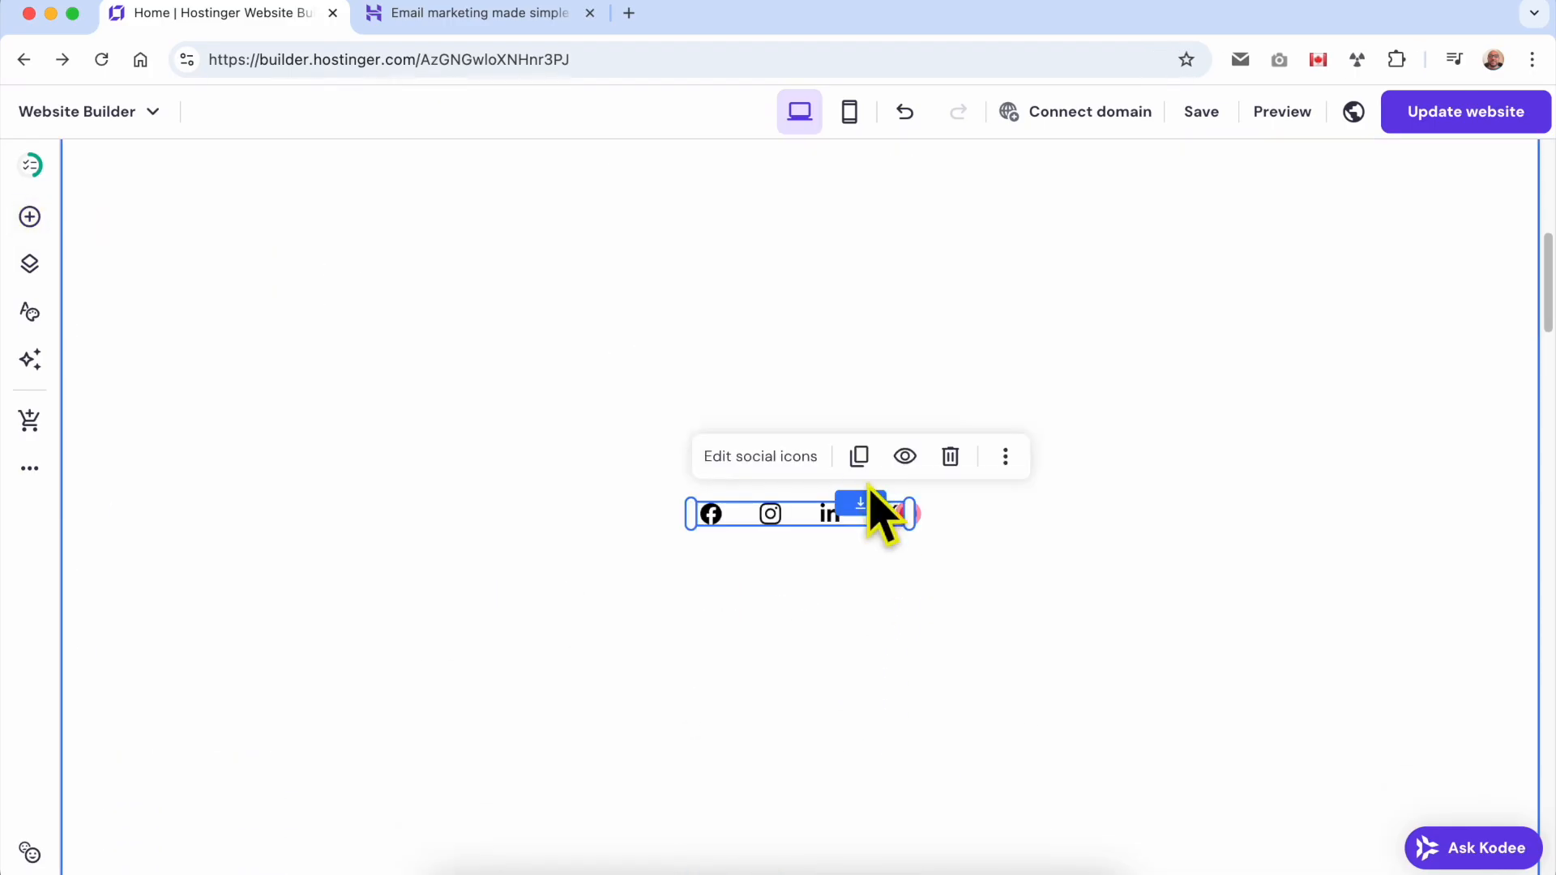
click(951, 456)
Add an embed code element, move it up and to the left within the section, and widen it to the right.
click(30, 216)
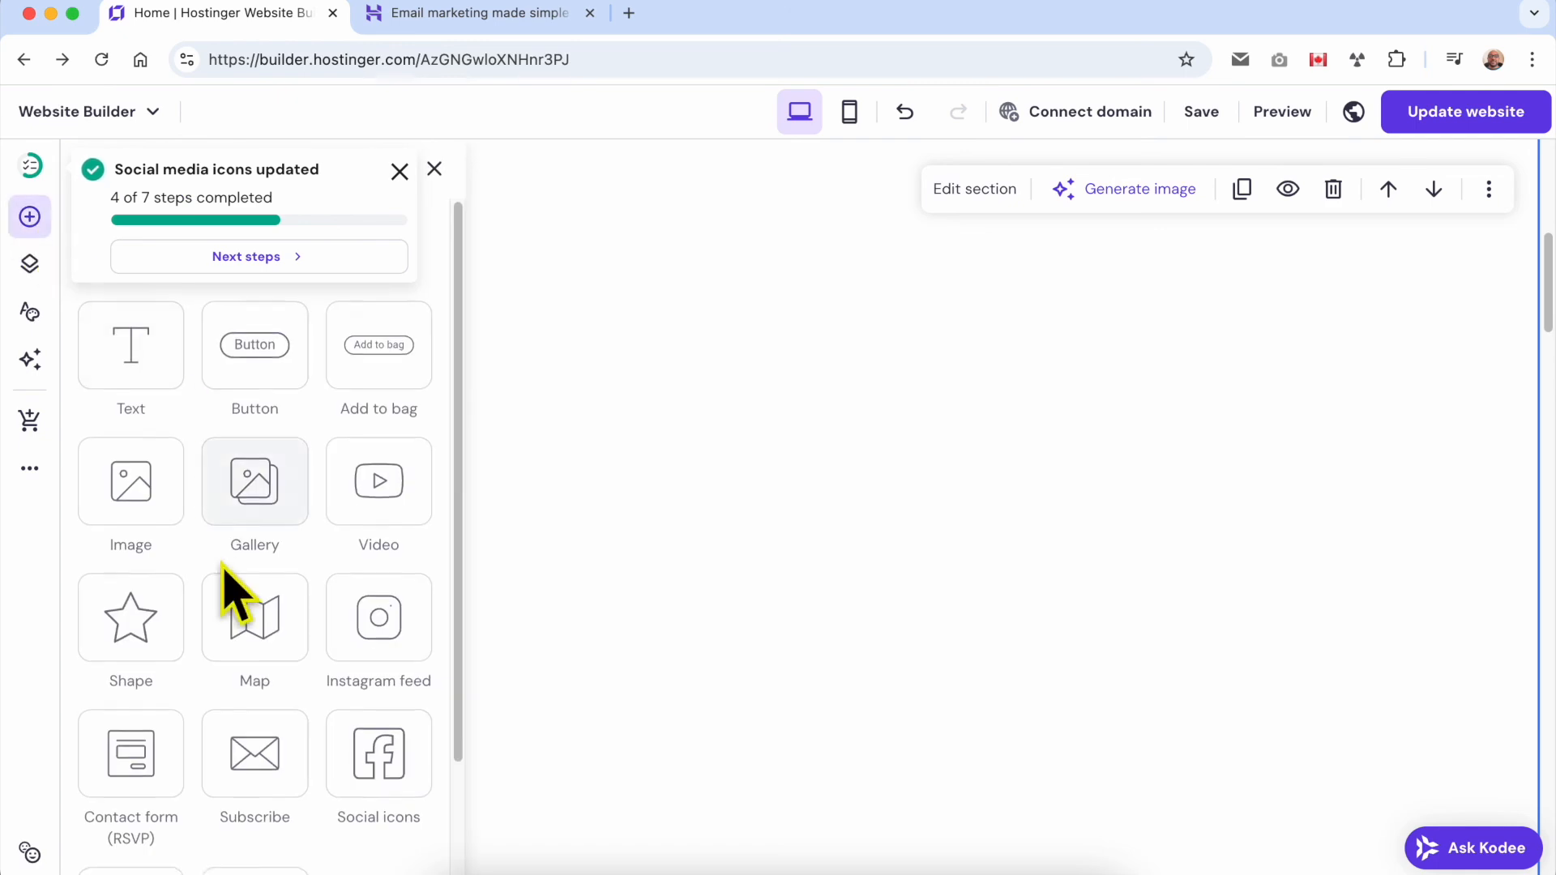
scroll(219, 648, down, 3)
click(137, 765)
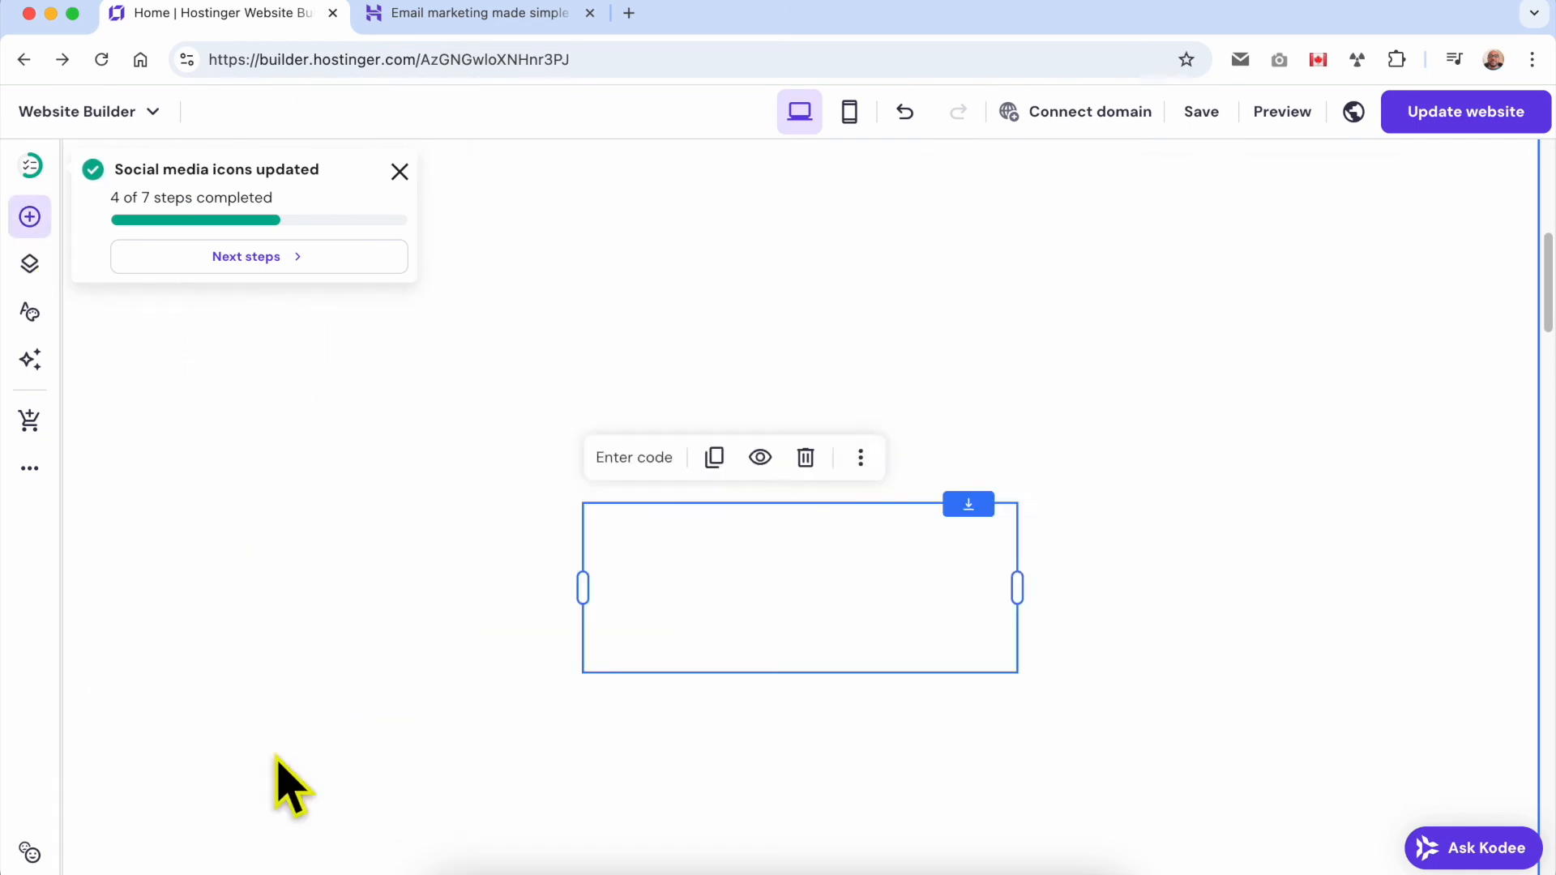
drag(809, 539, 666, 286)
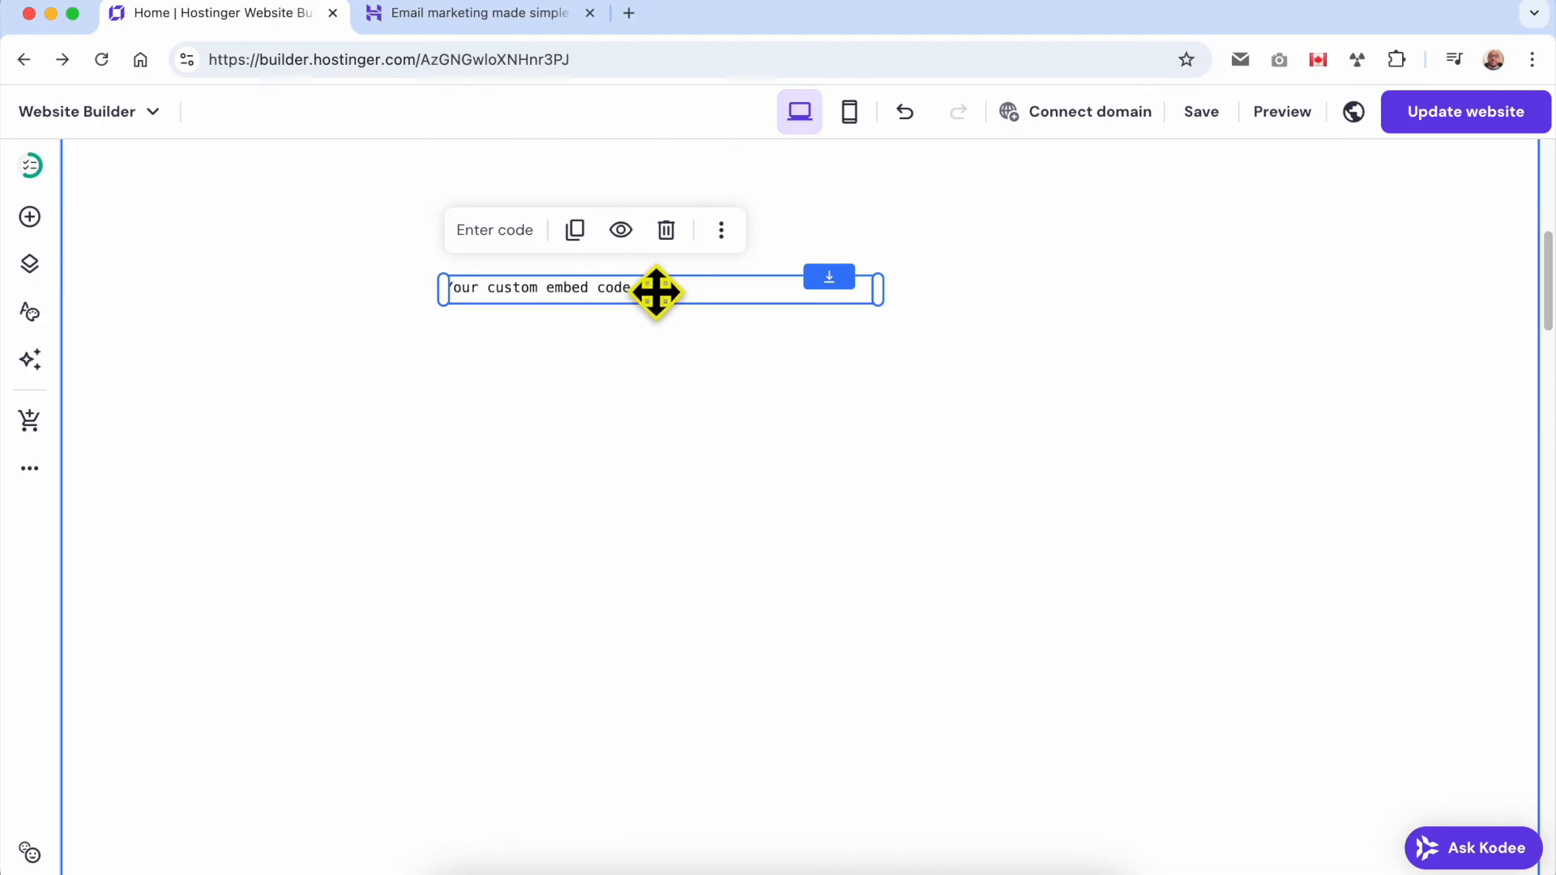
drag(877, 290, 1051, 290)
Clear the sample code in the embed code settings, close them without embedding, and delete the element.
click(496, 232)
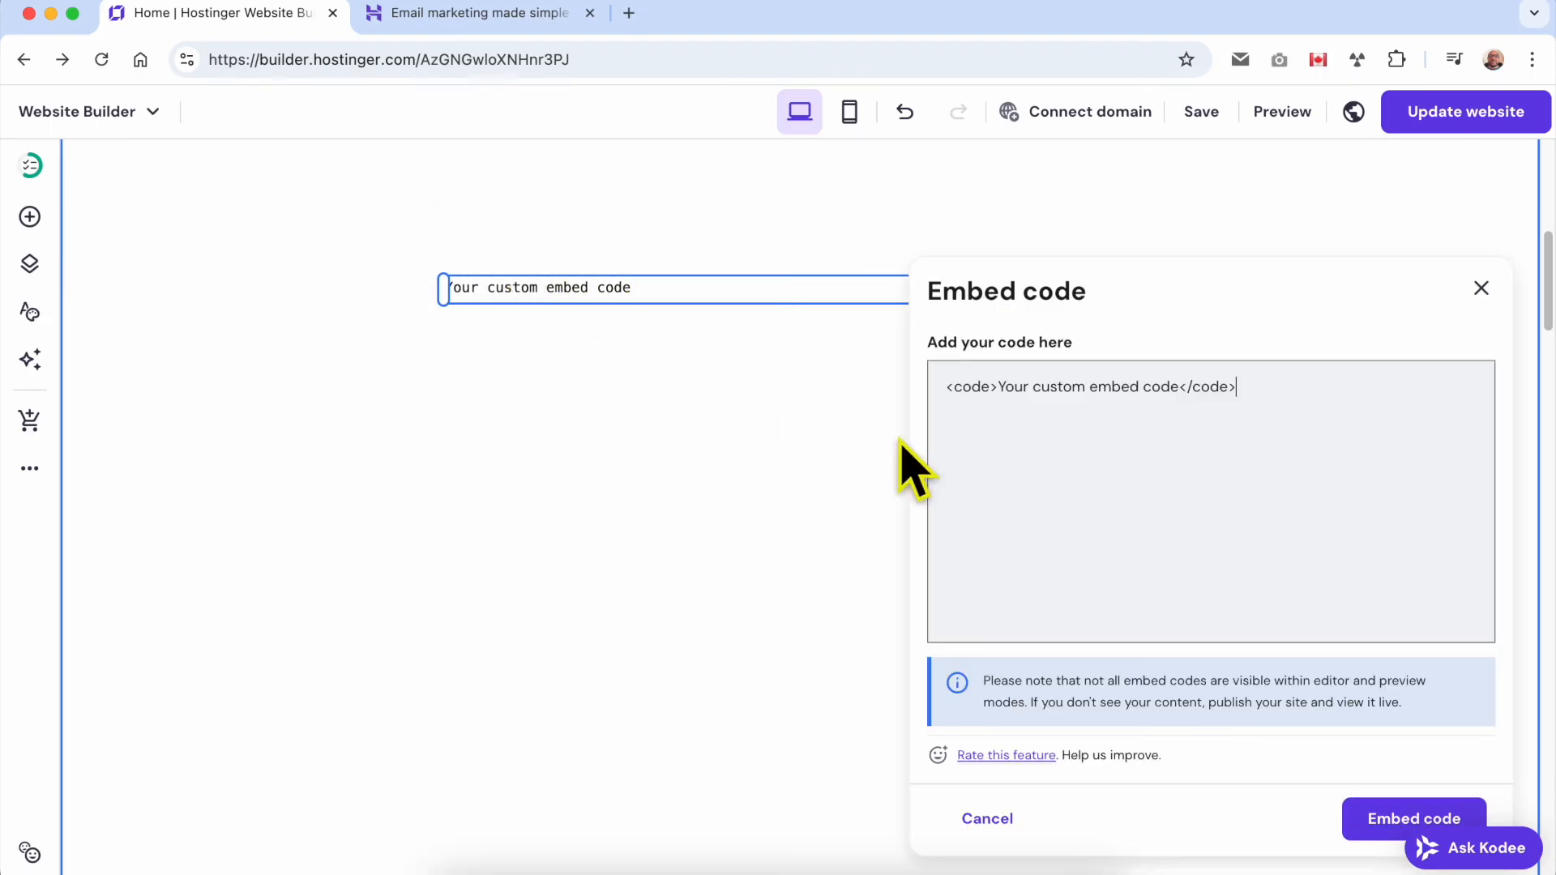
click(1282, 428)
key(ctrl+a)
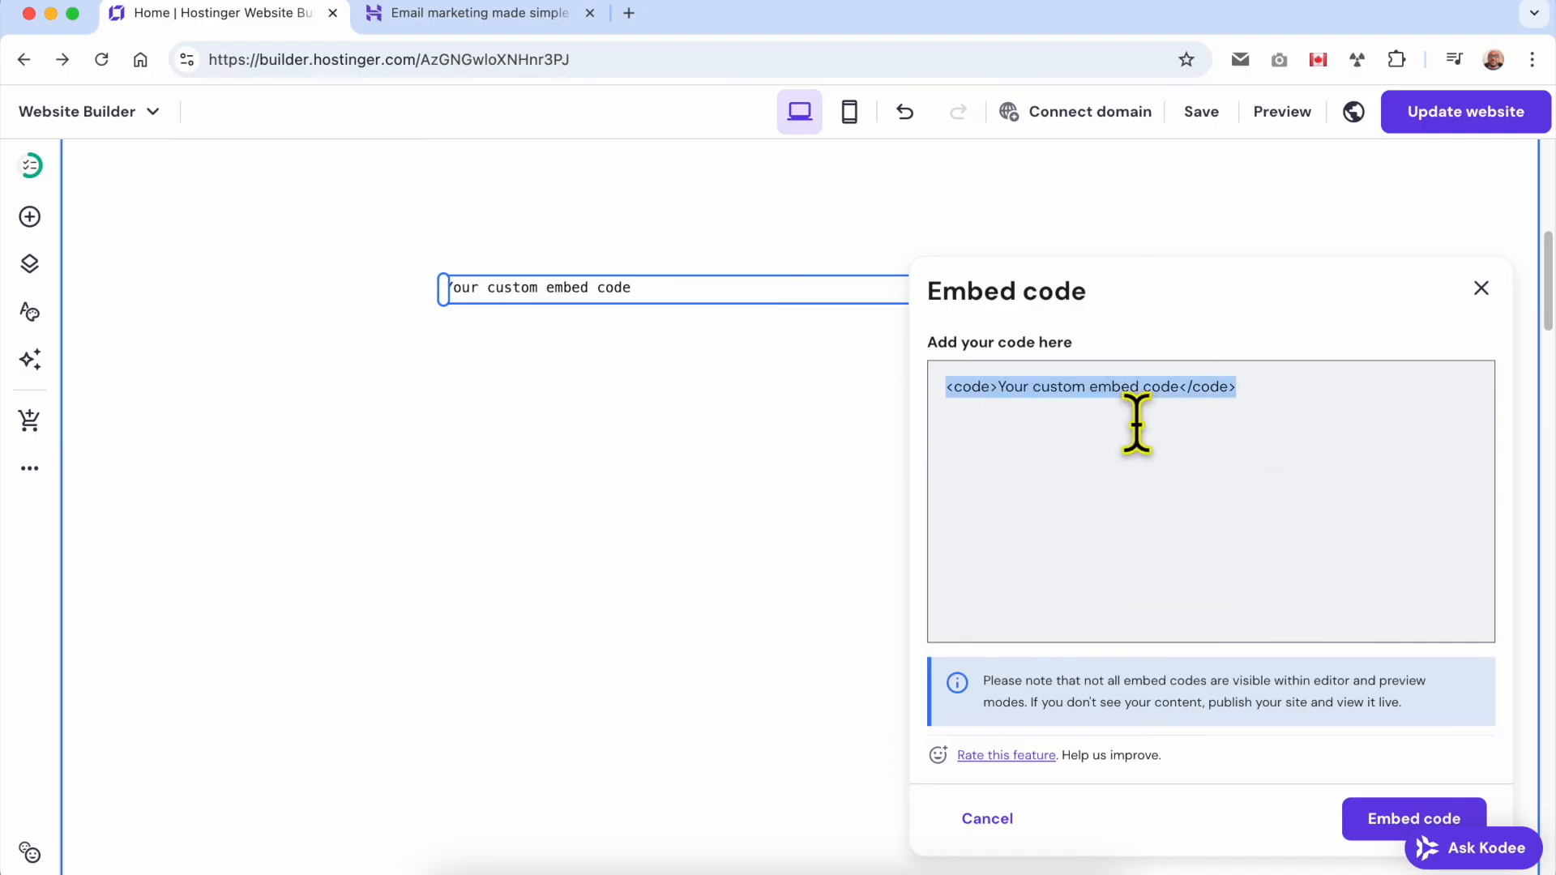
key(BackSpace)
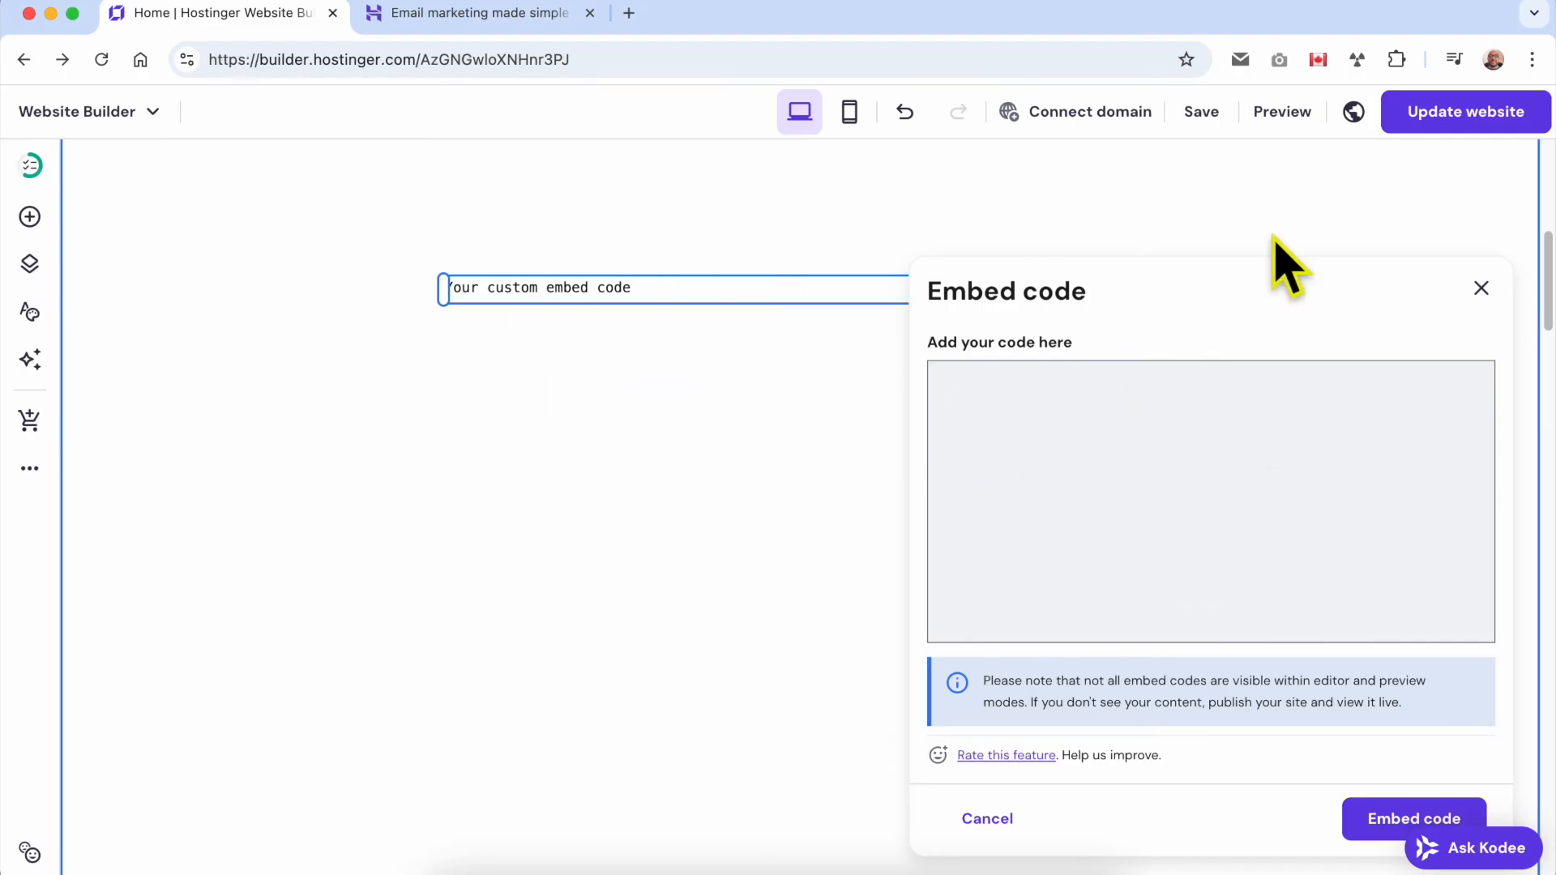
click(1480, 289)
click(667, 231)
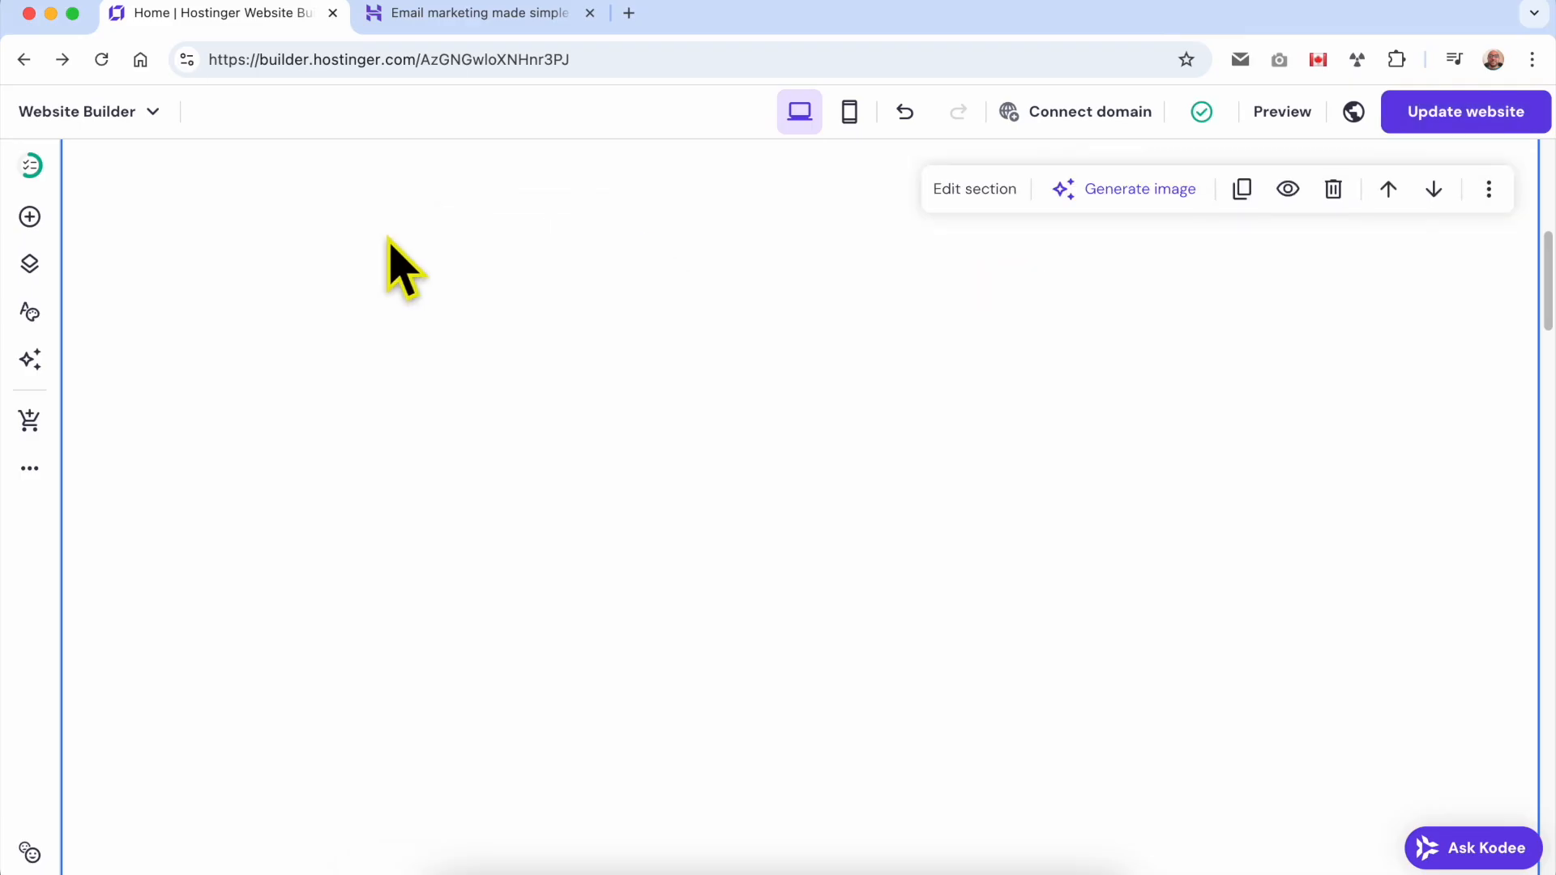
Add a product search element below the "Our bestsellers" heading and widen it to about half the section's width.
click(30, 216)
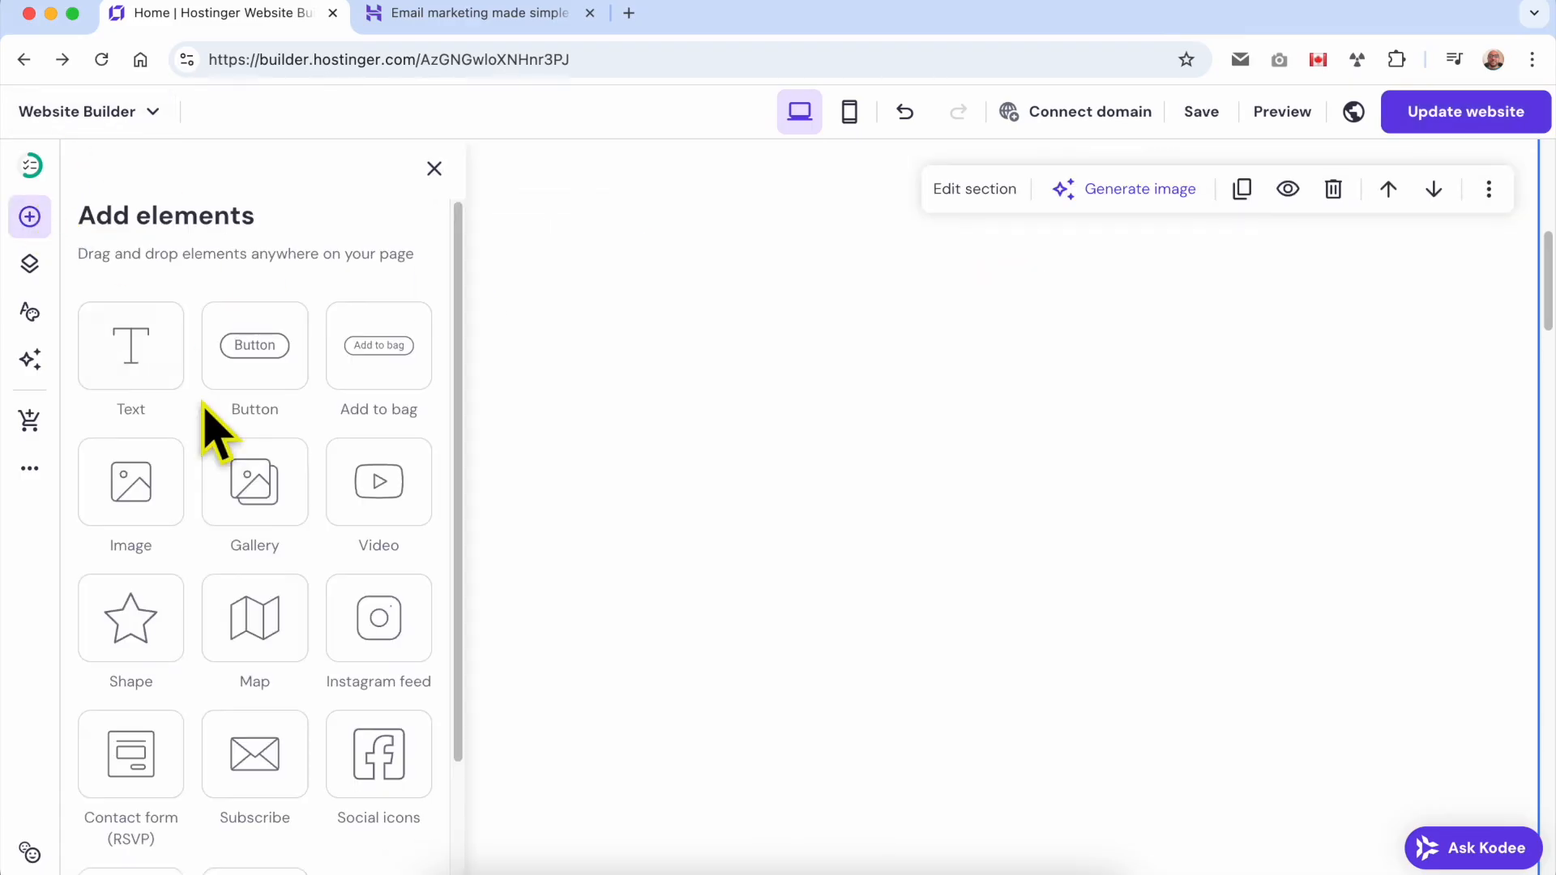
scroll(246, 619, down, 2)
click(264, 768)
scroll(781, 646, up, 3)
scroll(834, 642, down, 3)
drag(805, 580, 708, 416)
drag(778, 628, 1136, 626)
click(774, 714)
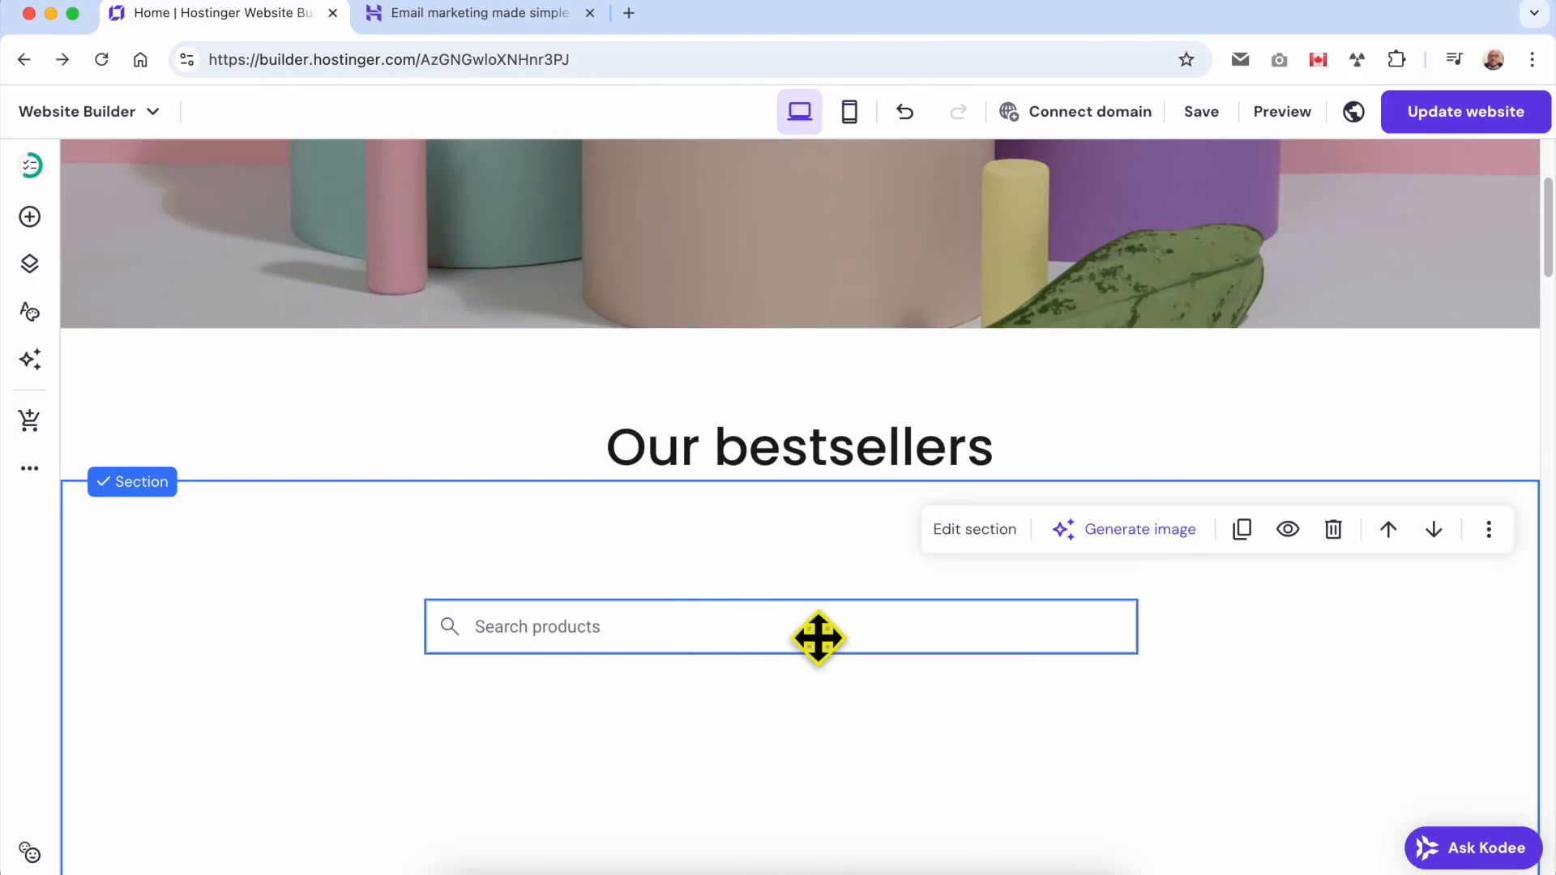
Examine the product search element's placeholder and no-results text settings and its style options, and close the settings.
click(683, 636)
click(474, 554)
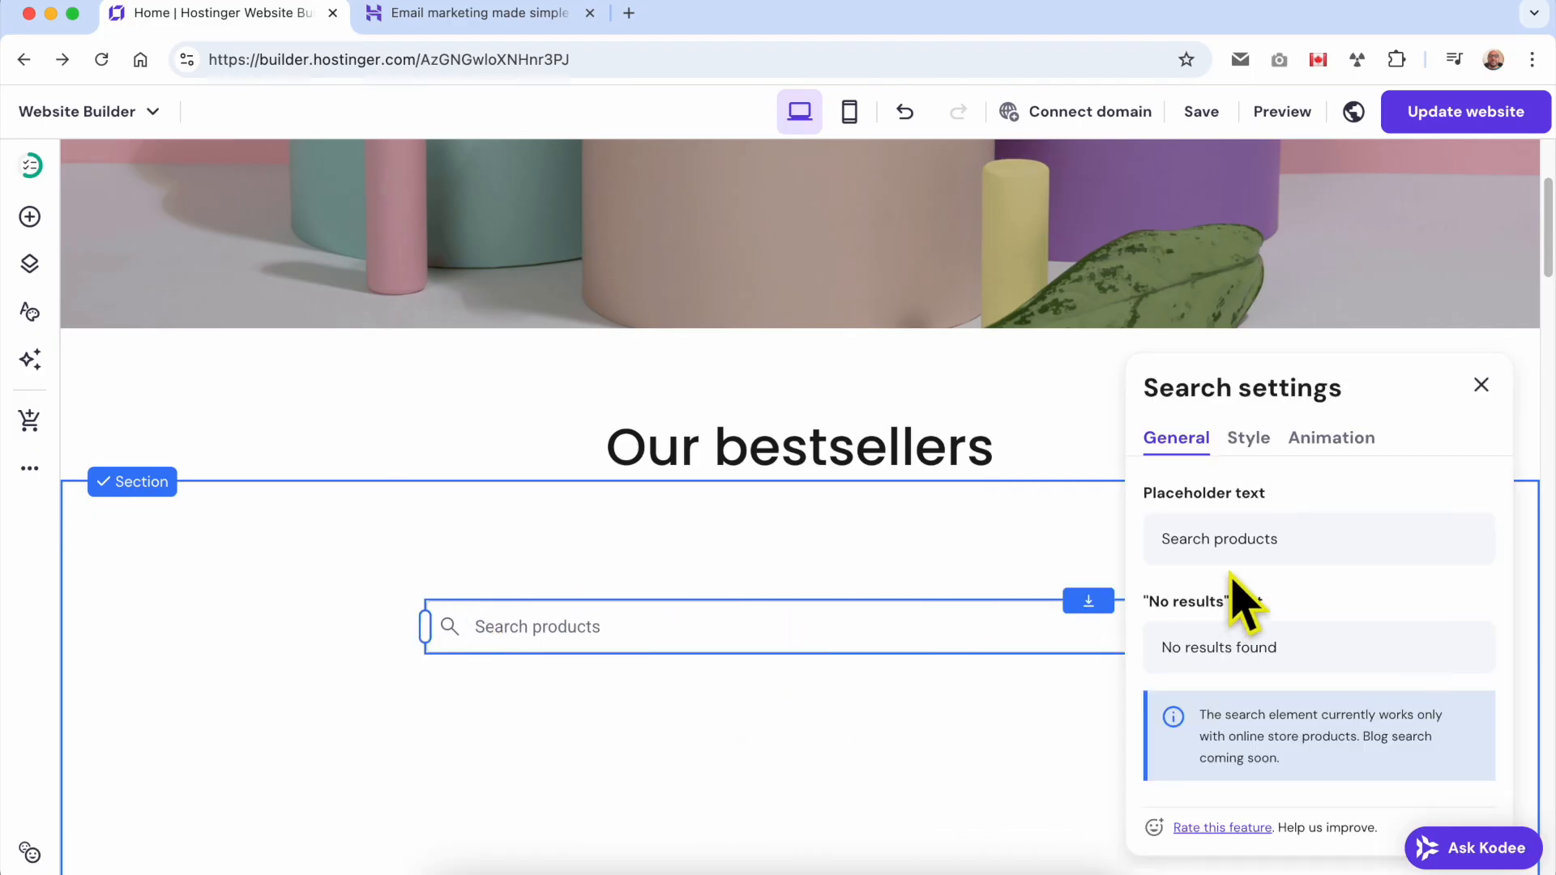
triple_click(1251, 550)
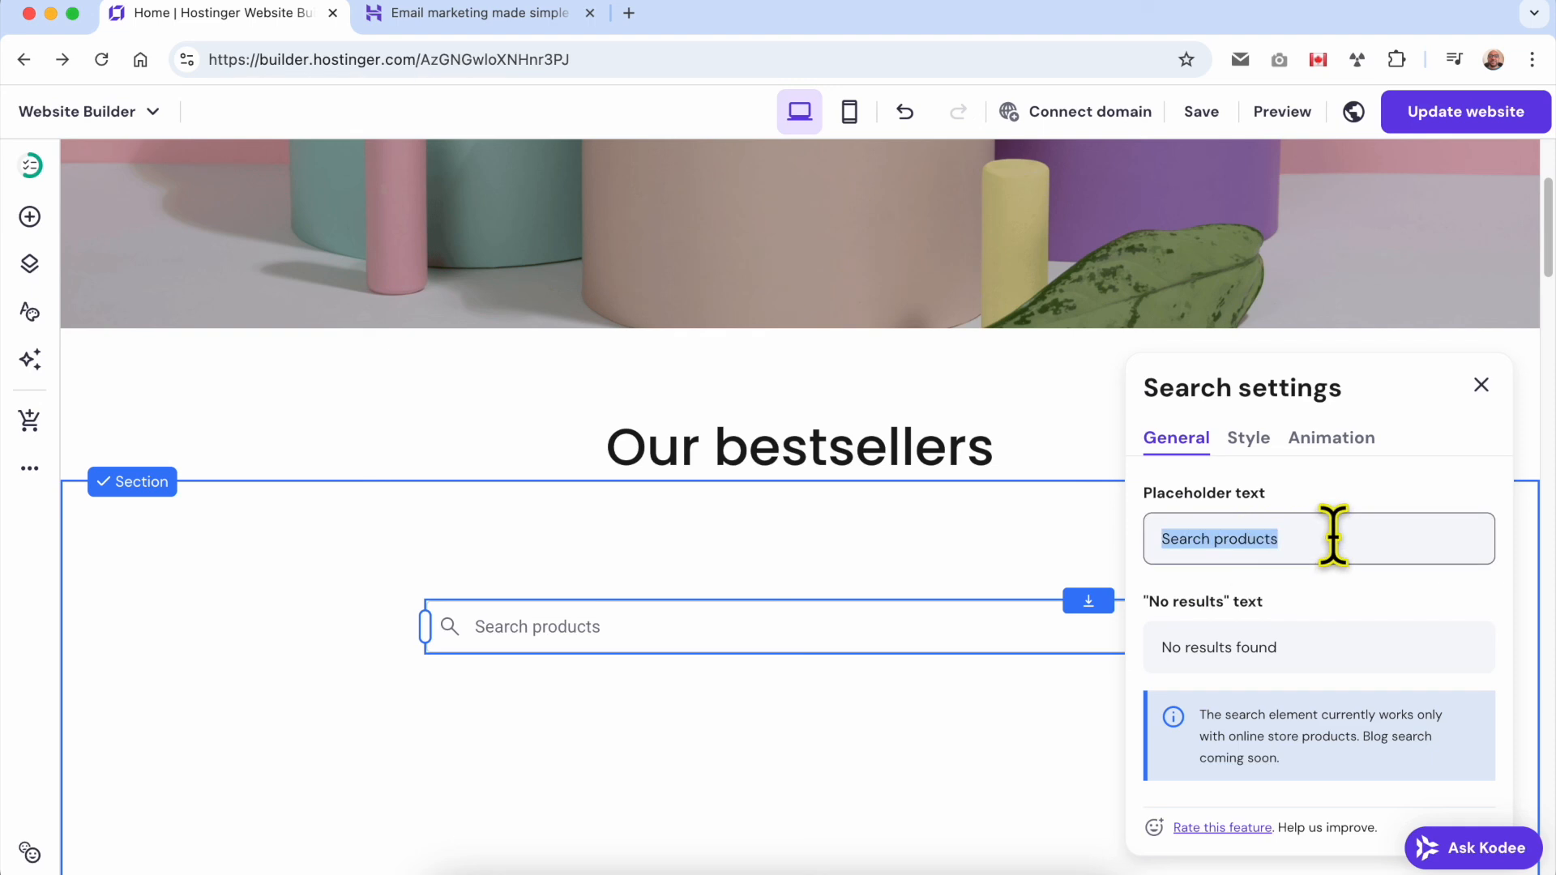
double_click(1304, 634)
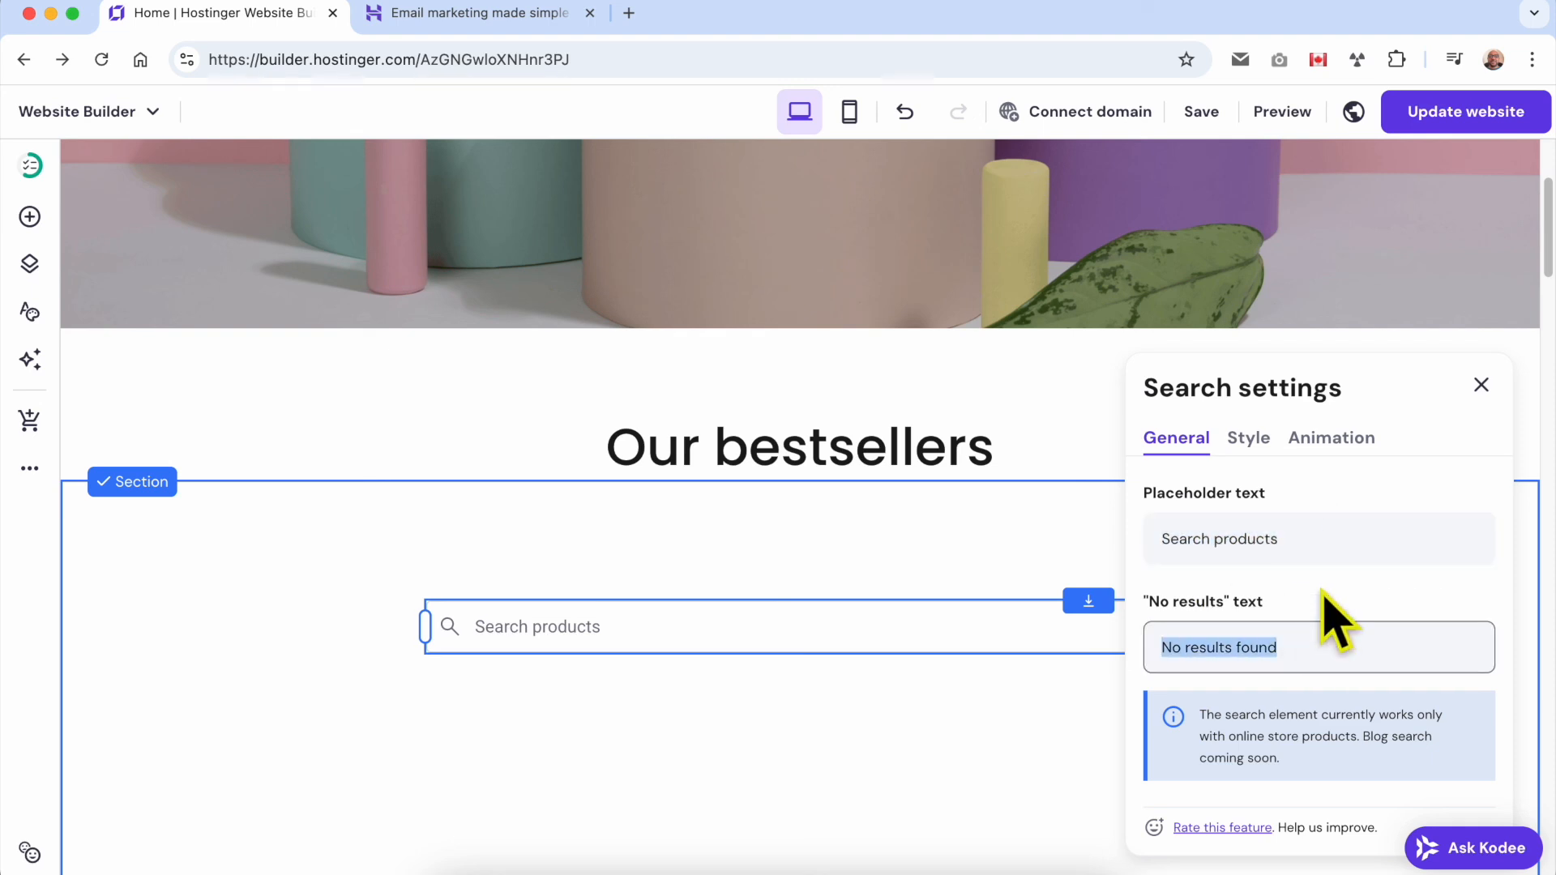
click(1252, 440)
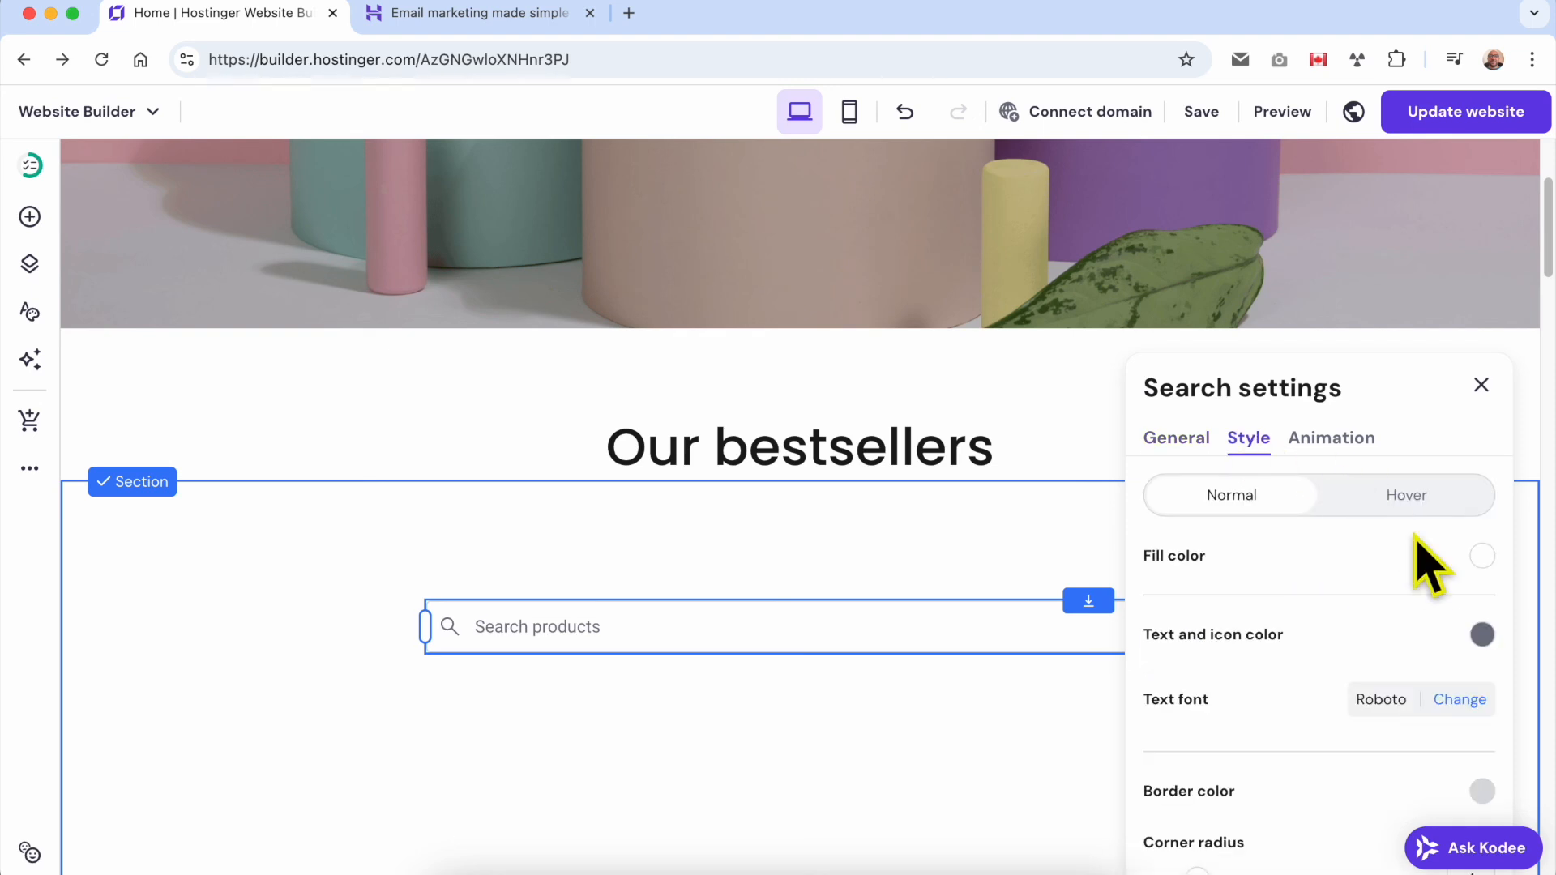
scroll(1407, 592, down, 3)
scroll(1409, 535, up, 5)
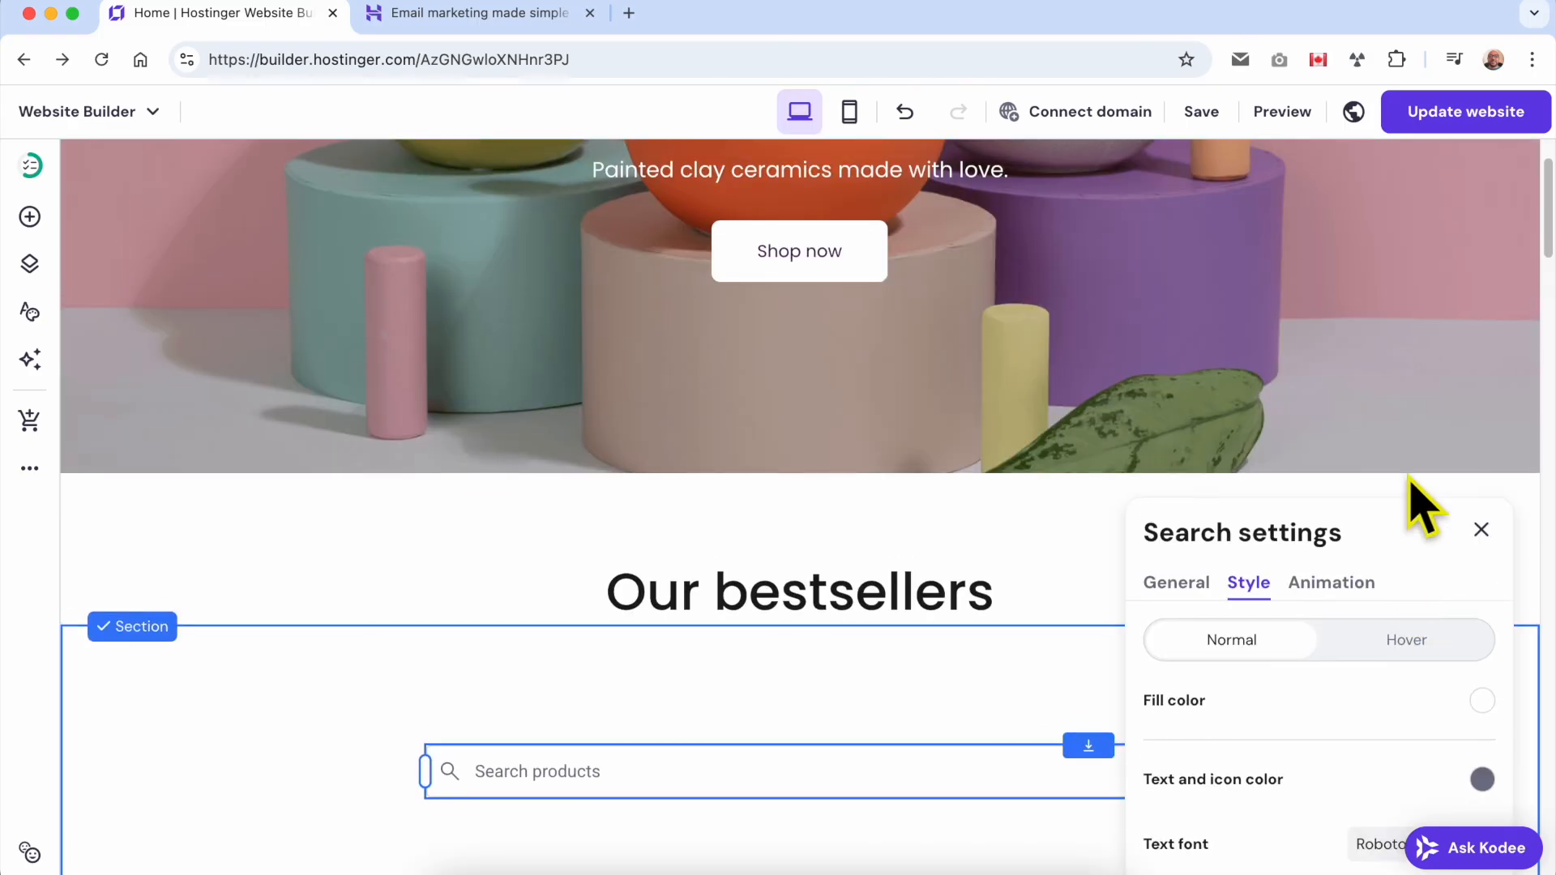
click(1479, 531)
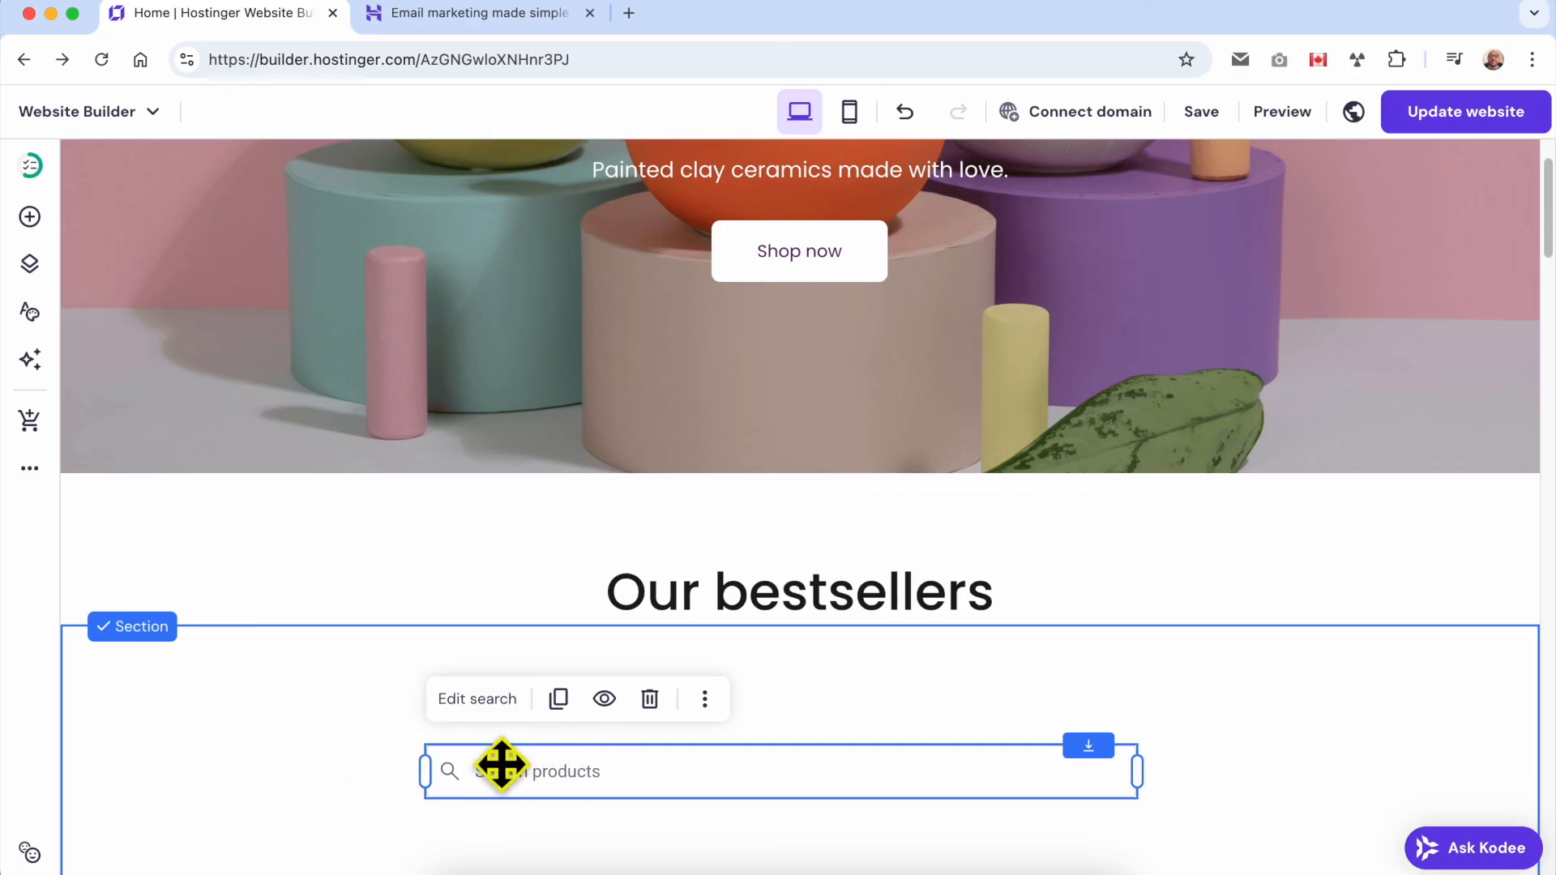
Hide the product search element on desktop while leaving it visible on mobile.
click(604, 700)
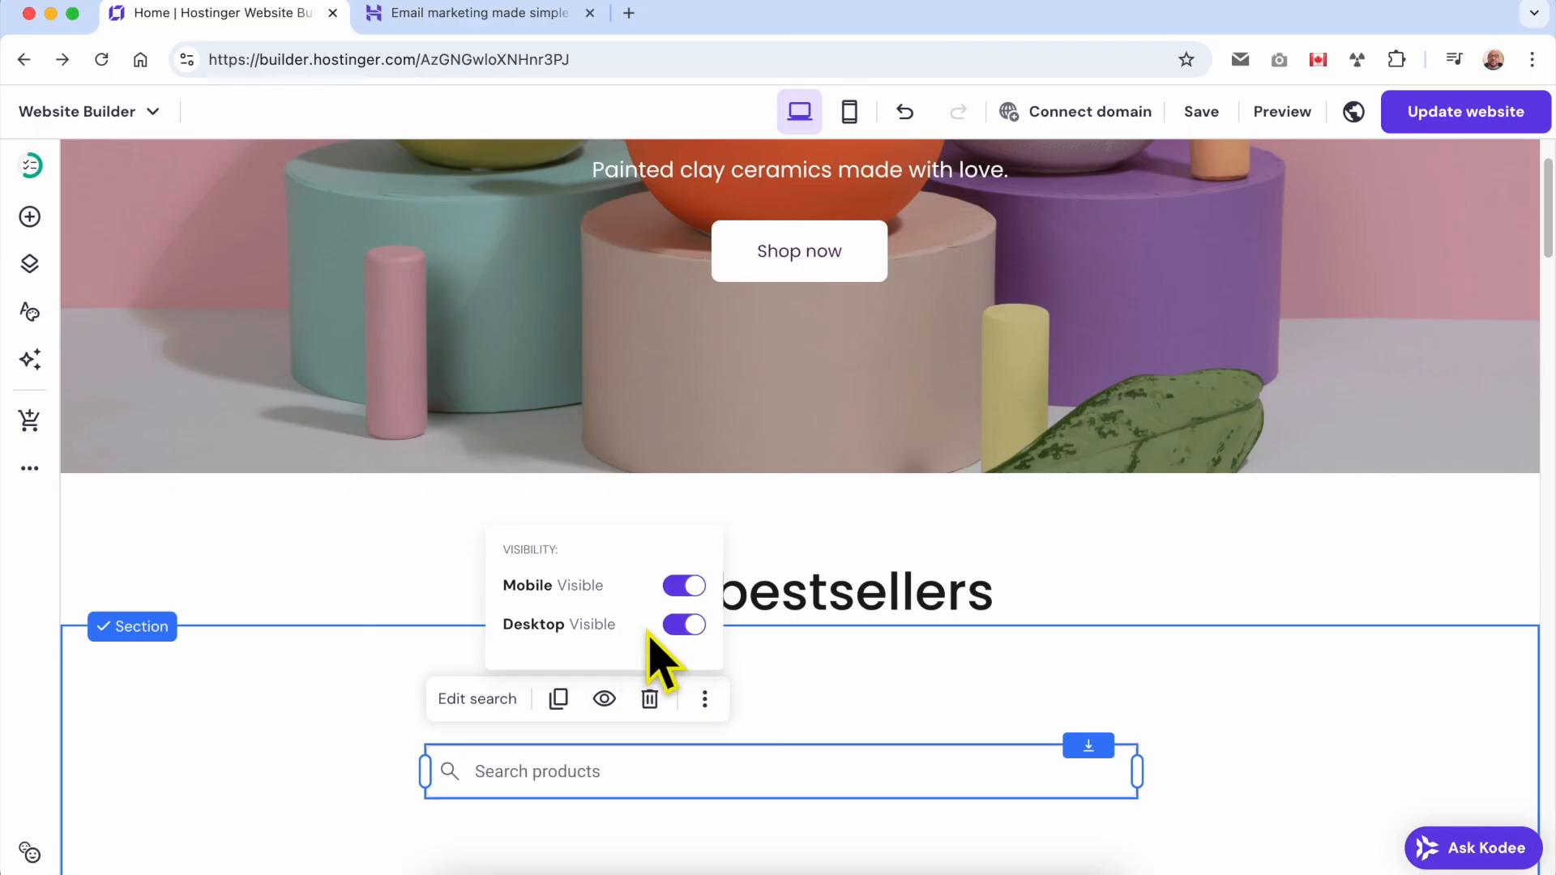
click(686, 625)
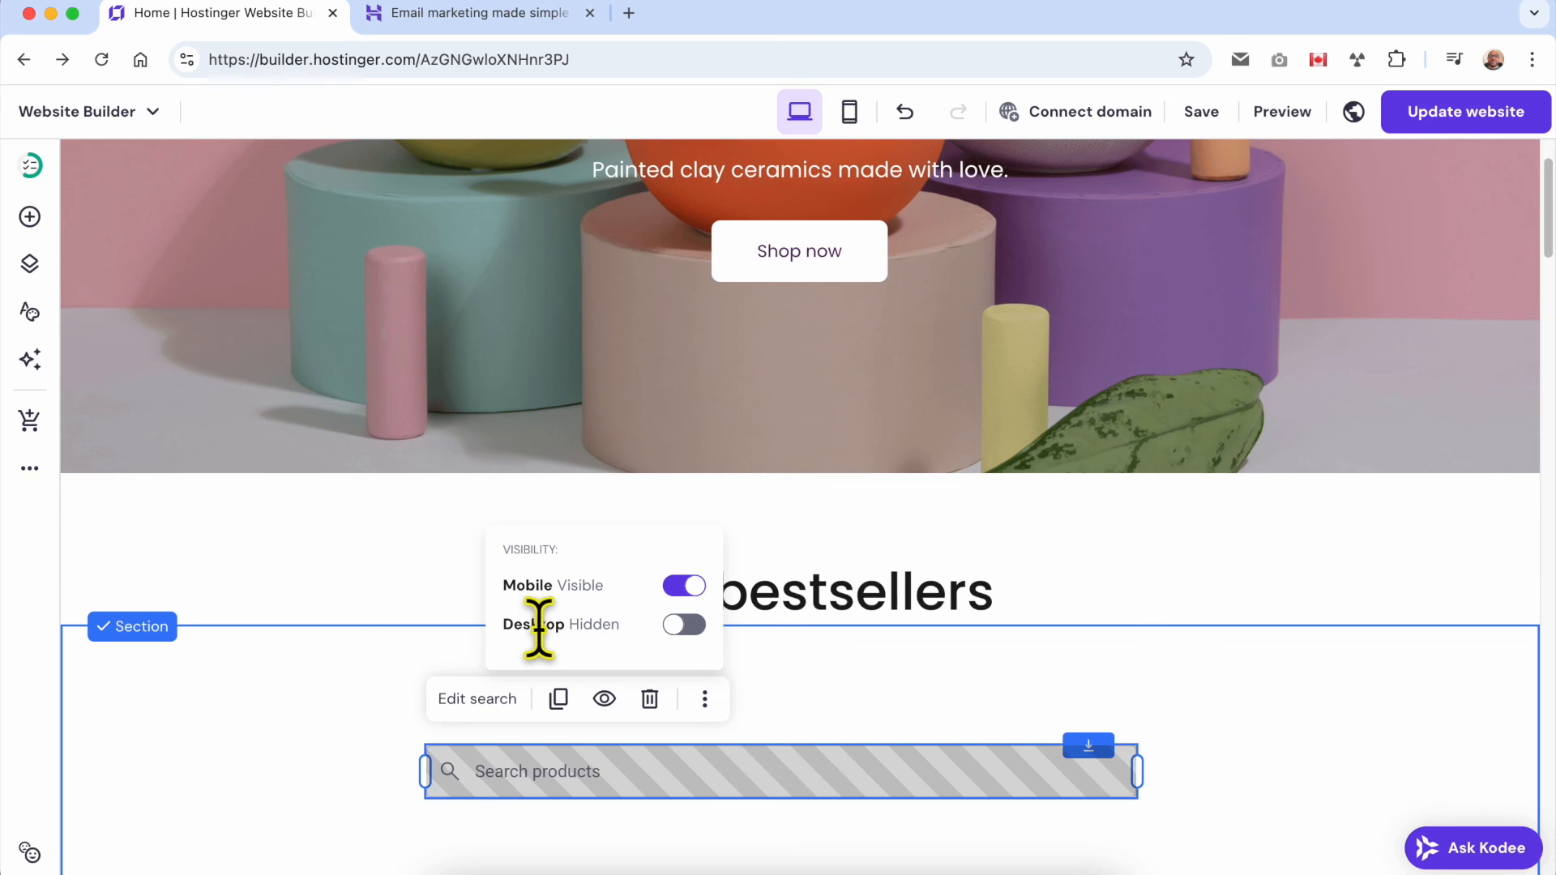
double_click(596, 625)
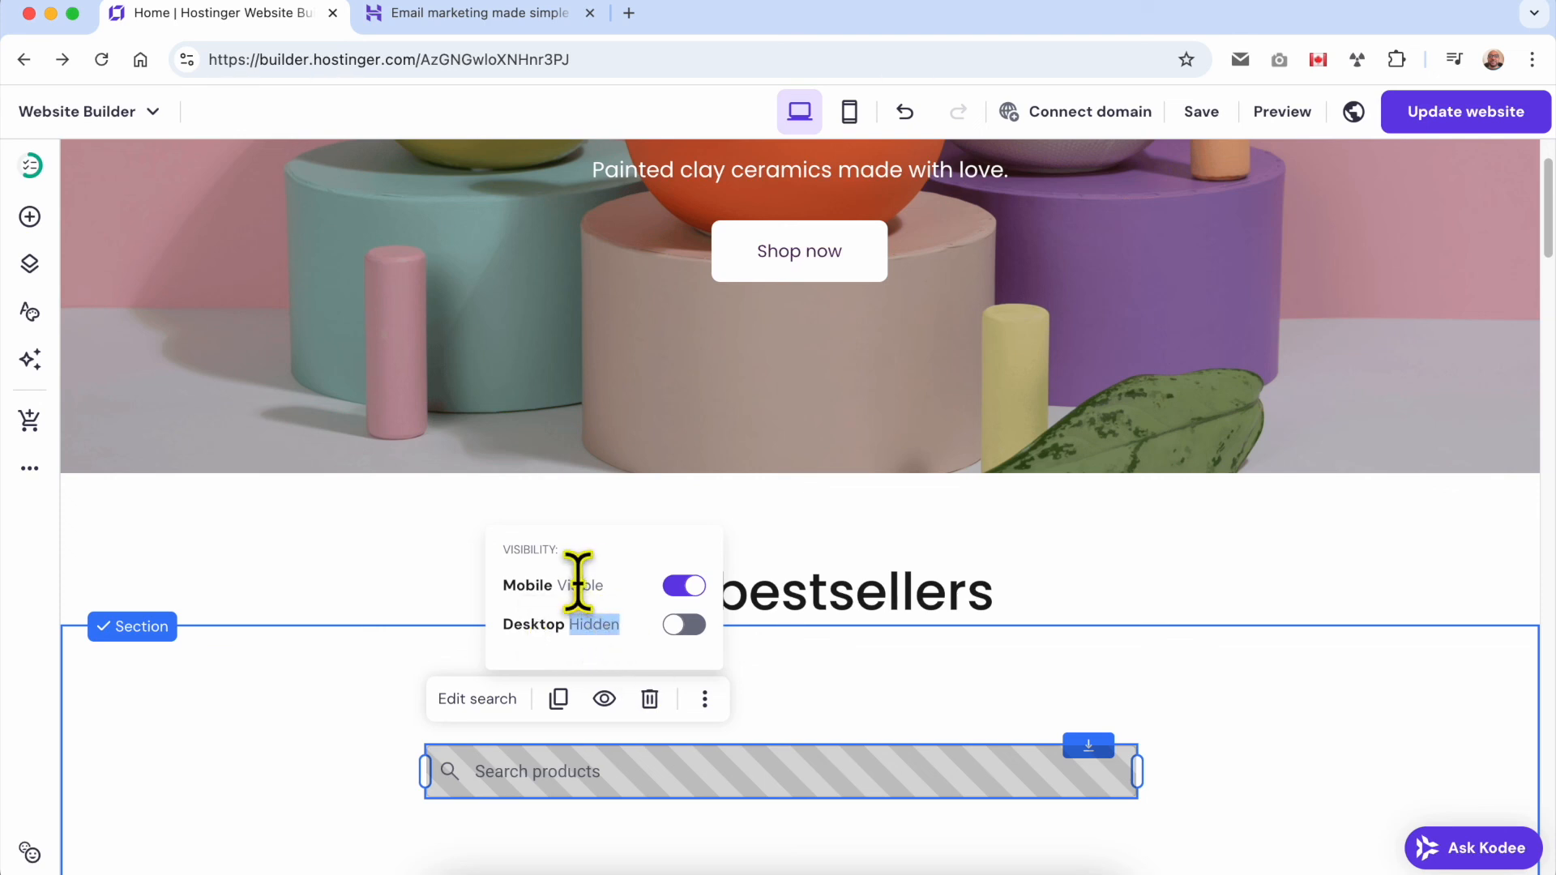
double_click(531, 585)
click(768, 687)
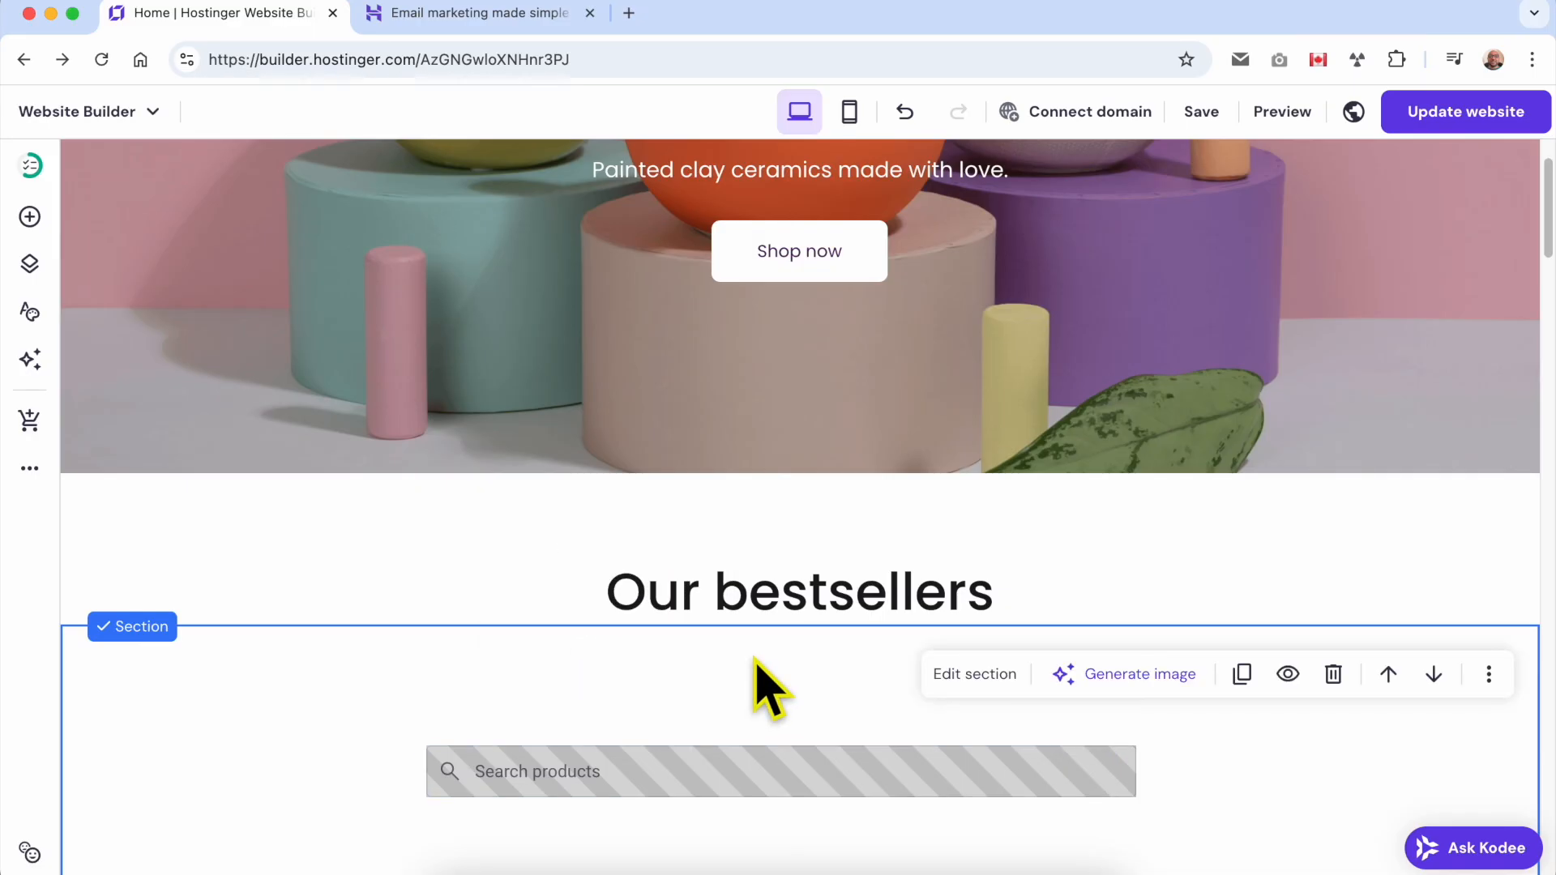
Add a text element to the section and place it just below the product search bar.
click(30, 217)
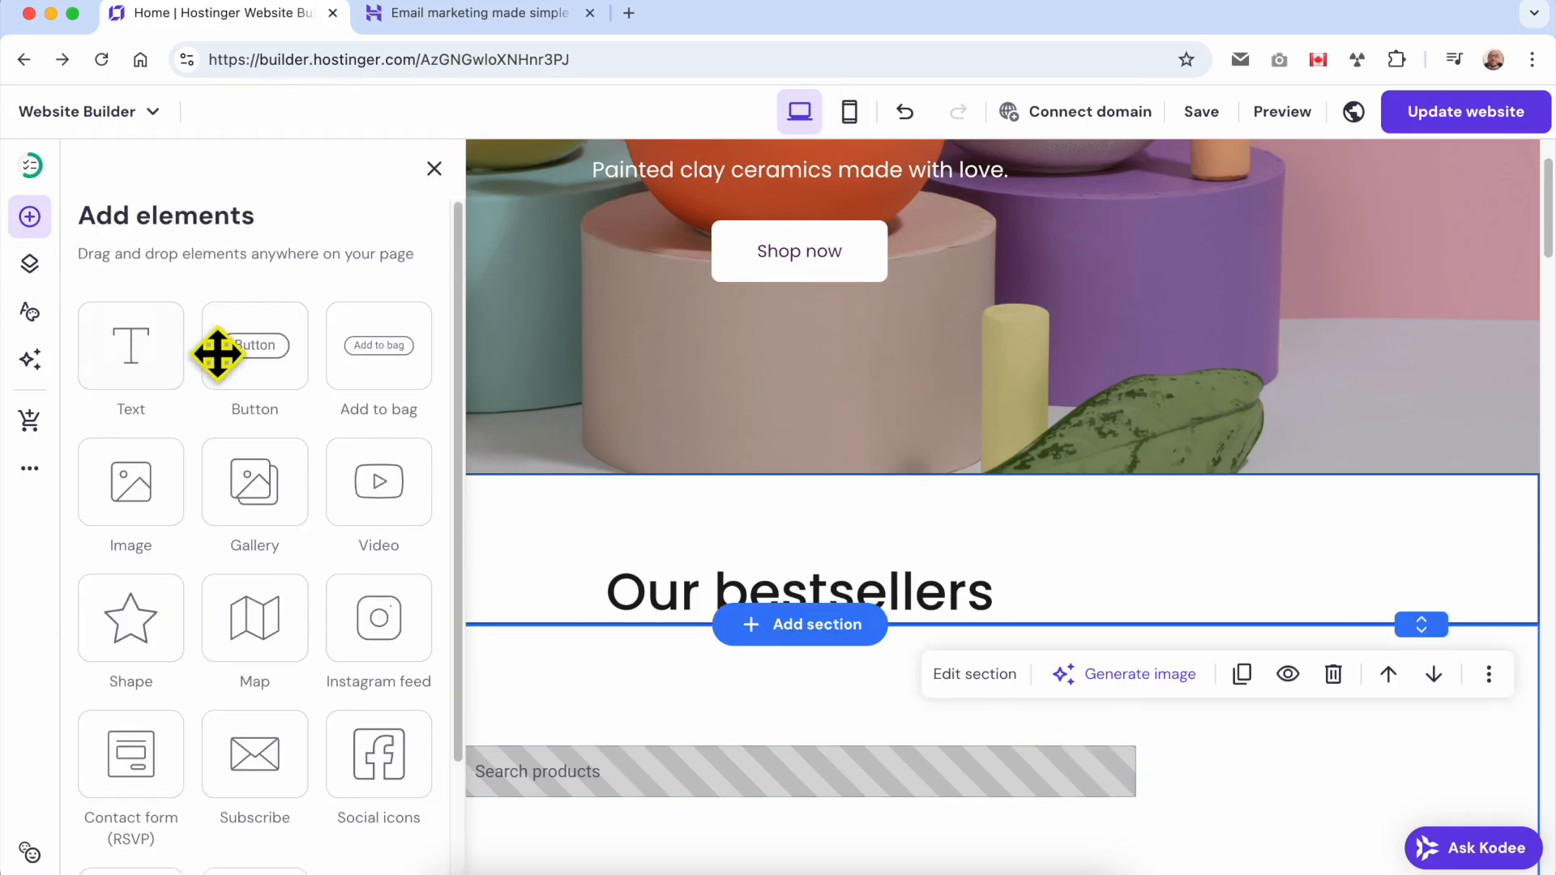
drag(130, 344, 795, 694)
scroll(827, 713, down, 4)
drag(913, 421, 920, 591)
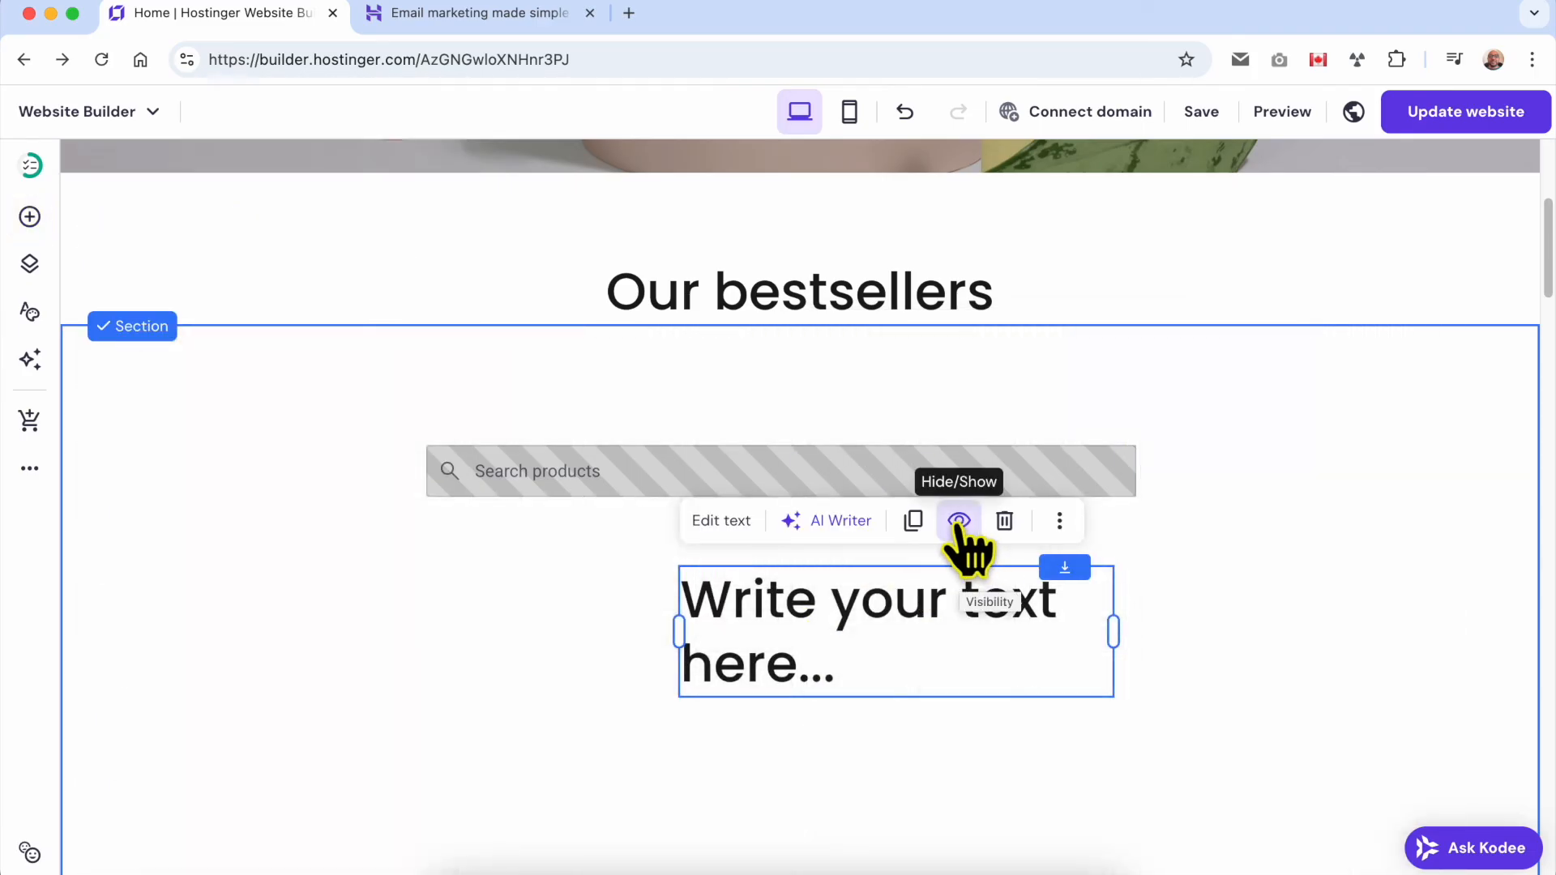
Hide the new text element on both mobile and desktop, and make it visible on both again.
click(959, 523)
click(1039, 610)
click(1042, 650)
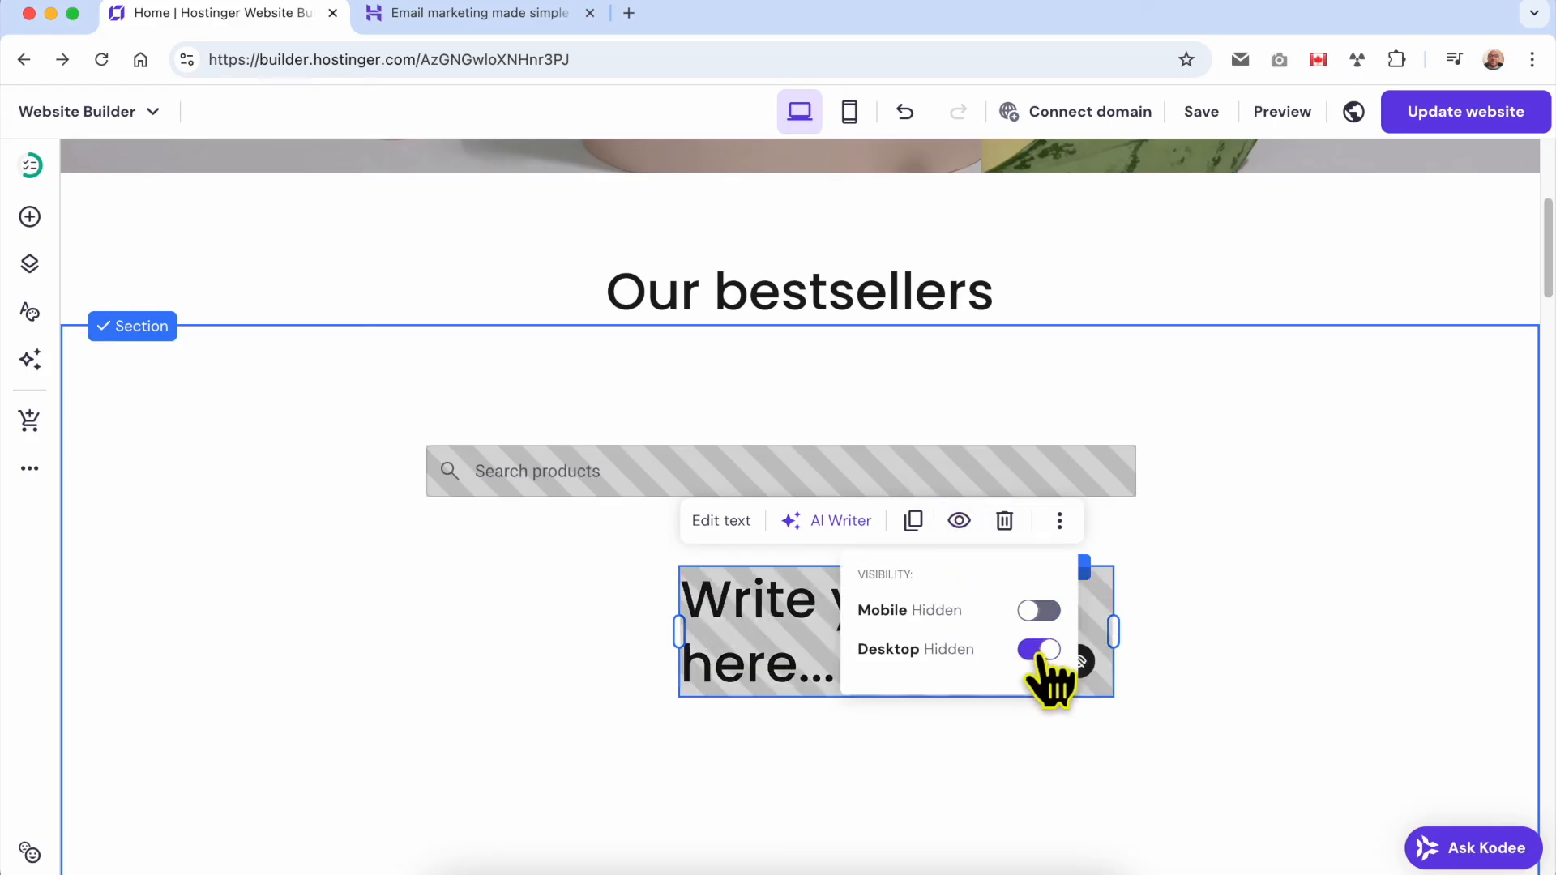
click(1041, 611)
click(1042, 649)
click(1191, 649)
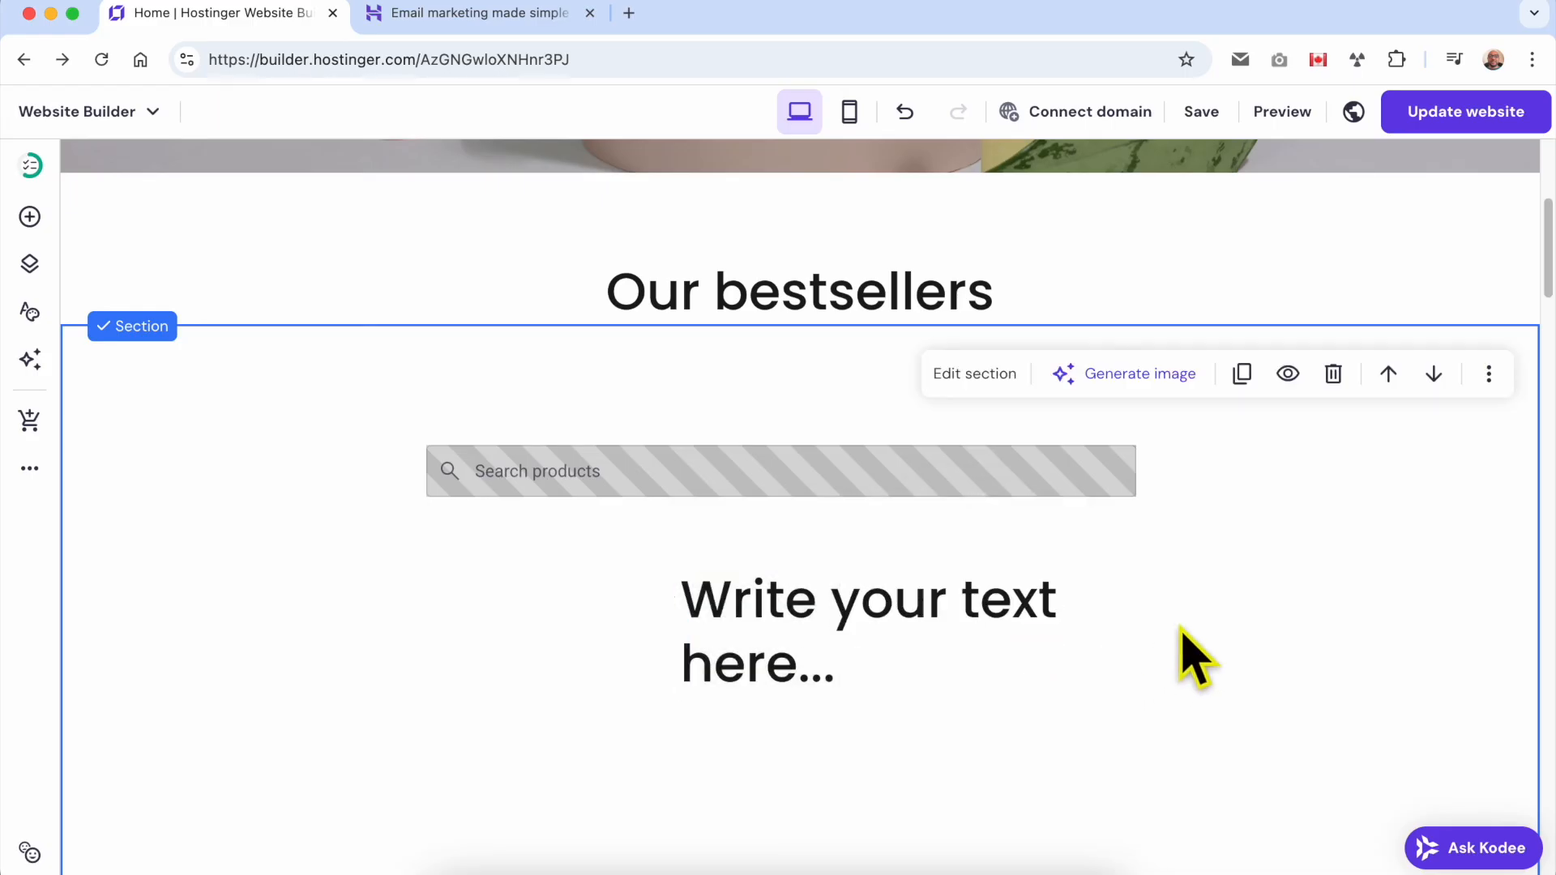